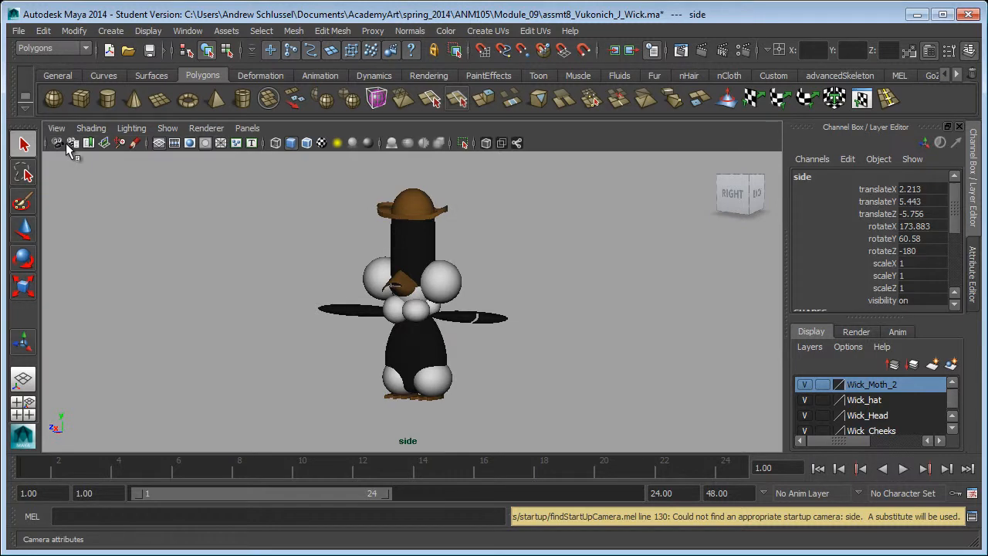
Step: Reset the side camera to its default view and frame the whole penguin character
click(54, 128)
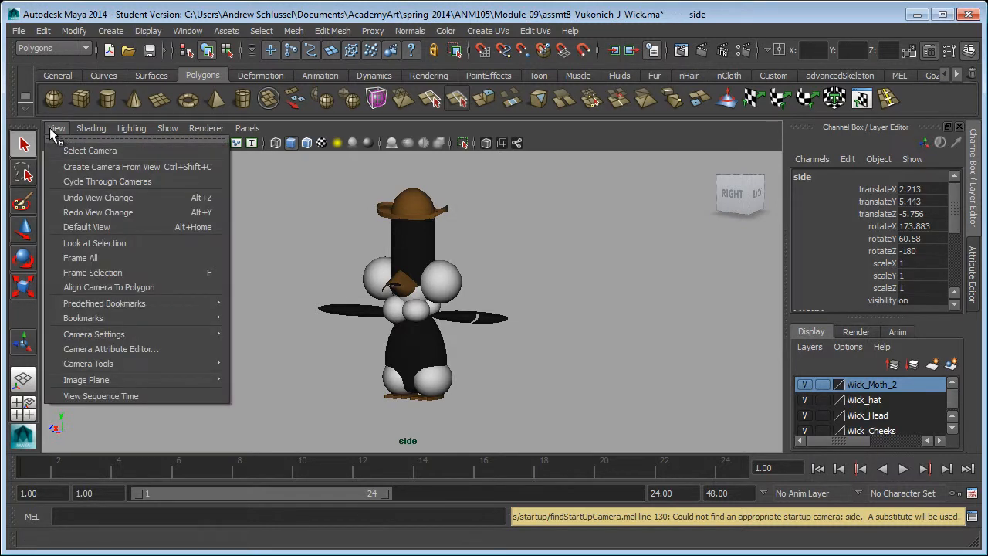
click(87, 227)
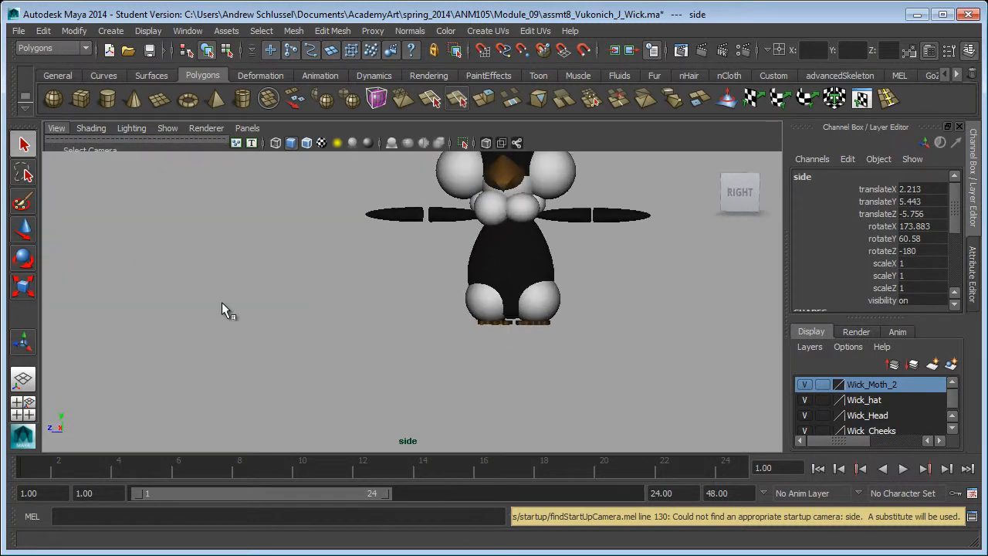
alt+middle_drag(539, 329, 459, 421)
alt+right_drag(531, 397, 494, 369)
alt+middle_drag(482, 323, 451, 391)
alt+middle_drag(507, 363, 497, 336)
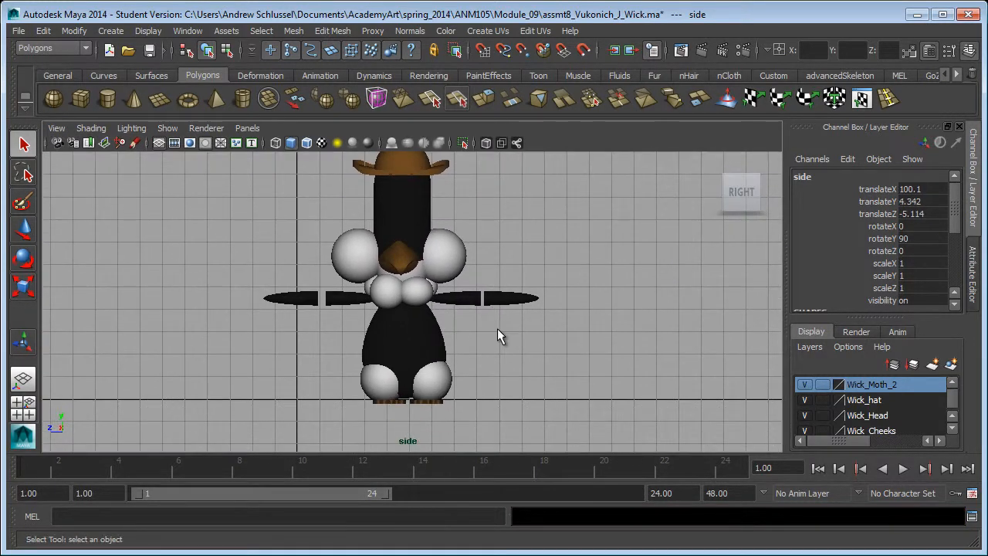
Step: Center the pivot of the group holding the whole character and snap it to the grid's center line along Z
click(413, 337)
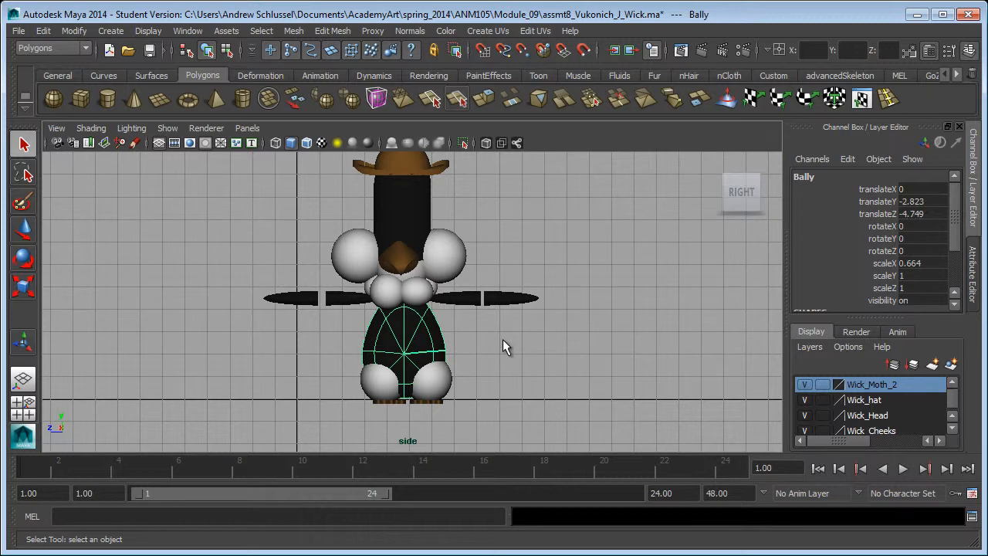
key(Up)
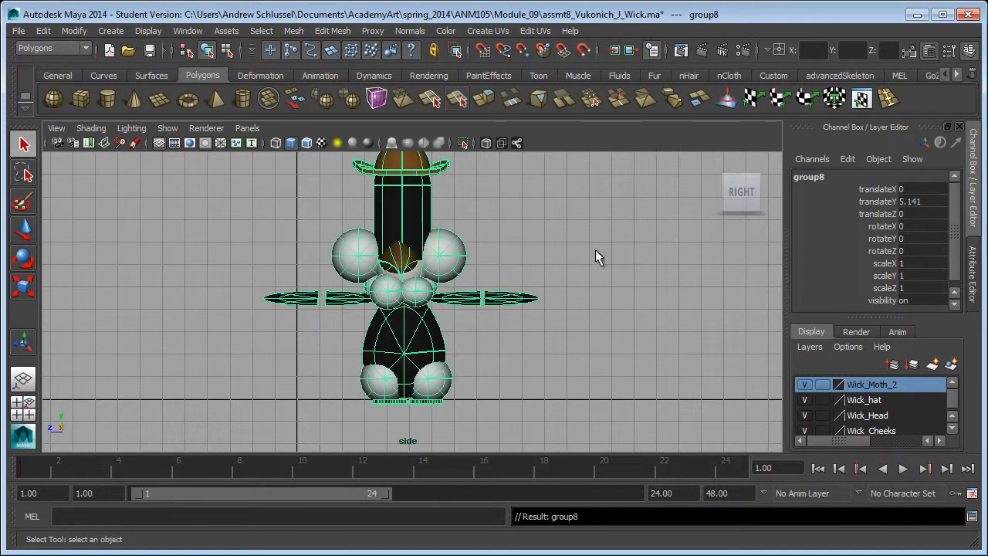
key(w)
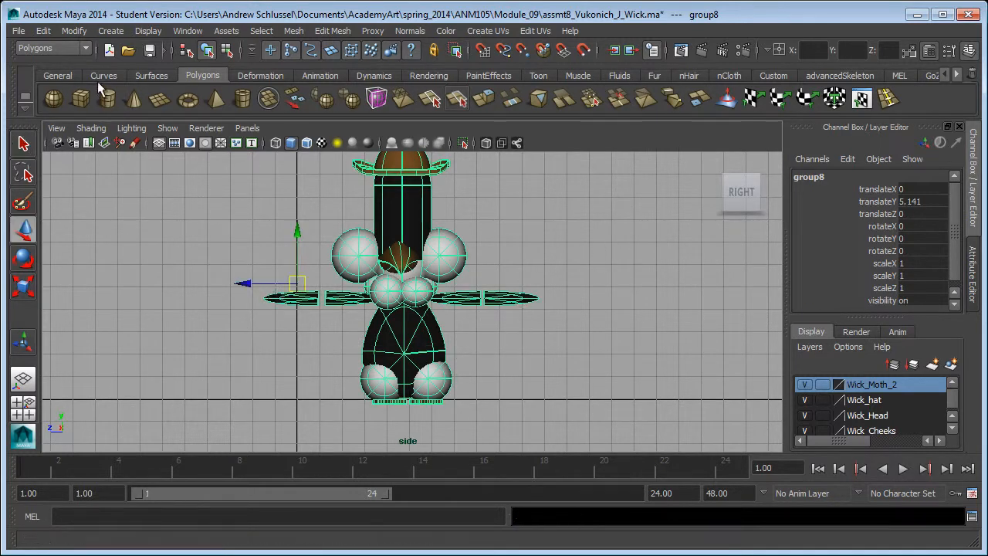
click(74, 31)
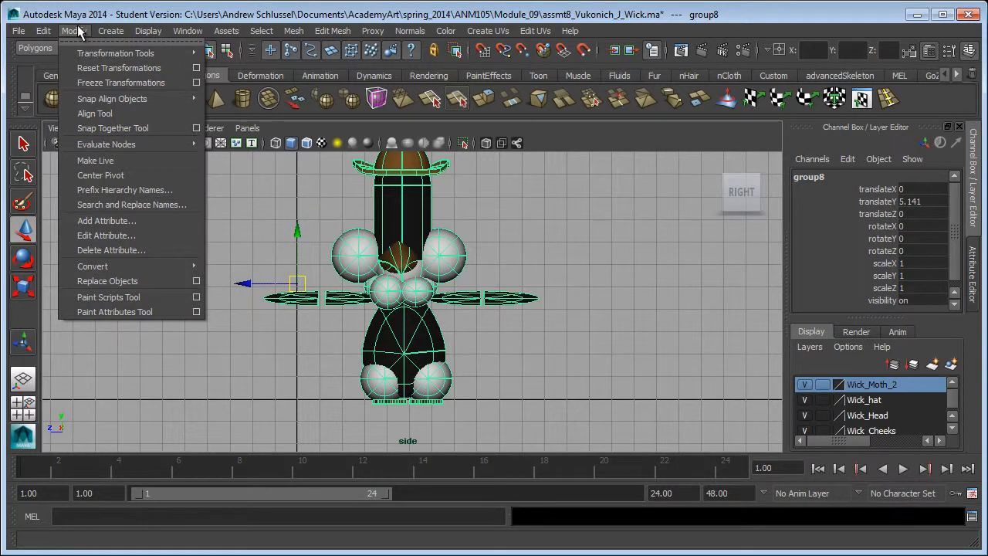
click(115, 175)
drag(352, 270, 433, 275)
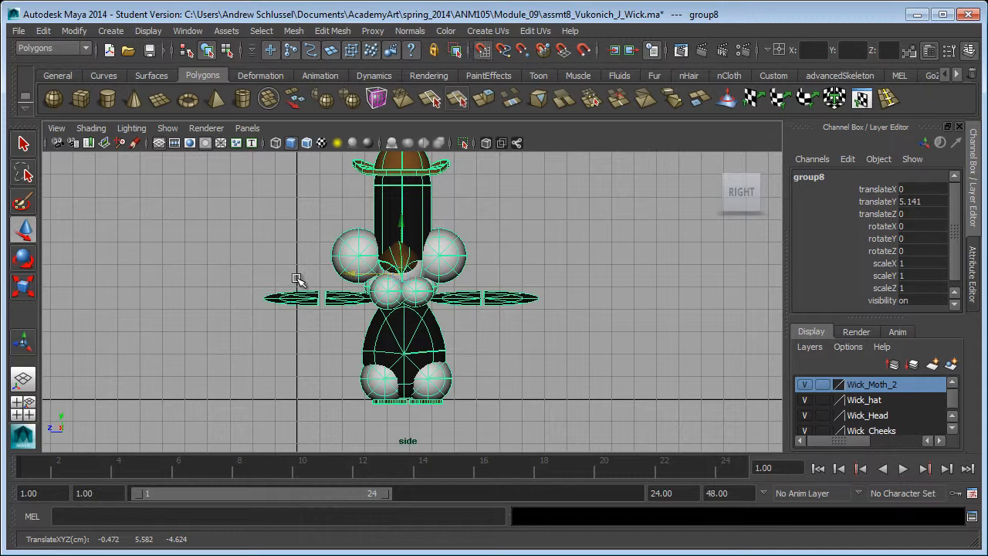
drag(301, 271, 290, 270)
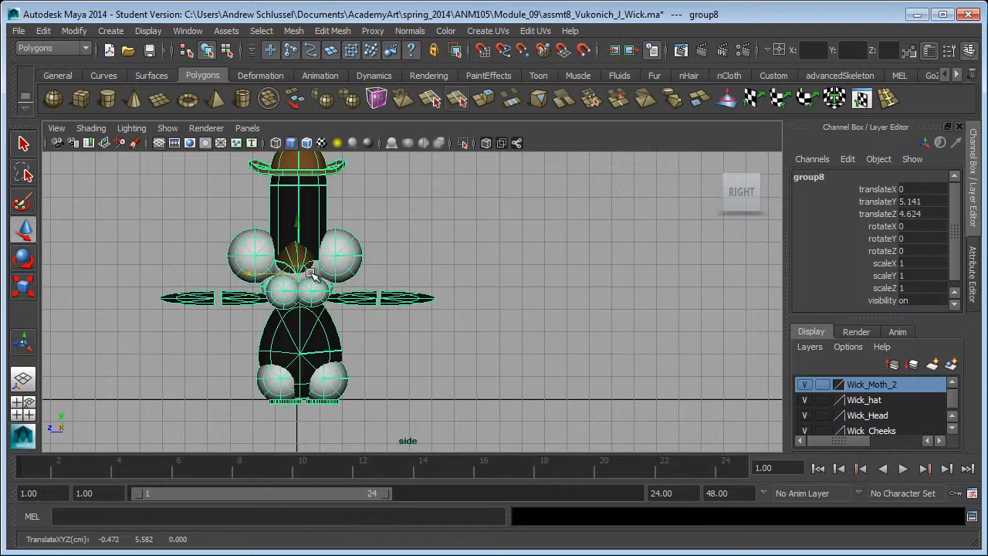
Step: Switch the side view to wireframe display and check the head's alignment with the center line
alt+right_drag(244, 311, 533, 308)
alt+middle_drag(434, 337, 684, 450)
click(614, 298)
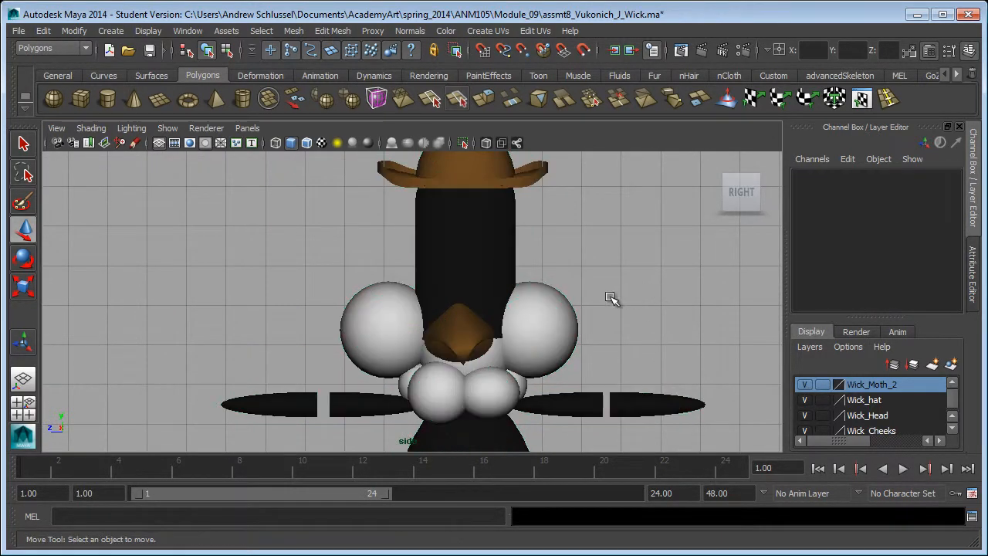
key(4)
click(517, 263)
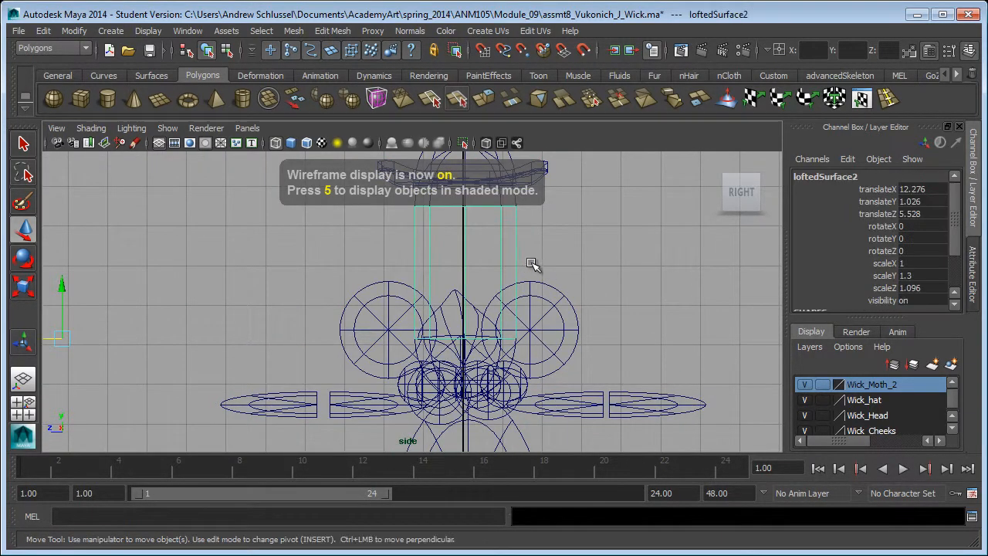
click(549, 248)
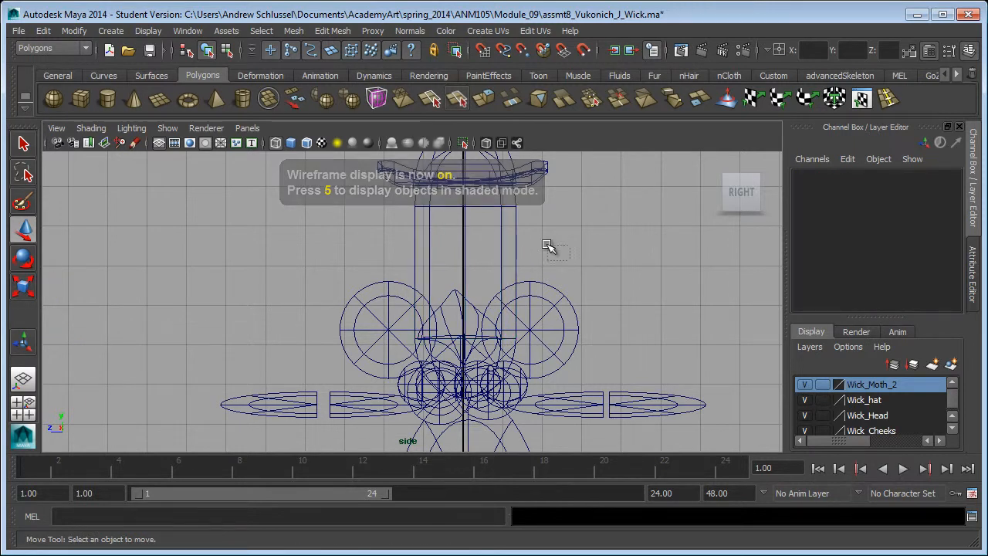
Step: Delete the construction history of all the character's parts
alt+right_drag(591, 283, 213, 289)
drag(336, 210, 606, 418)
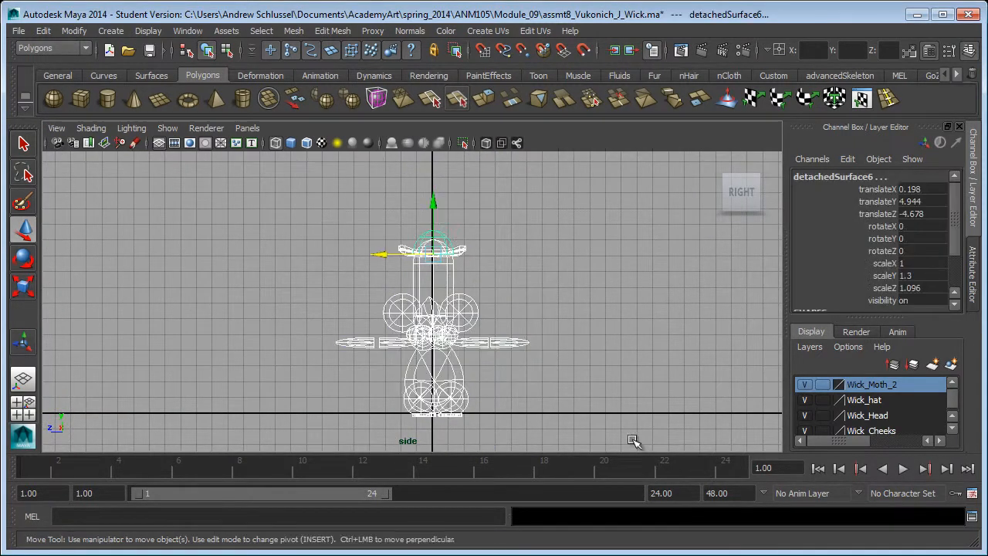
click(43, 30)
mouse_move(139, 190)
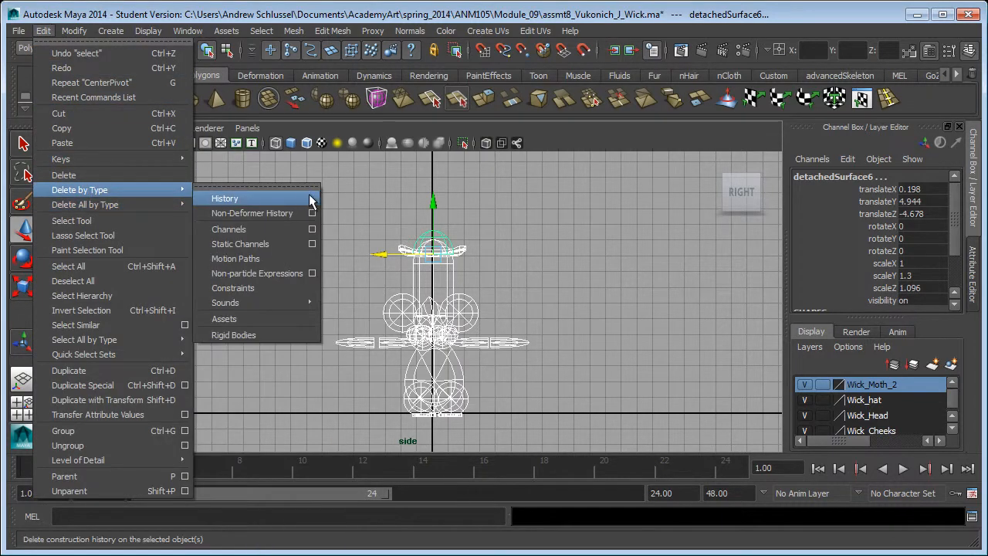
click(312, 199)
click(336, 292)
Step: Snap the hat and head surfaces together onto the grid's center line along Z
alt+middle_drag(375, 341, 301, 337)
alt+right_drag(301, 337, 472, 320)
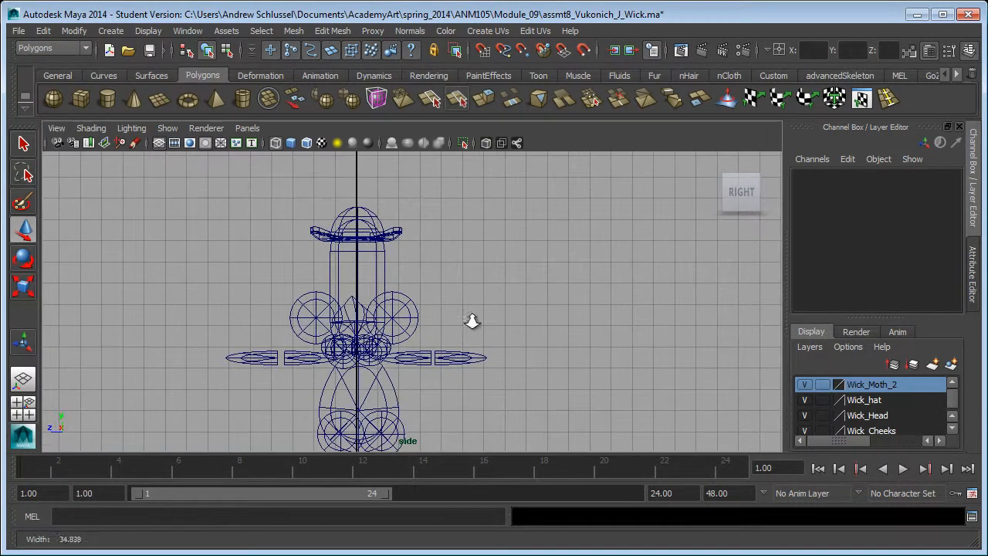
click(385, 255)
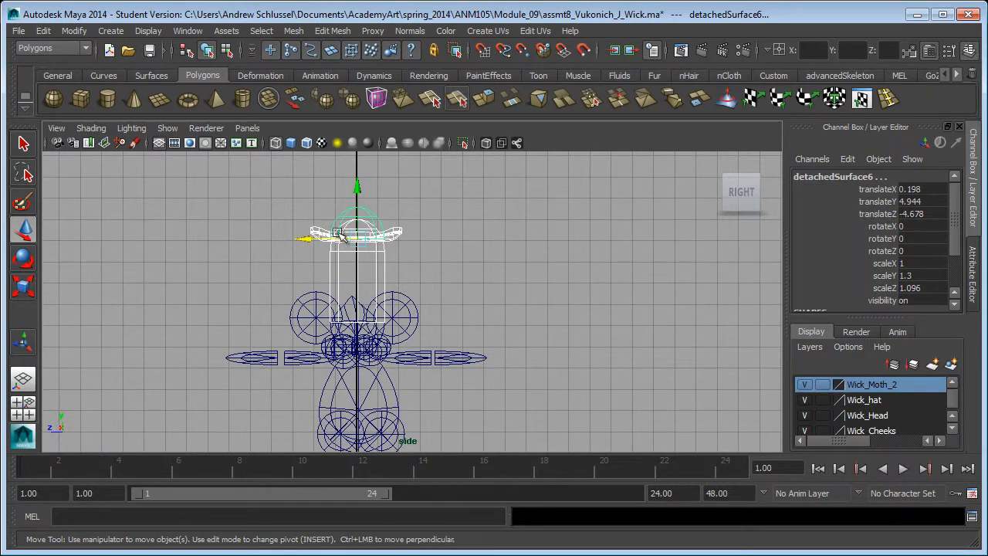
alt+right_drag(404, 285, 448, 301)
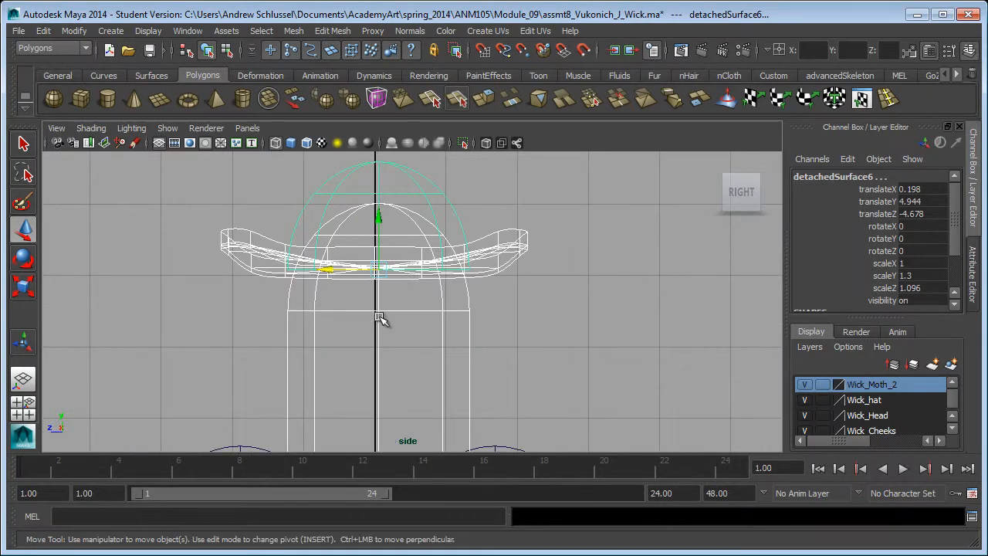
key(x)
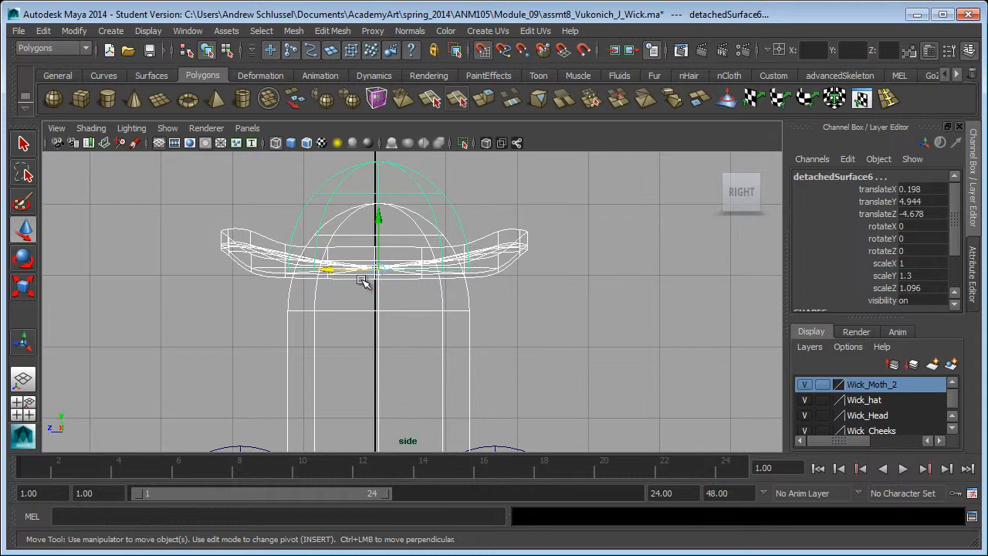
drag(340, 279, 361, 283)
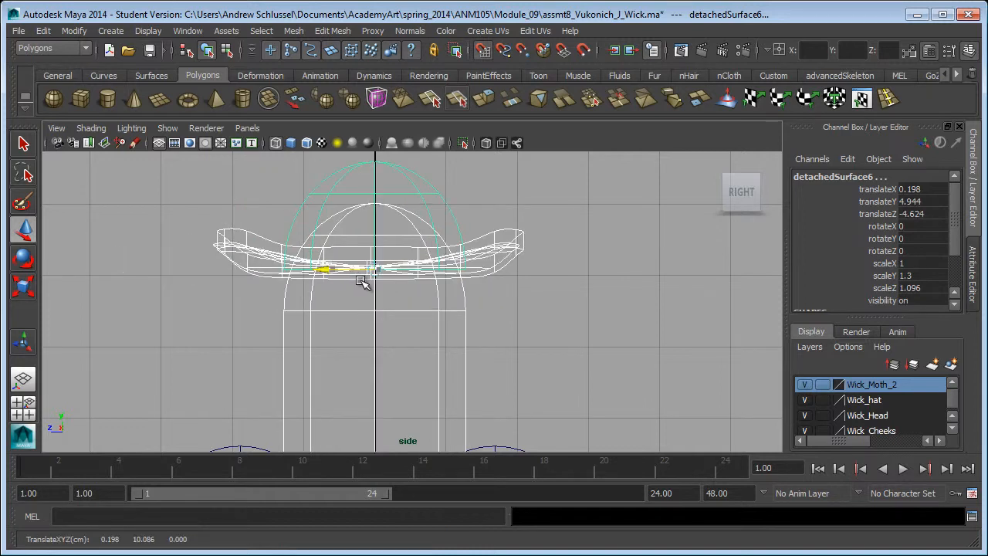
Step: Align the beak cone with the grid's center line along Z
alt+middle_drag(547, 346, 440, 249)
click(355, 213)
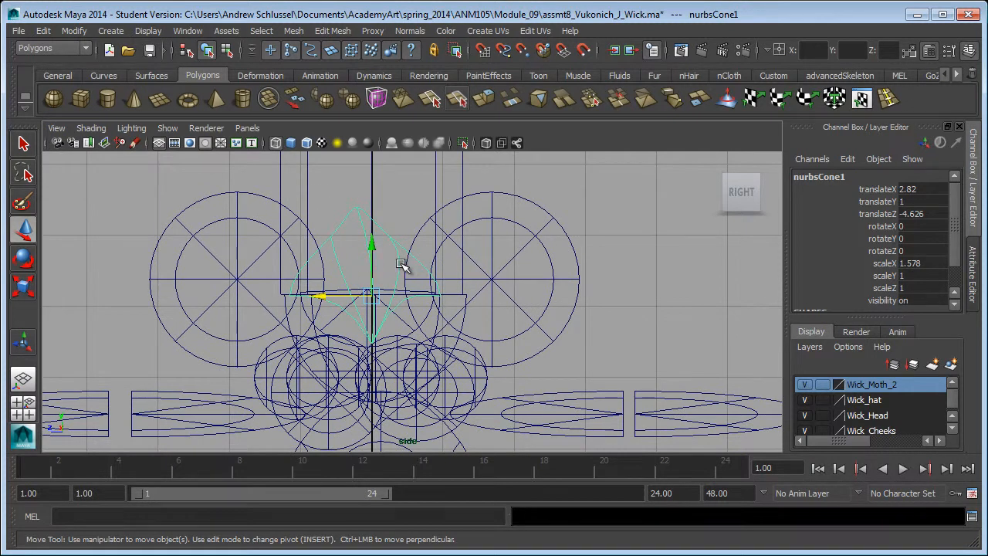
alt+middle_drag(378, 293, 407, 248)
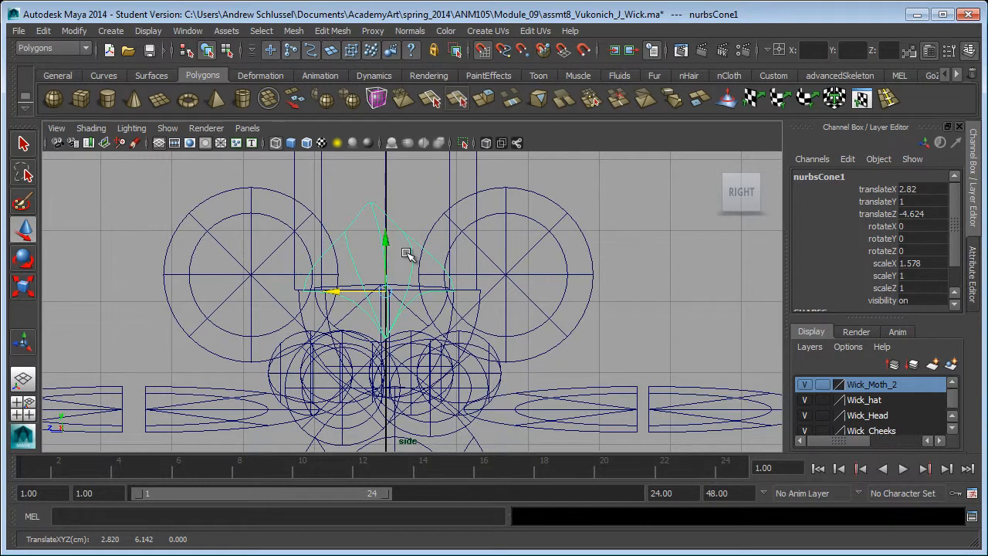
Step: Snap the belly surface onto the grid's center line along Z
alt+middle_drag(446, 324, 449, 172)
alt+middle_drag(478, 285, 475, 131)
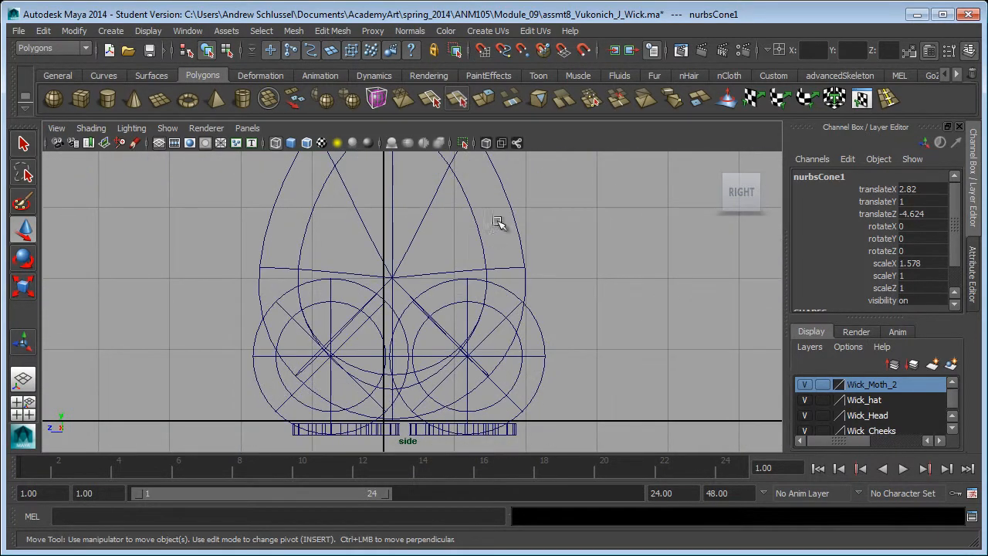
drag(500, 223, 539, 256)
alt+middle_drag(468, 260, 379, 261)
key(x)
drag(380, 258, 355, 260)
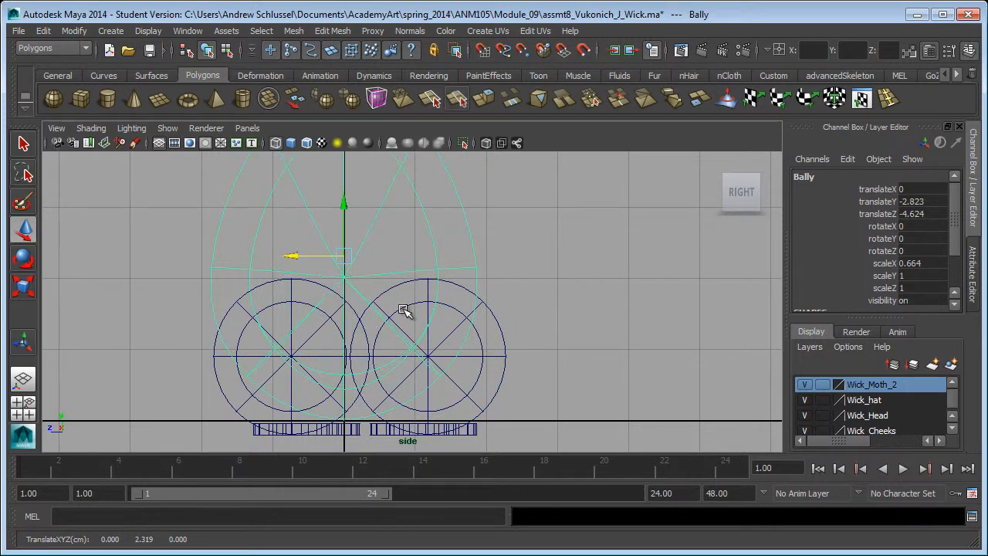
Step: Try to move the leg and foot on the character's left side sideways
alt+middle_drag(403, 309, 414, 233)
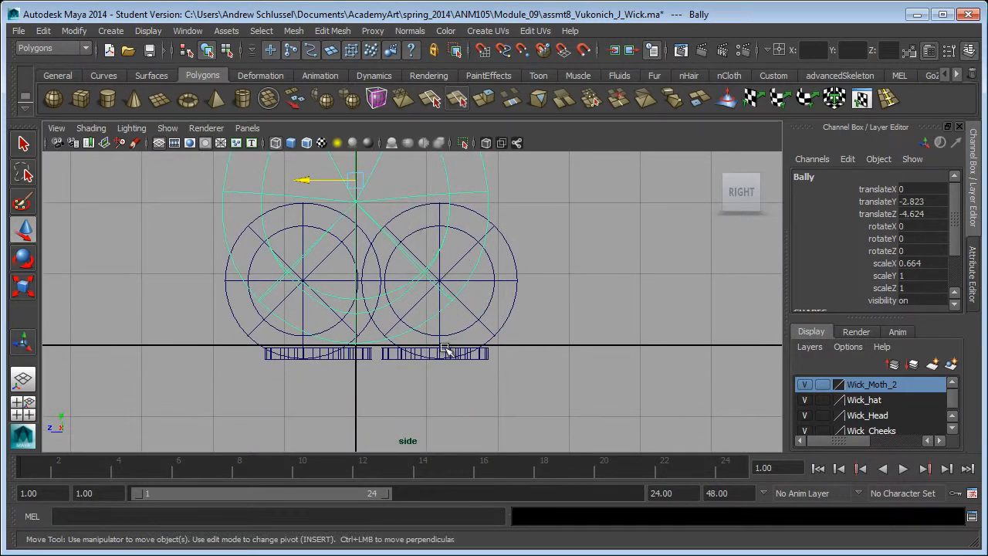
click(468, 310)
drag(659, 348, 698, 348)
key(ctrl+z)
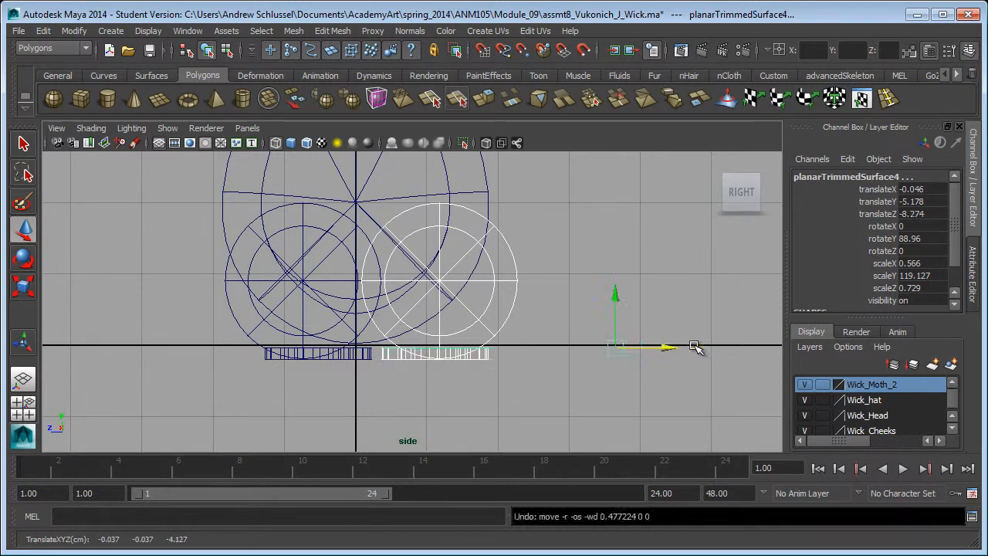
Step: Select the left leg sphere and switch to the perspective view with shaded display
click(575, 363)
drag(530, 309, 537, 313)
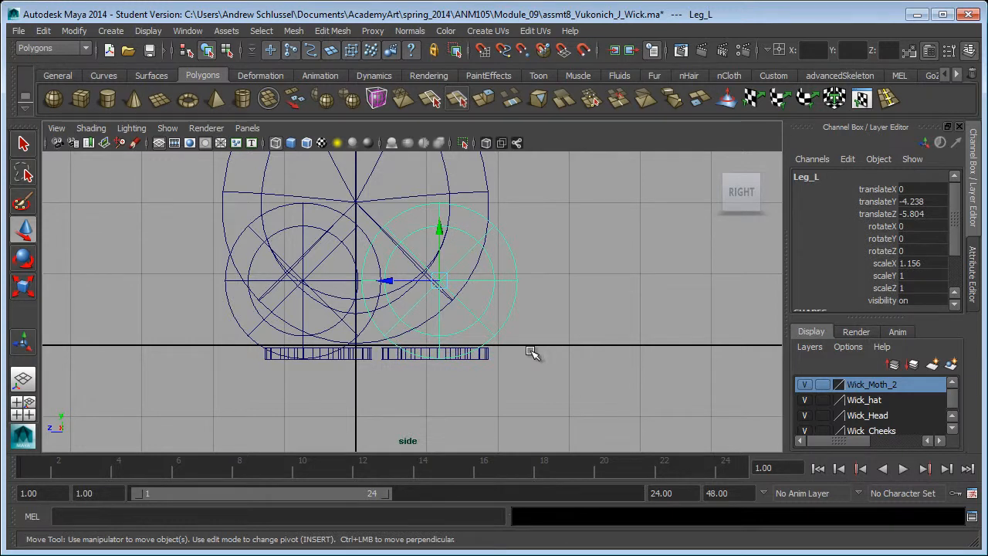
key(space)
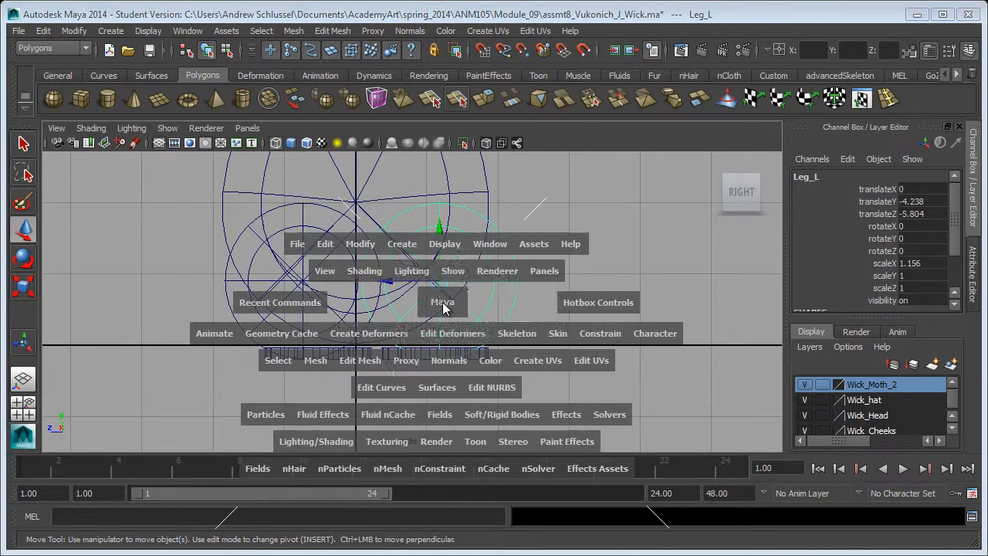
drag(442, 302, 440, 271)
key(5)
mouse_move(454, 393)
alt+mouse_down()
mouse_move(507, 306)
mouse_move(558, 313)
mouse_move(460, 302)
mouse_move(510, 338)
mouse_move(589, 346)
alt+mouse_up()
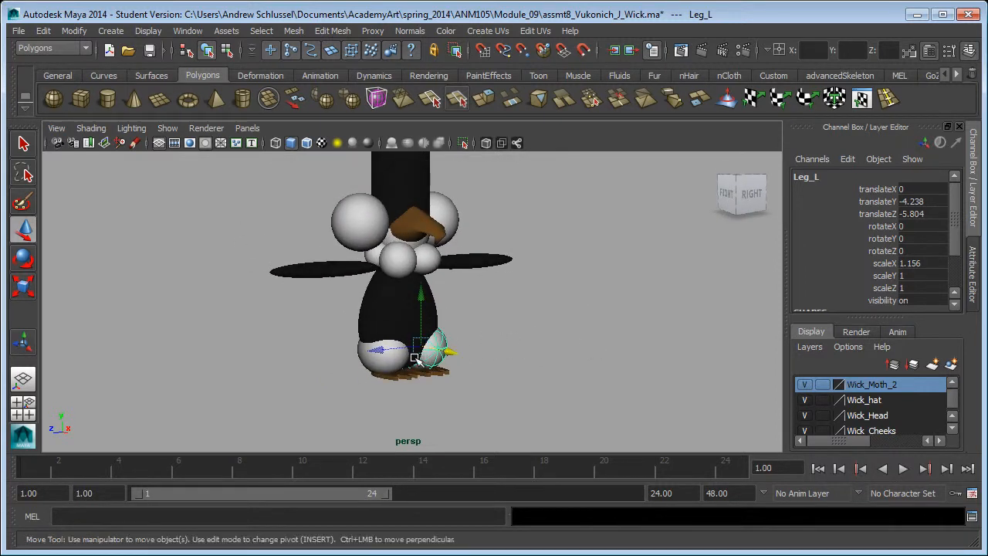
Step: Examine the side and top surfaces of the character's right foot up close
alt+right_drag(357, 360, 450, 428)
alt+drag(451, 372, 445, 310)
click(439, 278)
mouse_move(467, 339)
alt+right_down()
mouse_move(500, 345)
mouse_move(470, 335)
alt+right_up()
click(401, 337)
alt+drag(401, 337, 434, 370)
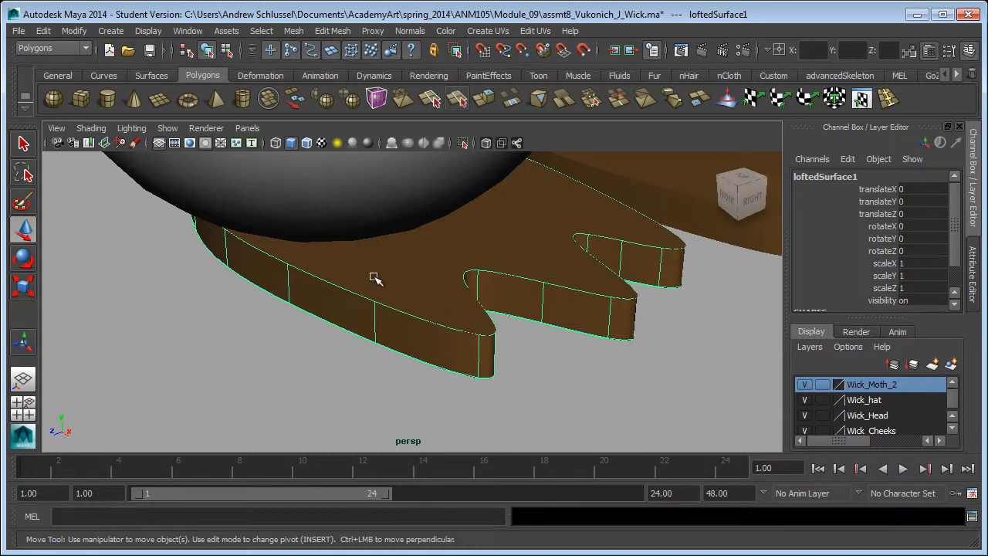
right_drag(402, 333, 357, 307)
right_click(416, 308)
click(398, 312)
click(409, 323)
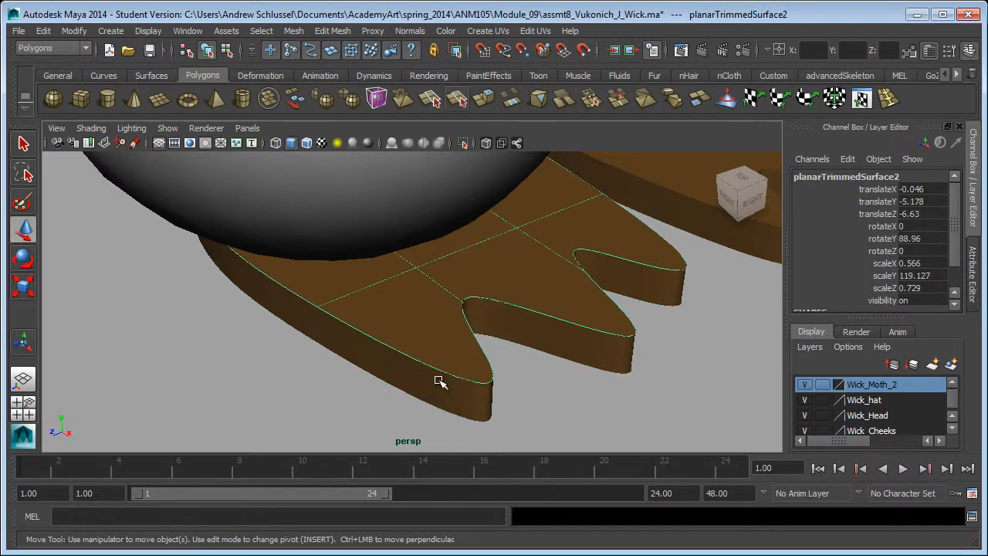
Step: Delete the lofted side surface of the right foot, keeping its flat top surface
alt+drag(489, 366, 476, 309)
click(505, 270)
click(484, 336)
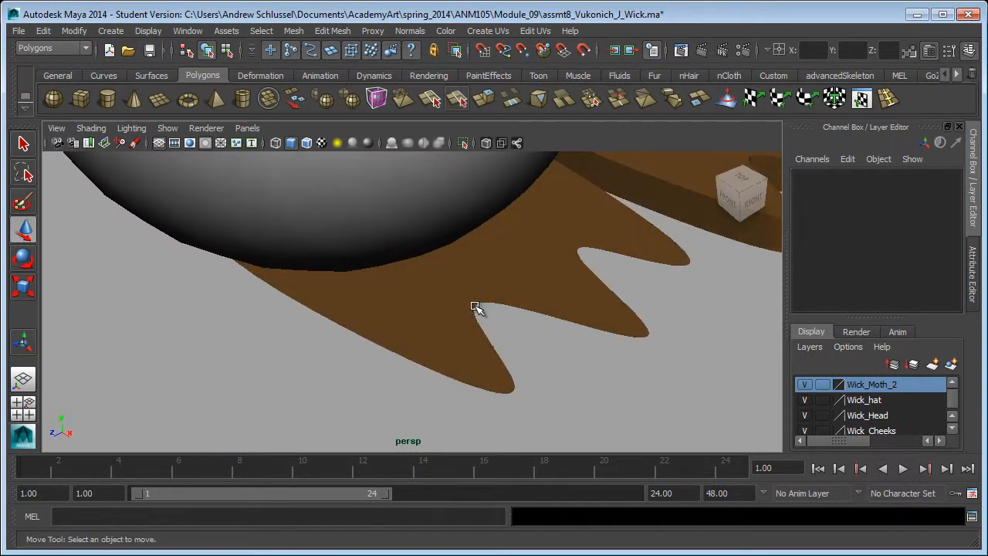
Step: Convert the right foot's flat top surface from NURBS to polygons with quads, General tessellation and 3 isoparms in U and V
click(478, 310)
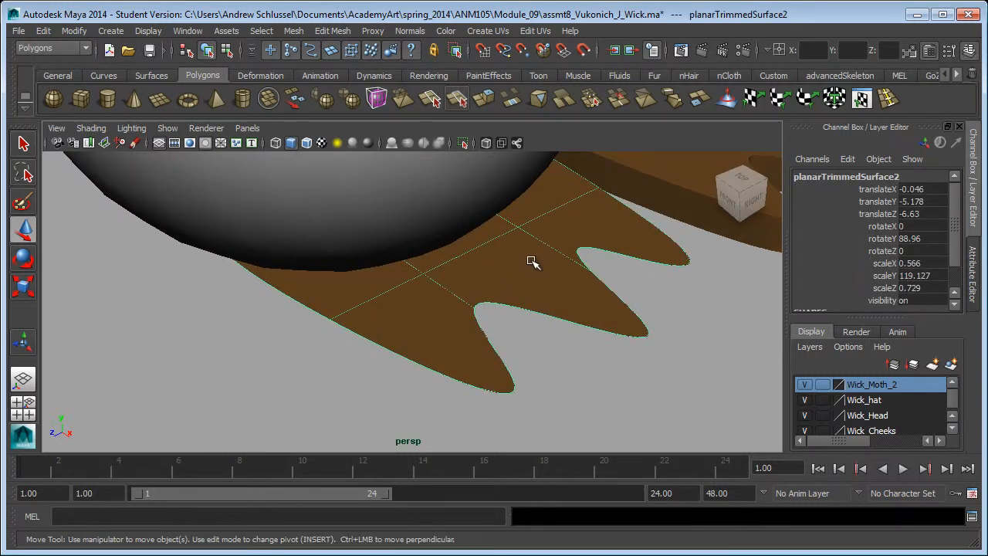
click(77, 31)
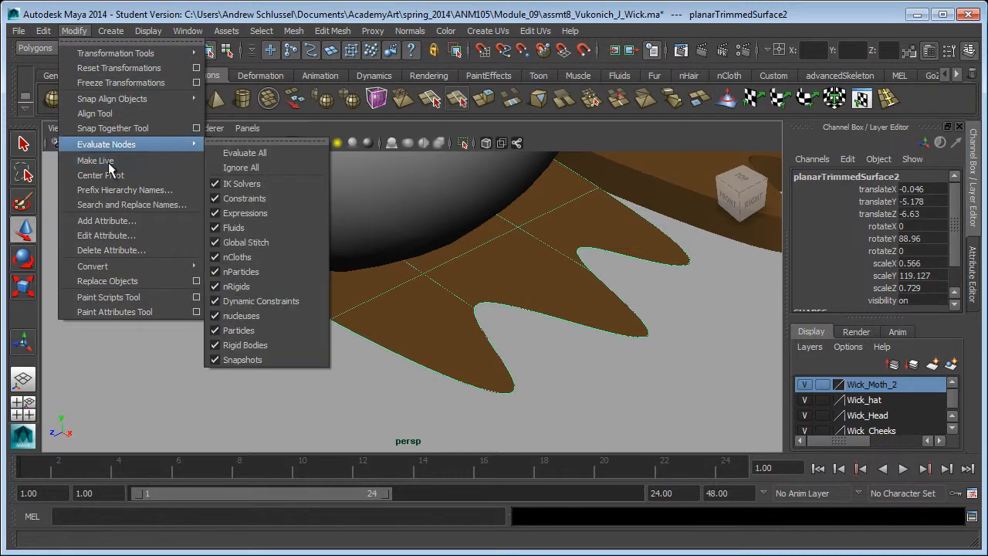
mouse_move(120, 265)
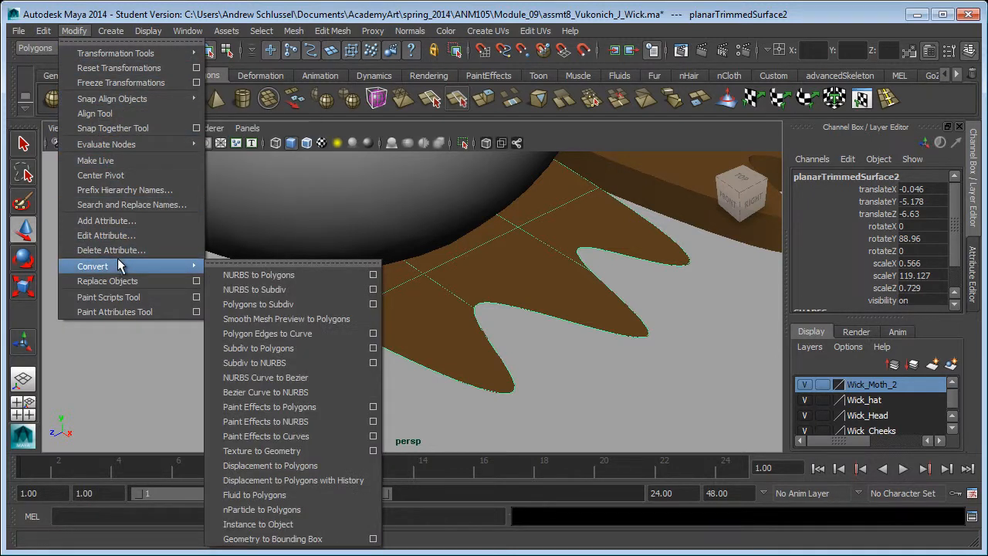
click(375, 273)
drag(207, 149, 514, 154)
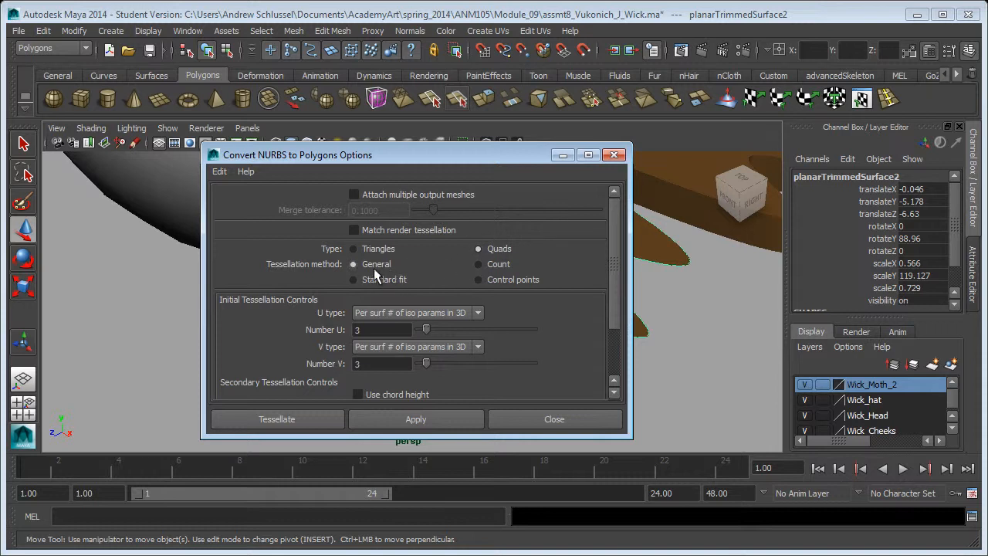
click(337, 417)
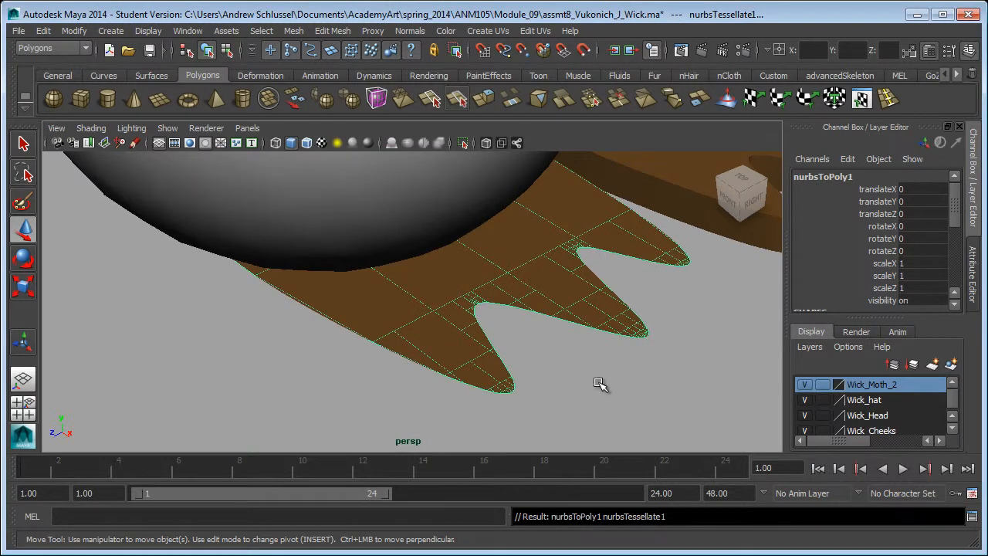
Step: Extrude the polygon foot's faces downward in the side view to match the thickness of the other foot
mouse_move(556, 365)
alt+mouse_down()
mouse_move(568, 289)
mouse_move(563, 257)
mouse_move(547, 382)
mouse_move(555, 367)
alt+mouse_up()
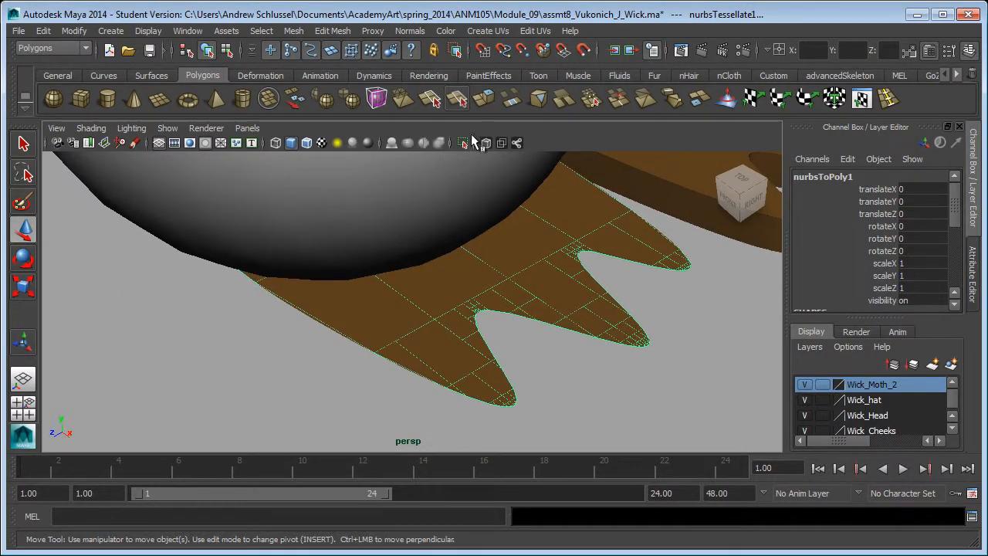
click(485, 99)
key(space)
drag(506, 257, 510, 294)
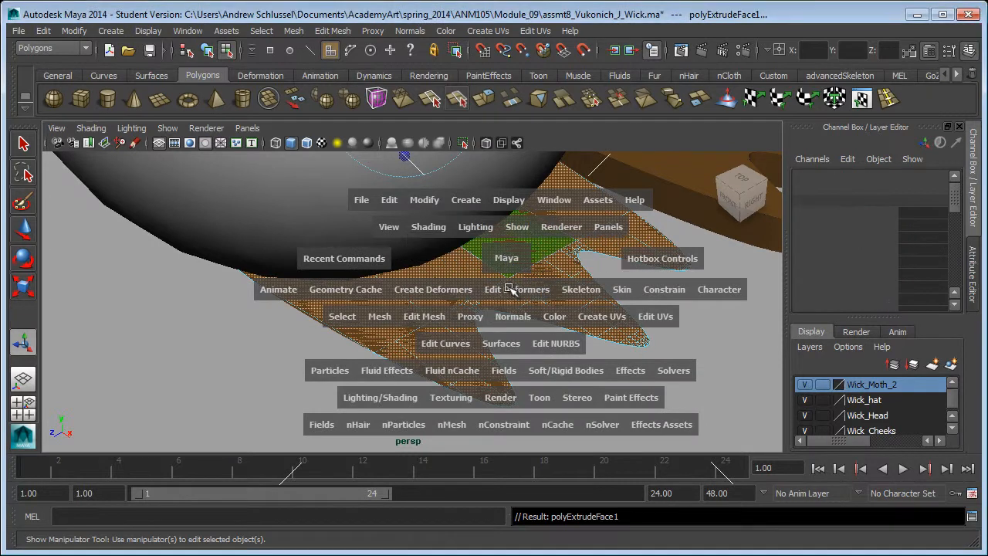
key(space)
drag(444, 340, 515, 336)
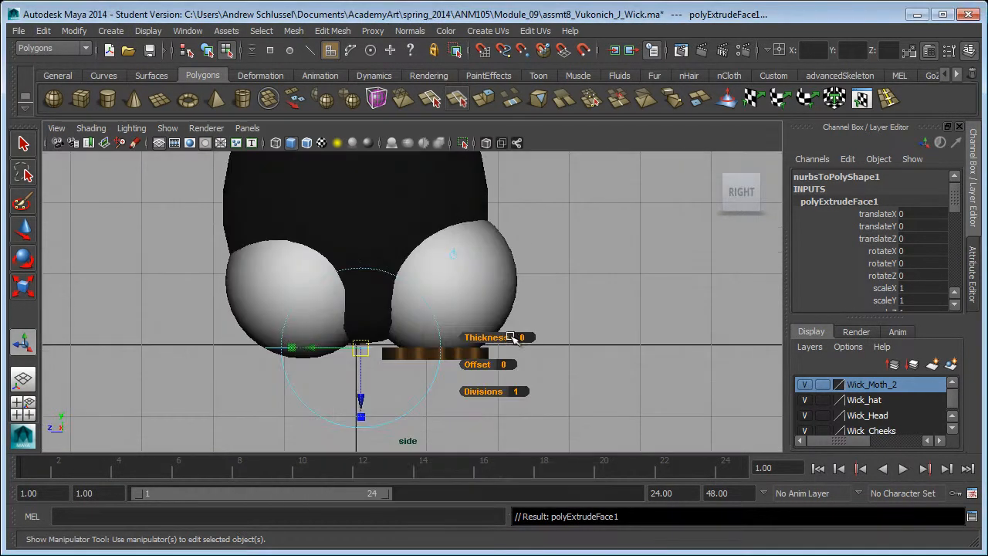
drag(360, 400, 372, 404)
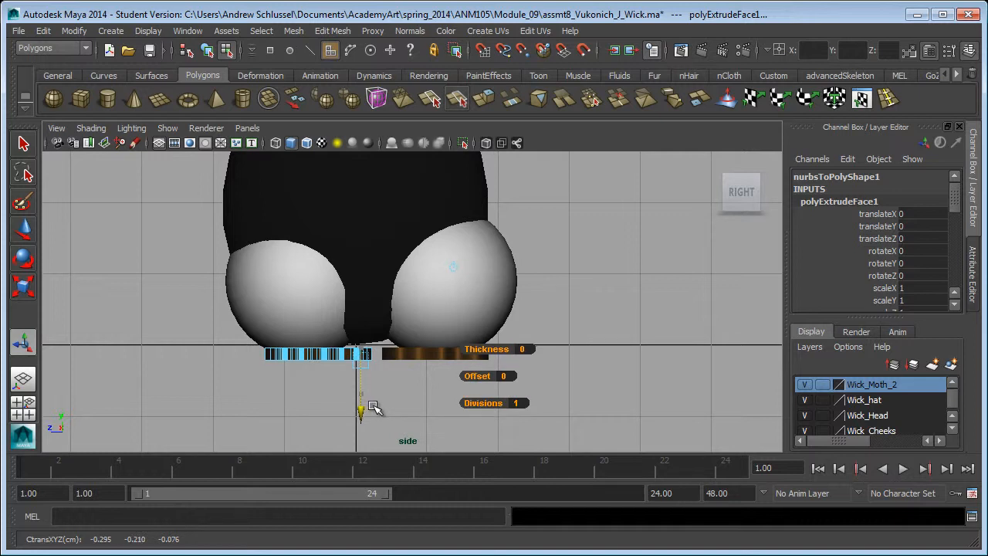
Step: Select the extruded foot as an object in the perspective view and isolate it
key(space)
drag(419, 371, 432, 355)
click(354, 383)
alt+drag(335, 375, 440, 249)
right_drag(440, 249, 522, 249)
alt+drag(522, 249, 443, 263)
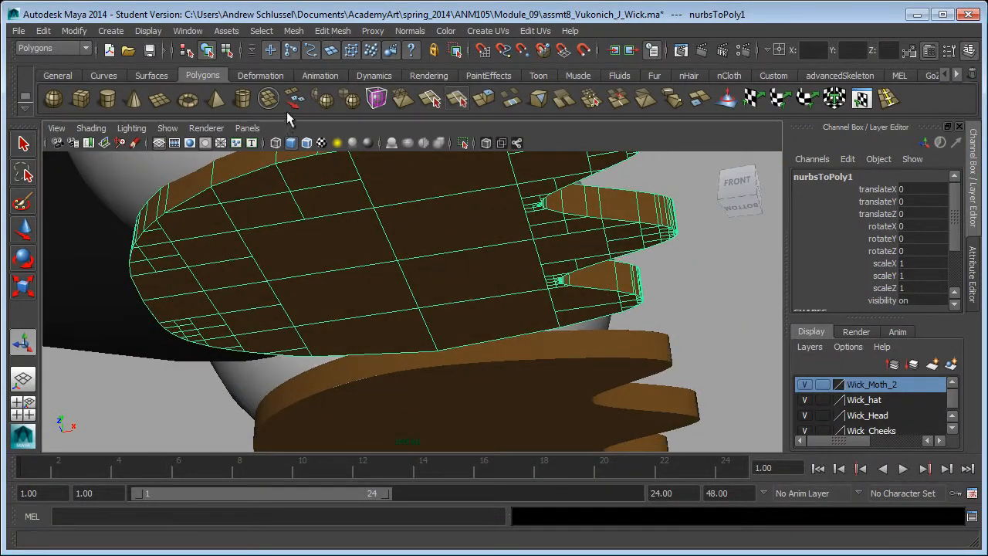
click(168, 128)
mouse_move(193, 151)
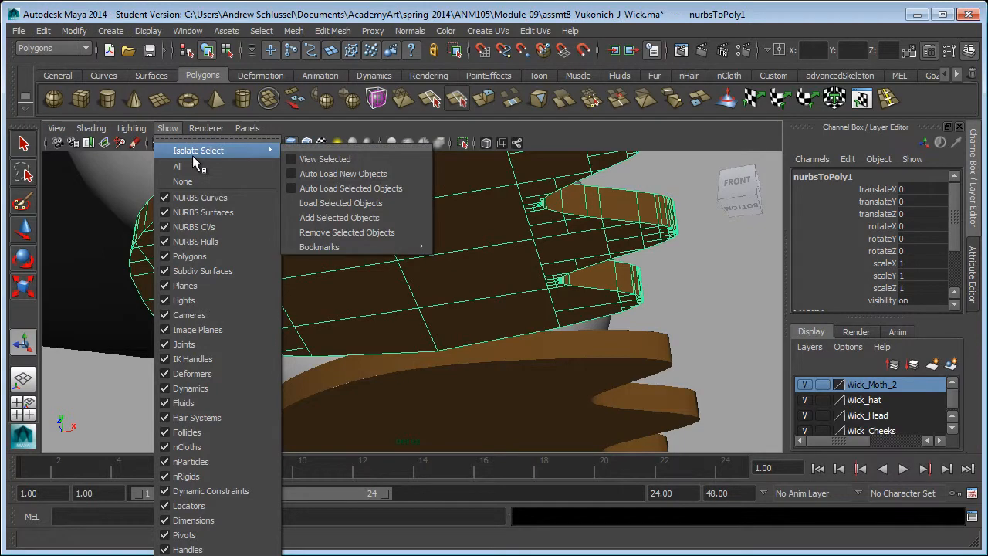
click(309, 156)
alt+drag(428, 238, 420, 327)
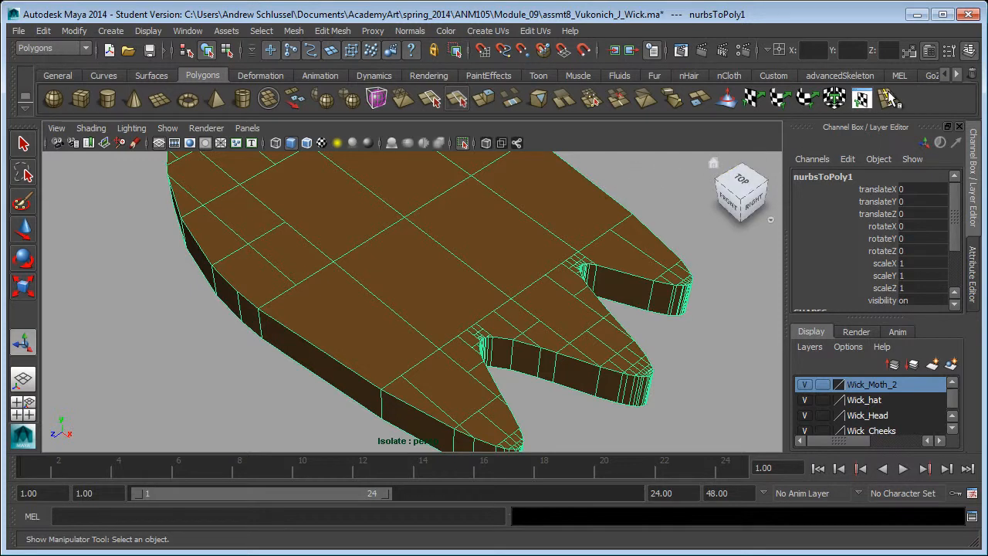
Step: With Multi-Cut, lay a cut across the foot's top face behind the toes, snapped to the 50% points of the edges
click(910, 51)
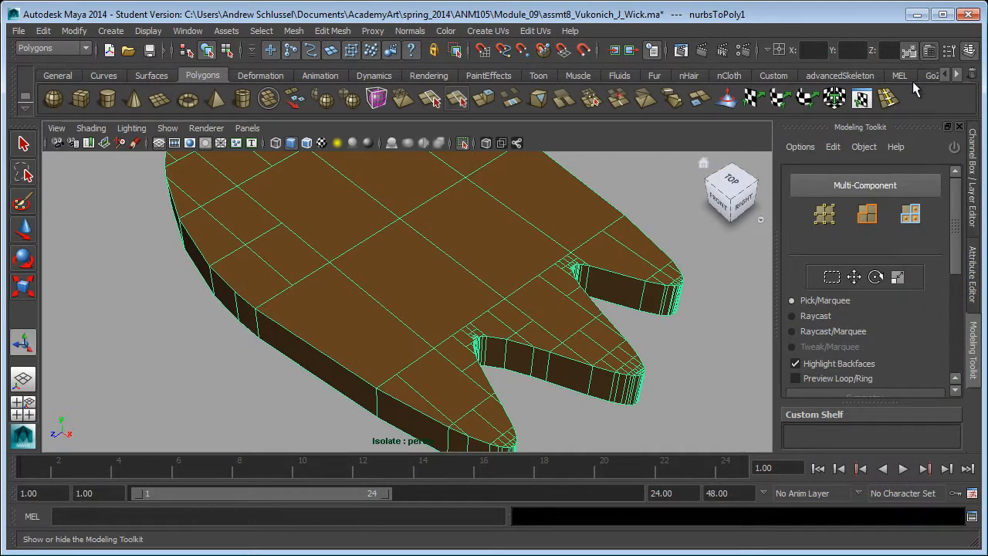
drag(959, 225, 959, 324)
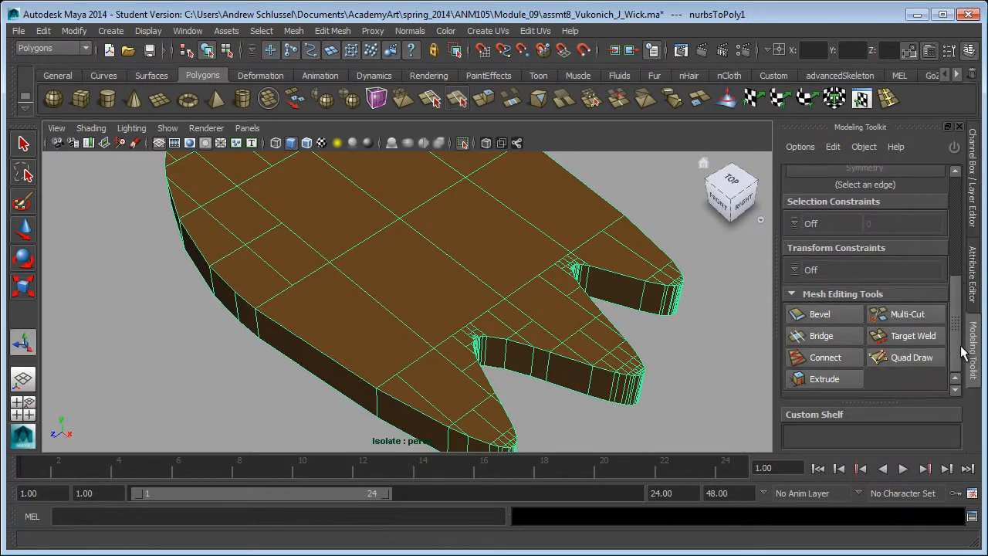
click(901, 314)
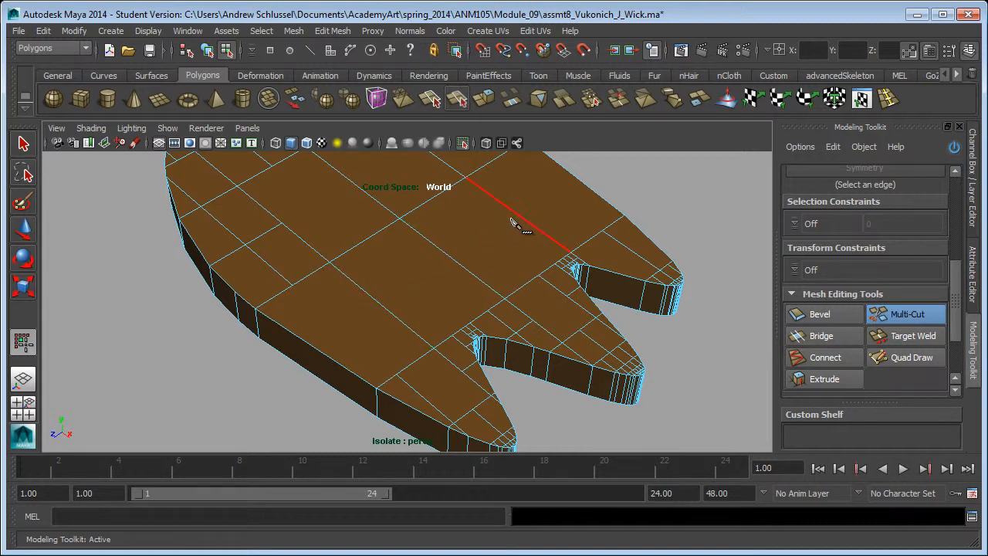
alt+drag(445, 331, 472, 332)
shift+click(464, 332)
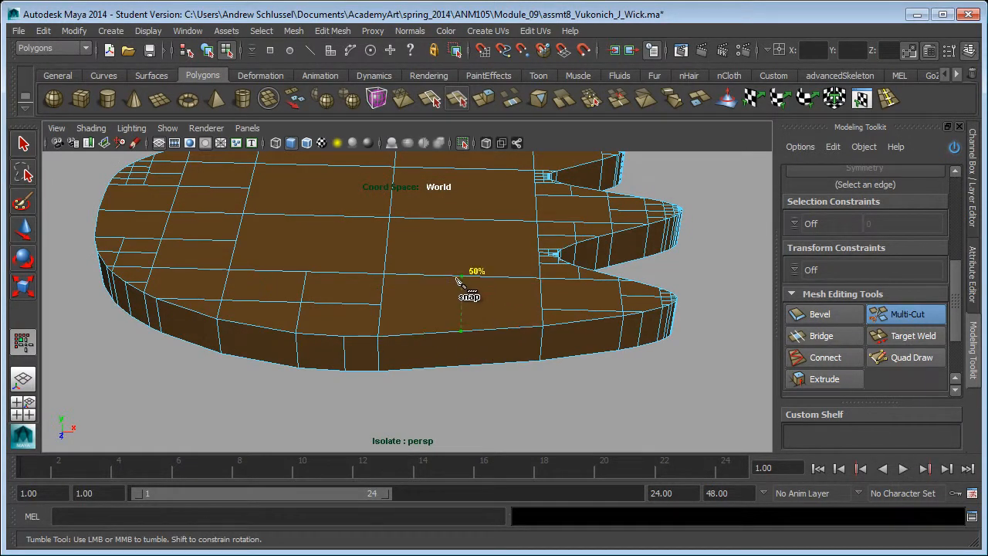
shift+click(461, 220)
shift+click(463, 169)
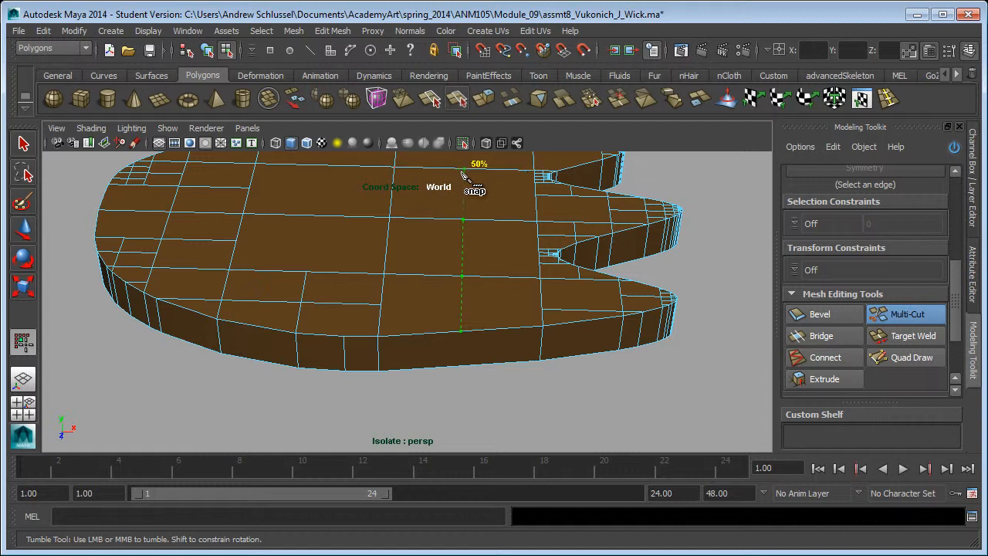
alt+drag(490, 214, 489, 297)
alt+middle_drag(489, 309, 489, 374)
shift+click(464, 217)
Step: Continue the cut across the foot's underside through the edge midpoints and complete the loop behind the toes
alt+drag(494, 286, 360, 314)
alt+drag(425, 379, 392, 286)
shift+click(363, 273)
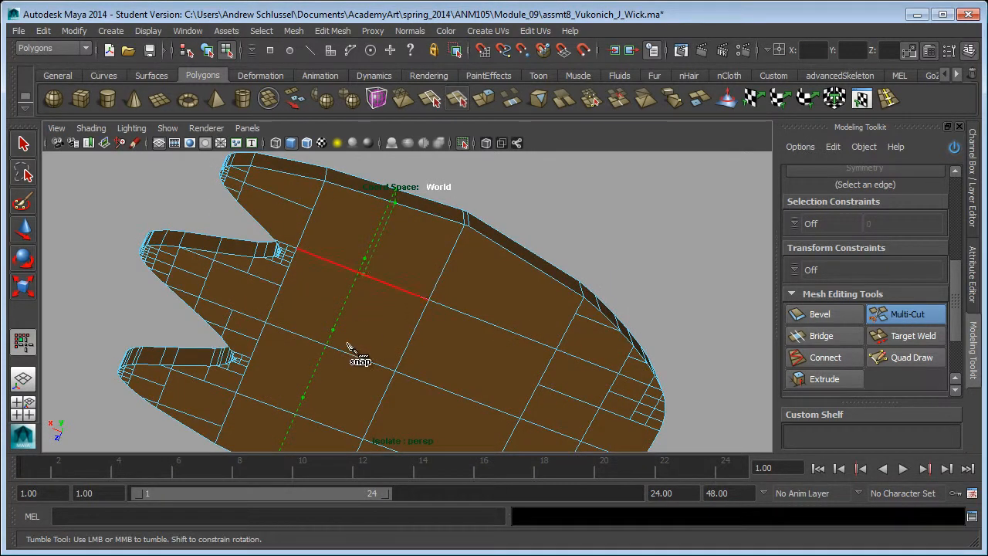
shift+click(330, 346)
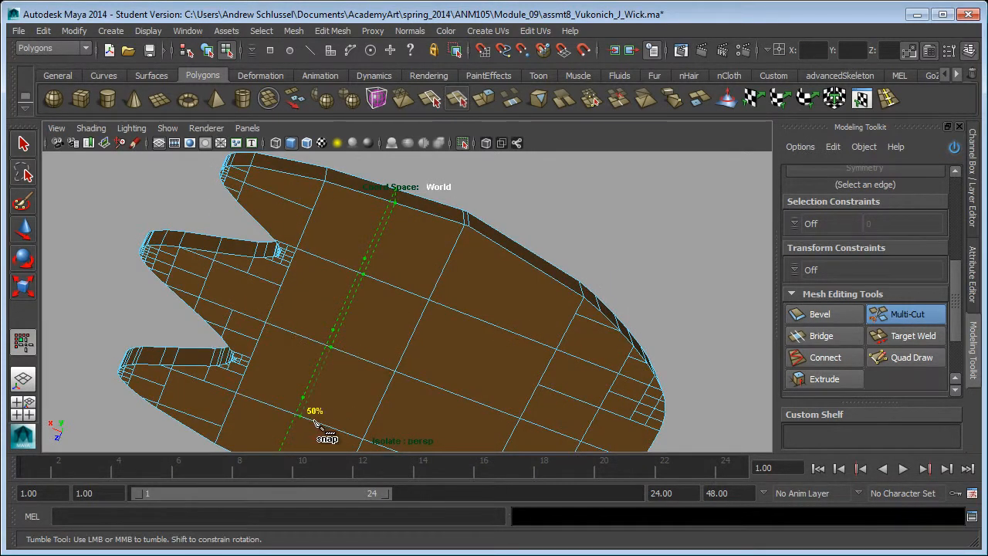
alt+middle_drag(359, 397, 351, 315)
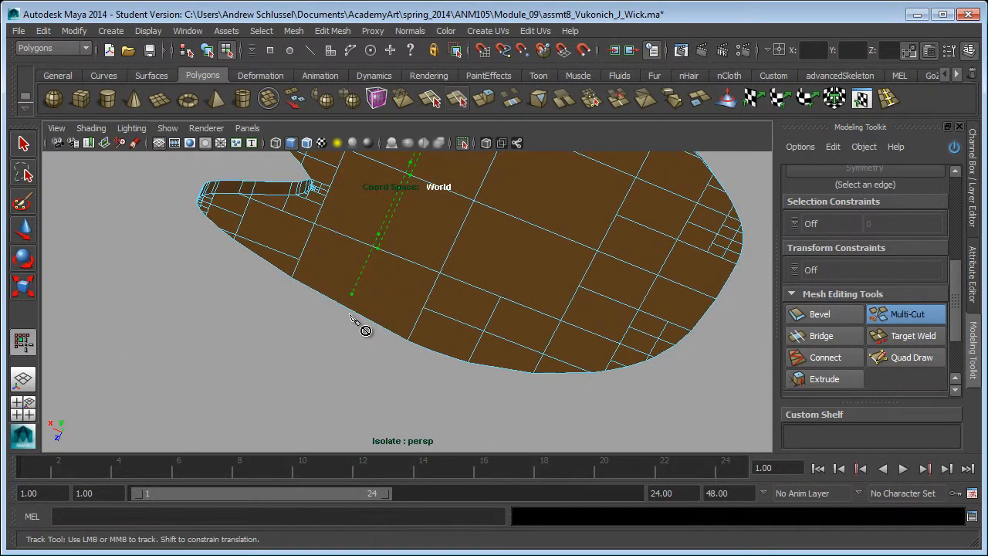
alt+drag(361, 317, 645, 468)
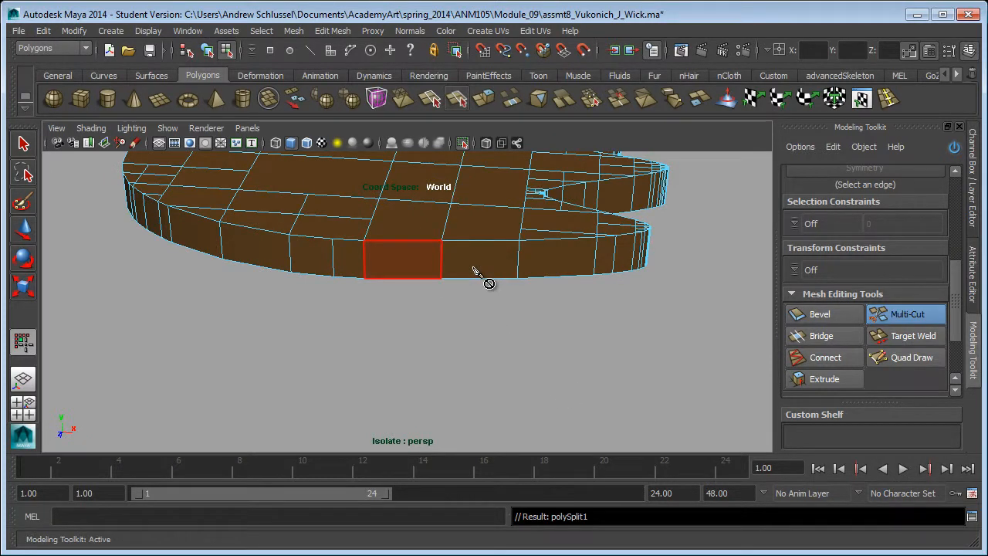
Step: Lay a second cut across the foot's top from the end of the short edge nearer the heel and down the far side
alt+drag(551, 293, 345, 326)
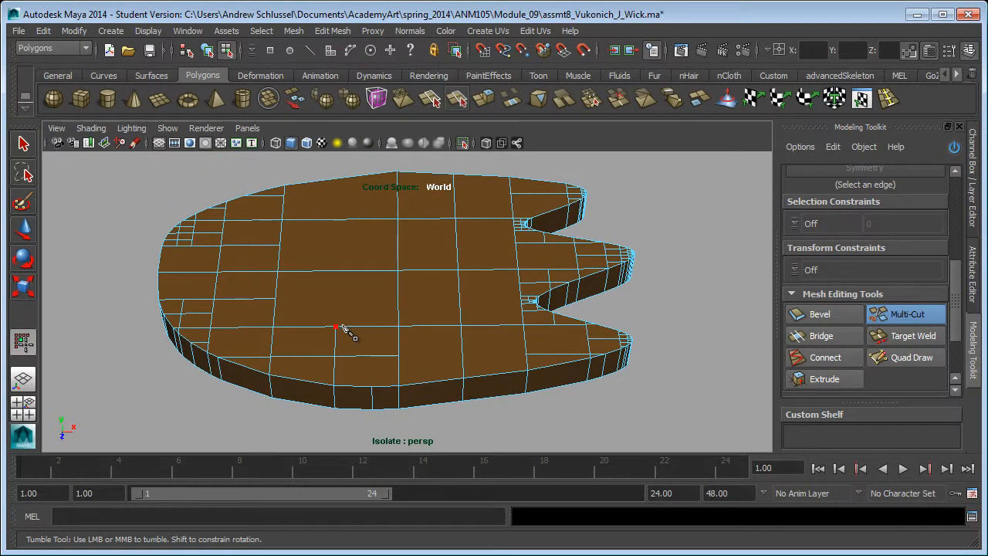
click(340, 324)
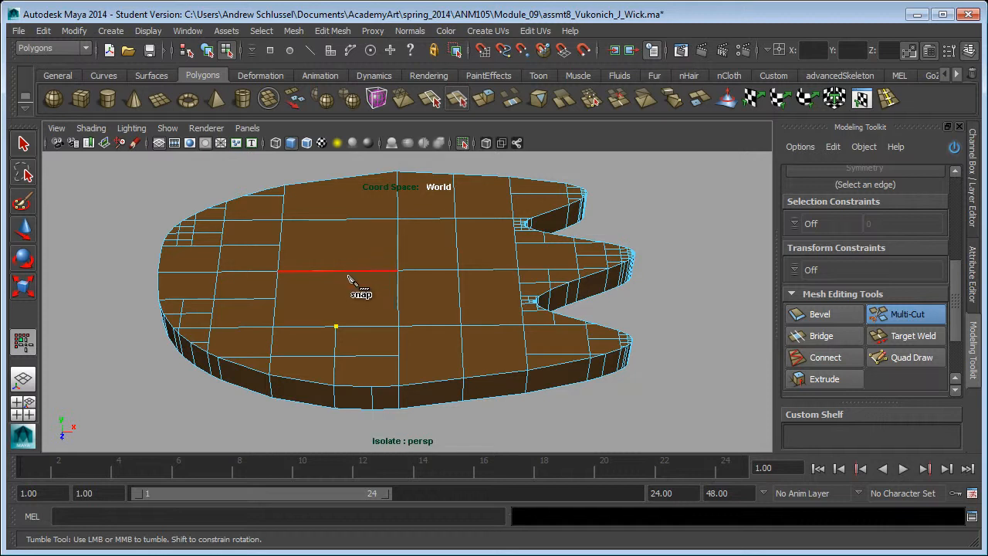
click(337, 270)
click(340, 220)
click(348, 178)
alt+drag(257, 319, 530, 280)
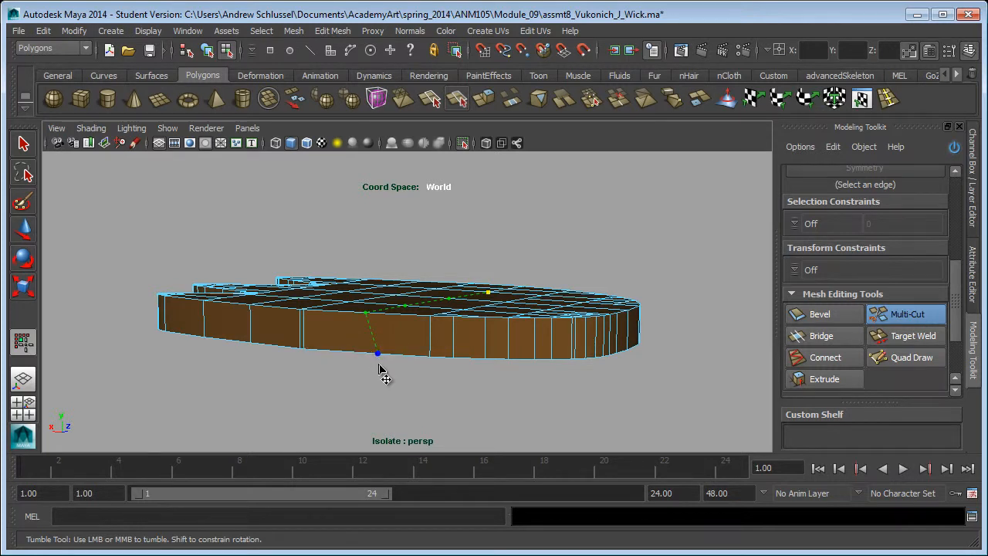
Step: Carry the second cut onto the foot's underside through the edge midpoints and apply it
alt+drag(379, 362, 415, 264)
shift+click(418, 210)
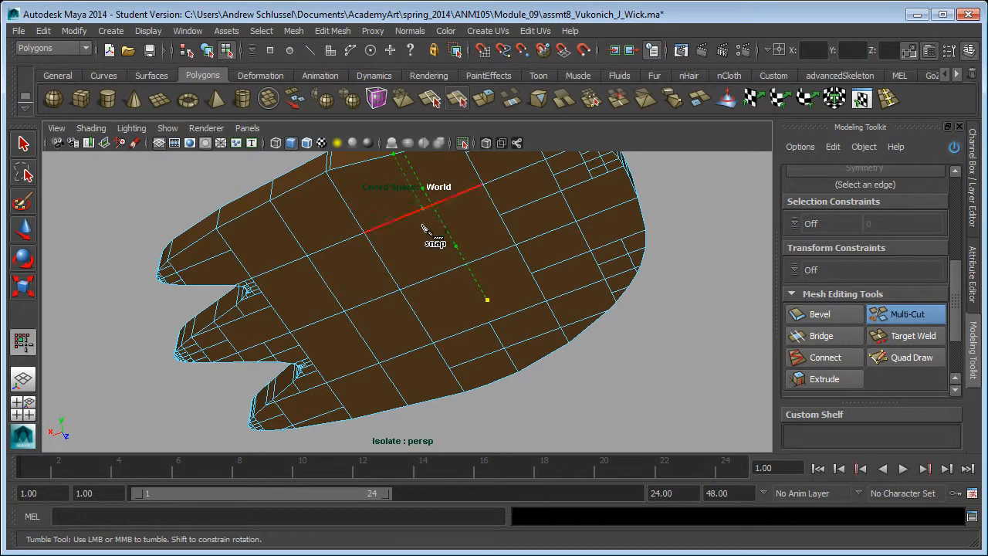
shift+click(458, 266)
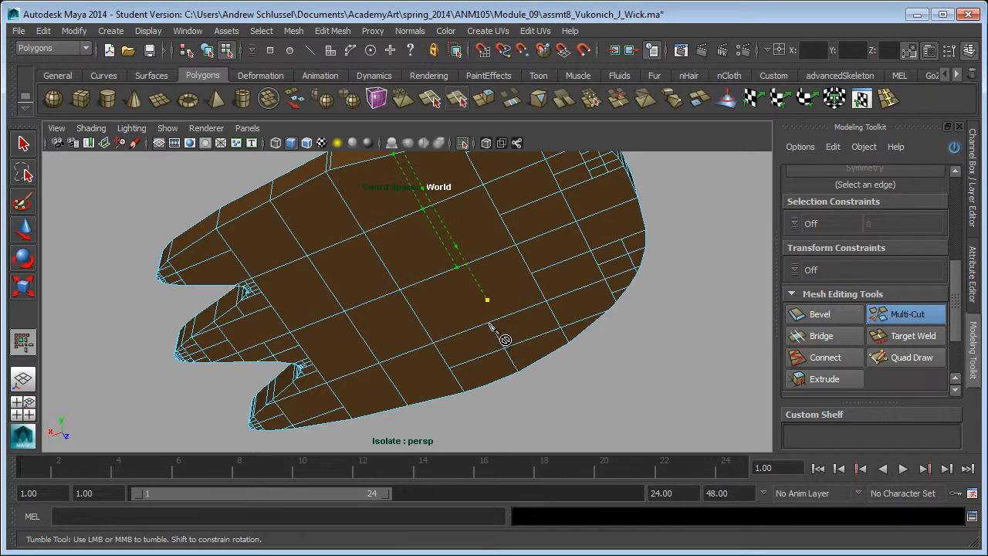
alt+drag(490, 321, 553, 341)
key(Return)
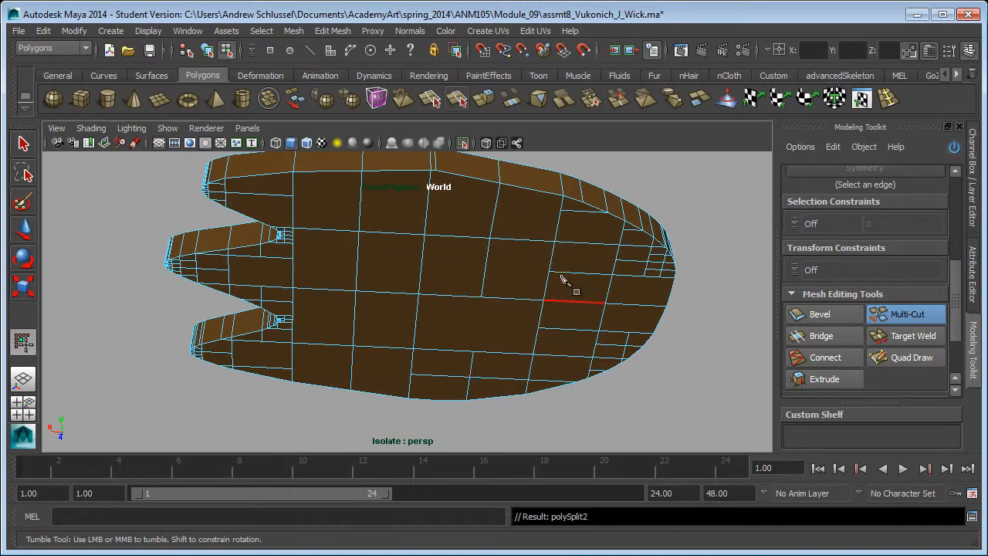
Step: Cut between the two open edge ends on the foot's underside to close the second loop
click(486, 305)
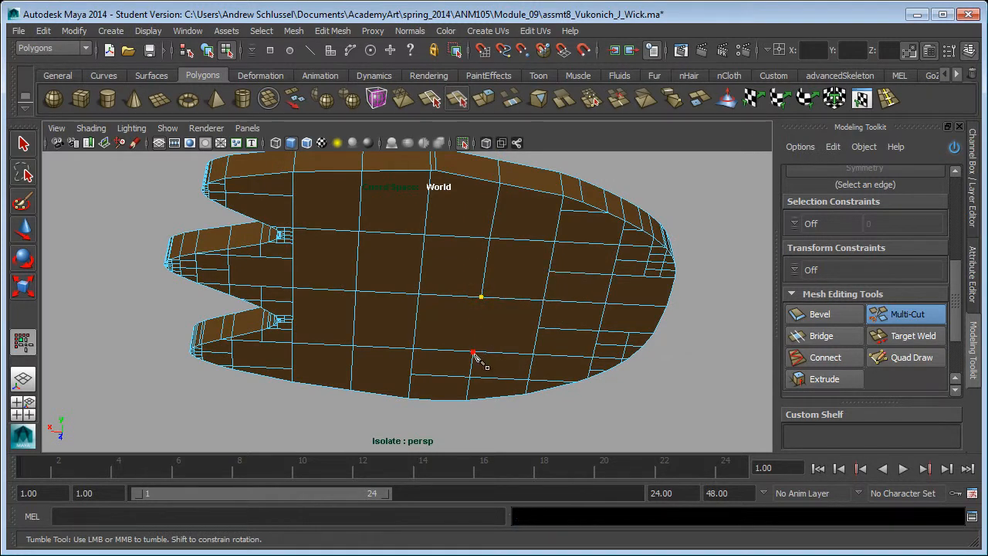
click(474, 352)
key(Return)
Step: Select the polygon foot in object mode and delete its construction history
alt+drag(583, 280, 554, 342)
right_drag(340, 298, 399, 276)
click(43, 31)
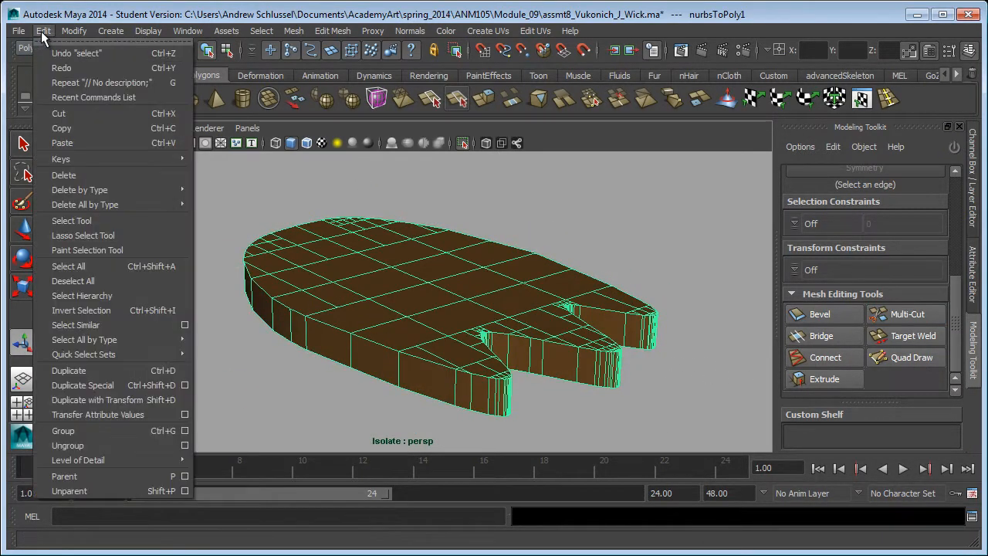
mouse_move(108, 189)
click(224, 198)
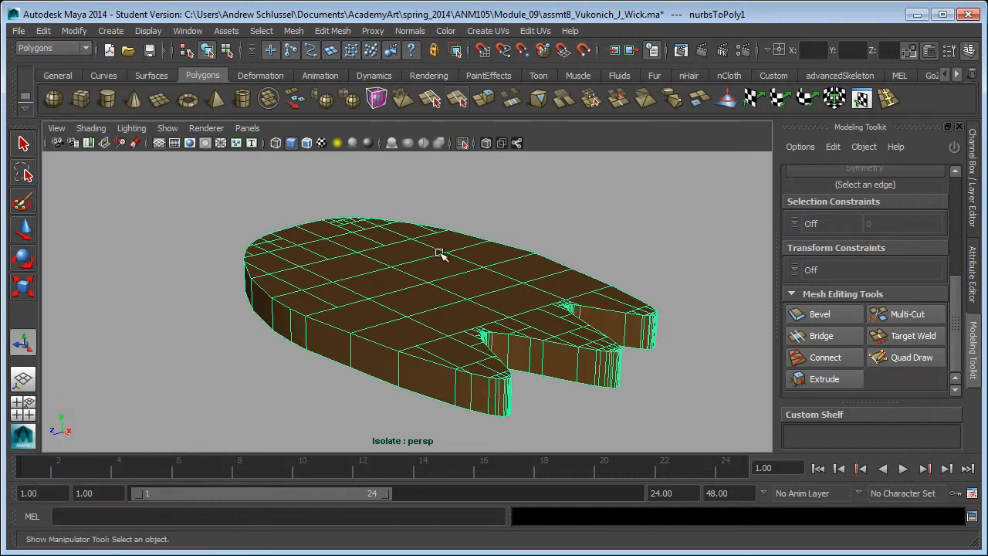
Step: Turn off the foot's isolation to show the whole character again
click(168, 128)
mouse_move(188, 149)
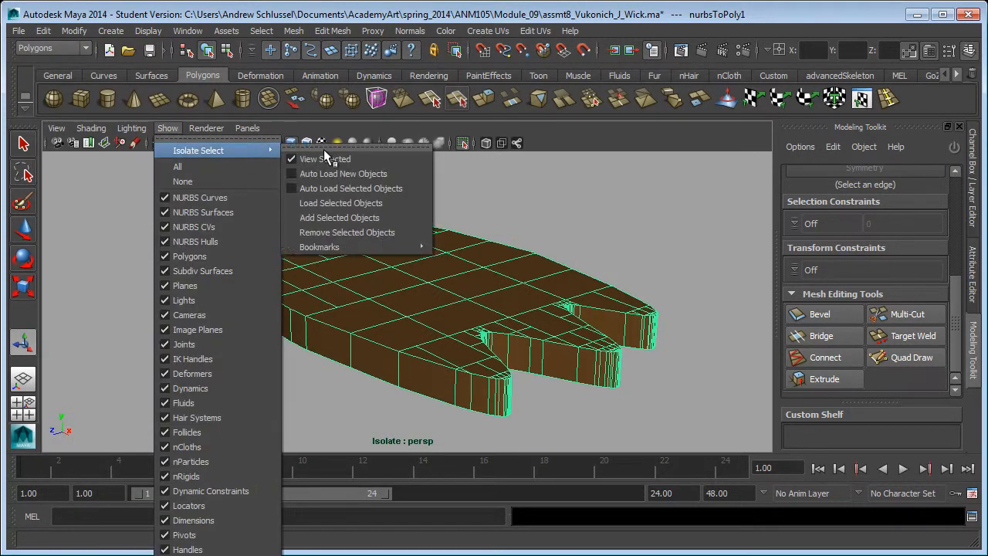
click(350, 159)
alt+drag(582, 340, 554, 311)
Step: Delete the original NURBS foot under the character's other leg
key(super)
click(720, 357)
alt+drag(722, 360, 613, 379)
drag(600, 295, 649, 354)
click(649, 354)
Step: Duplicate the polygon foot and move the copy sideways under the other leg
click(408, 342)
alt+drag(408, 342, 355, 409)
key(ctrl+d)
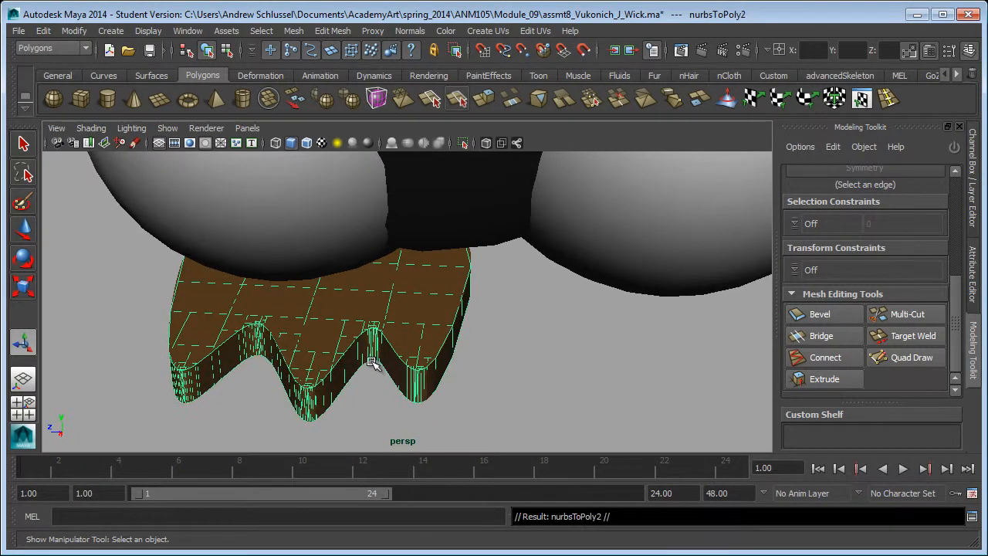
key(w)
drag(385, 228, 664, 229)
Step: In the side view, slide both feet along the grid so they sit at equal distances from the center line
key(space)
drag(558, 260, 600, 290)
key(space)
alt+middle_drag(569, 341, 586, 304)
alt+right_drag(586, 304, 663, 337)
click(381, 302)
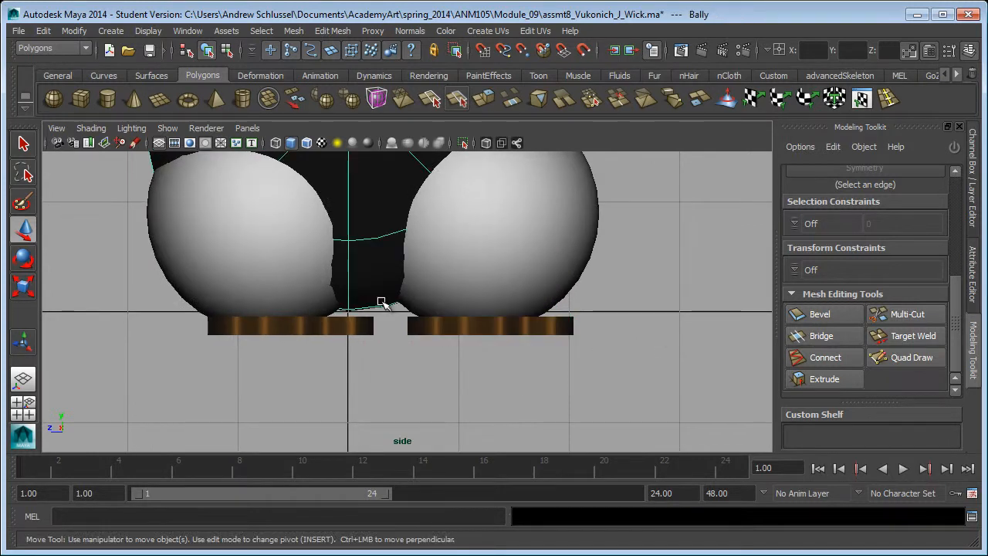
click(337, 333)
drag(326, 316, 266, 310)
click(459, 328)
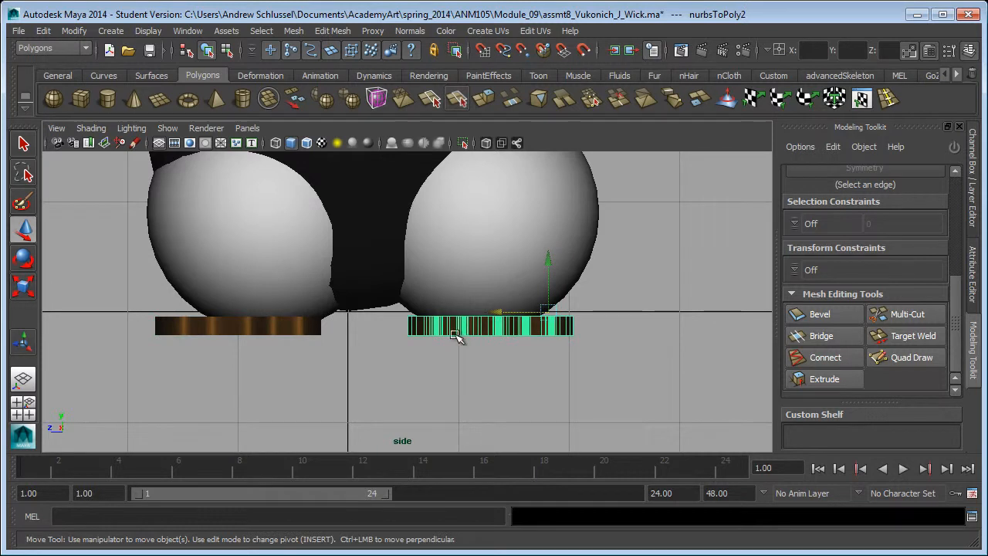
drag(507, 313, 471, 311)
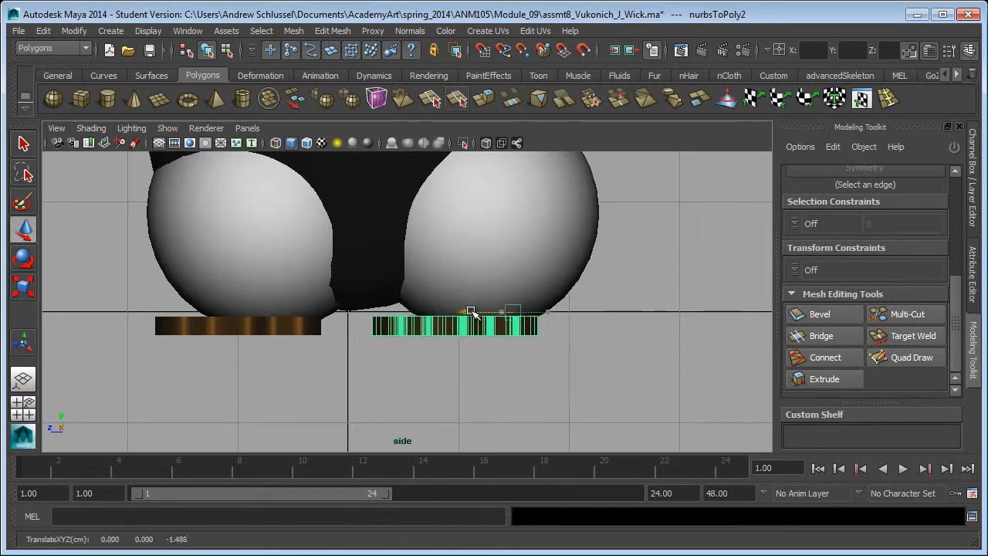
Step: In the side view, slide Leg_R outward to about 1.12 in Z and Leg_L outward to about -1.24
click(382, 289)
alt+right_drag(468, 350, 397, 344)
click(331, 281)
drag(291, 256, 266, 255)
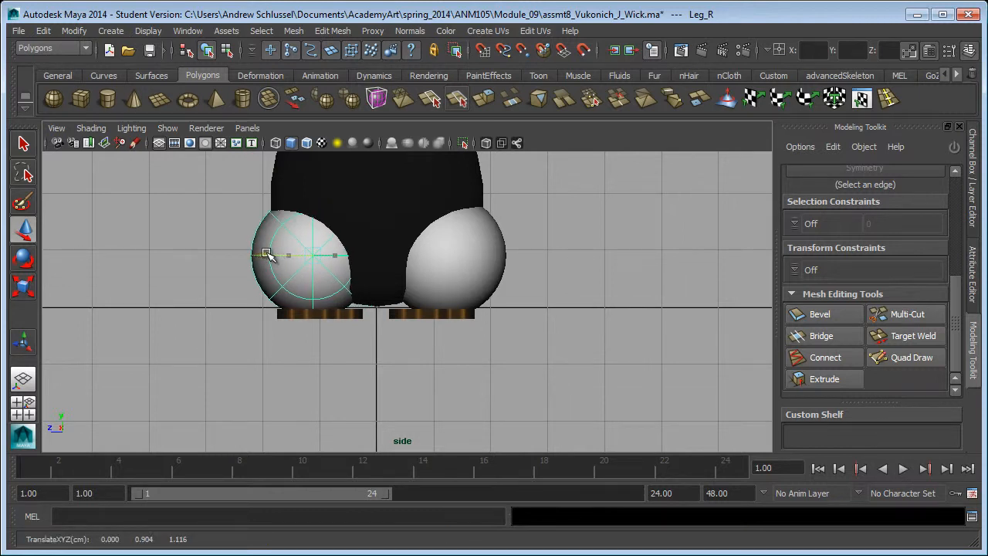
click(463, 263)
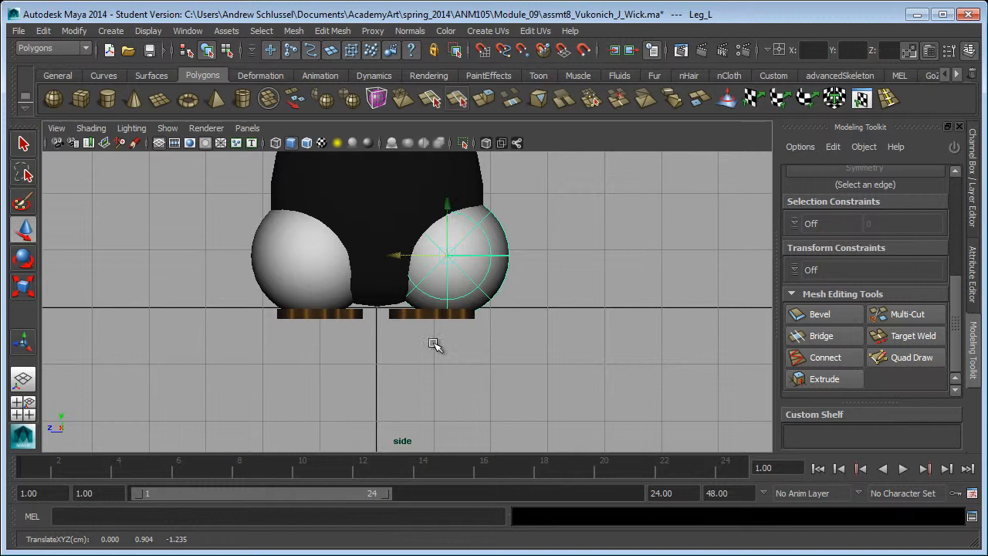
Step: Nudge the foot under Leg_L slightly outward and check the spacing of both feet in the perspective view
click(408, 316)
drag(417, 307, 435, 281)
key(space)
alt+drag(461, 331, 502, 316)
click(468, 337)
key(Delete)
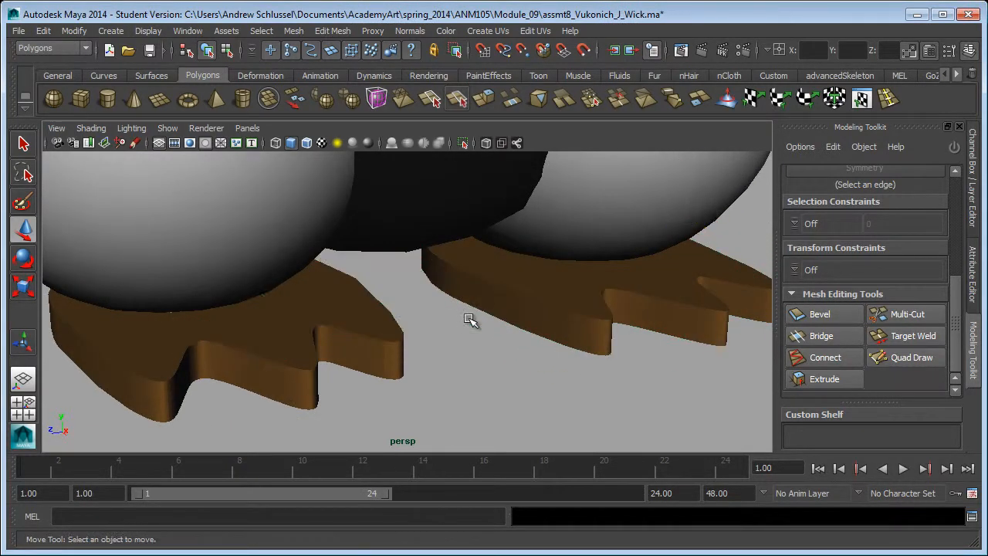
alt+right_drag(590, 313, 255, 315)
alt+drag(399, 312, 347, 313)
alt+right_drag(498, 317, 470, 317)
alt+drag(470, 317, 602, 294)
Step: In the side view, nudge Leg_R further outward to about 1.18 in Z
key(space)
key(space)
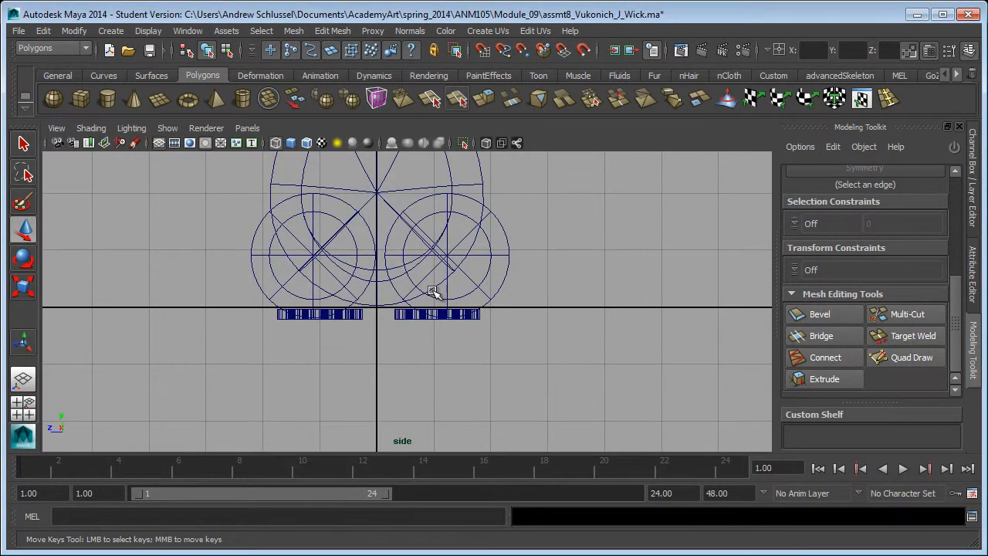
drag(272, 294, 302, 287)
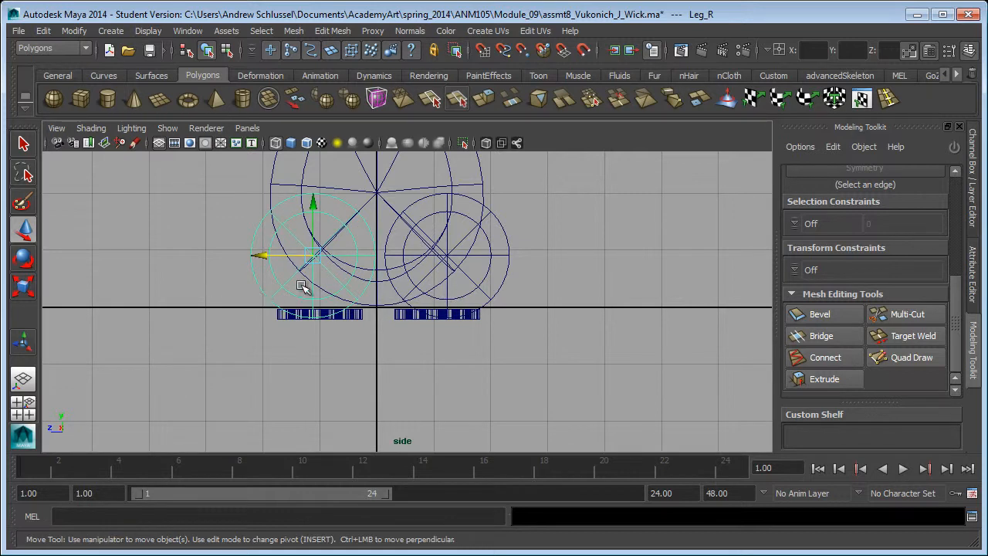
drag(280, 253, 277, 253)
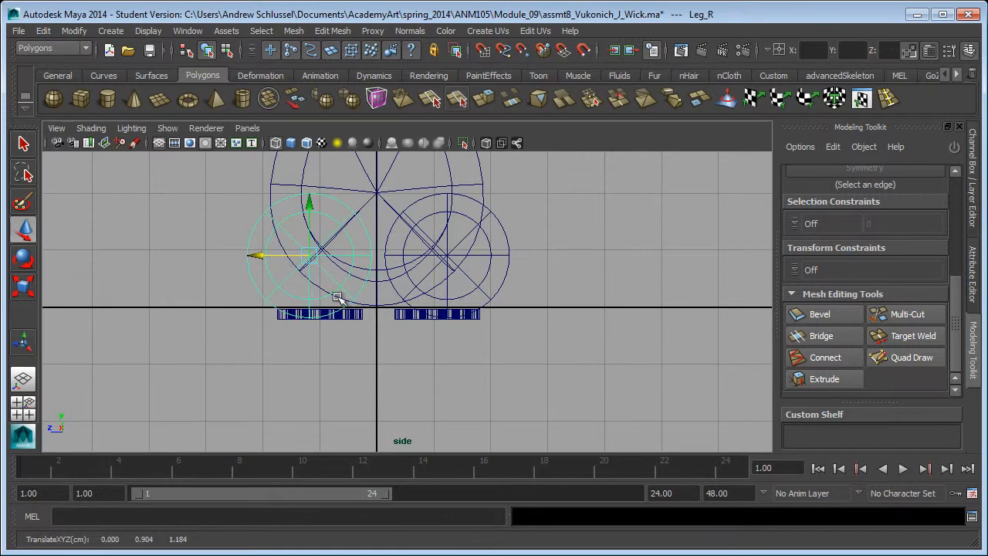
Step: Slide both feet outward until they are centered under the legs, placing nurbsToPoly1 at about 0.71 in Z, and return to the shaded perspective view
click(402, 317)
drag(424, 307, 437, 309)
click(358, 317)
mouse_move(309, 307)
mouse_down()
mouse_move(319, 308)
mouse_move(293, 308)
mouse_move(308, 306)
mouse_up()
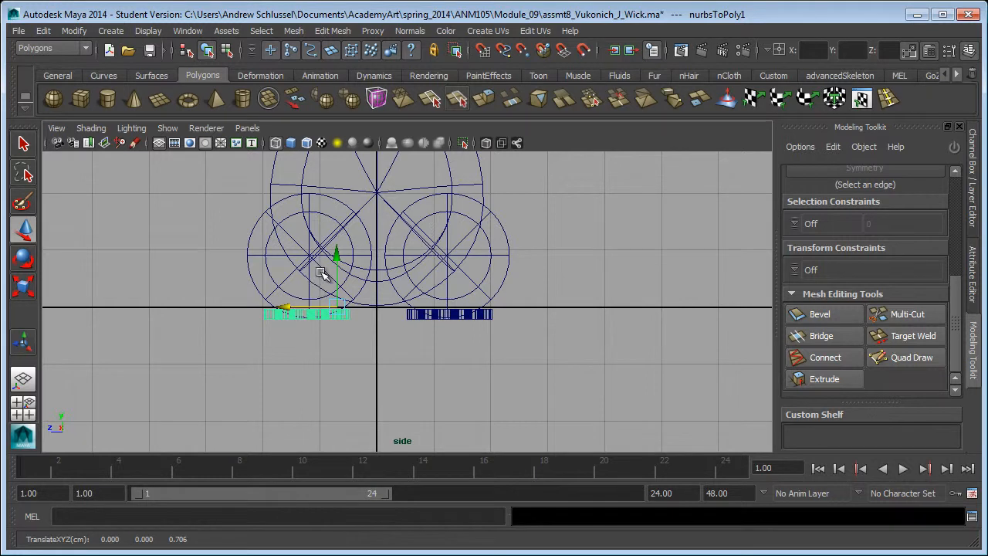
key(5)
key(space)
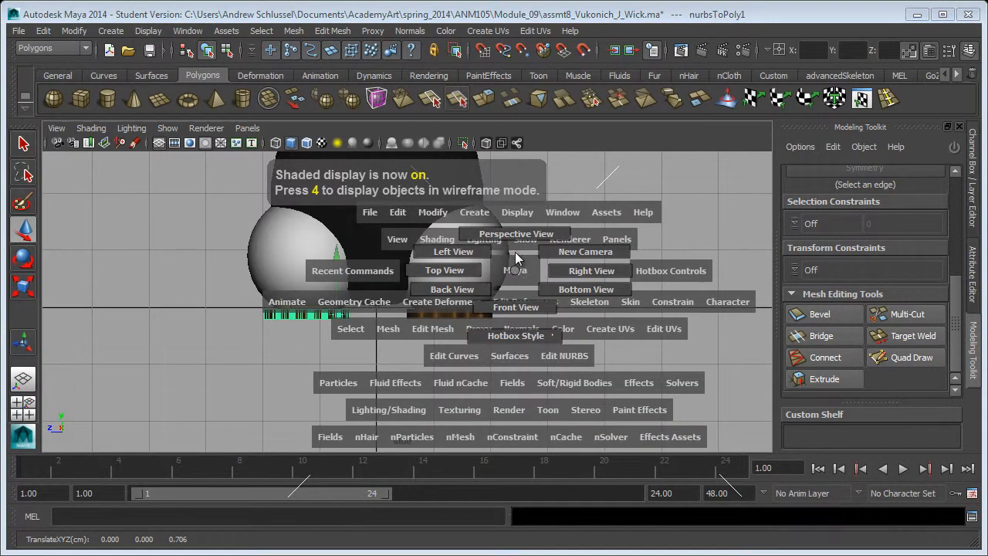
drag(502, 267, 496, 232)
alt+right_drag(639, 284, 423, 343)
alt+middle_drag(423, 342, 420, 417)
Step: Rebuild the belly's NURBS surface uniformly with 12 spans in U and 24 in V
click(406, 335)
alt+drag(382, 340, 347, 349)
mouse_move(463, 355)
alt+mouse_down()
mouse_move(454, 323)
mouse_move(463, 339)
alt+mouse_up()
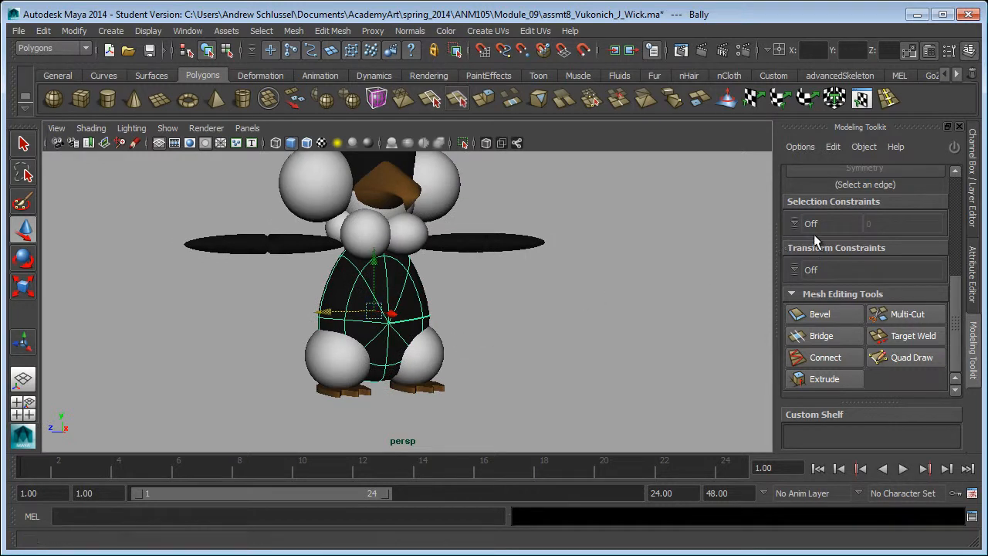
click(972, 278)
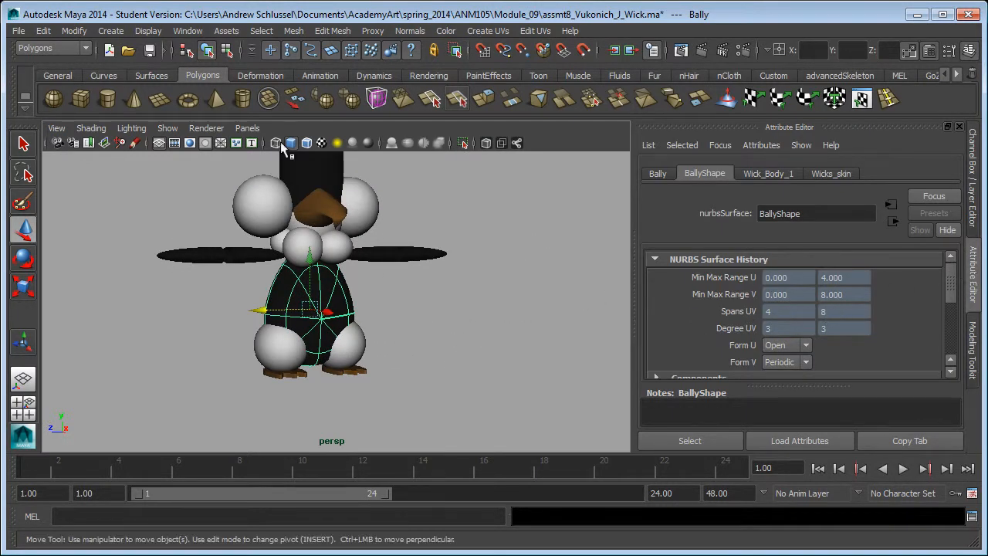
click(61, 43)
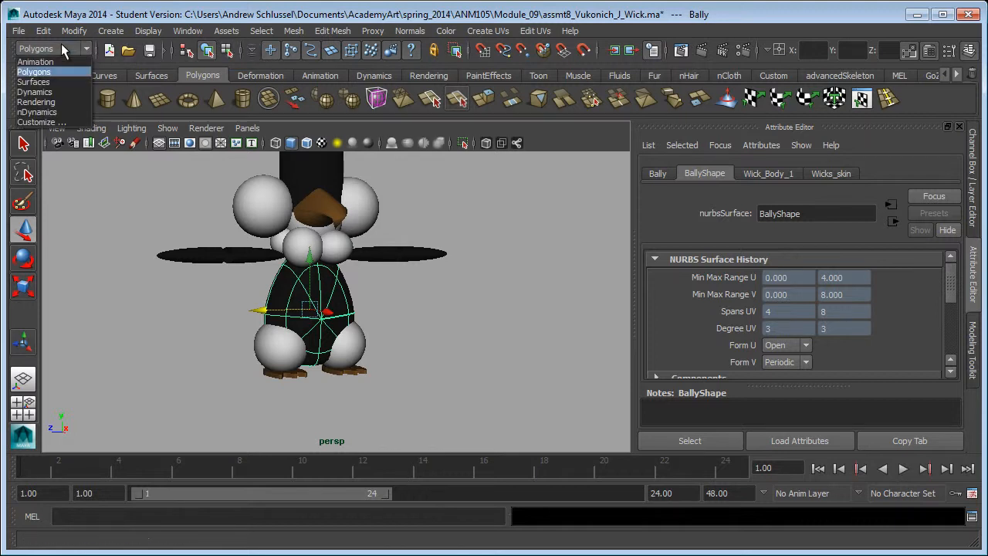
click(61, 77)
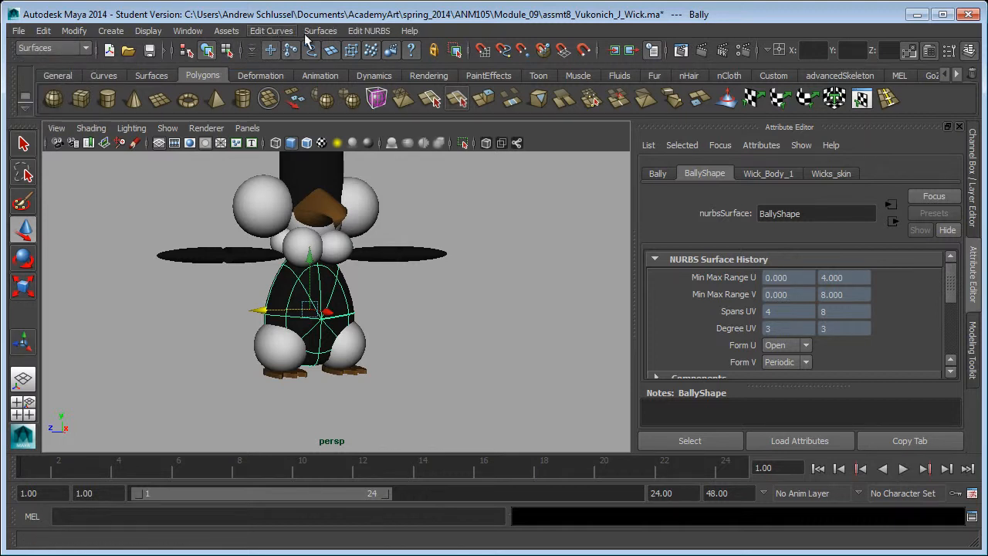
click(370, 31)
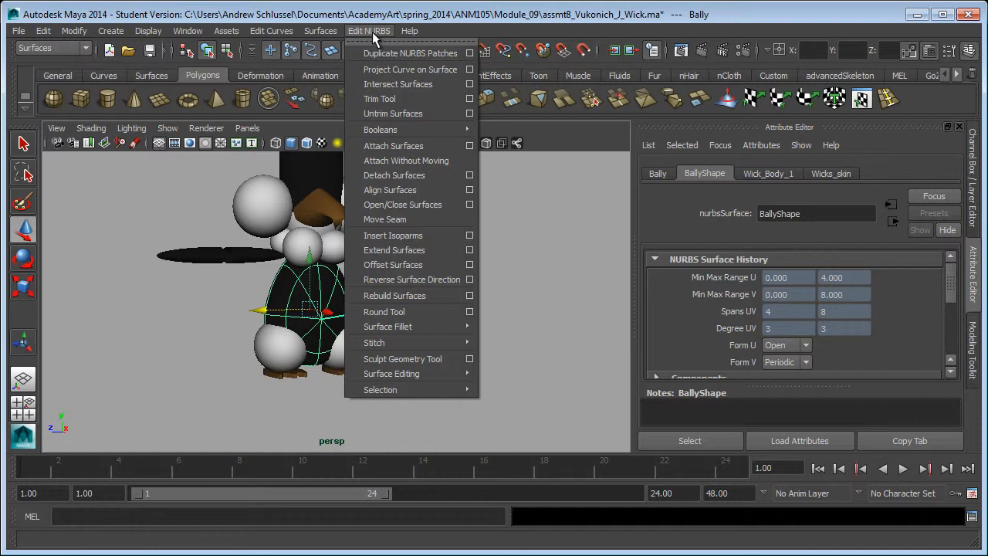
click(469, 296)
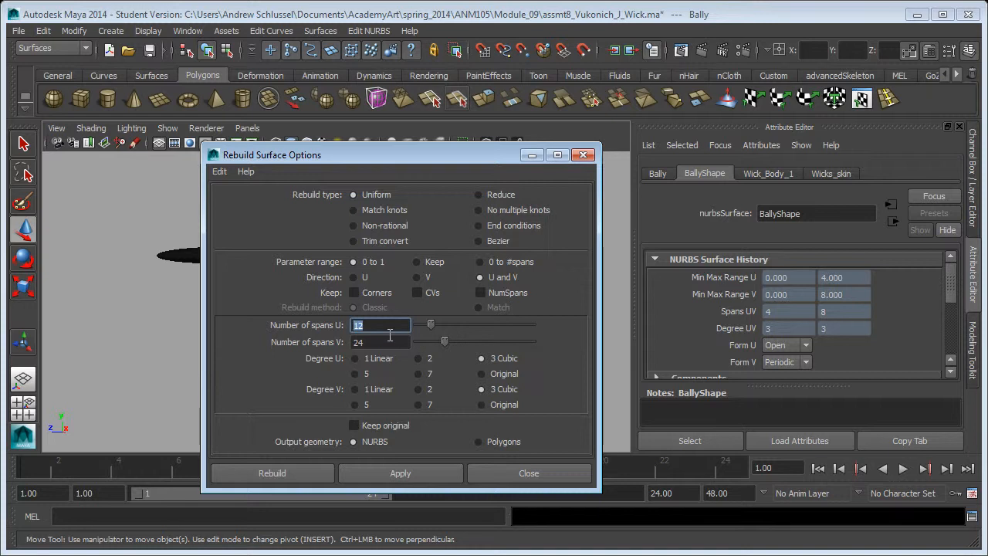
click(289, 468)
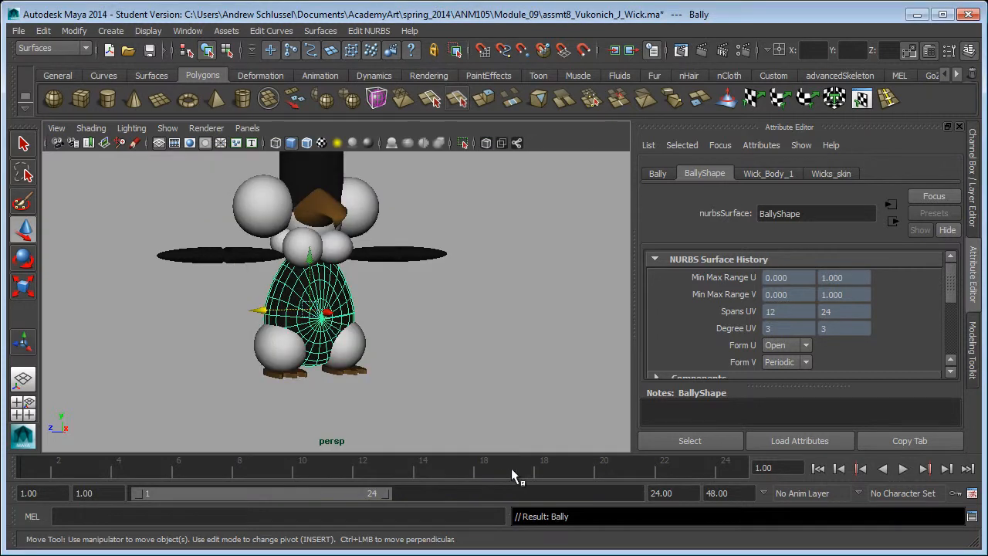
Step: Examine the surface density of the rebuilt belly, the arm segments and the head surface
click(435, 363)
click(324, 331)
alt+drag(324, 331, 351, 313)
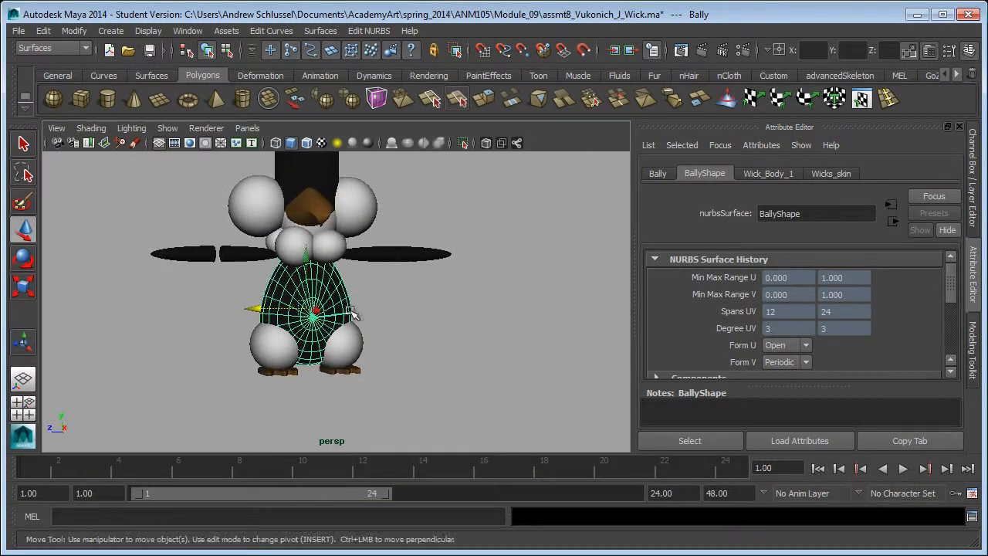
alt+right_drag(147, 312, 357, 290)
alt+middle_drag(358, 290, 453, 373)
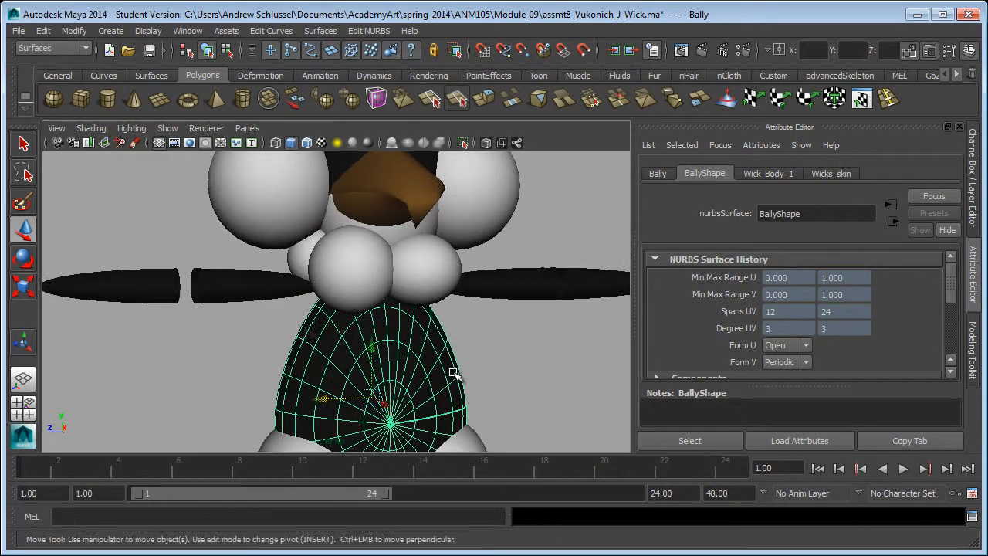
click(224, 289)
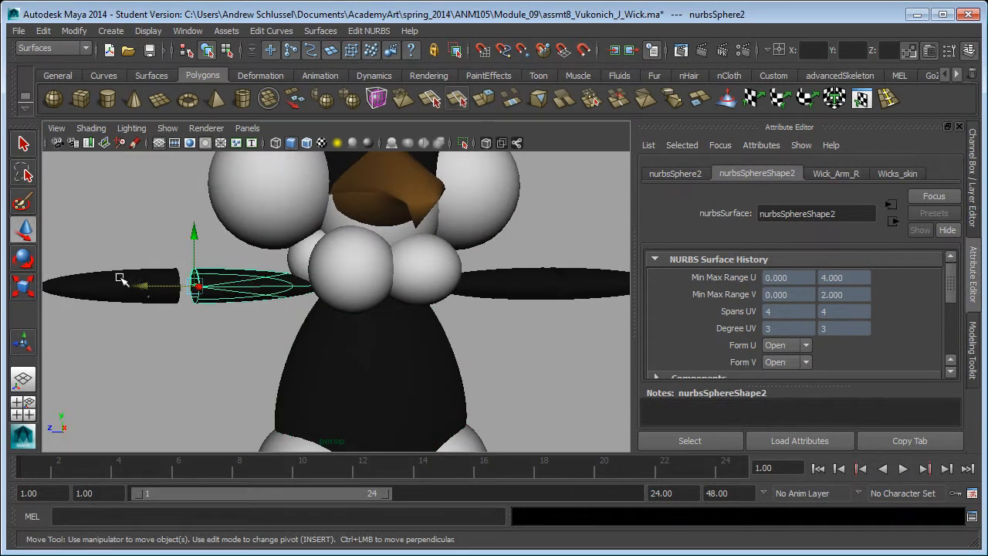
click(94, 280)
alt+drag(254, 315, 522, 274)
click(405, 218)
click(392, 224)
alt+drag(392, 224, 448, 270)
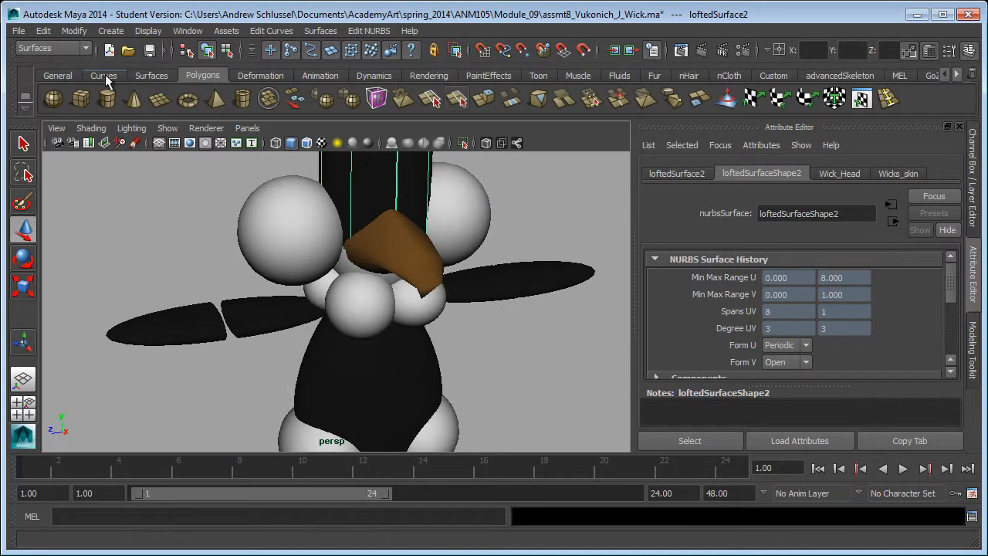
Step: Save the scene as a new Maya ASCII file in the Module_09 folder, adding 2 to the end of the existing file name
click(18, 30)
click(45, 96)
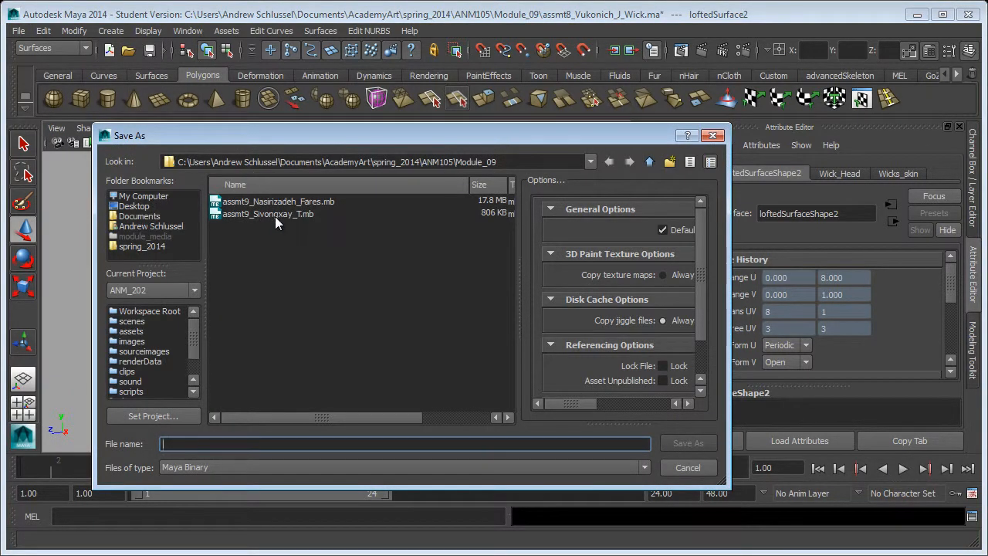
click(298, 467)
click(300, 478)
click(305, 201)
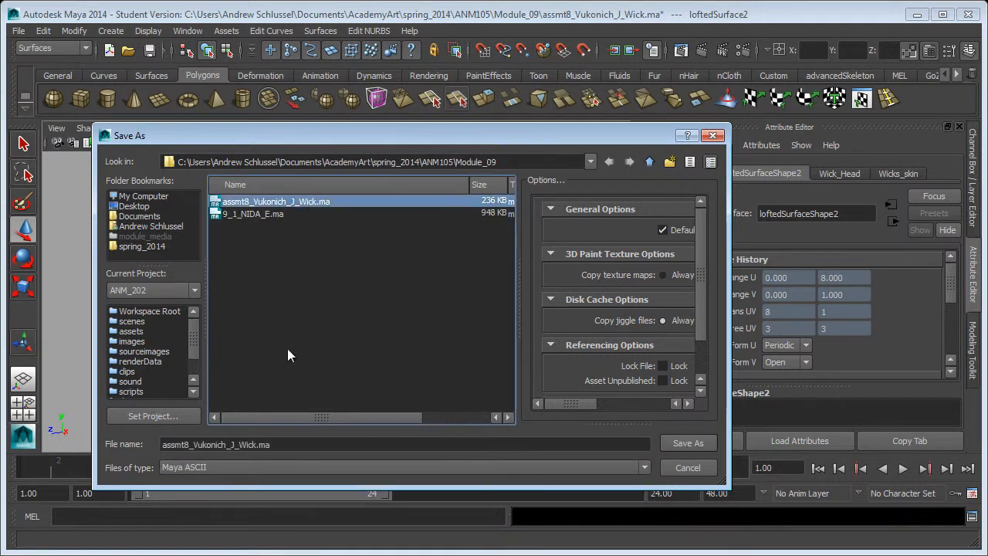
click(259, 443)
key(Return)
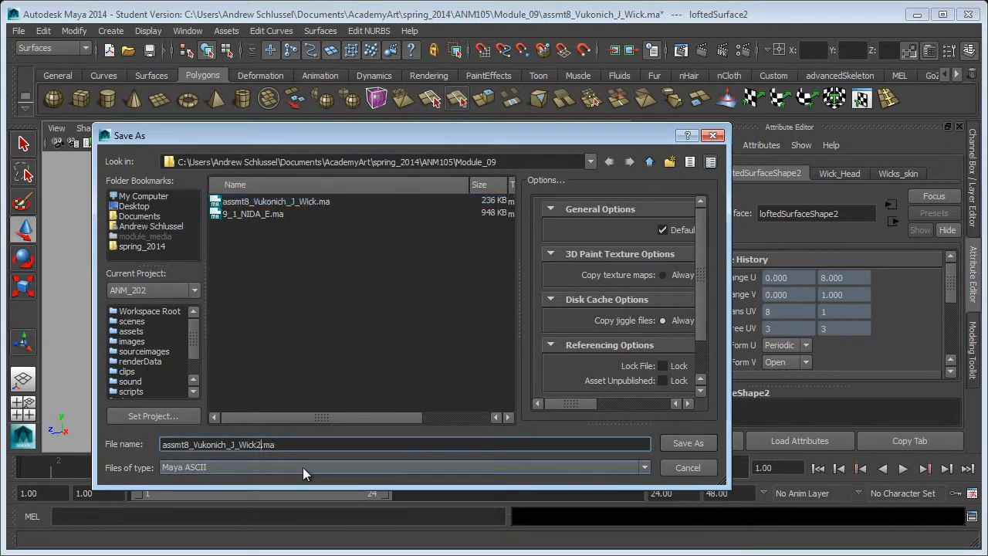
click(594, 396)
key(w)
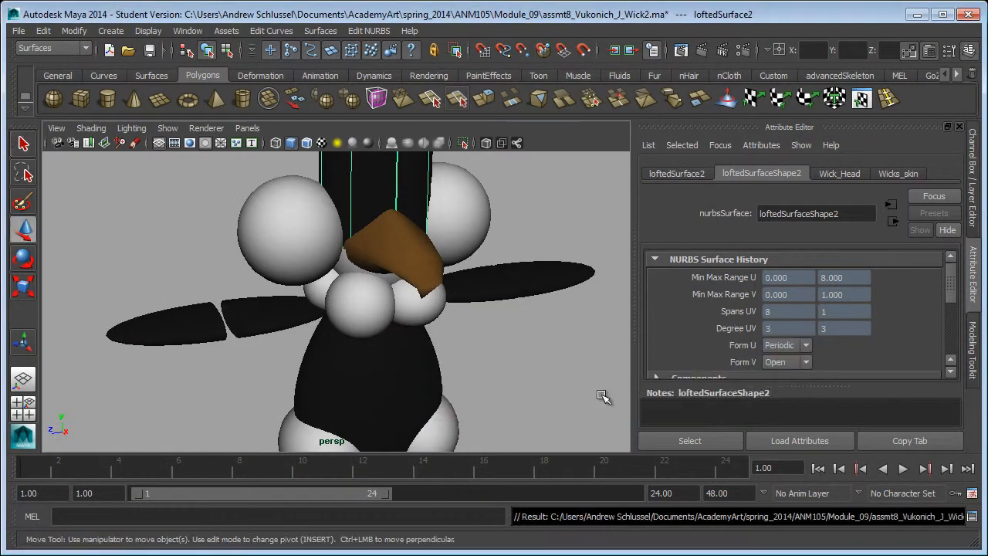
Step: Select the whole character in the wireframe side view, delete its construction history and clear the selection
alt+drag(505, 369, 502, 322)
key(space)
key(space)
key(4)
alt+right_drag(463, 328, 255, 285)
alt+right_drag(569, 322, 487, 339)
alt+middle_drag(476, 343, 513, 424)
alt+right_drag(486, 360, 407, 370)
drag(511, 427, 157, 58)
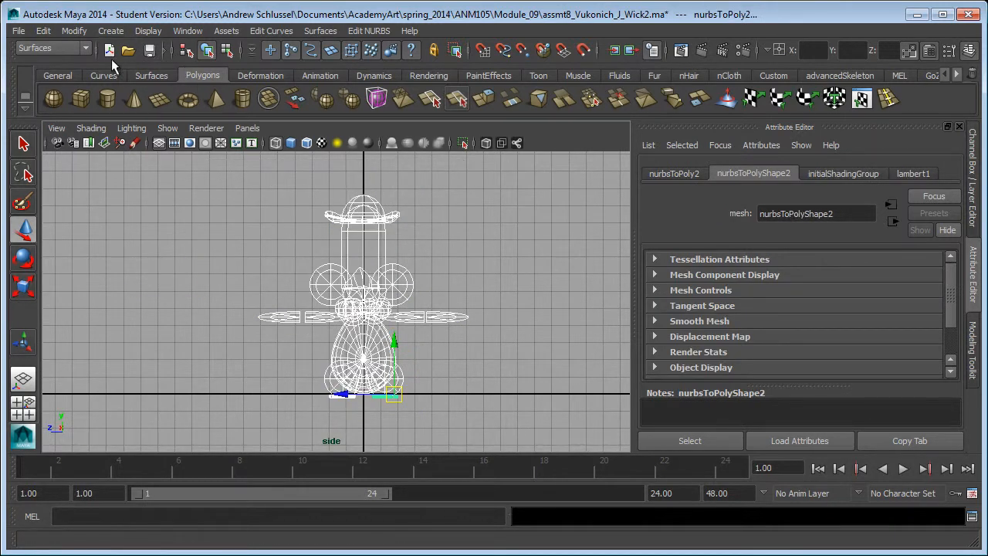
click(43, 31)
mouse_move(115, 190)
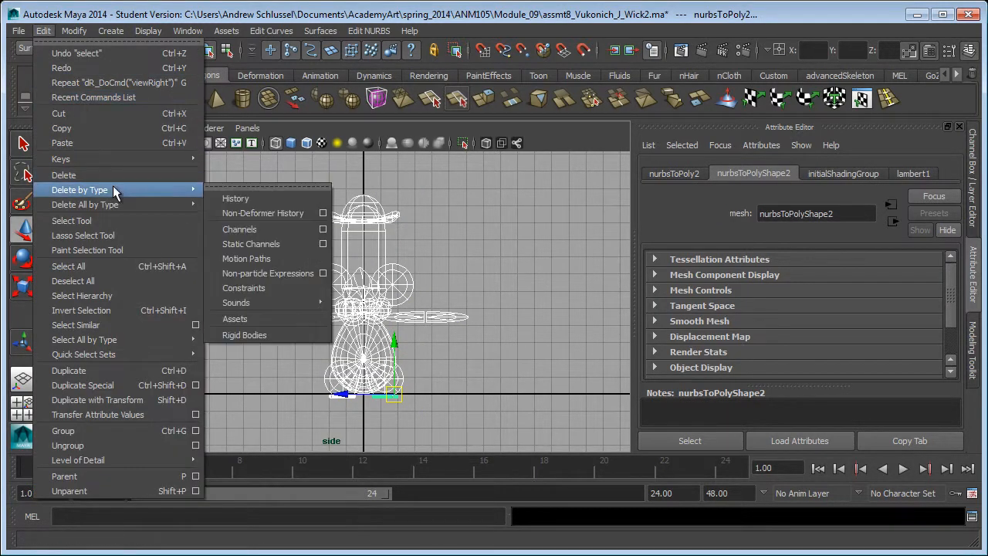
click(232, 199)
click(211, 263)
Step: With the Joint Tool, place a root joint on the center line at Y 1 and a hip joint at the center of Leg_L
alt+middle_drag(300, 347, 224, 339)
alt+right_drag(224, 340, 591, 346)
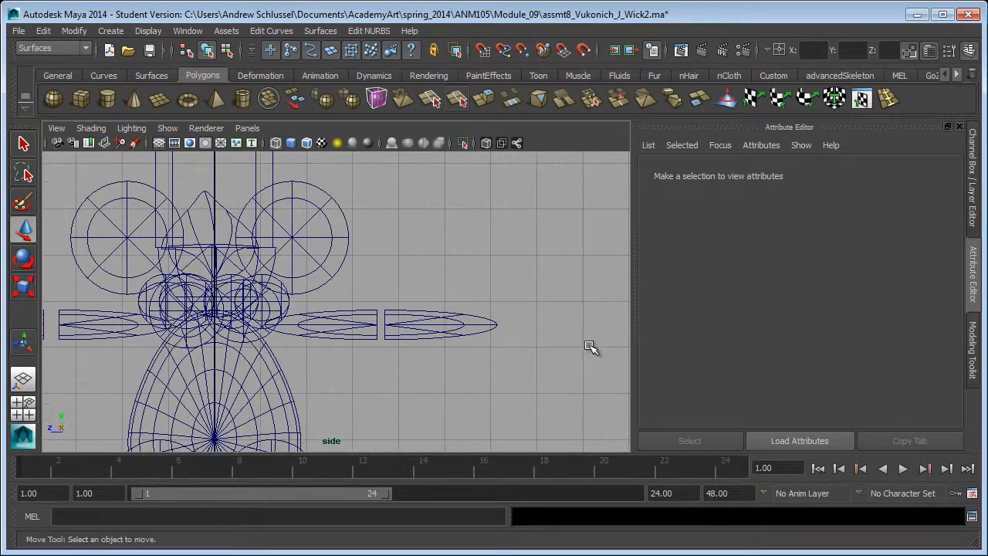
alt+middle_drag(412, 353, 549, 220)
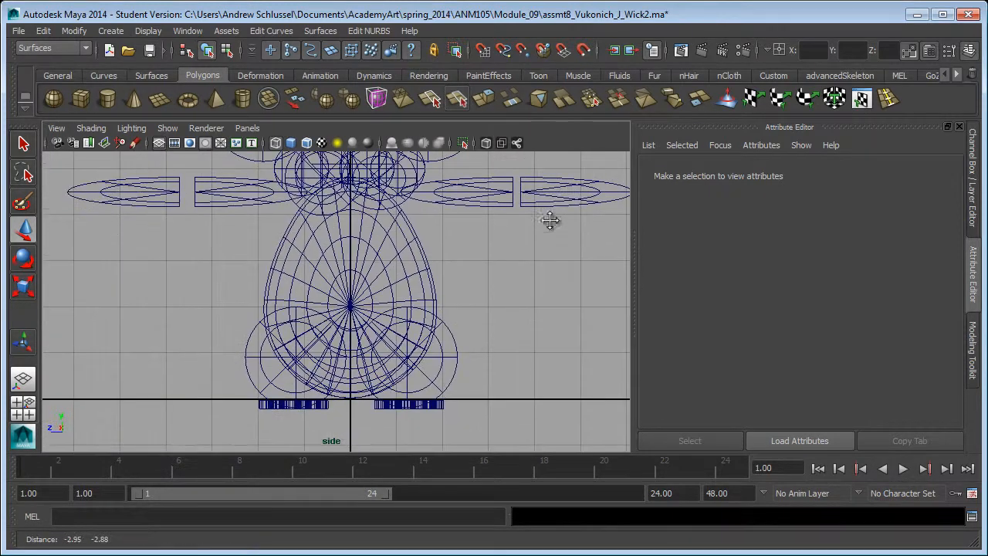
click(321, 76)
click(212, 98)
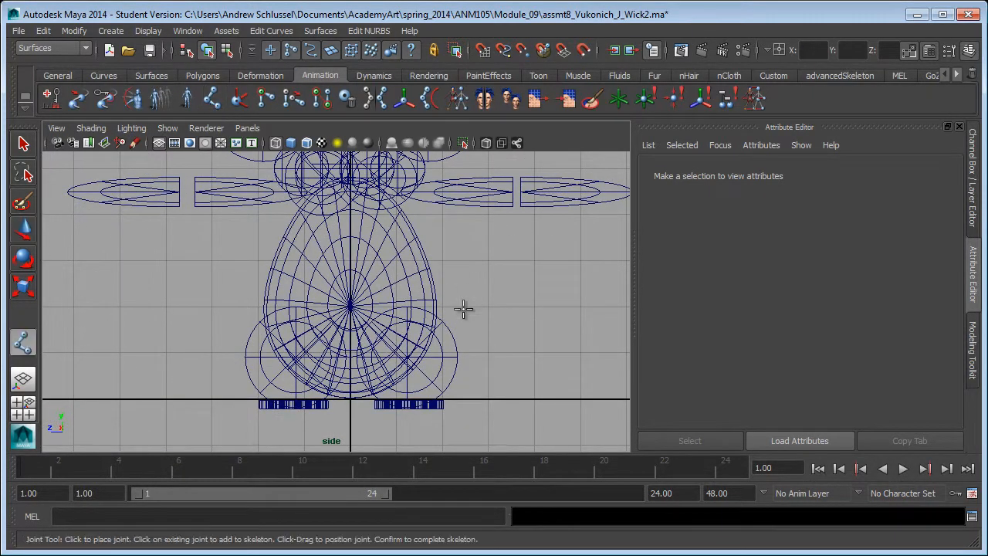
alt+right_drag(247, 336, 450, 324)
alt+middle_drag(443, 298, 429, 220)
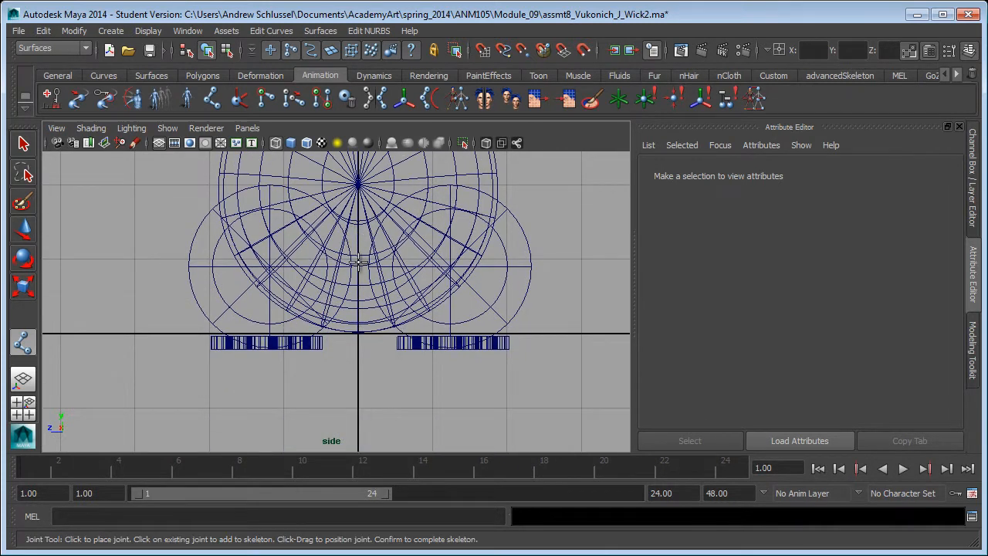
click(360, 260)
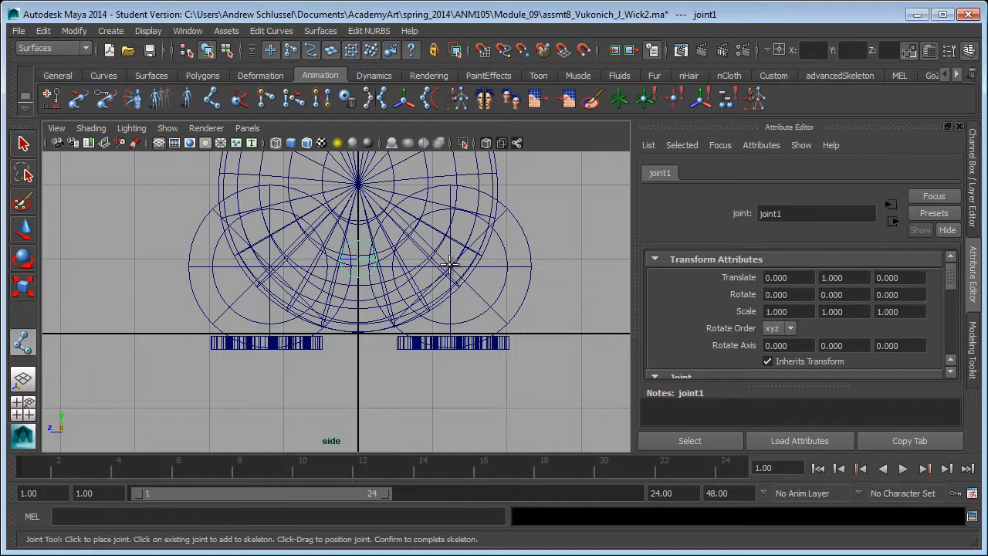
click(450, 264)
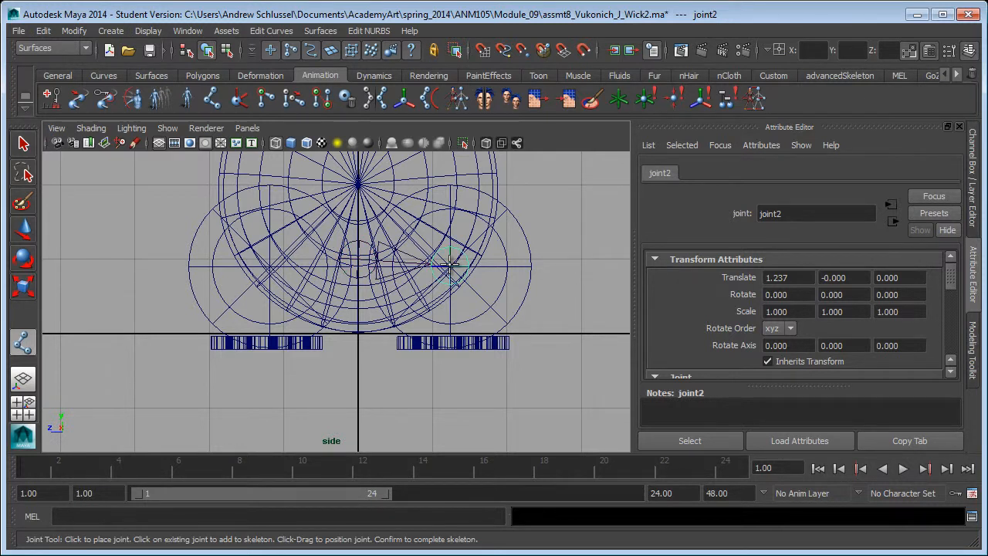
Step: In the front view, continue the chain with a knee joint, an ankle joint at the foot's base, a ball joint and a toe-tip joint
key(space)
drag(445, 267, 431, 311)
alt+right_drag(286, 324, 368, 297)
drag(379, 262, 375, 260)
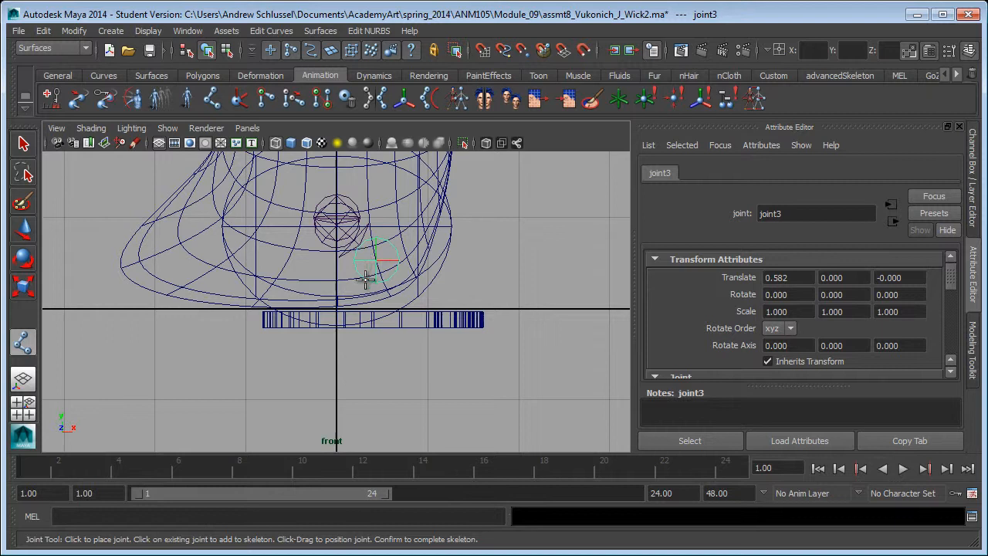
click(336, 326)
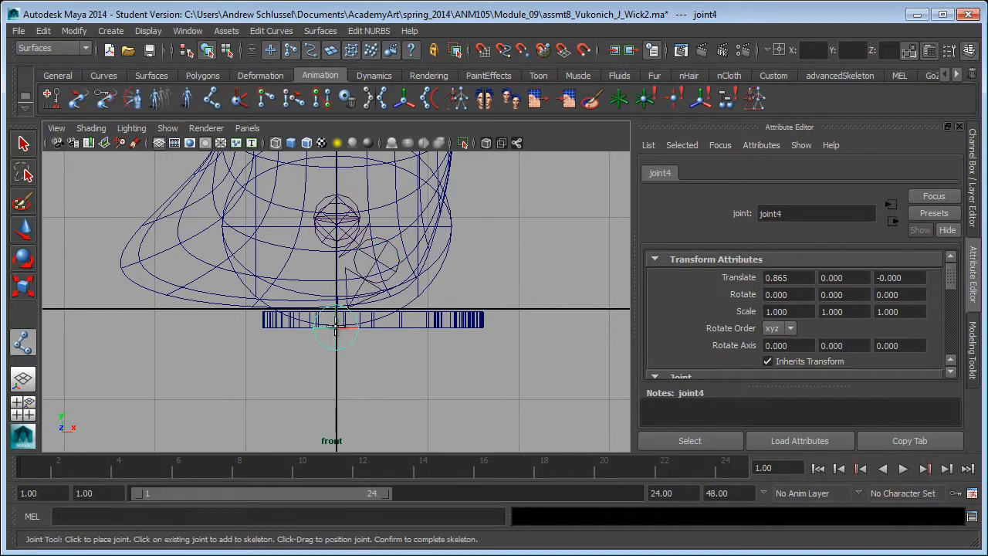
click(436, 328)
click(484, 328)
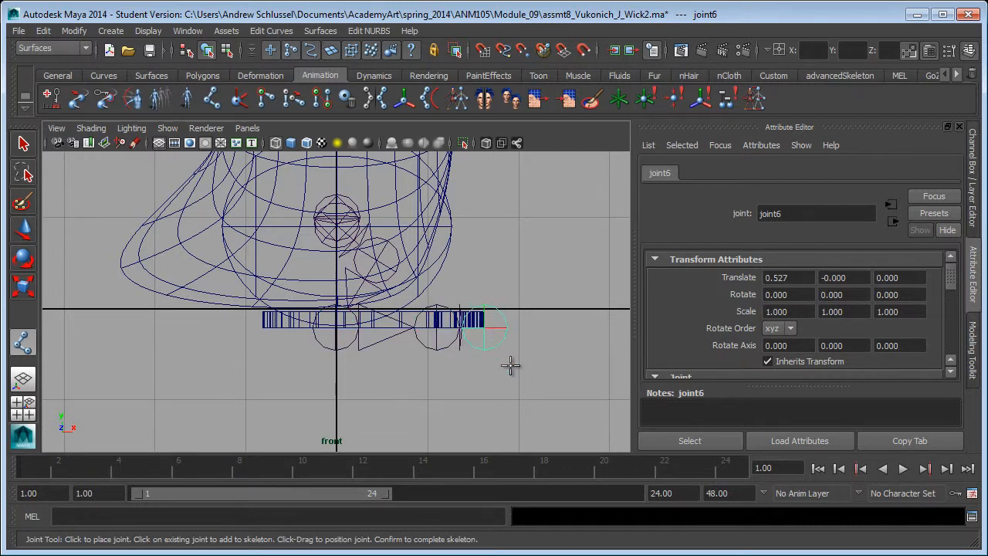
key(w)
Step: In the side view, try to add a new joint chain at the root joint with the Joint Tool
key(space)
drag(477, 197, 494, 176)
alt+drag(534, 270, 593, 372)
key(space)
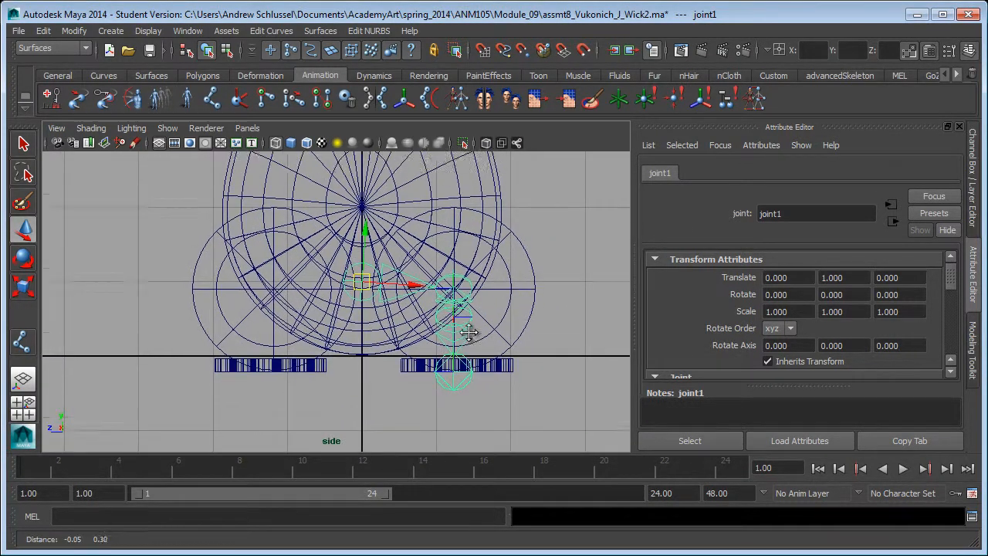
alt+middle_drag(469, 332, 471, 380)
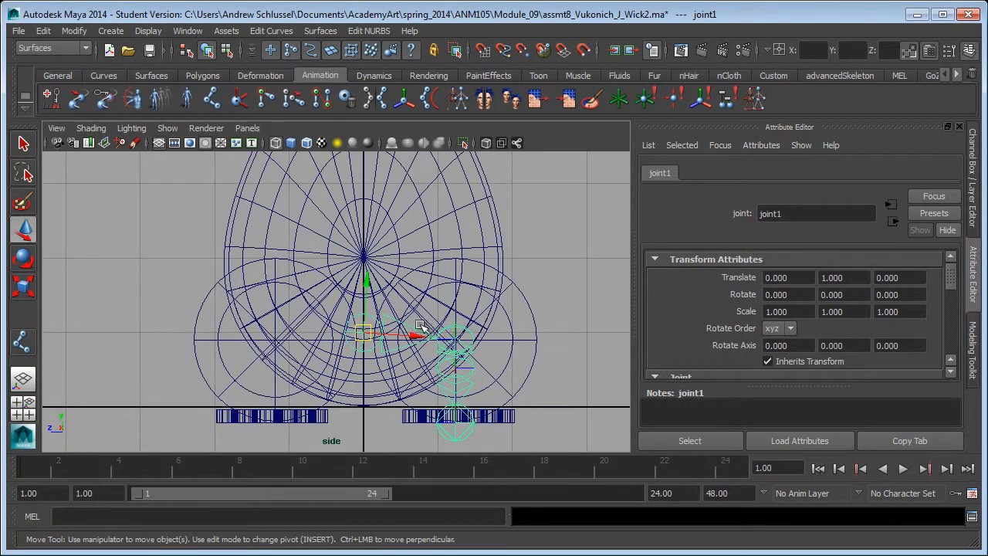
click(239, 99)
key(y)
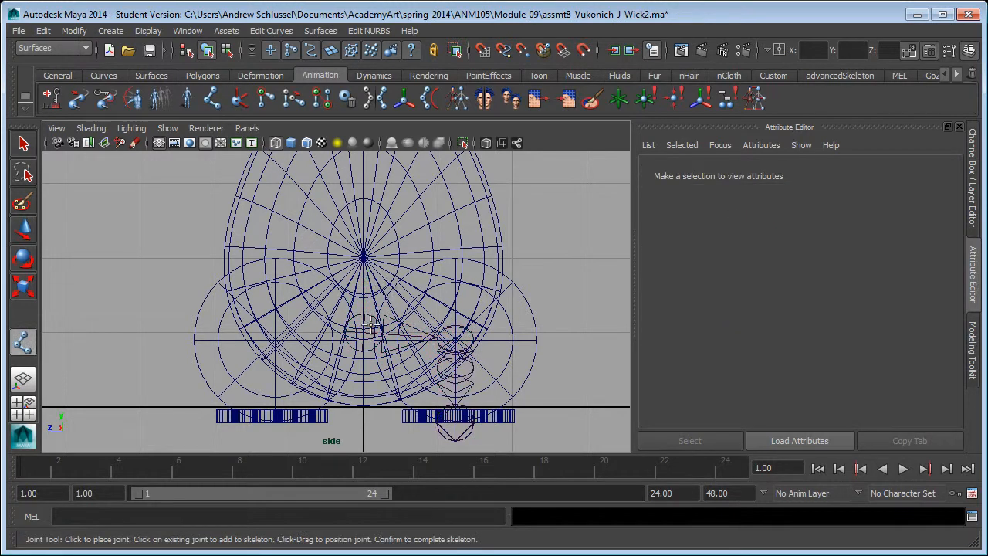
click(360, 339)
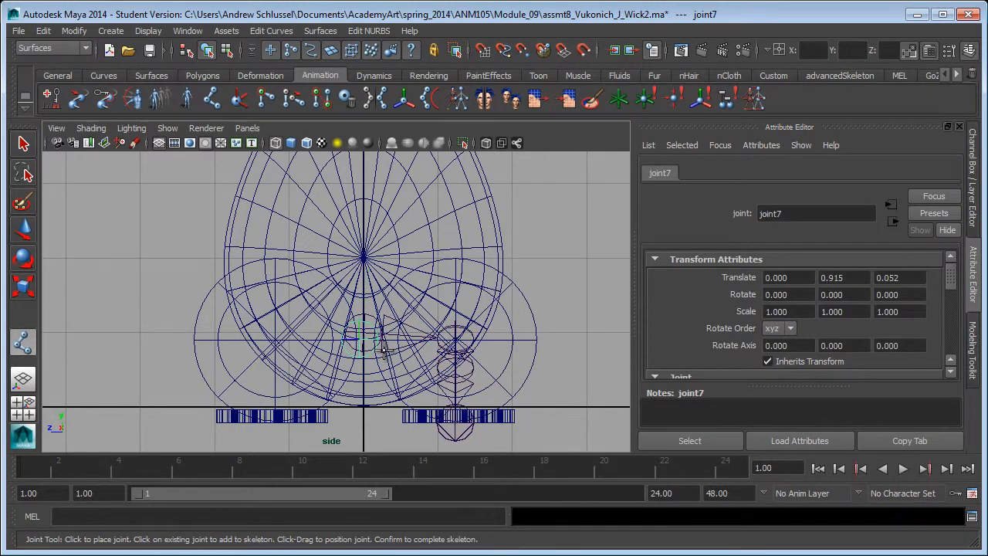
key(ctrl+z)
click(363, 319)
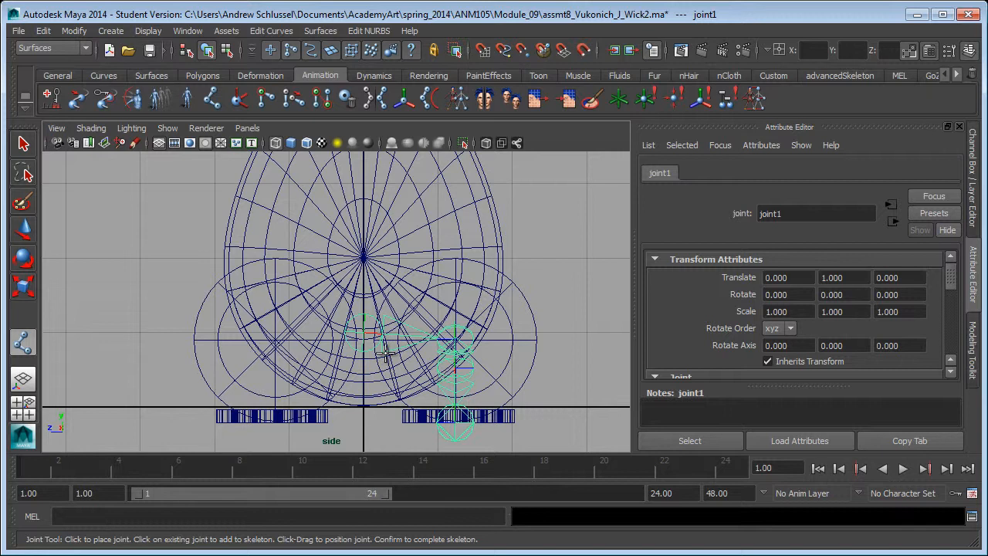
Step: Unparent the hip joint of Leg_L from the root joint, and delete the root joint
key(q)
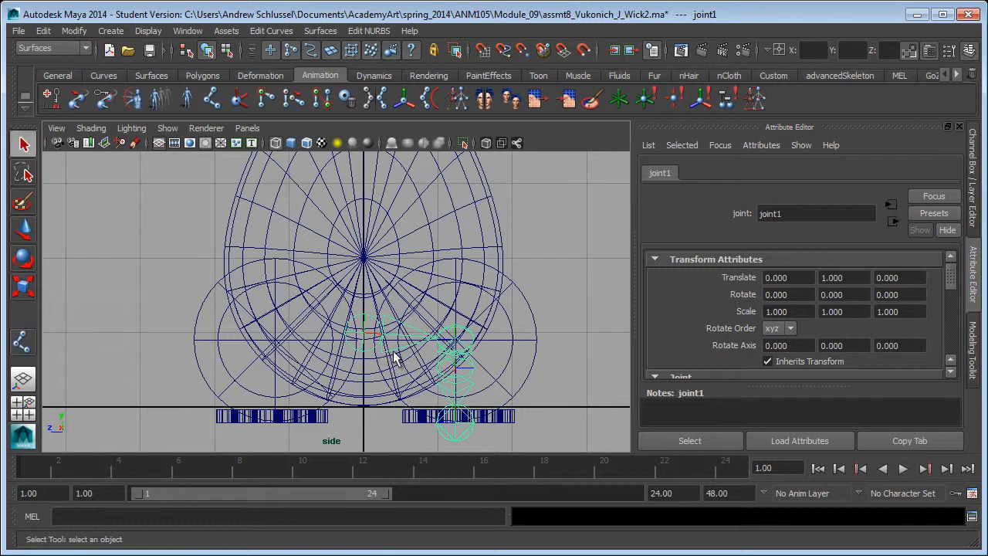
click(461, 339)
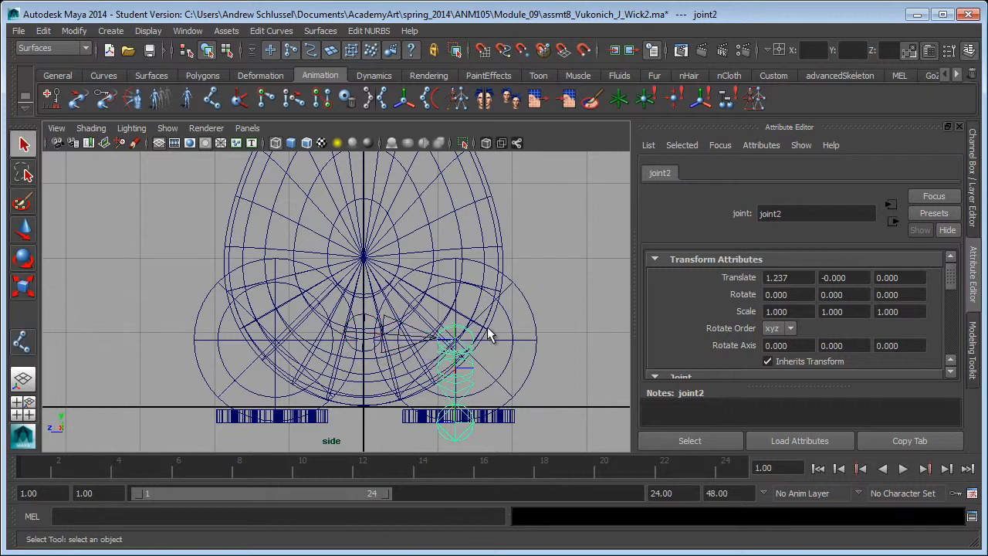
key(shift+p)
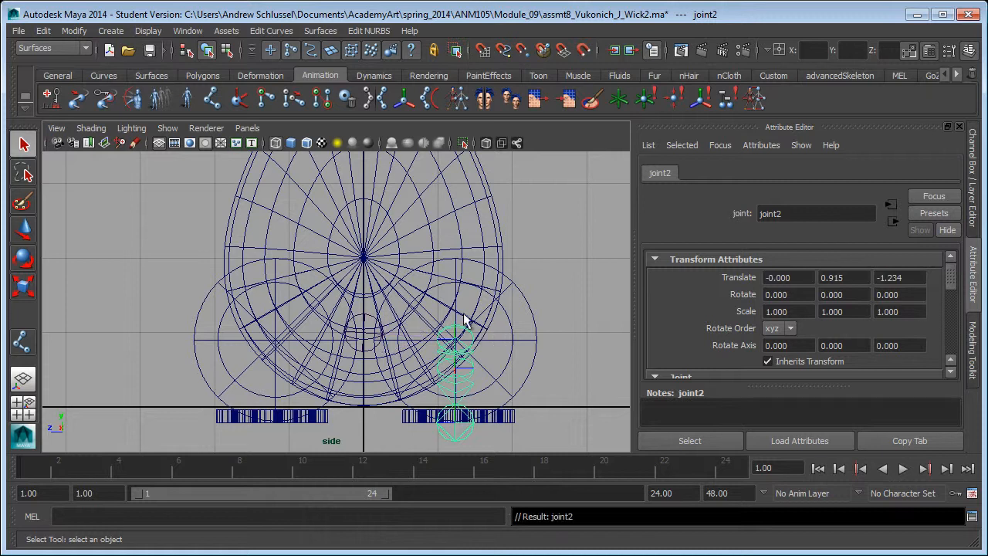
click(341, 346)
key(Delete)
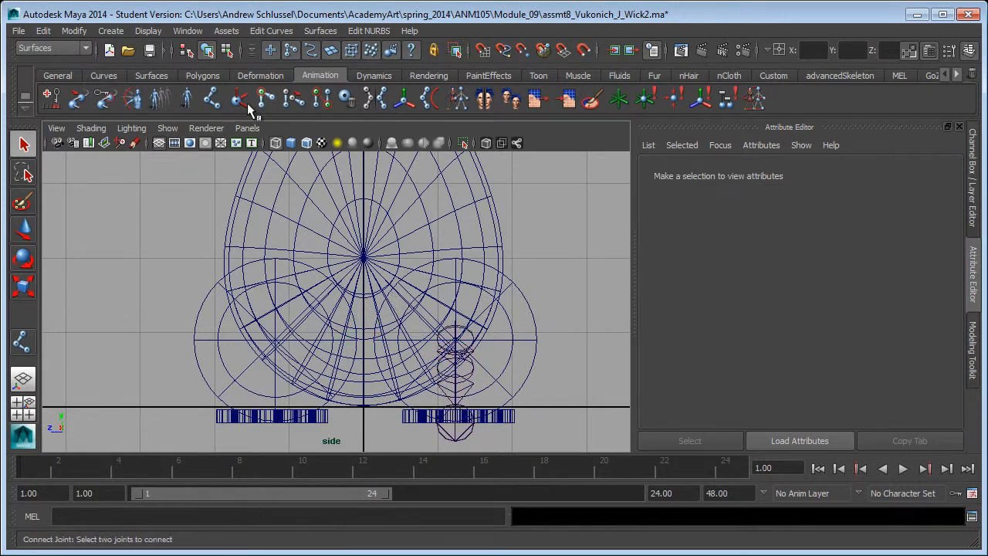
Step: Place a separate root joint on the center line at Y 1, and parent the hip joint to it
click(213, 103)
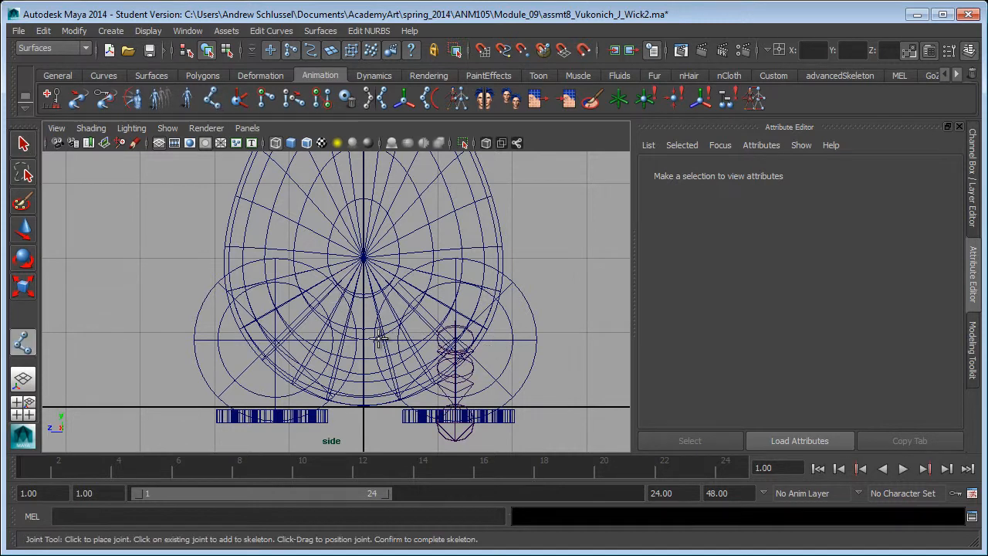
click(362, 334)
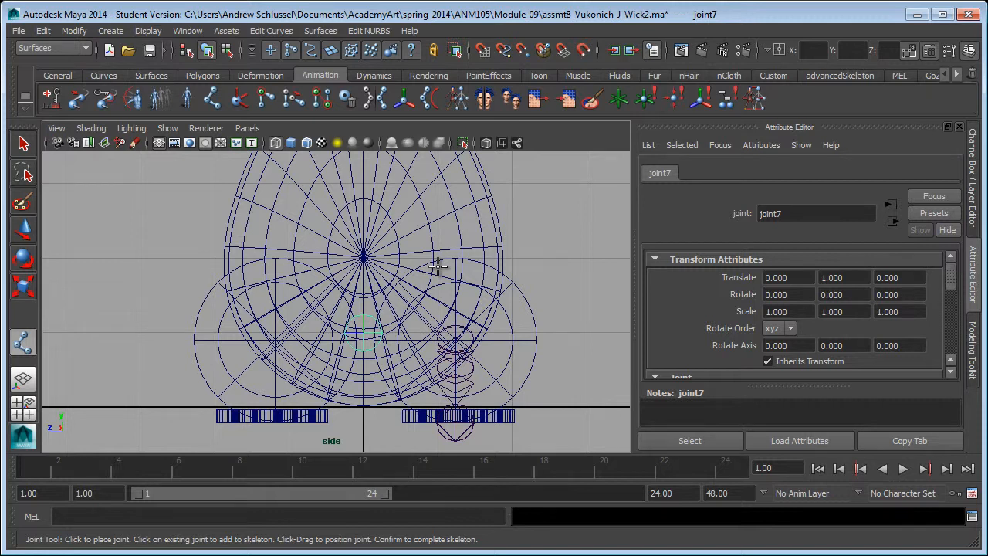
key(q)
click(462, 332)
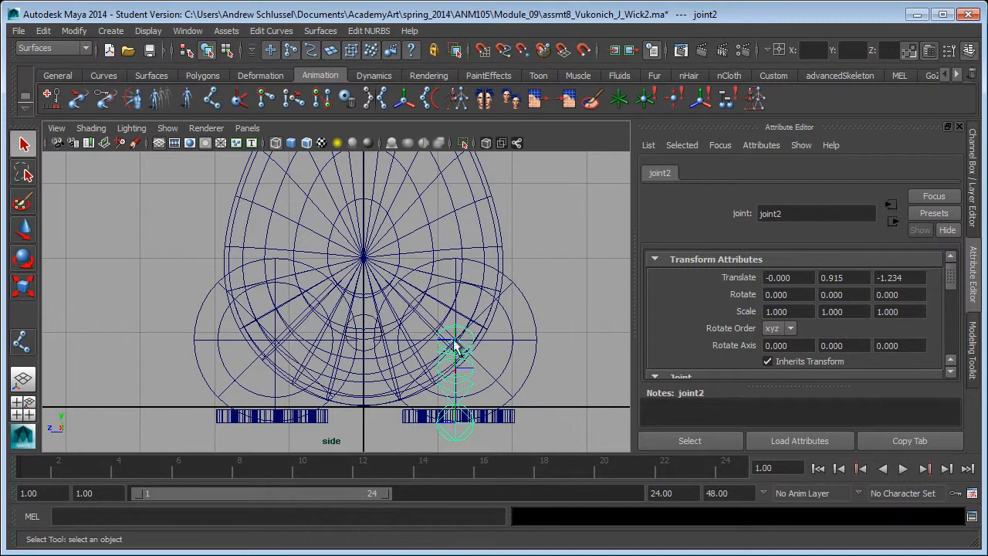
click(365, 332)
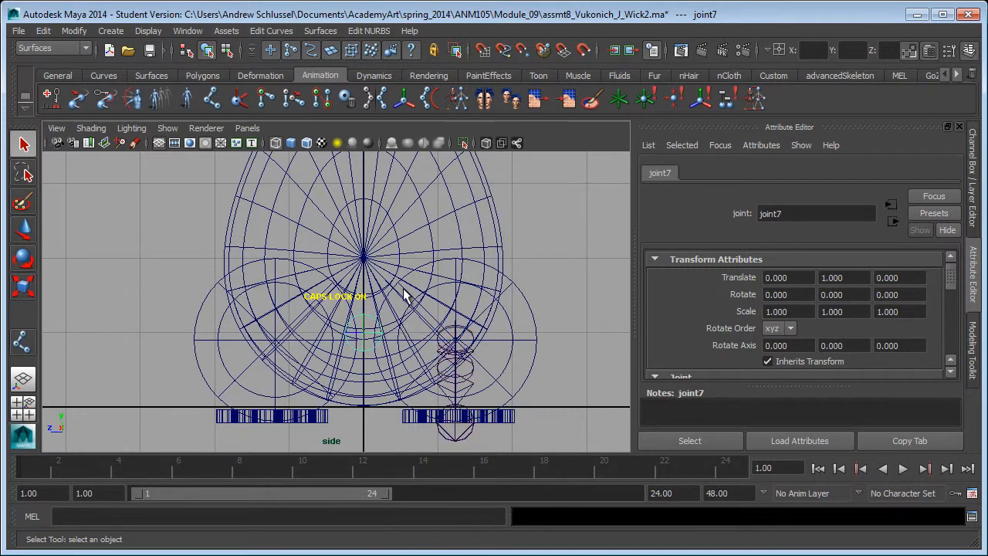
click(467, 330)
click(362, 331)
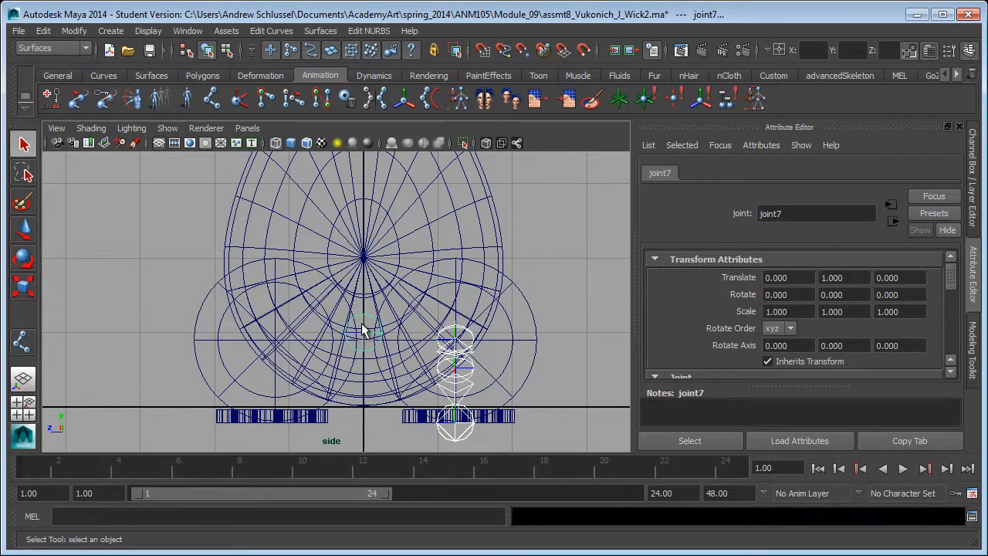
key(p)
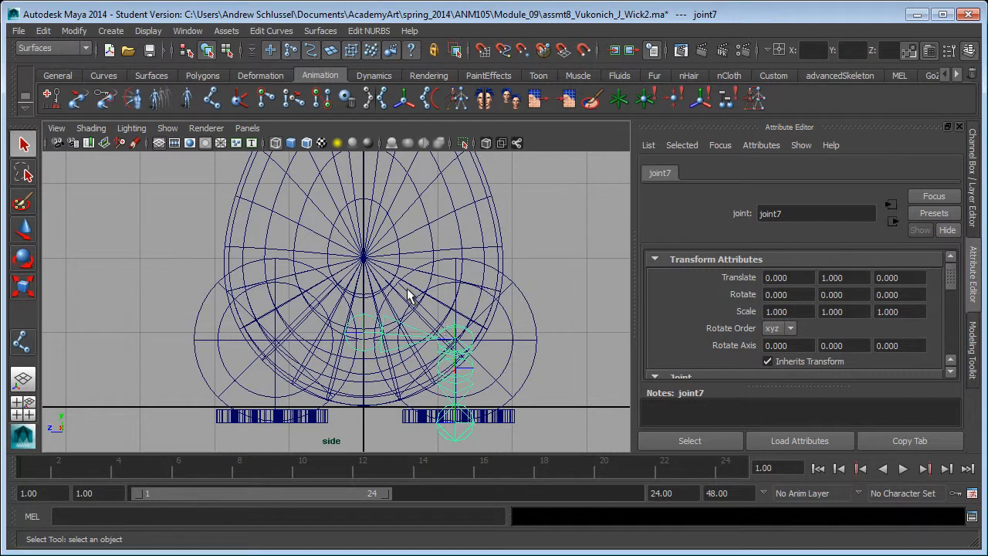
Step: In the front view, extend the root joint upward with two spine joints and a chest joint at the collar
click(211, 98)
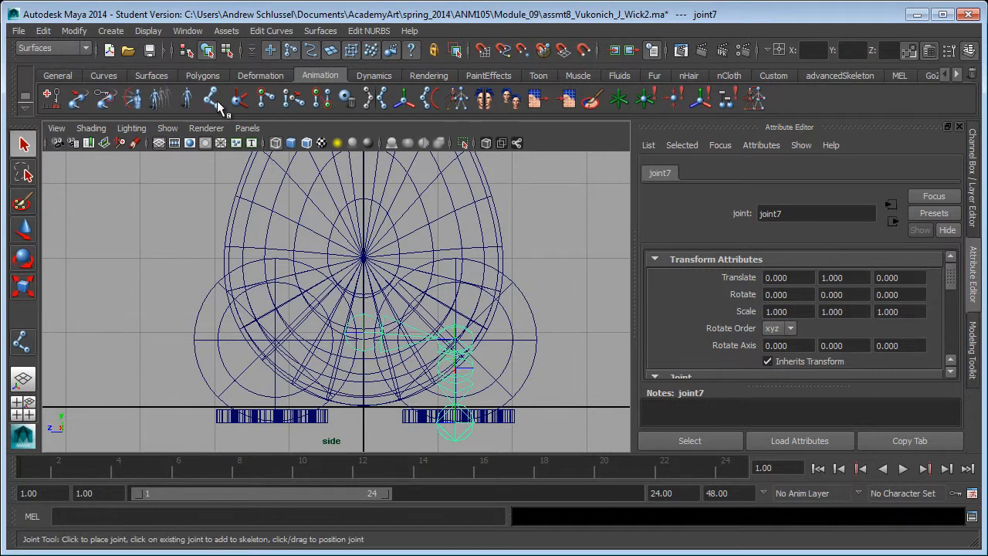
click(362, 330)
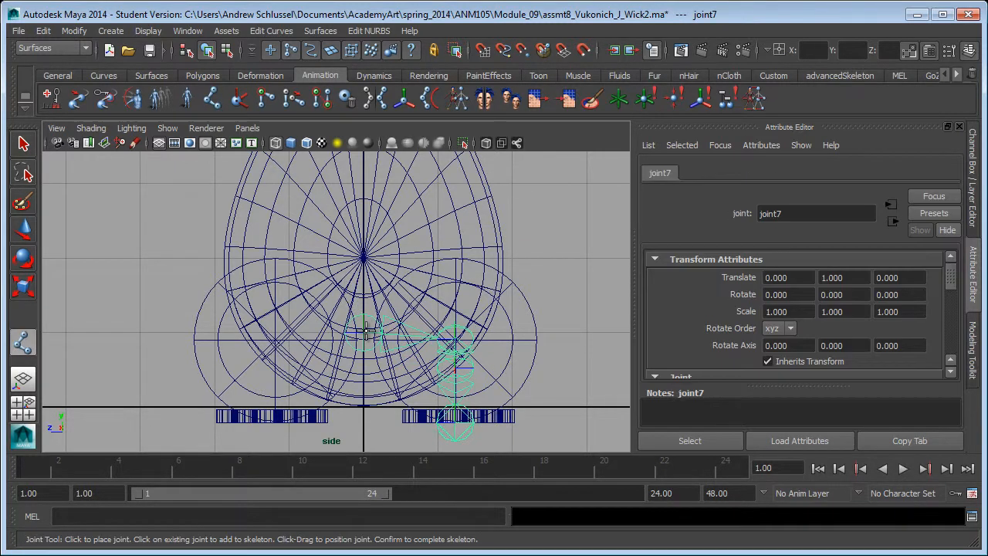
key(space)
drag(414, 311, 415, 341)
alt+middle_drag(420, 297, 426, 479)
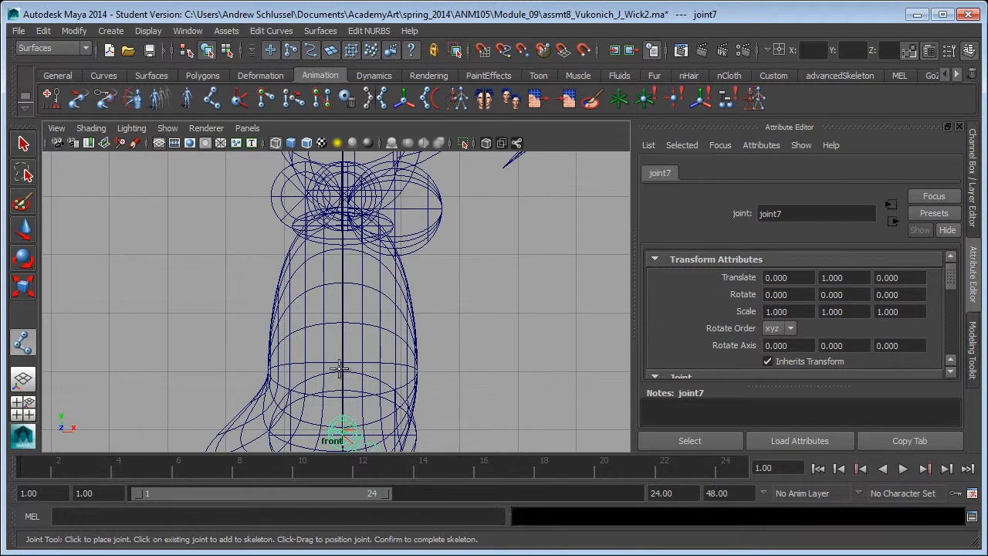
click(340, 369)
click(342, 304)
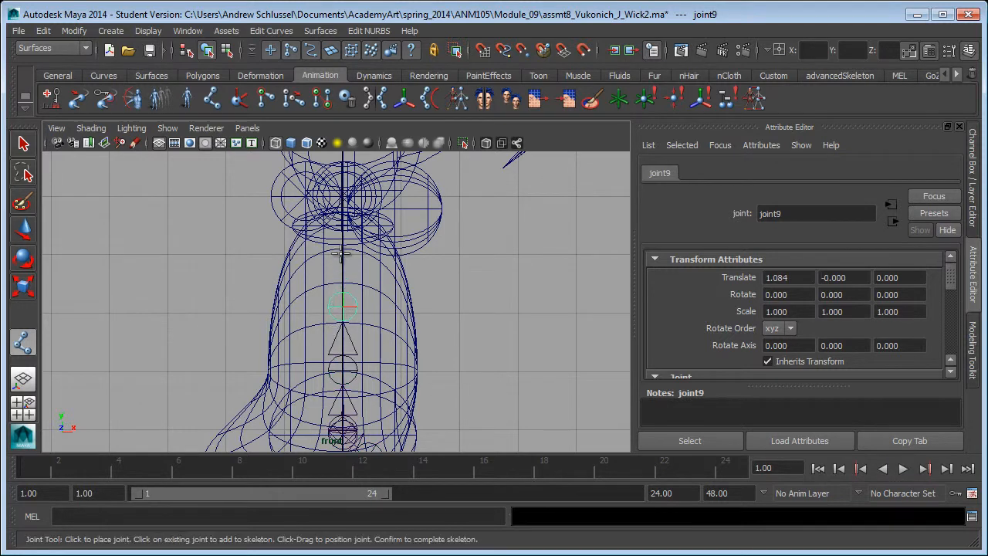
click(343, 224)
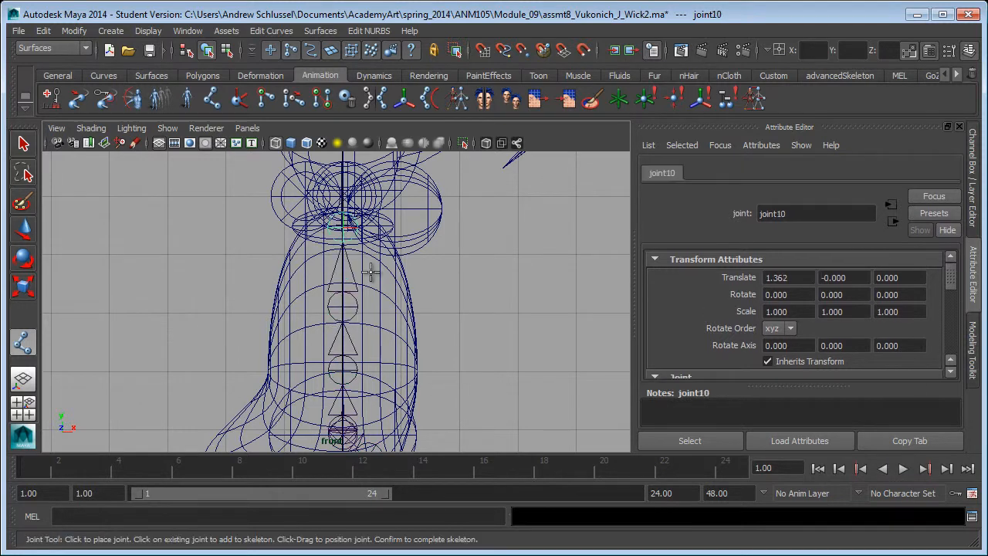
Step: In the side view, branch from the chest joint with a shoulder joint, an elbow joint between the arm segments and an arm-tip joint
key(space)
drag(374, 272, 413, 274)
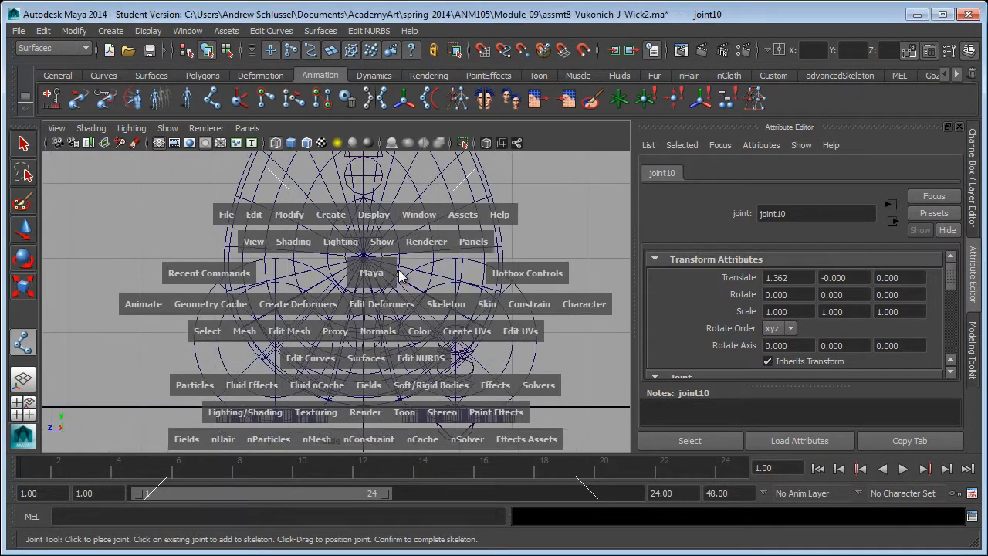
alt+middle_drag(474, 166, 353, 324)
scroll(463, 292, down, 1)
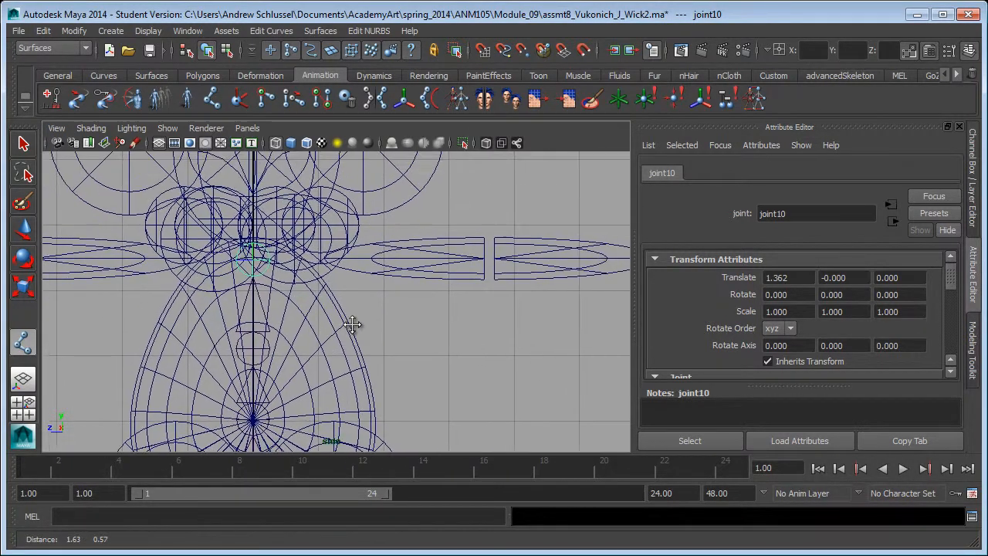
click(345, 260)
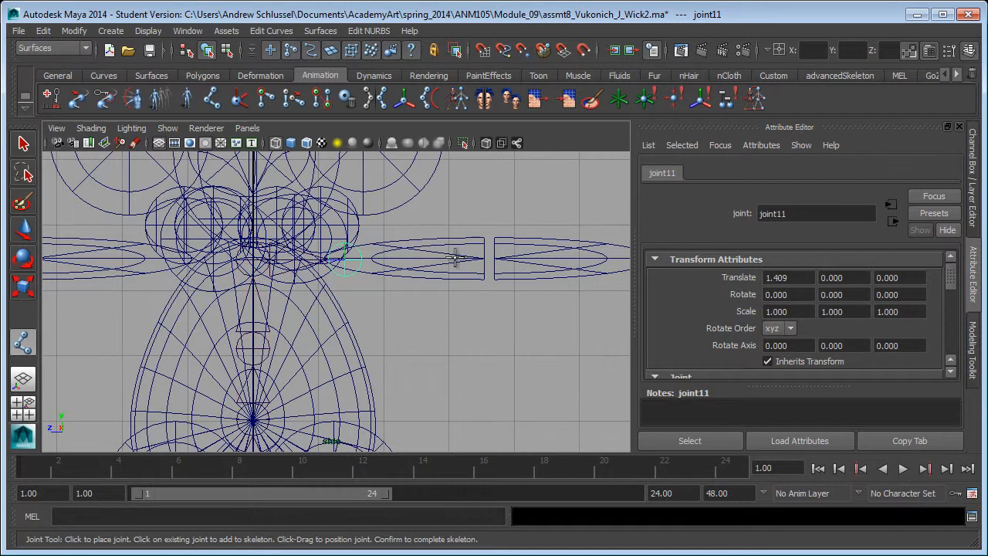
click(496, 260)
alt+middle_drag(535, 273, 468, 258)
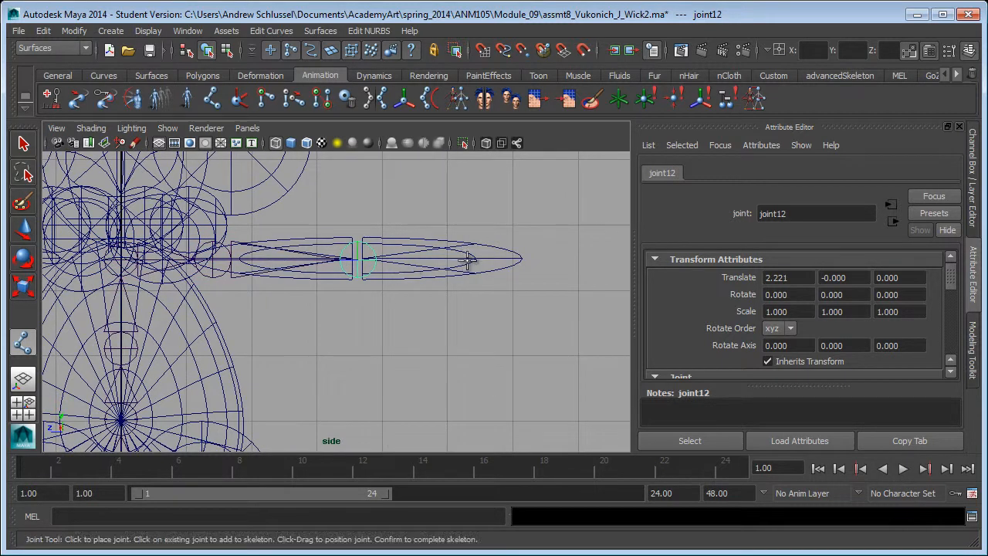
click(515, 259)
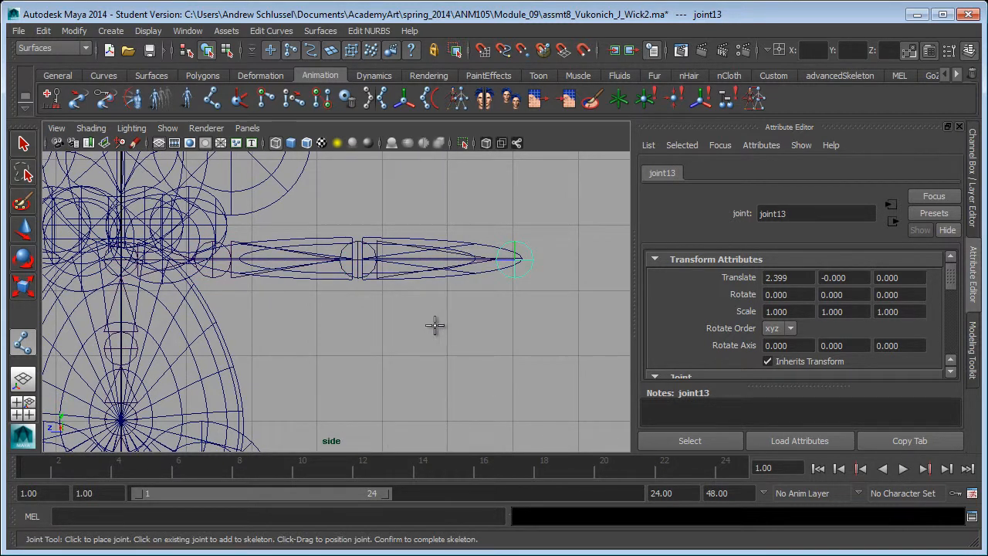
Step: Return to the chest joint and, in the front view, add neck and head joints up to the top of the head, completing the skeleton
alt+middle_drag(344, 328, 447, 403)
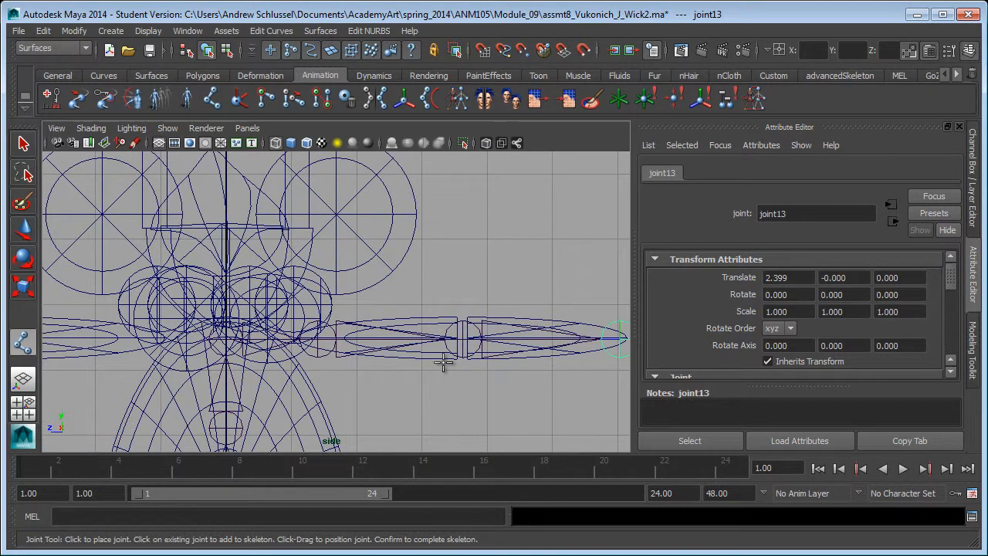
key(Up)
key(Up)
key(Up)
key(space)
drag(375, 269, 377, 302)
alt+middle_drag(388, 296, 390, 435)
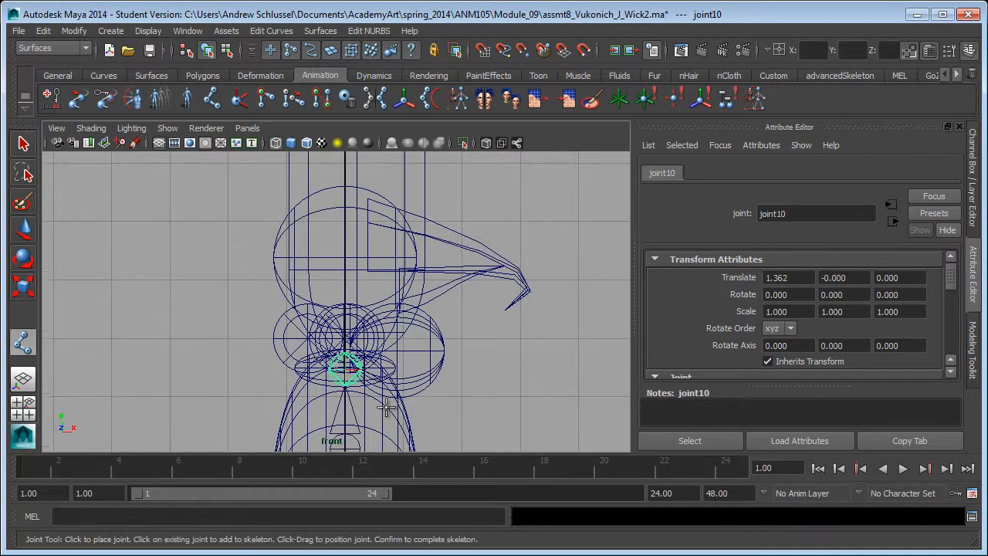
drag(346, 308, 343, 249)
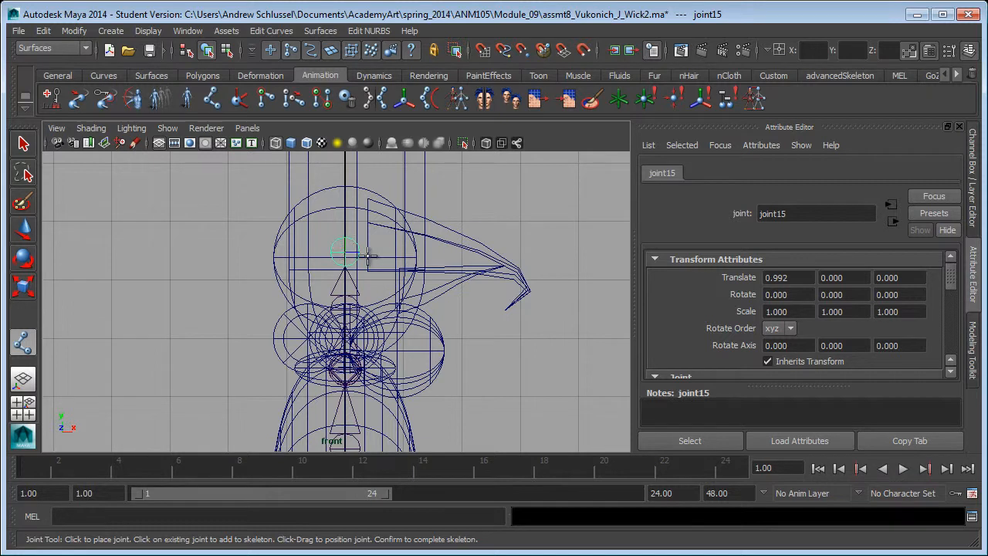
click(345, 185)
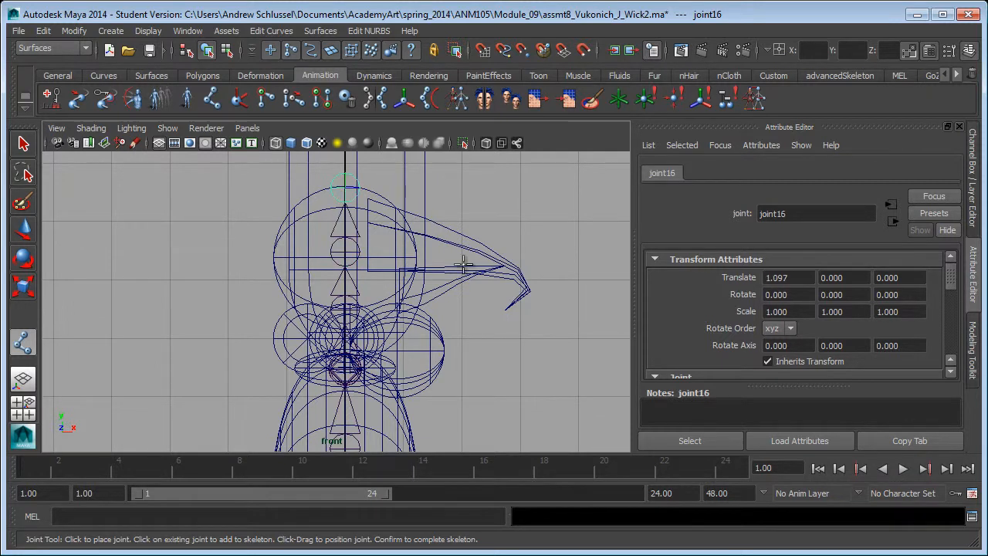
key(Return)
Step: Examine the whole skeleton inside the character in the perspective view, comparing shaded and wireframe display
key(space)
drag(469, 266, 458, 230)
mouse_move(462, 273)
alt+mouse_down()
mouse_move(417, 293)
mouse_move(474, 292)
mouse_move(470, 277)
alt+mouse_up()
mouse_move(491, 318)
alt+mouse_down()
mouse_move(514, 329)
mouse_move(437, 333)
mouse_move(514, 331)
mouse_move(520, 392)
mouse_move(529, 352)
alt+mouse_up()
key(5)
key(4)
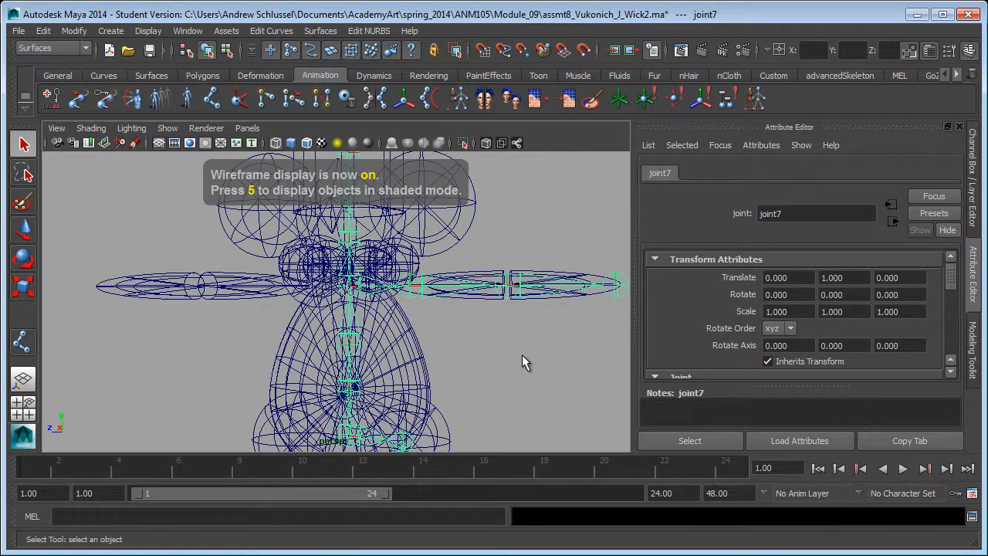
scroll(370, 368, down, 3)
scroll(379, 372, down, 1)
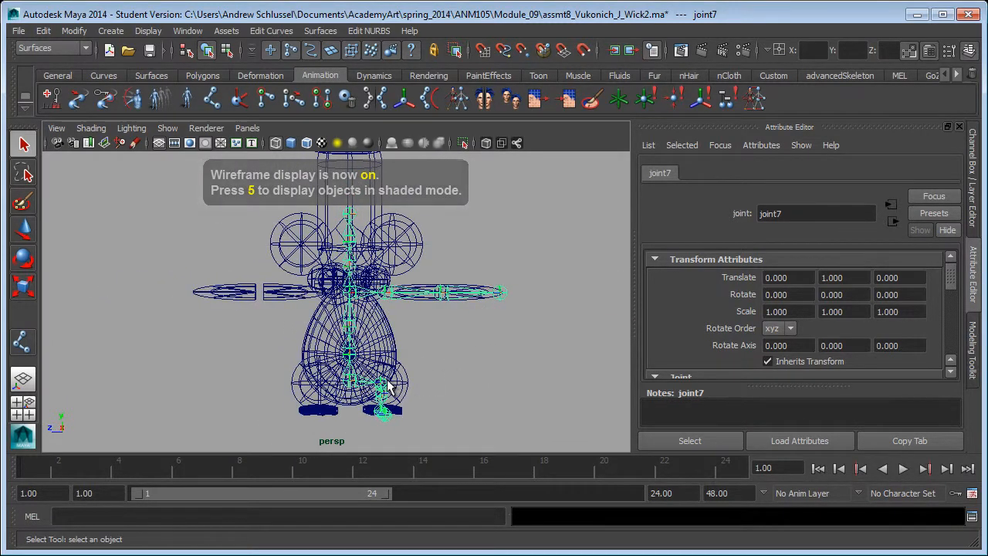
Step: Switch to the Animation menu set and mirror the left leg's joint chain from the hip across XY with the Behavior function
click(384, 382)
alt+drag(437, 397, 443, 402)
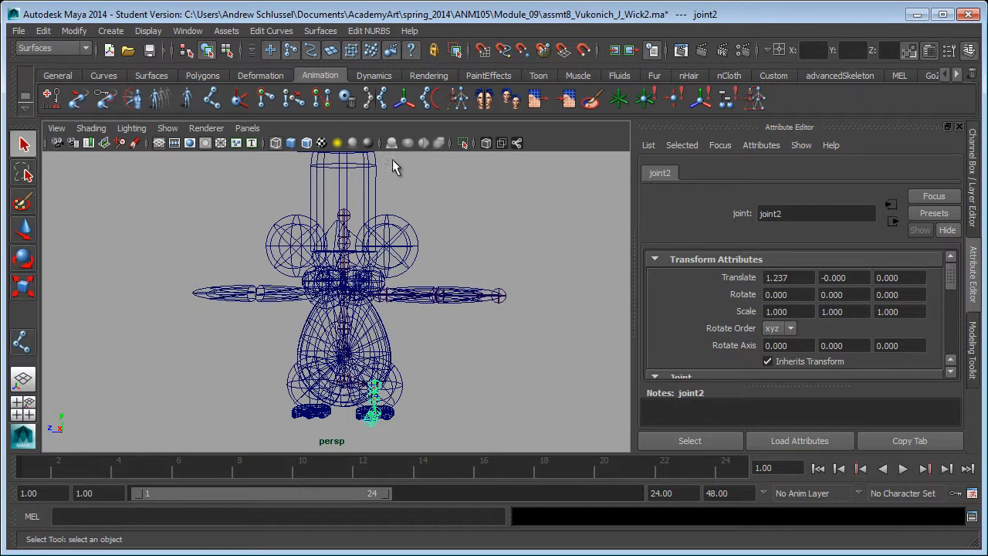
click(59, 49)
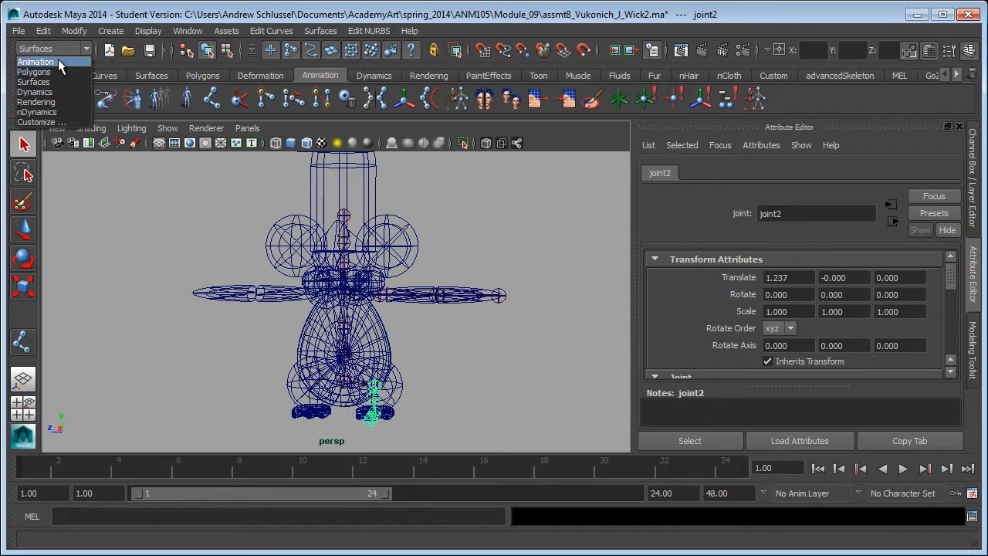
click(58, 62)
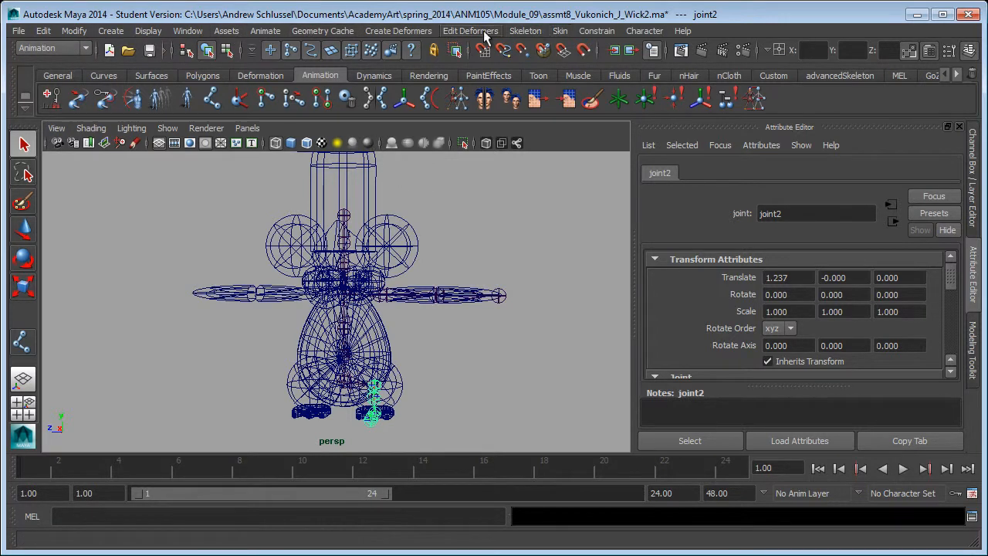
click(524, 32)
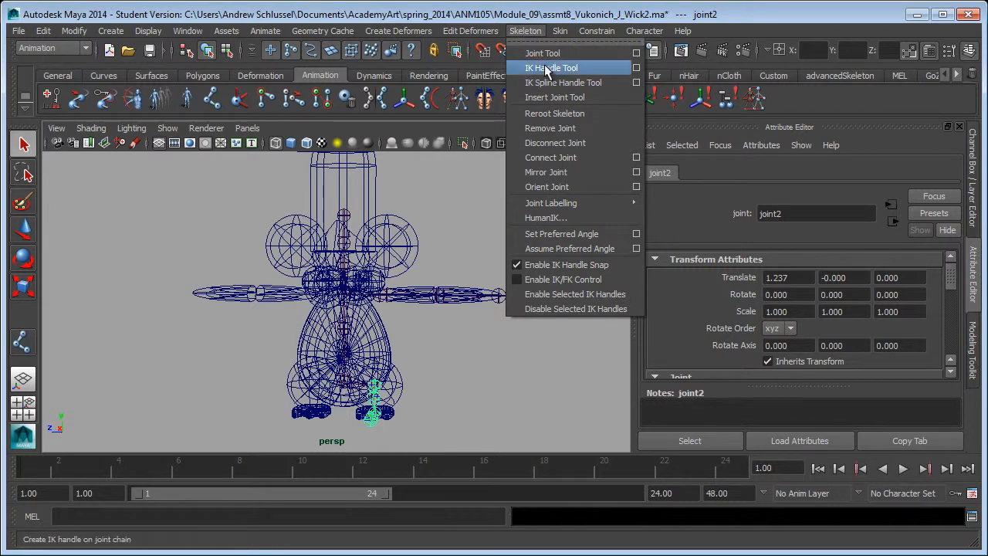
click(636, 173)
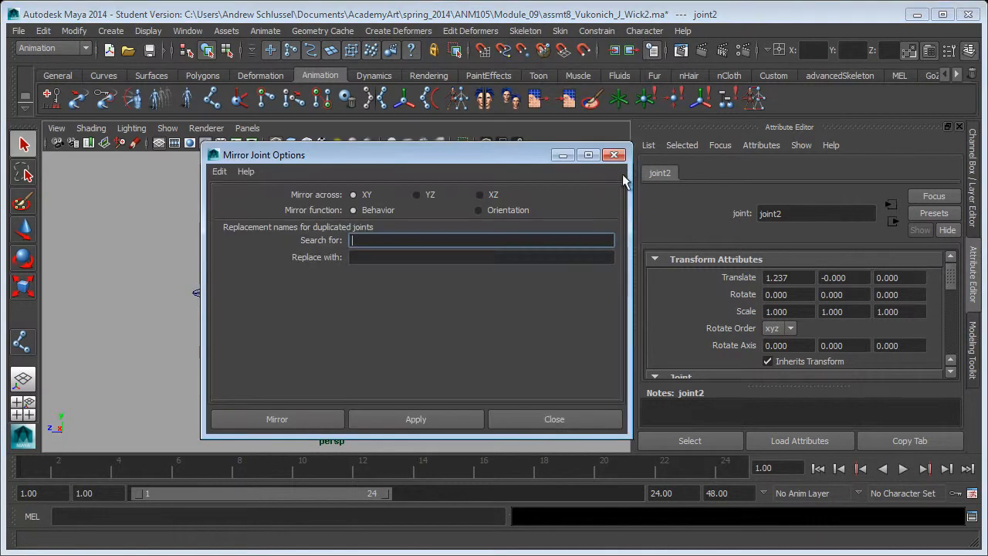
click(417, 194)
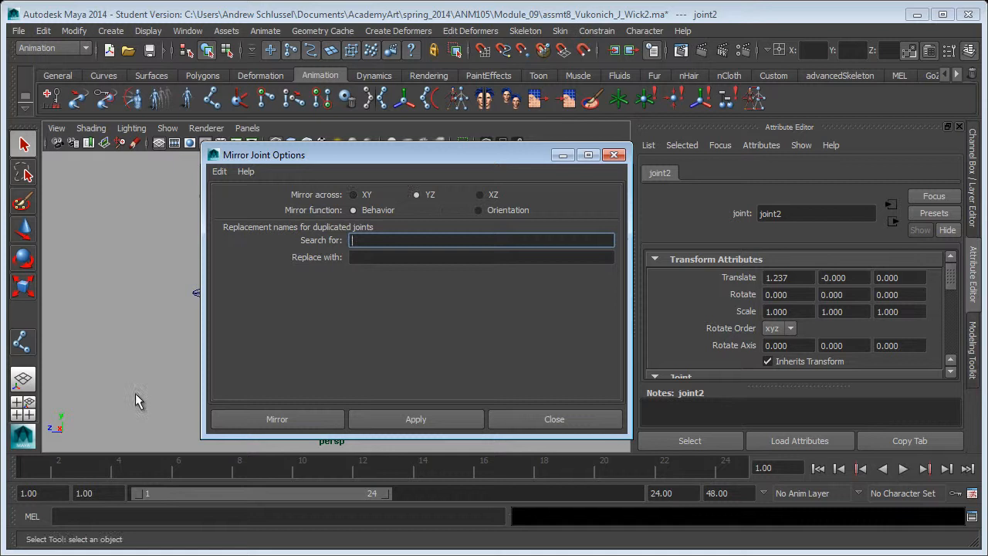
alt+drag(151, 409, 231, 426)
drag(400, 153, 686, 155)
alt+drag(467, 274, 347, 287)
click(641, 195)
click(673, 240)
alt+drag(199, 402, 173, 414)
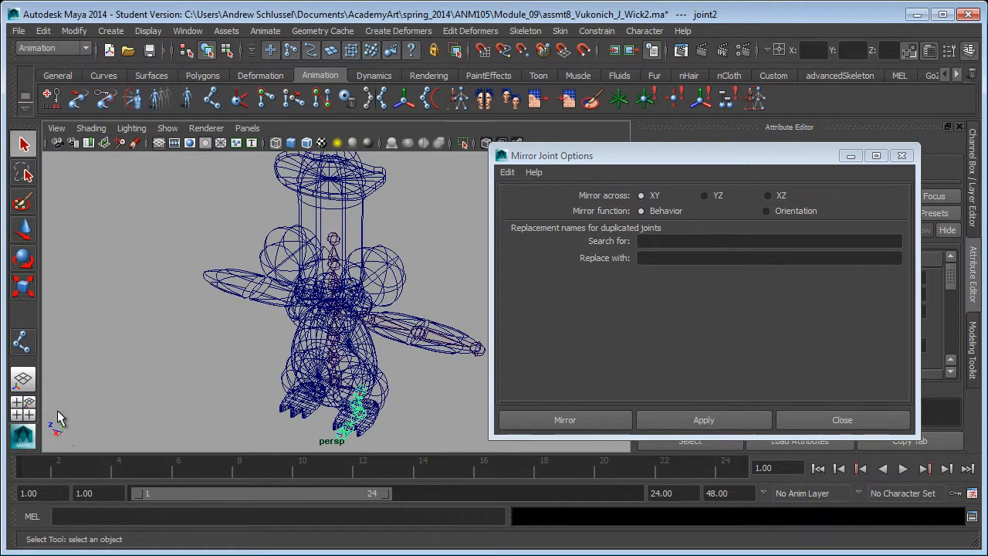
click(589, 417)
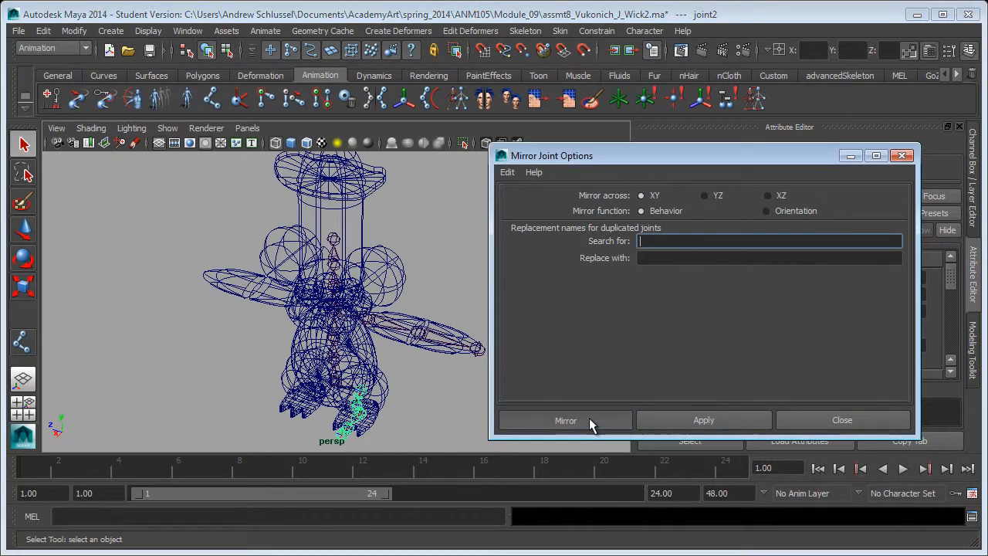
click(589, 420)
Step: Mirror the left arm's joint chain from the shoulder joint with the same mirror settings
alt+drag(392, 410, 440, 378)
click(392, 309)
alt+drag(392, 309, 448, 328)
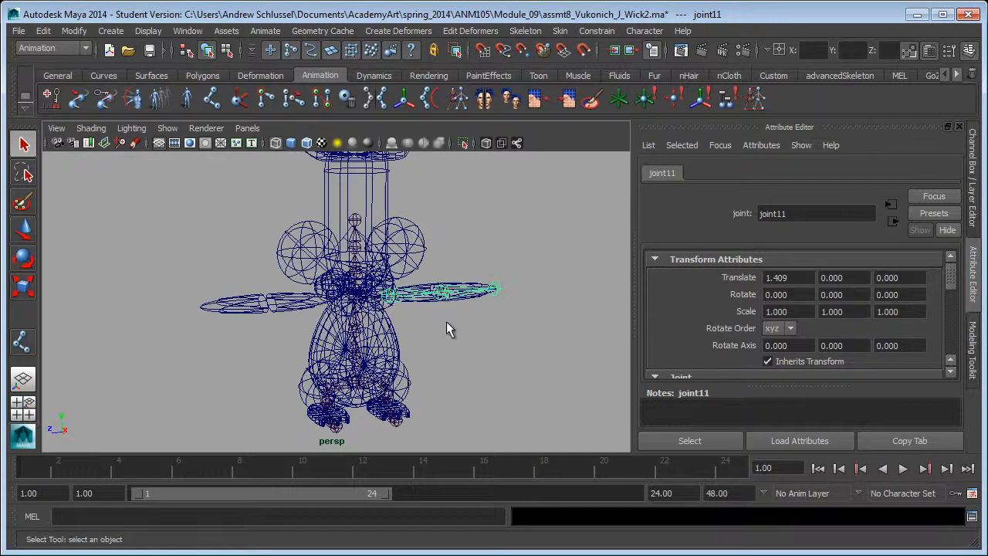
click(527, 31)
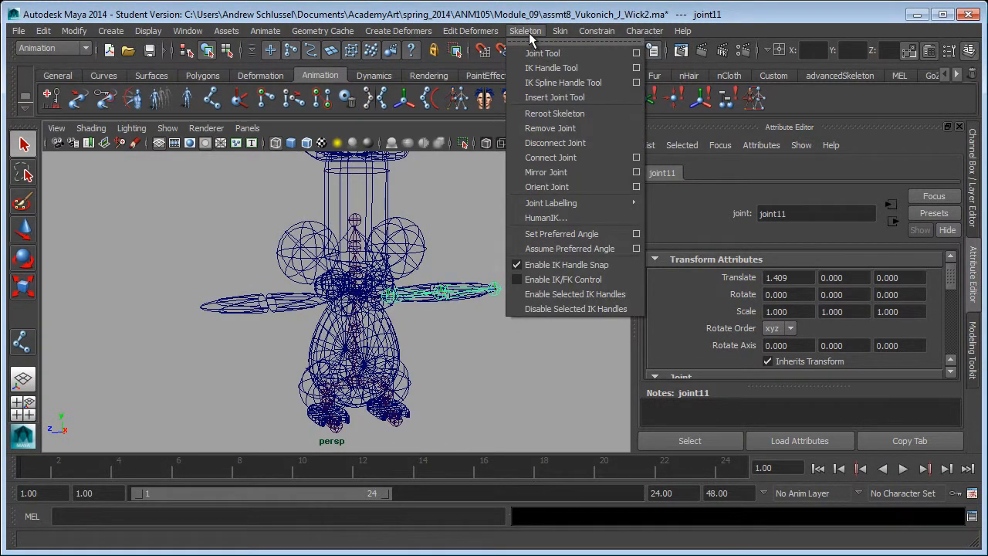
click(546, 172)
alt+drag(501, 318, 509, 343)
right_drag(303, 338, 420, 337)
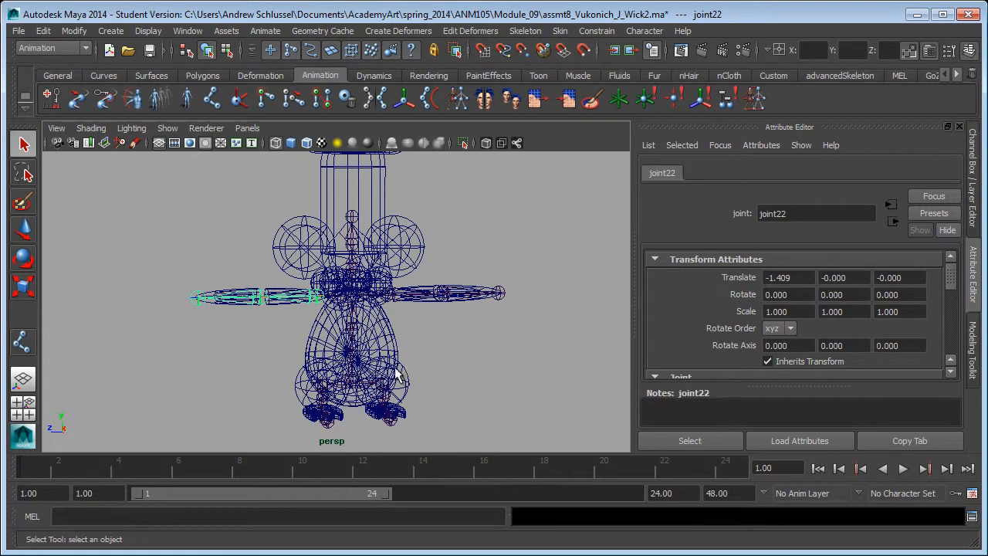
Step: Select all of the penguin's geometry together with the skeleton and smooth bind it with the current options
drag(310, 345, 402, 419)
alt+right_drag(487, 352, 378, 349)
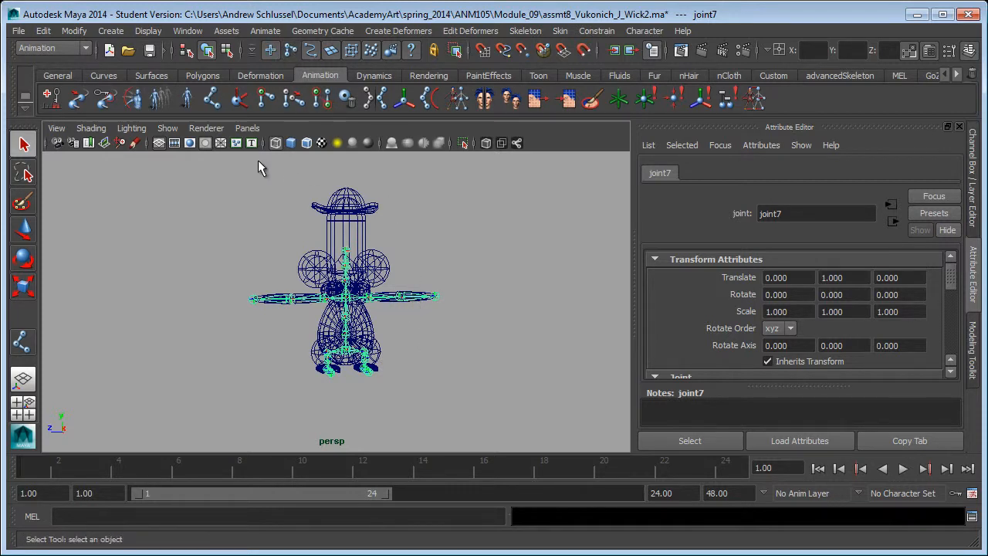
click(363, 308)
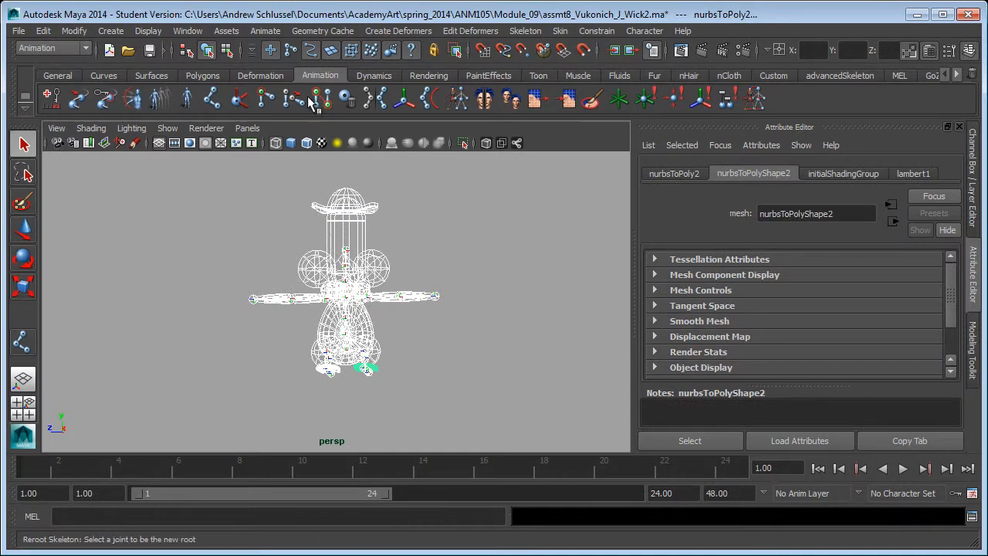
click(559, 31)
mouse_move(573, 55)
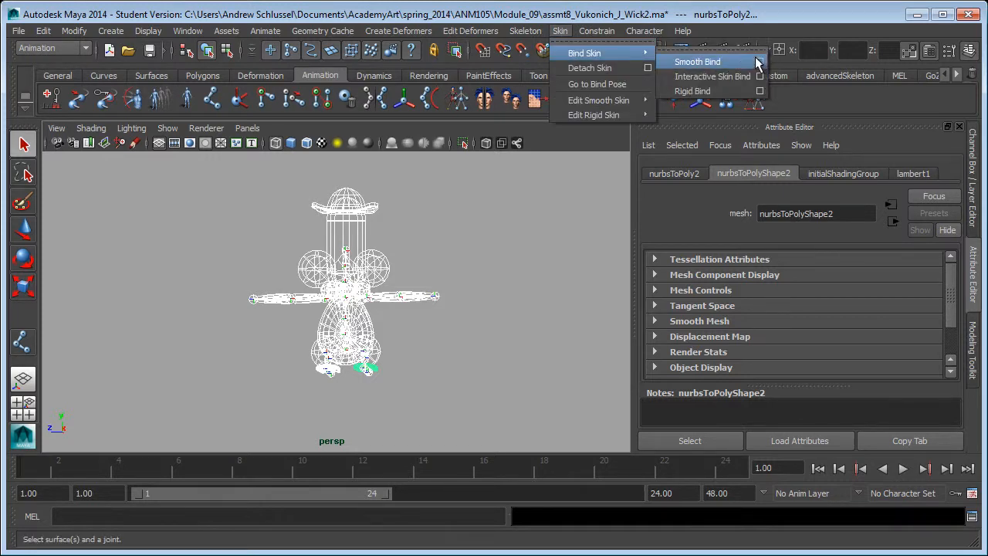
click(695, 62)
click(466, 361)
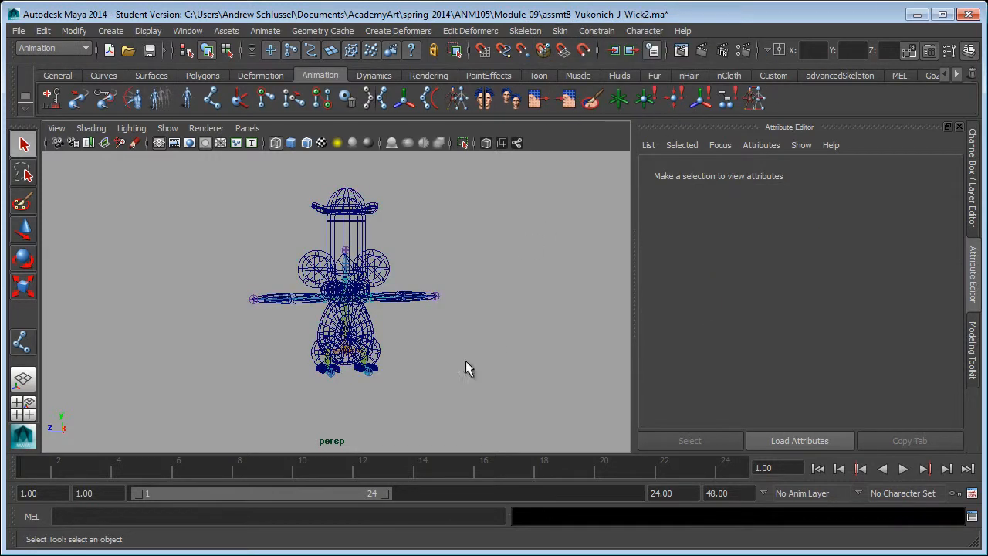
Step: In shaded display, test the binding by rotating the left shoulder joint about -58 degrees around Z
key(5)
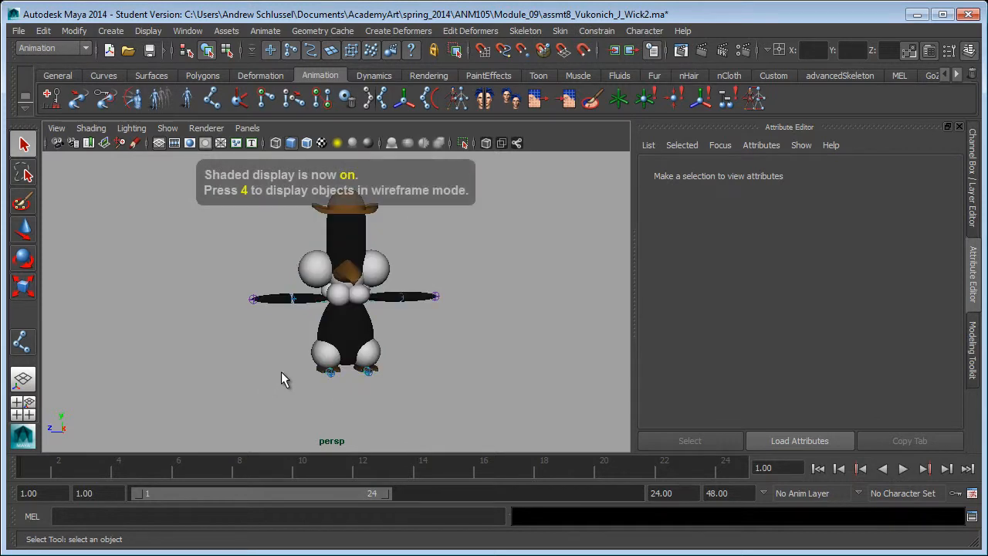
alt+right_drag(280, 371, 547, 327)
click(483, 305)
key(e)
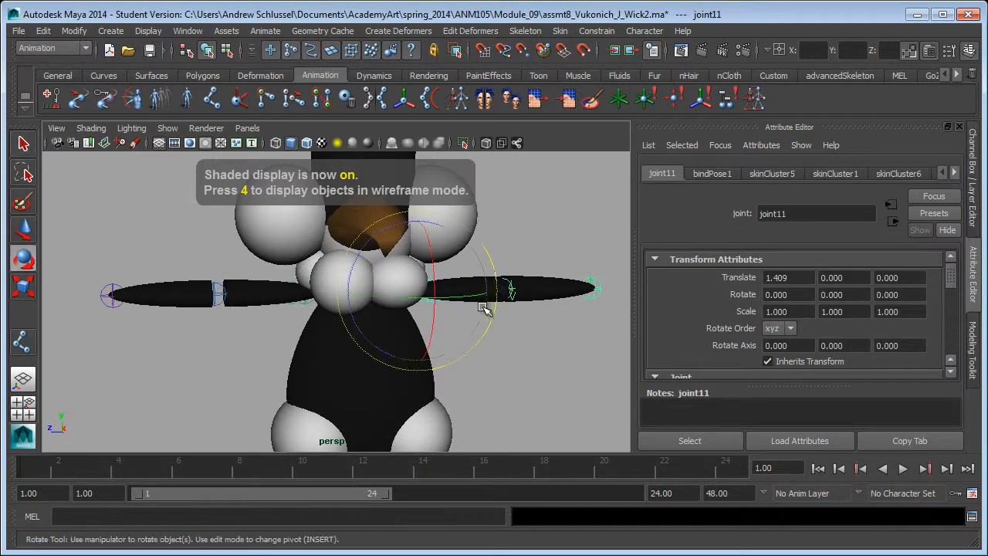
drag(381, 233, 452, 269)
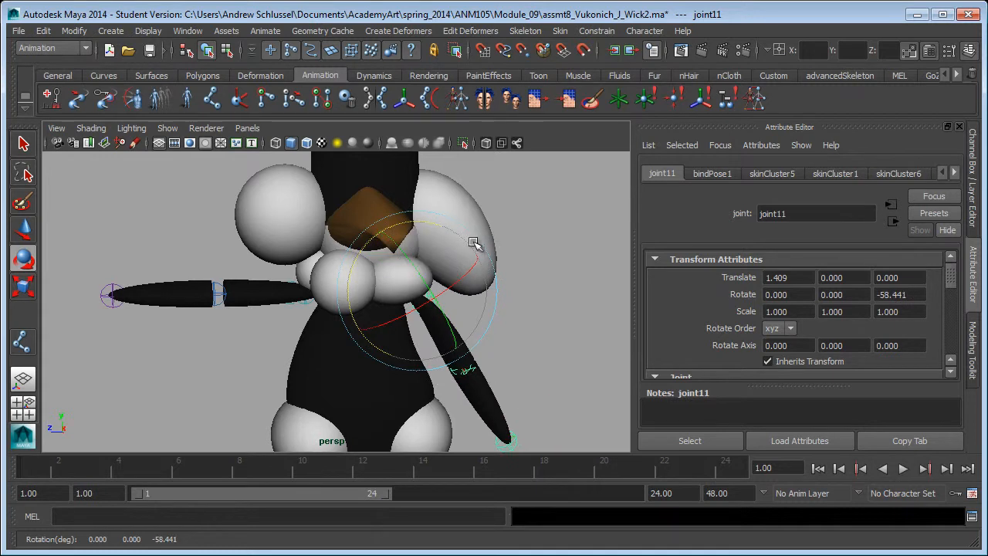
Step: Undo the shoulder test rotation and the smooth bind, restoring the selection of geometry and skeleton
key(ctrl+z)
key(ctrl+z)
key(ctrl+z)
key(ctrl+z)
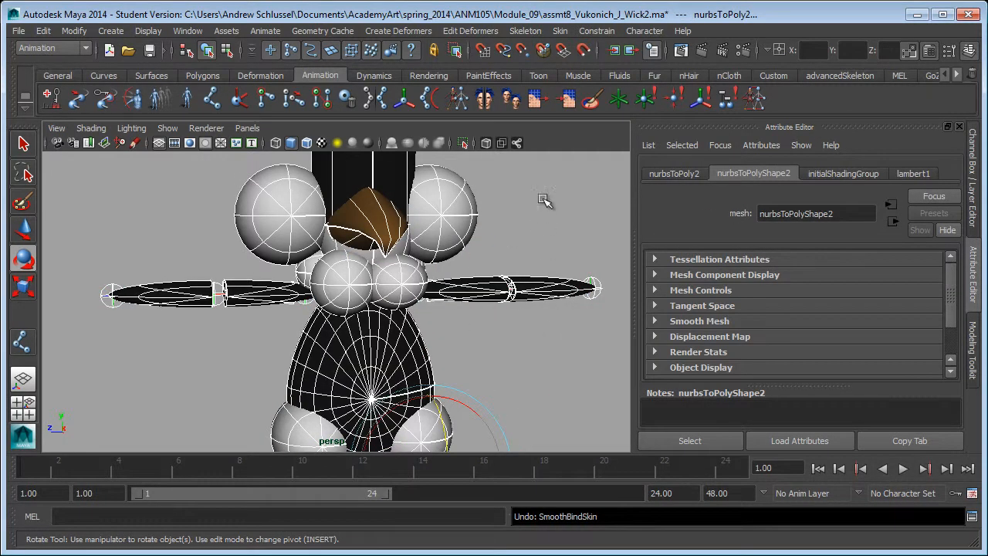
Step: Smooth bind the selected geometry to the joint hierarchy with max influences 2 and dropoff rate 10
click(561, 31)
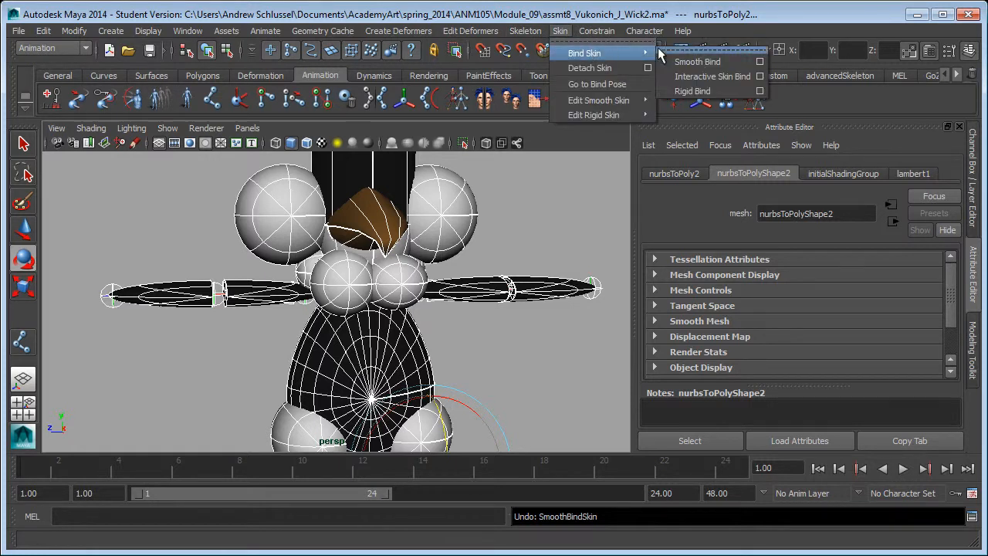
click(760, 61)
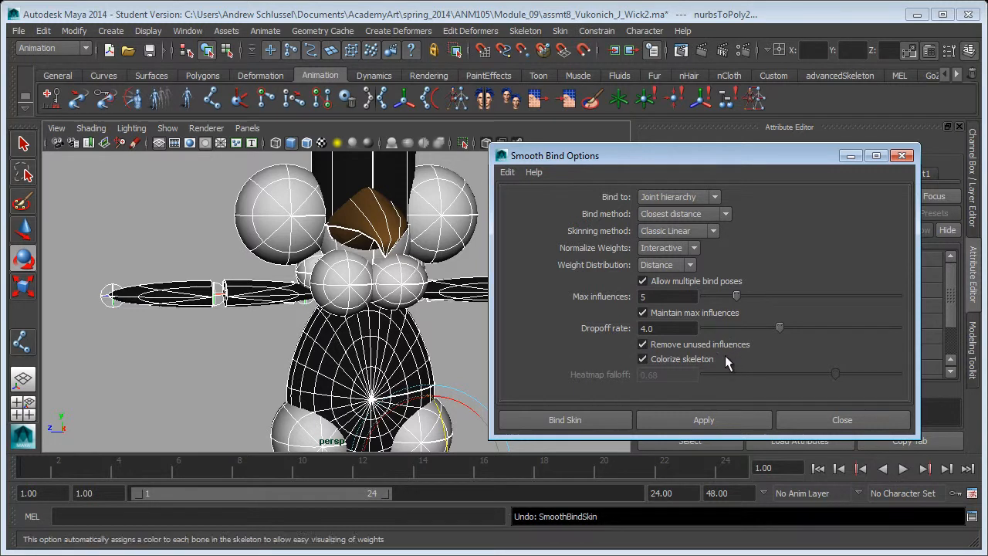
click(683, 329)
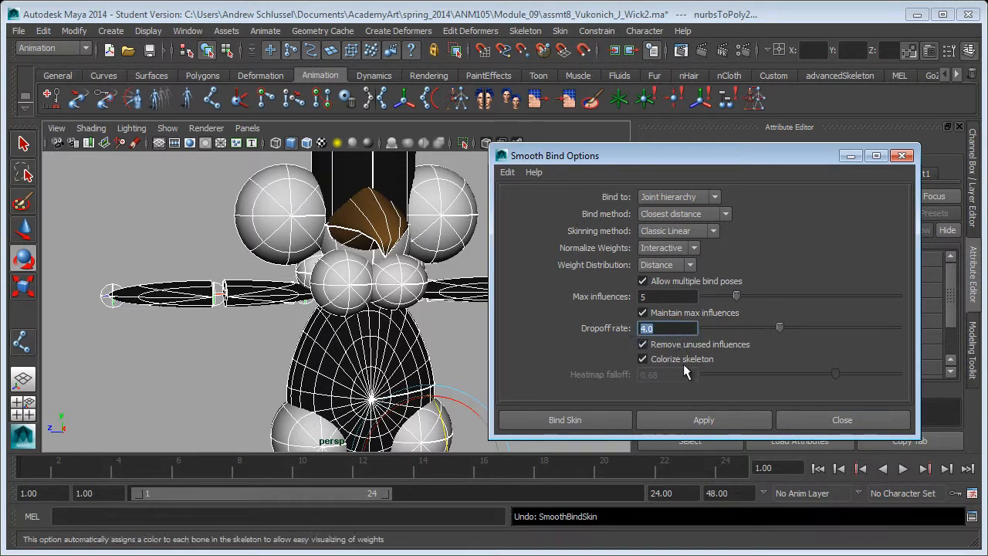
text(10)
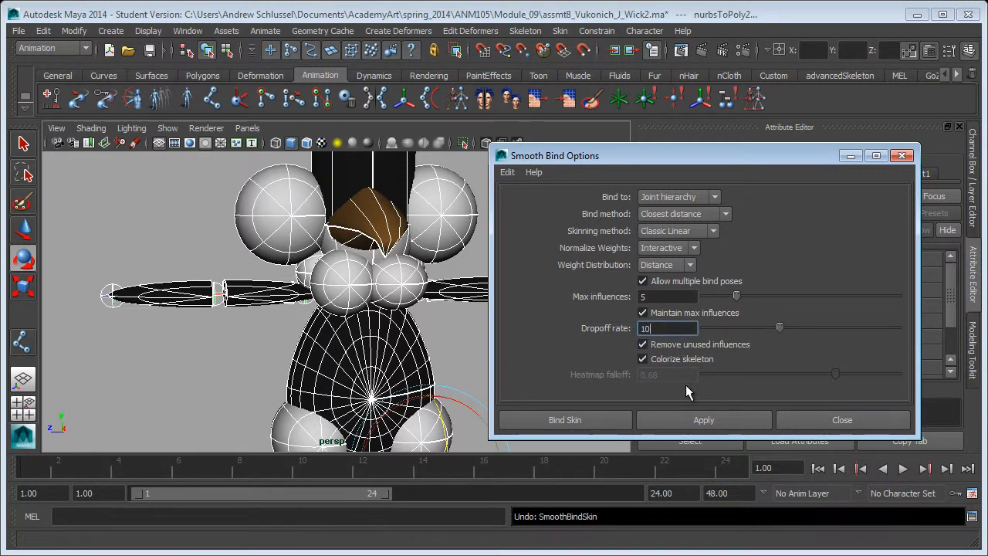
key(shift+Tab)
text(2)
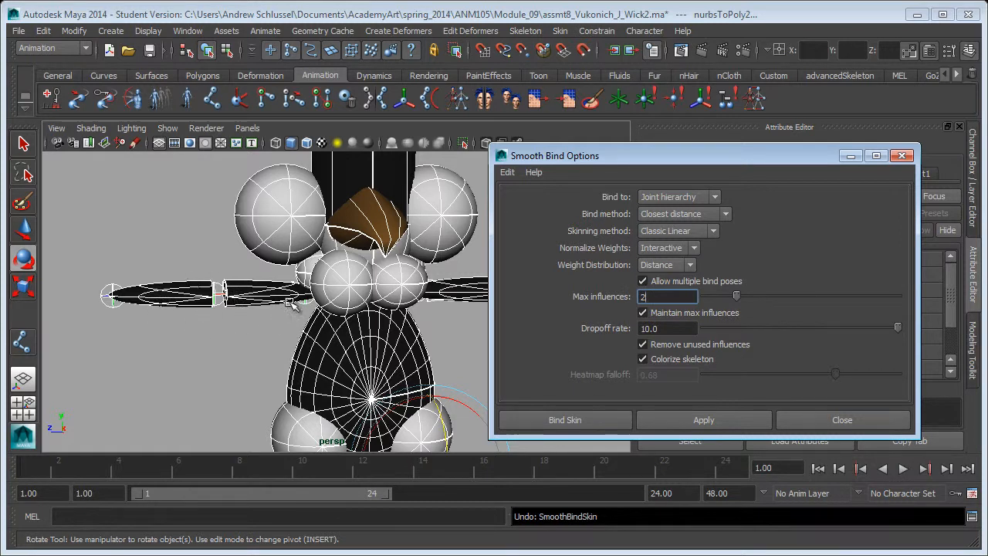
click(609, 424)
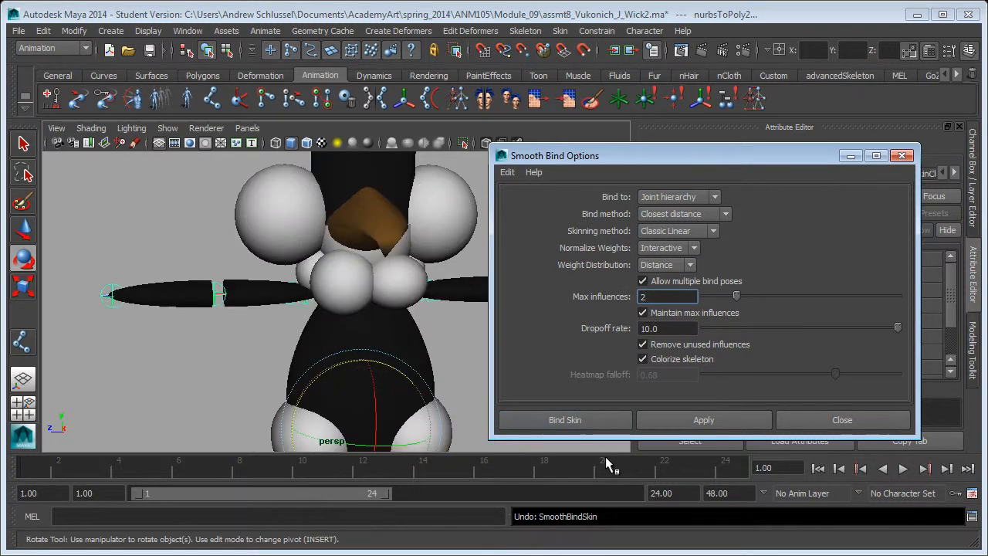
Step: Test the new binding by rotating the left shoulder joint about -71 degrees around Z
click(478, 302)
click(448, 265)
drag(437, 224, 503, 289)
Step: Undo the shoulder rotation and the second smooth bind, and clear the selection
key(ctrl+z)
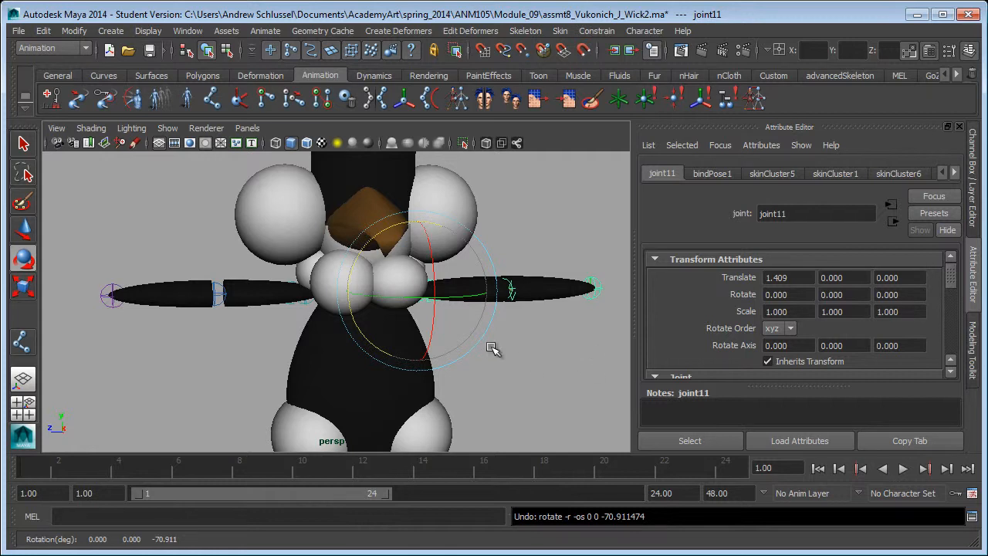
key(ctrl+z)
key(ctrl+z)
key(ctrl+z)
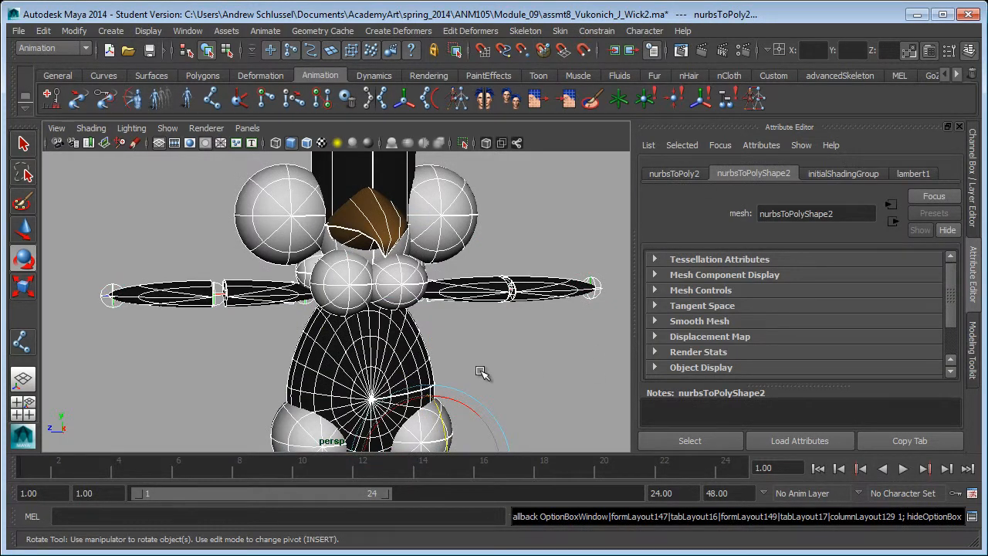
click(533, 364)
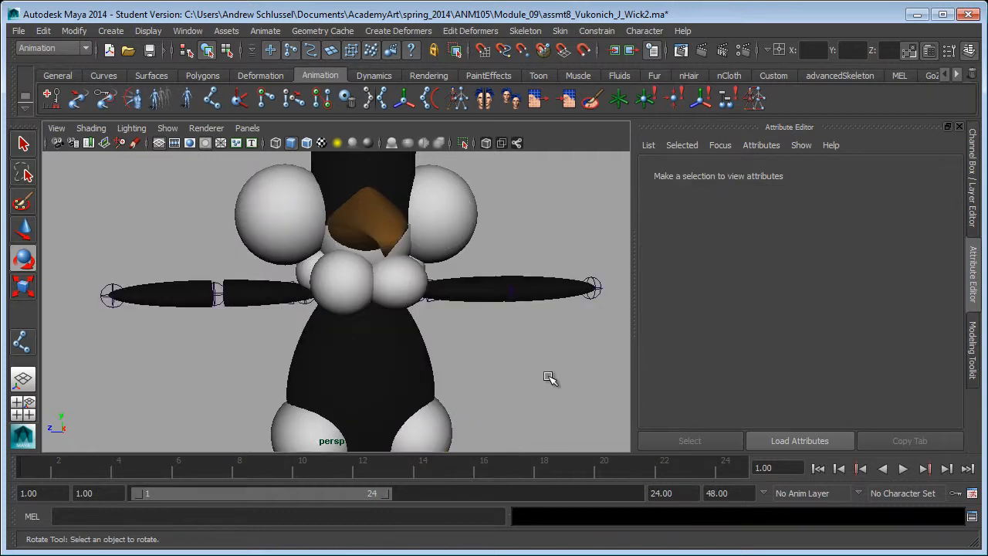
Step: Select the black body surface together with both white leg surfaces
alt+drag(450, 356, 494, 375)
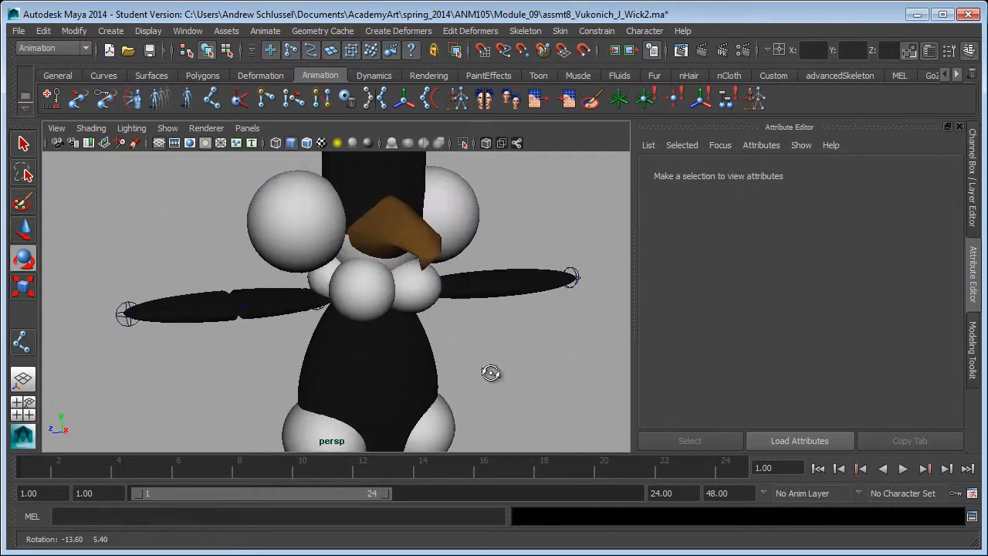
alt+middle_drag(493, 375, 479, 300)
alt+drag(479, 300, 481, 348)
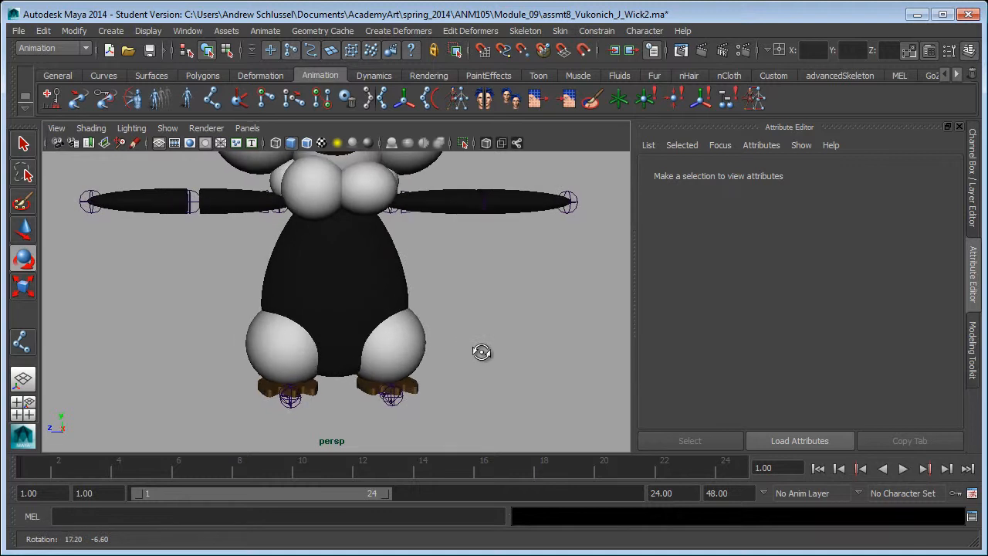
click(369, 304)
click(413, 344)
click(284, 360)
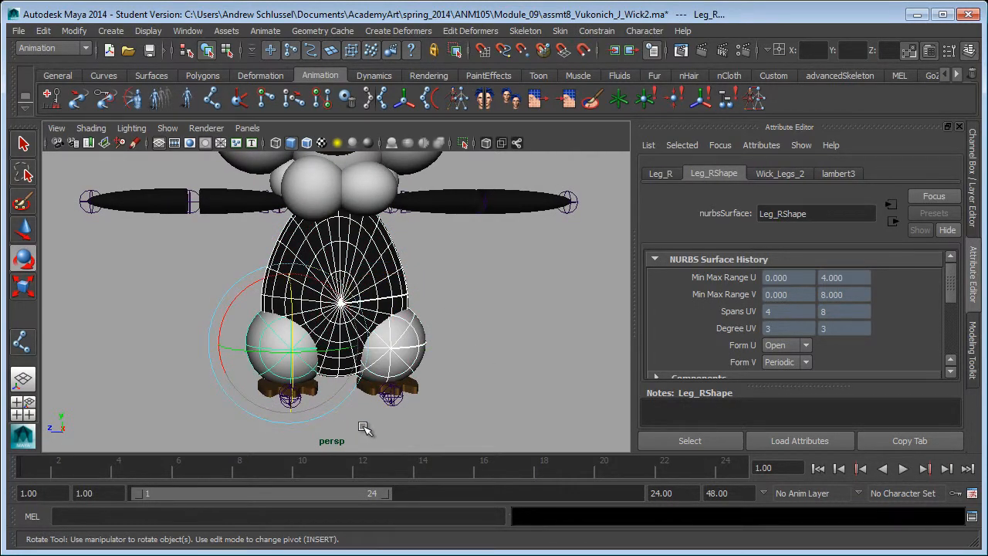
Step: Add both feet and, in wireframe display, the skeleton's root joint to the selection of body and legs
alt+drag(363, 428, 352, 417)
key(q)
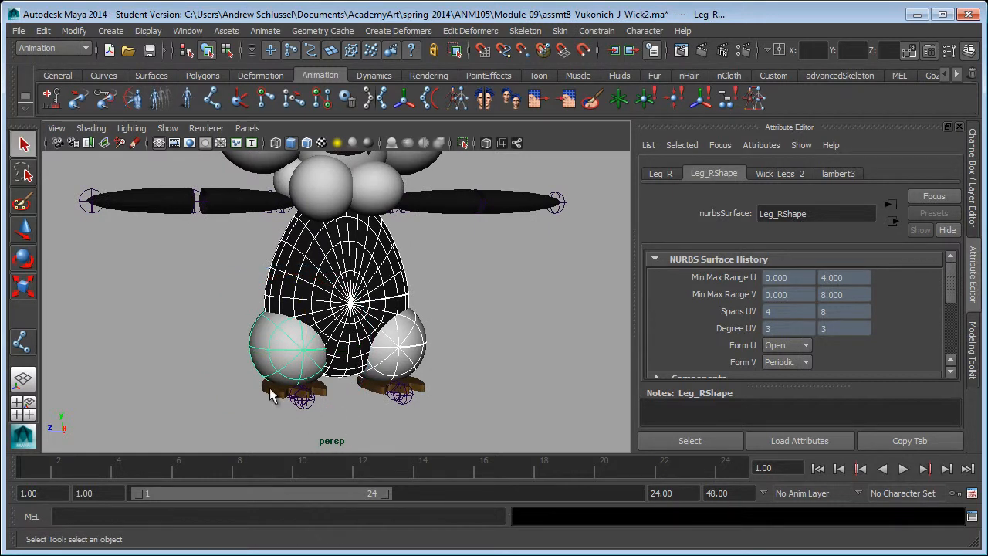
click(270, 392)
click(378, 392)
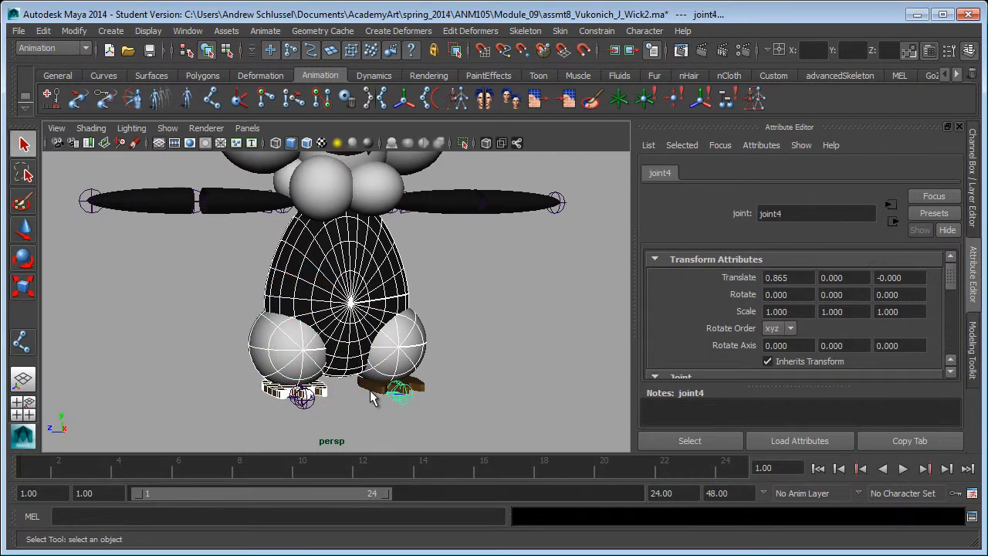
click(371, 395)
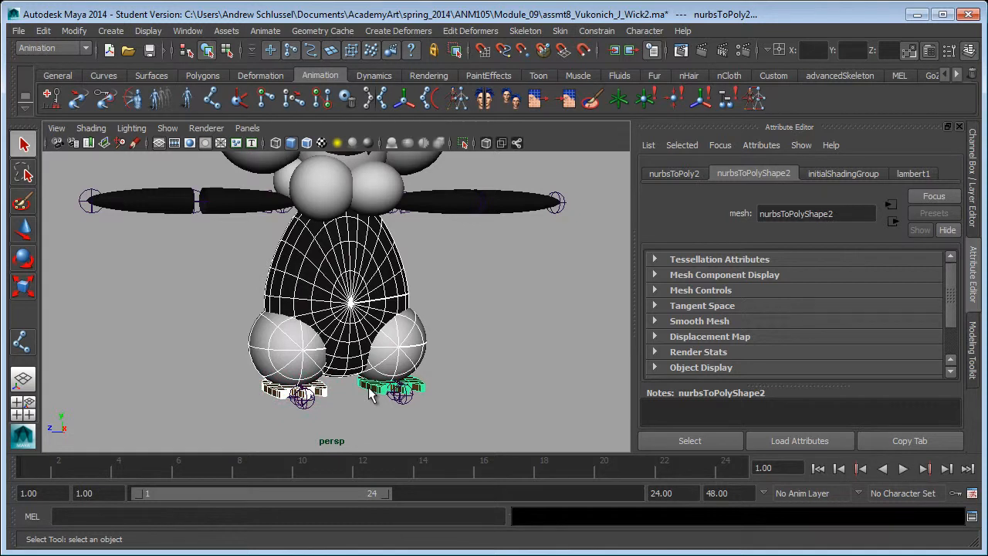
key(4)
click(323, 314)
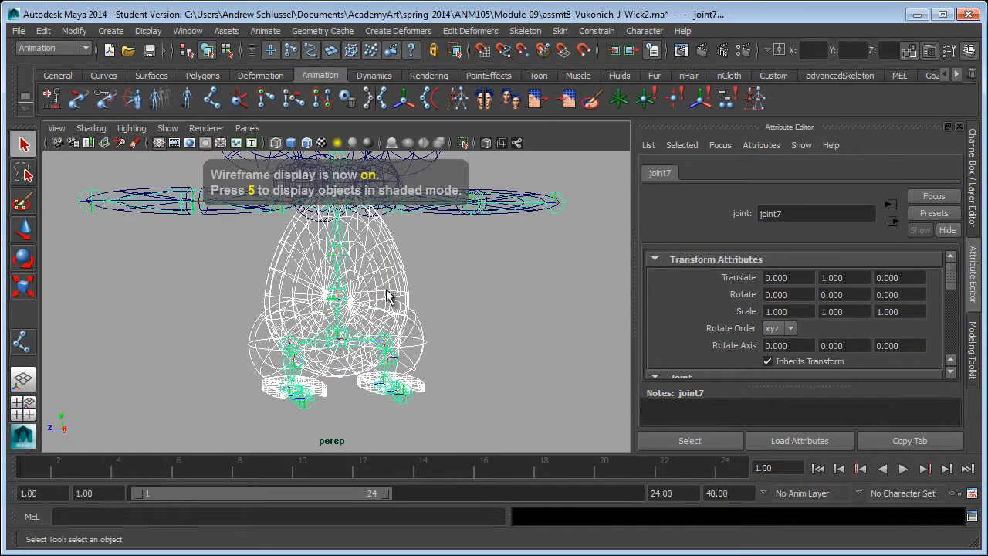
Step: Smooth bind the selected body, legs and feet to the whole skeleton and clear the selection
key(5)
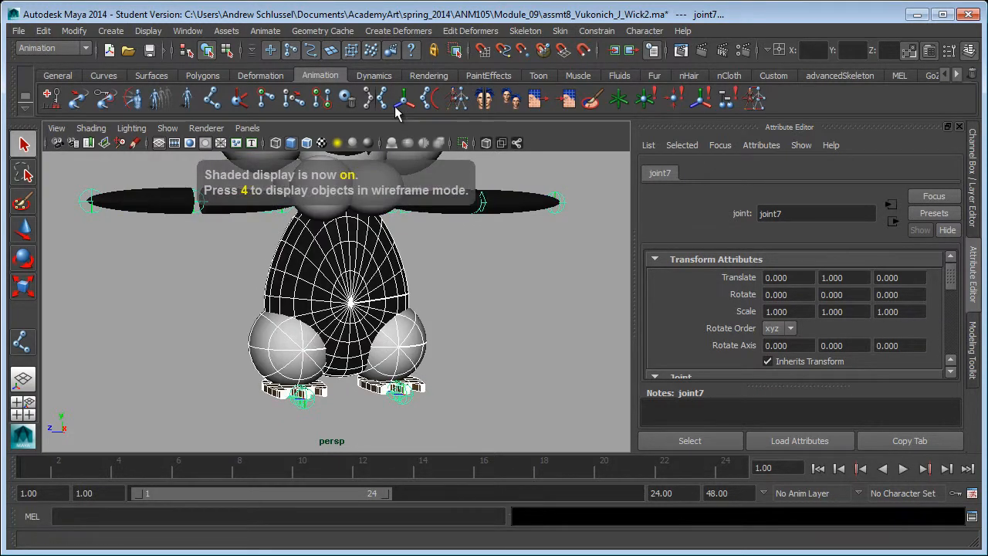
click(559, 30)
mouse_move(572, 52)
click(701, 57)
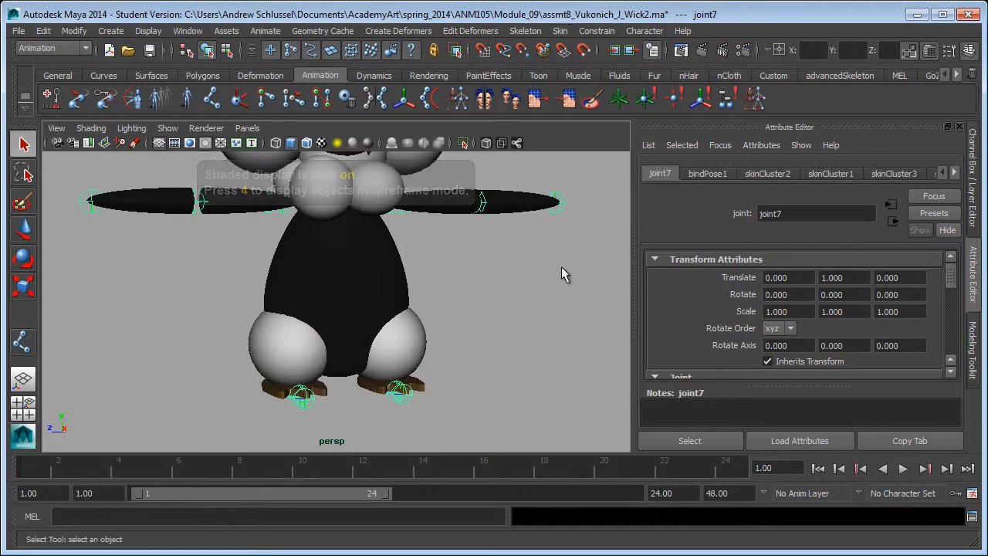
click(561, 266)
Step: Test the binding by rotating the left hip joint, undoing it, and rotating the left toe joint
key(4)
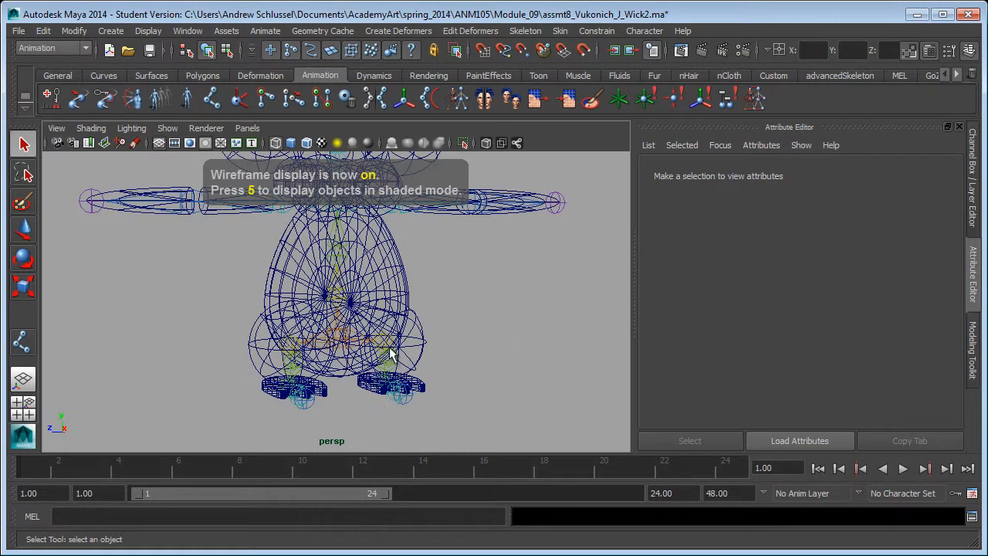
click(415, 351)
key(5)
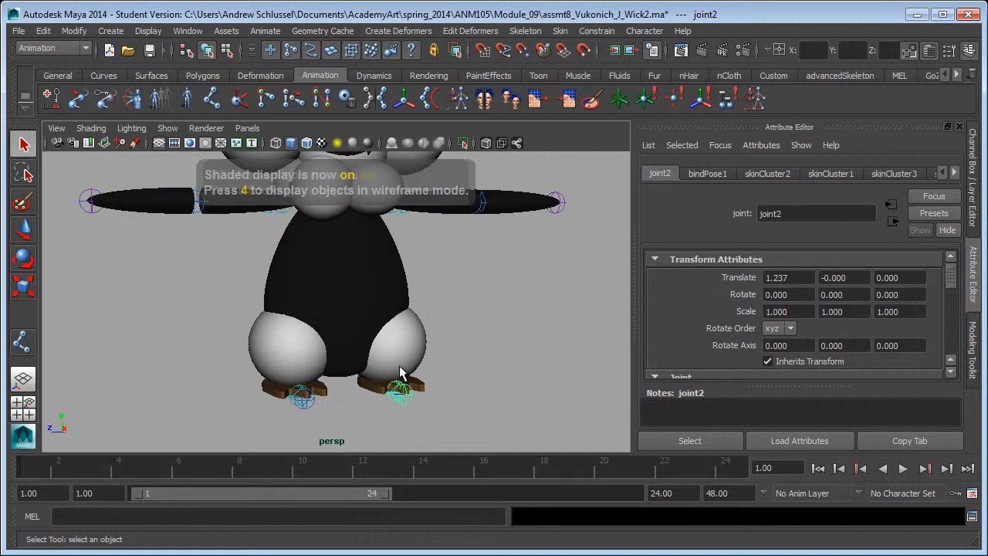
key(e)
drag(403, 334, 420, 303)
key(ctrl+z)
click(461, 412)
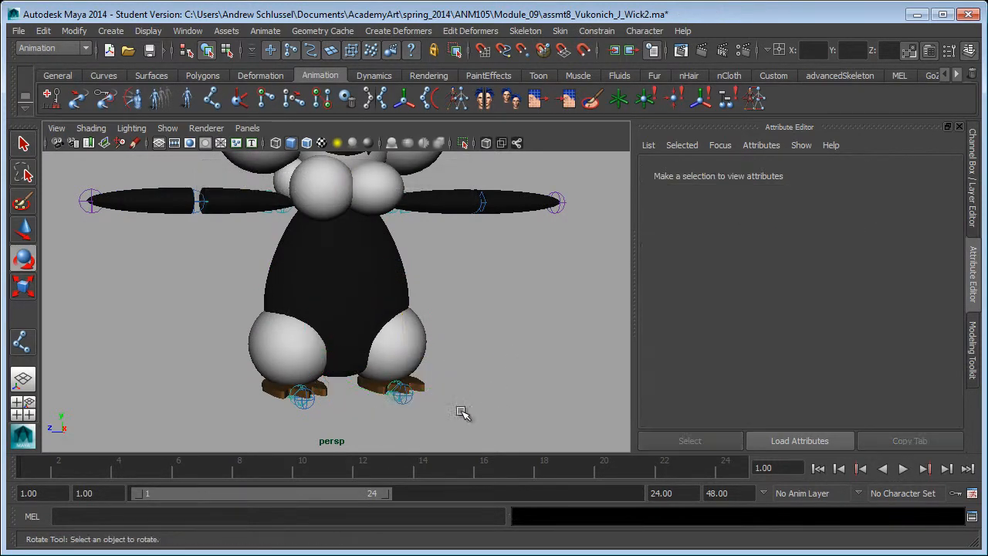
click(395, 397)
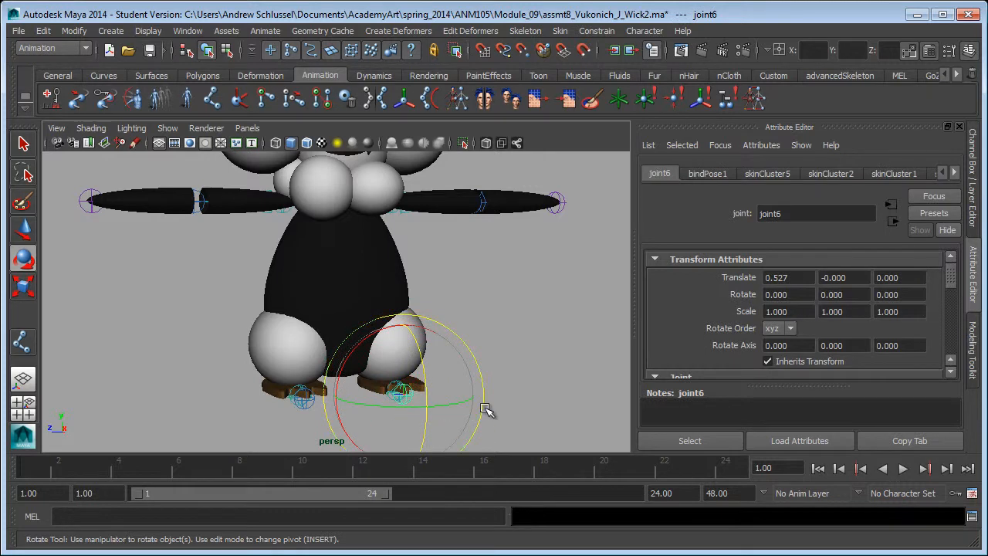
drag(415, 361, 550, 403)
Step: Undo the test rotation and the smooth bind of the body, legs and feet
key(ctrl+z)
key(ctrl+z)
key(ctrl+z)
key(ctrl+z)
key(ctrl+z)
key(ctrl+z)
key(ctrl+z)
mouse_move(534, 359)
alt+mouse_down()
mouse_move(419, 384)
mouse_move(548, 377)
mouse_move(451, 363)
mouse_move(332, 365)
mouse_move(472, 370)
mouse_move(385, 374)
mouse_move(413, 378)
mouse_move(523, 368)
alt+mouse_up()
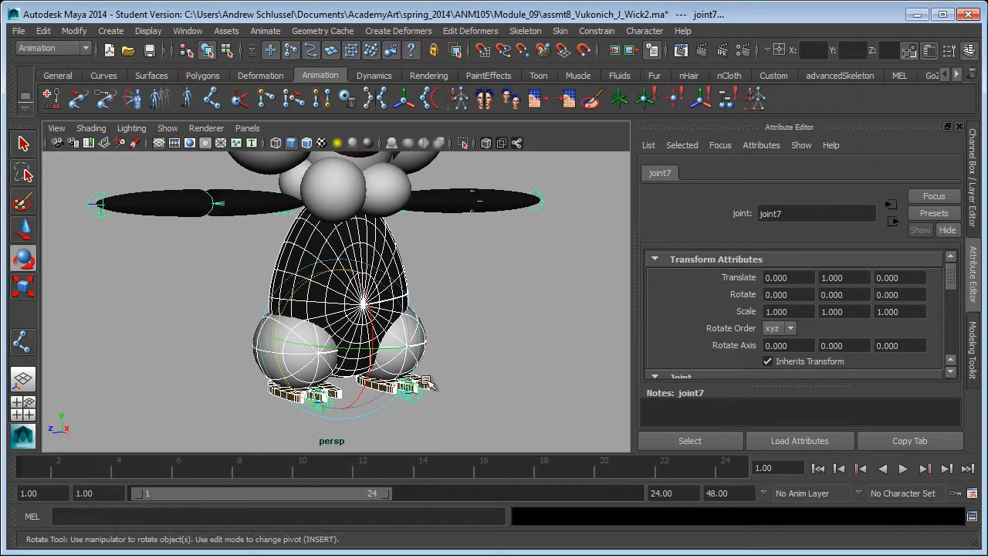
Step: In wireframe display, select the left foot mesh together with its ankle and ball joints
click(460, 373)
key(4)
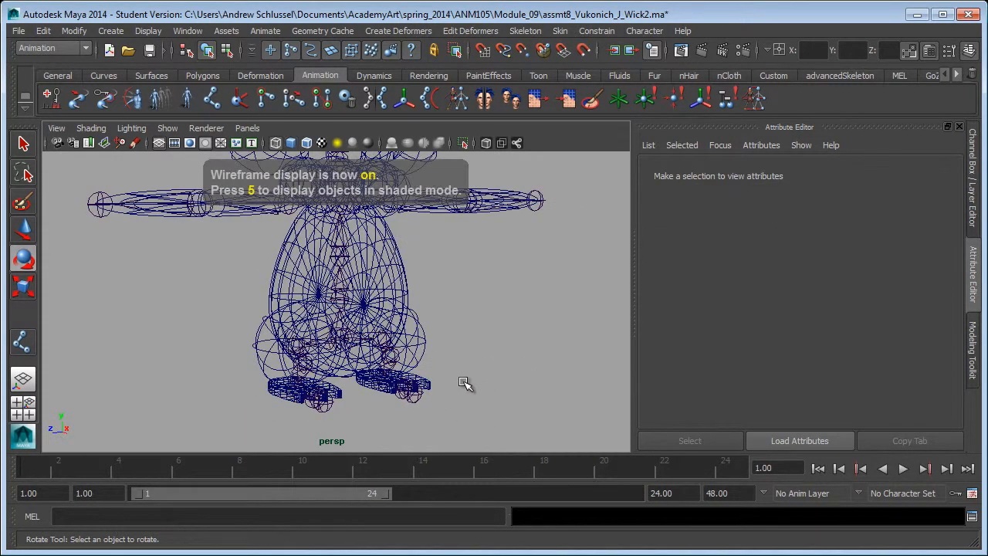
alt+right_drag(311, 402, 465, 334)
alt+drag(465, 335, 436, 368)
key(e)
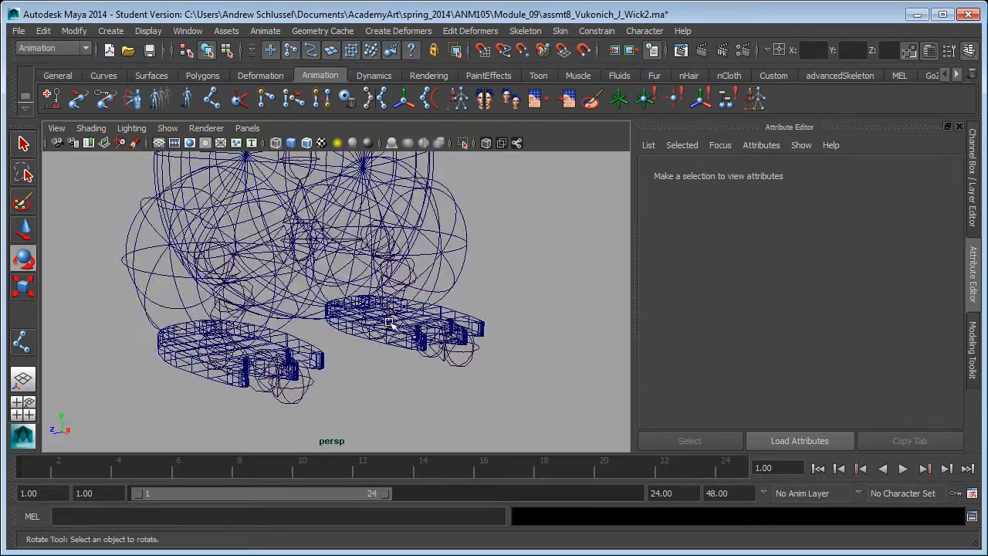
click(386, 324)
key(q)
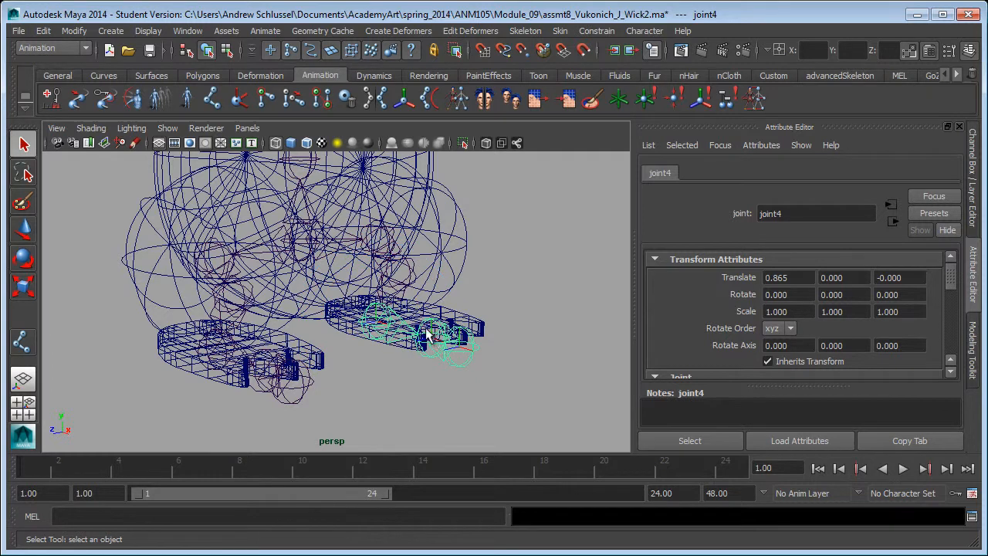
click(429, 339)
click(383, 335)
click(383, 344)
key(Down)
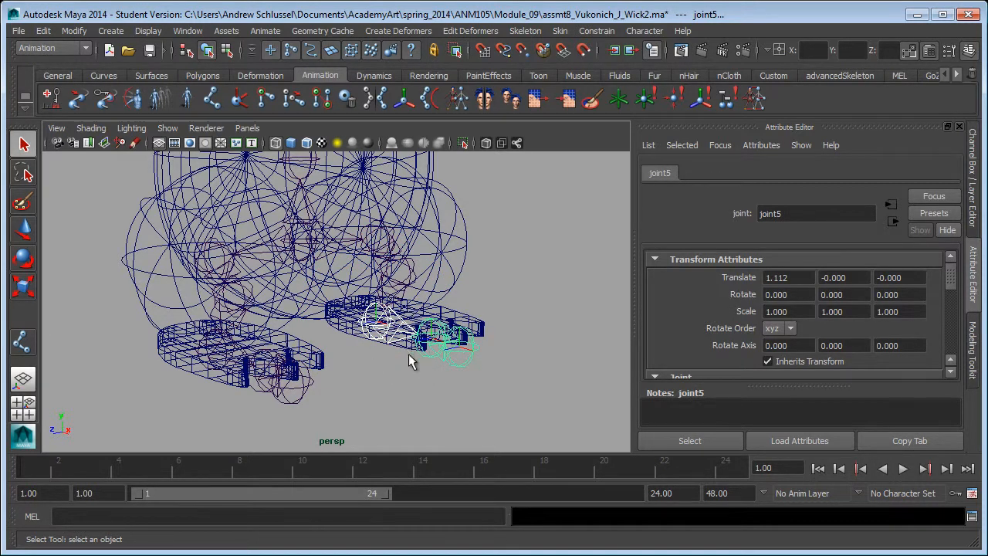
click(410, 360)
Step: Add the right foot mesh and its joints to the selection
click(248, 375)
key(Down)
click(239, 397)
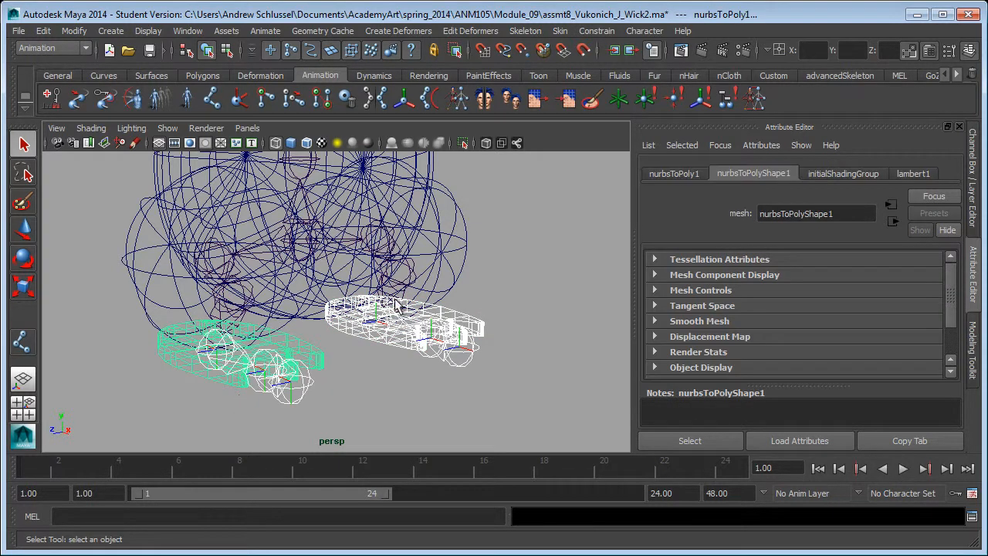
Step: Smooth bind both foot meshes using the selected foot joints and clear the selection
click(559, 30)
mouse_move(598, 53)
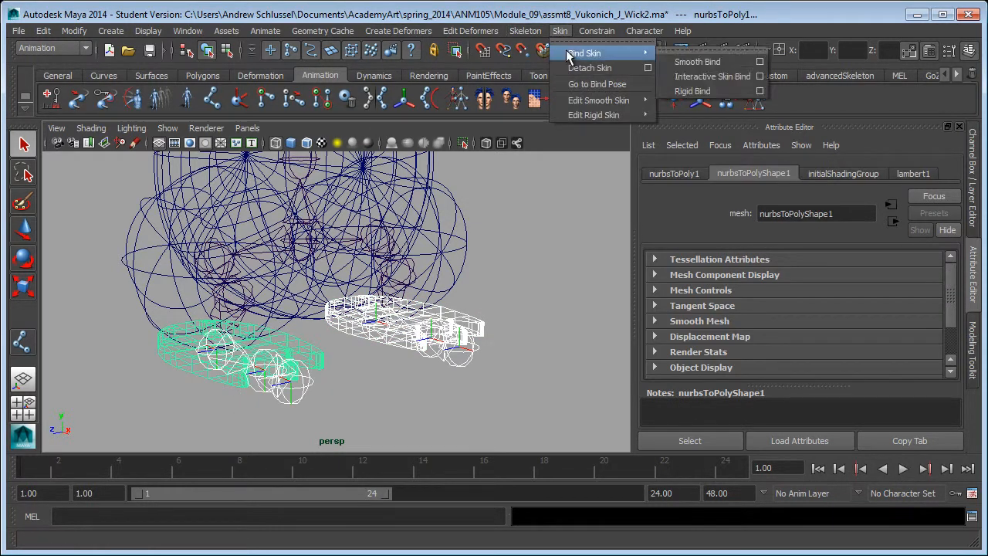
click(682, 61)
click(512, 257)
Step: Select both legs, the belly surface and the skeleton's root joint, and smooth bind the surfaces to the skeleton
click(474, 284)
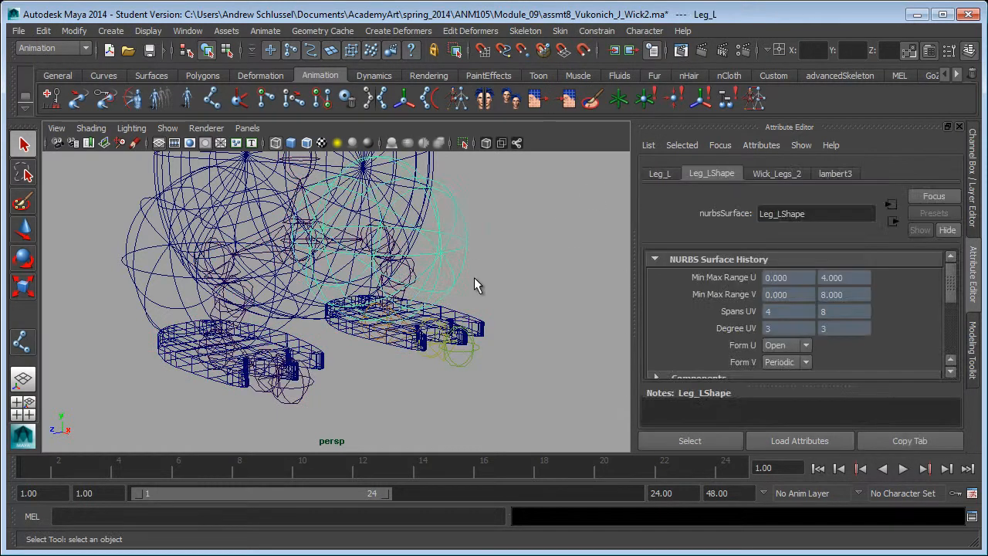
shift+click(130, 282)
shift+click(158, 166)
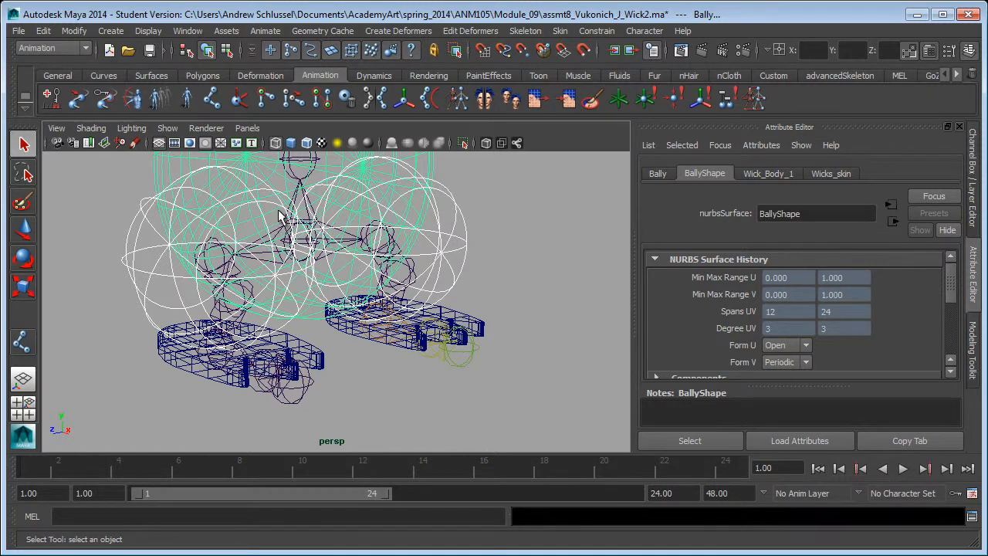
shift+click(298, 231)
click(560, 31)
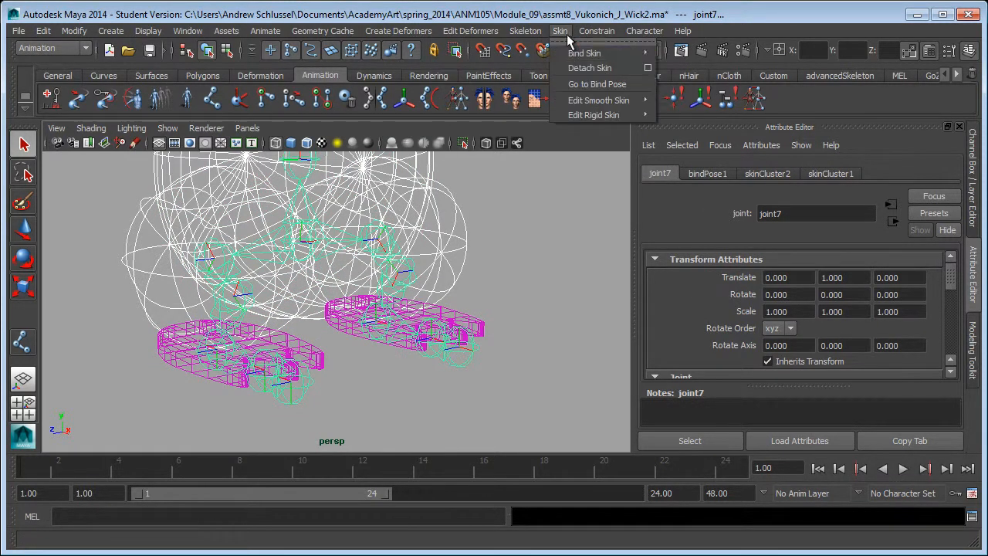
mouse_move(644, 53)
click(694, 62)
click(513, 314)
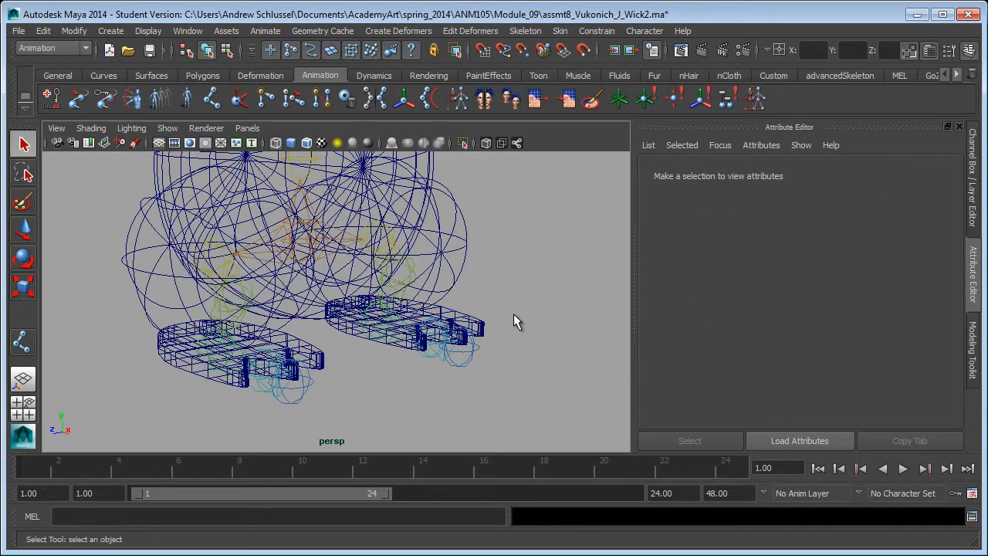
Step: Inspect the left foot's joints in shaded display, and undo the smooth binds of the belly and legs and of the feet
key(5)
click(423, 330)
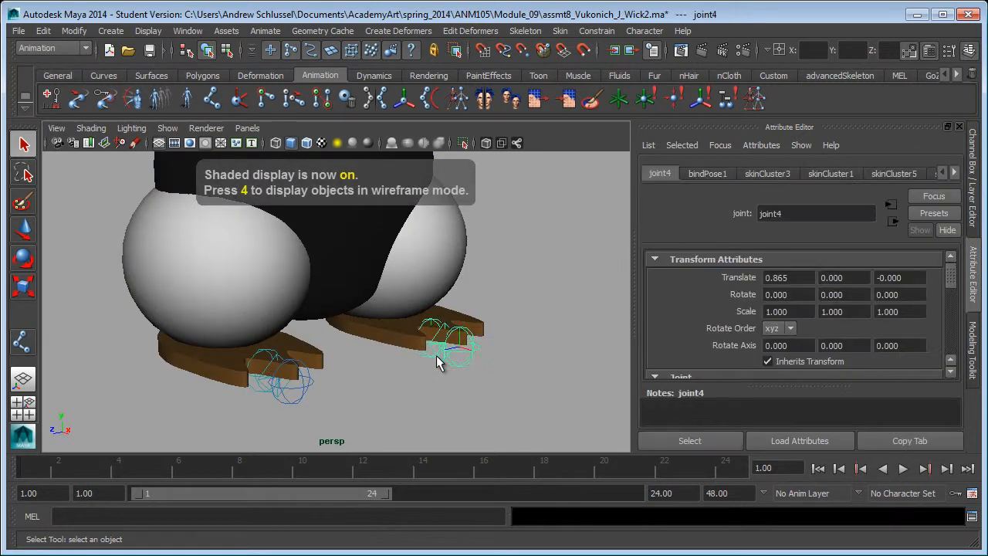
key(ctrl+z)
key(ctrl+z)
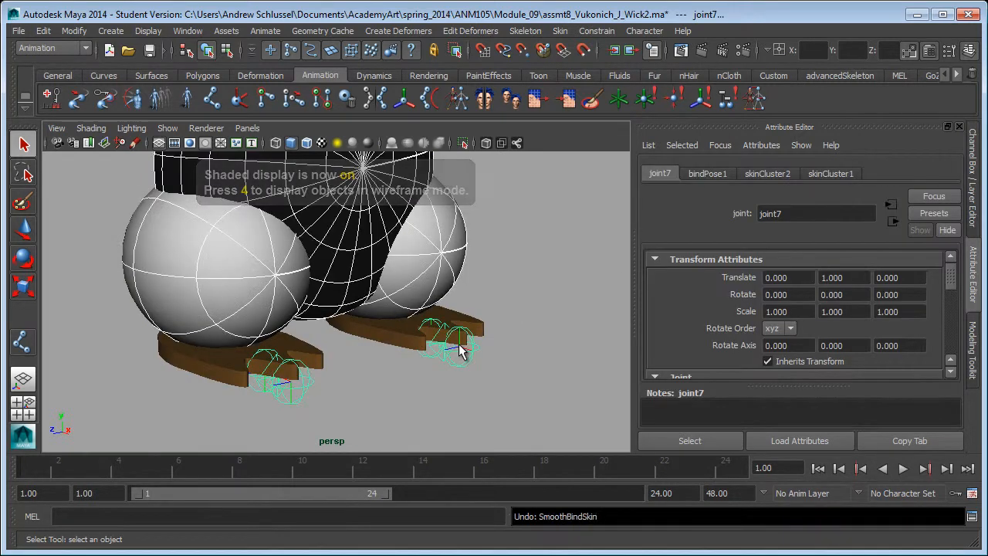
key(4)
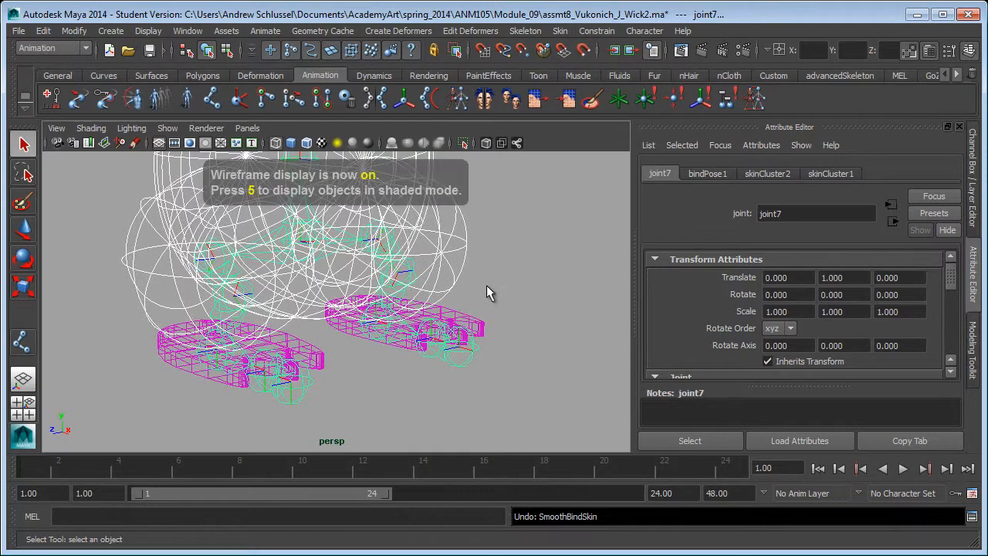
alt+drag(463, 355, 395, 344)
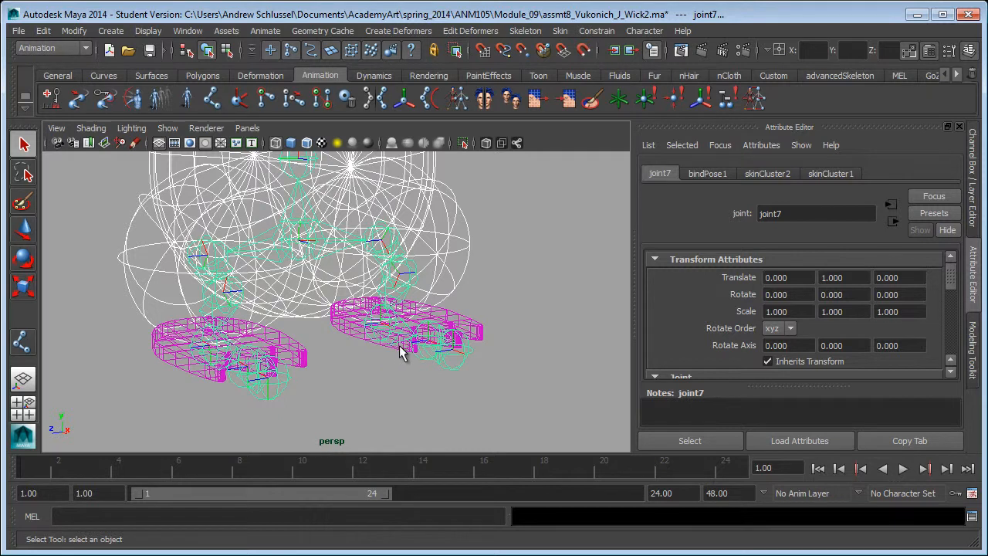
key(ctrl+z)
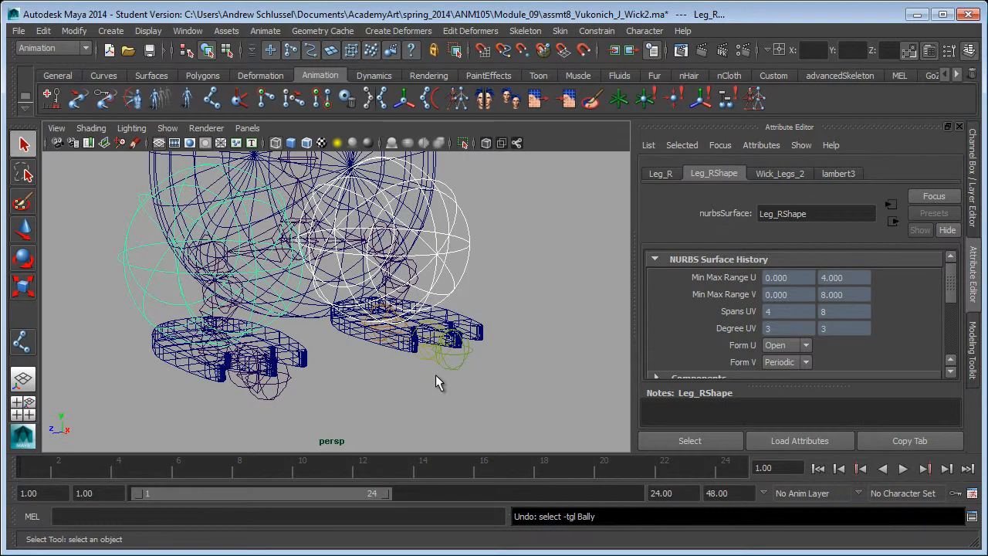
key(ctrl+z)
key(ctrl+z)
key(ctrl+z)
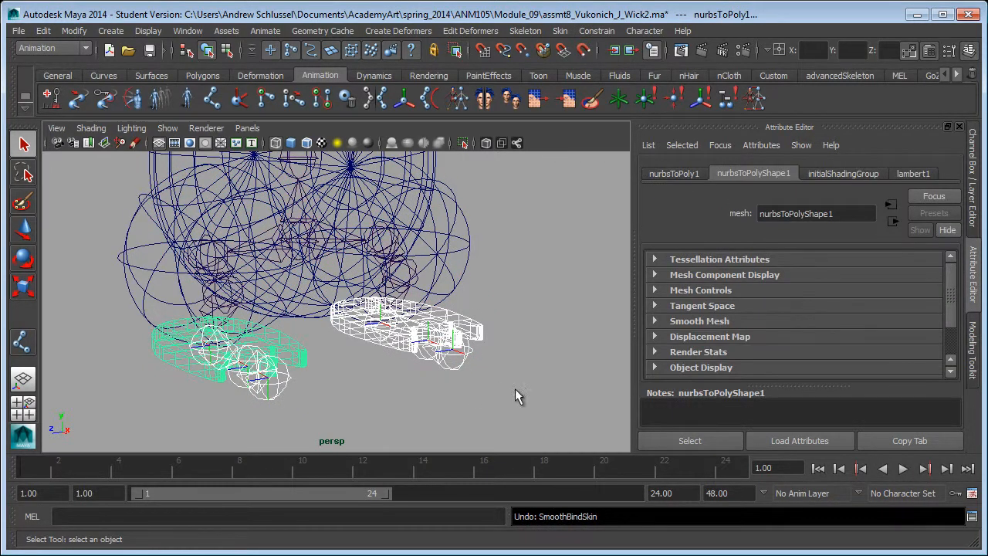
Step: Clear the selection and select the left foot mesh with its ankle and ball joints
click(484, 383)
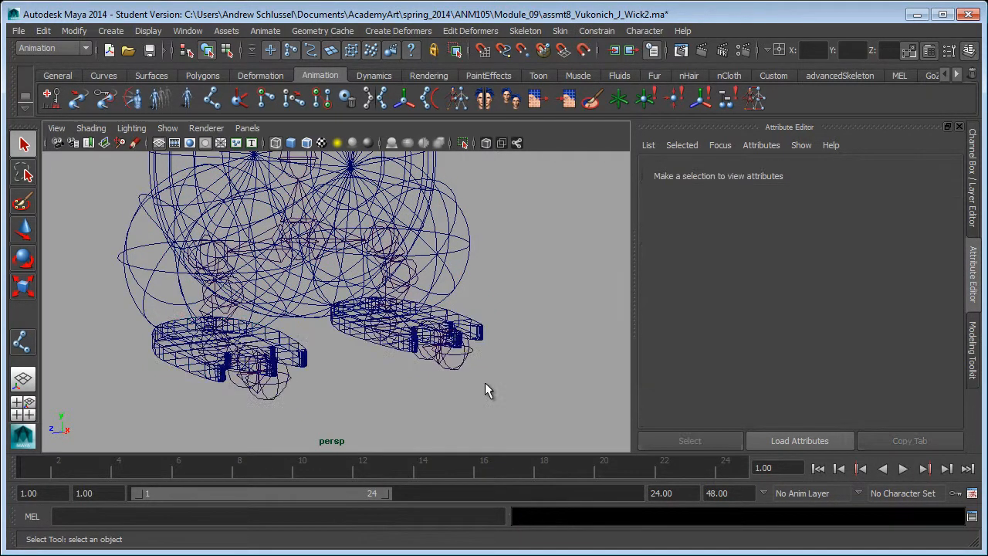
click(366, 334)
shift+click(378, 320)
shift+click(422, 355)
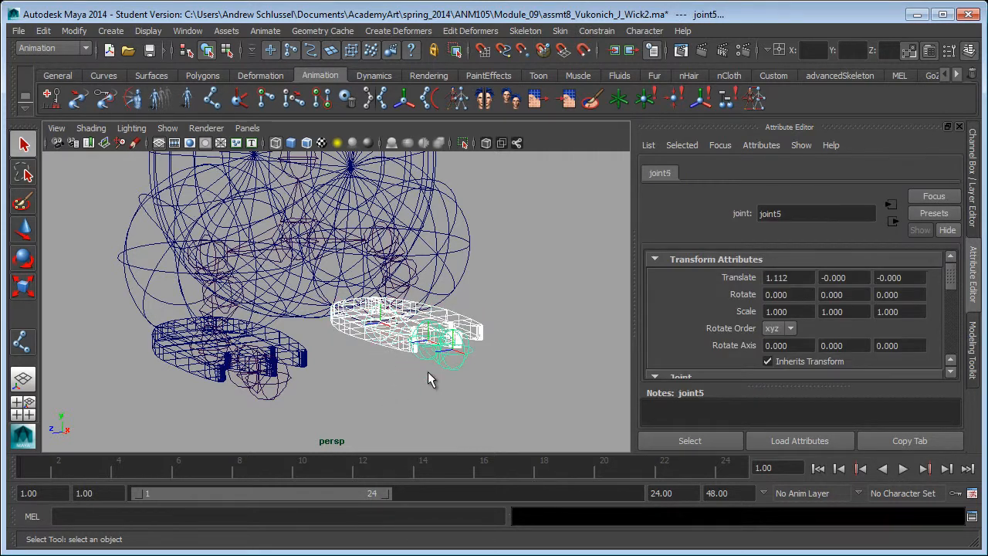
Step: Add the right foot mesh with its ankle and ball joints to the selection
shift+click(180, 358)
shift+click(198, 349)
shift+click(240, 361)
click(242, 375)
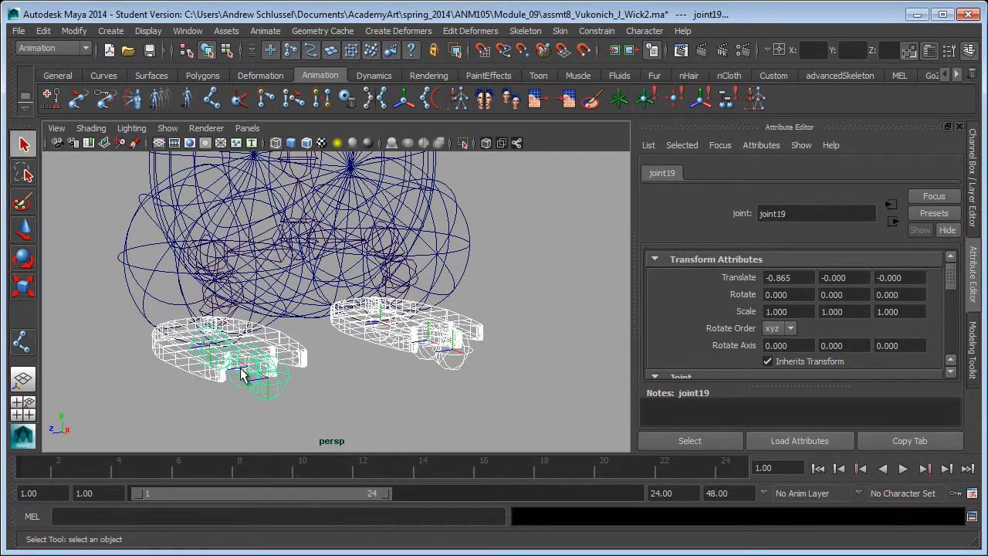
click(192, 359)
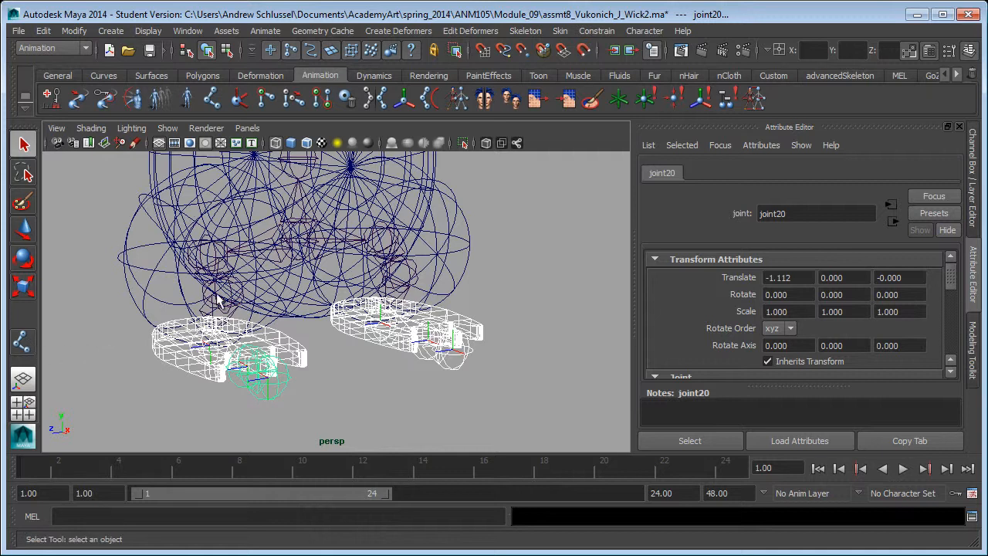
Step: Expand the joint7 hierarchy in the Outliner to check the selected foot joints, and return to the perspective view
key(space)
drag(236, 493, 272, 417)
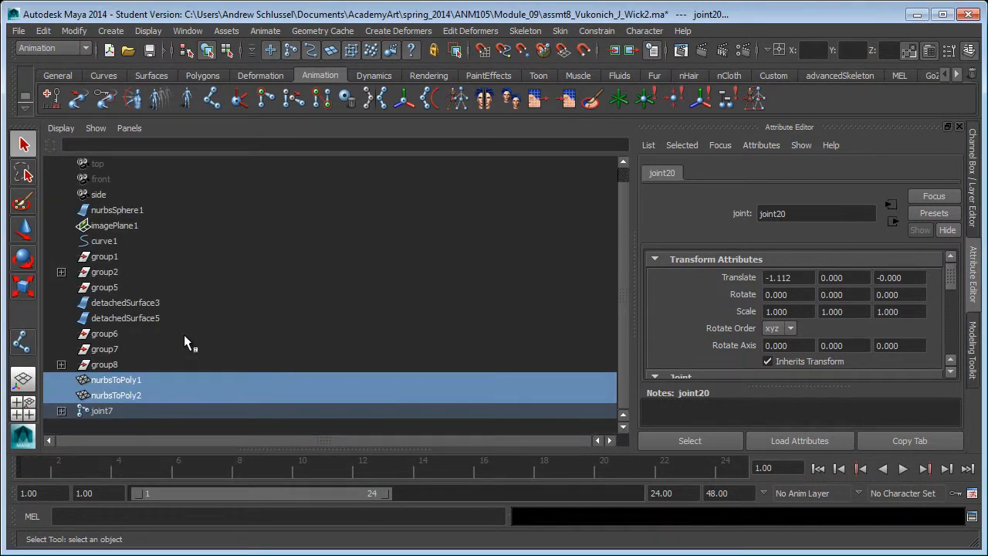
right_click(176, 307)
click(253, 478)
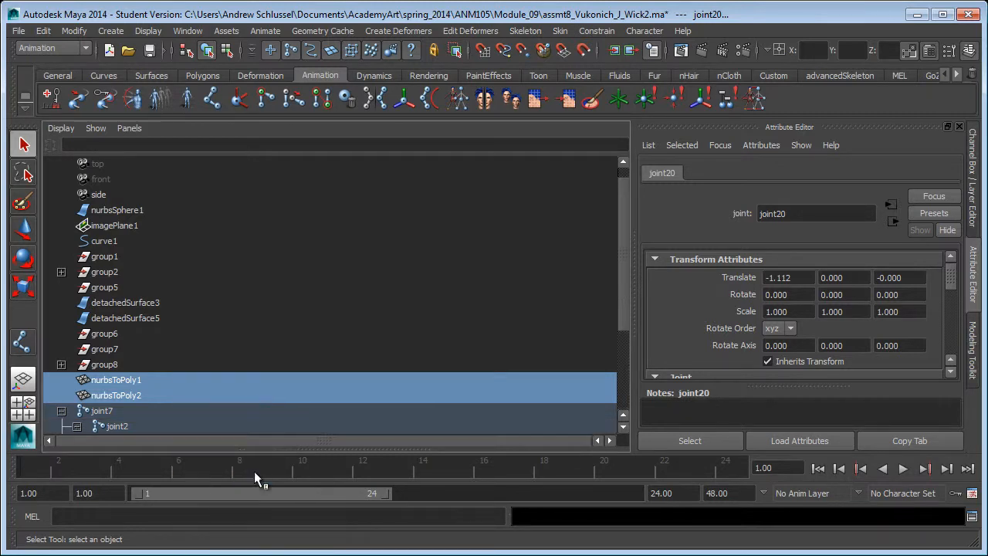
key(space)
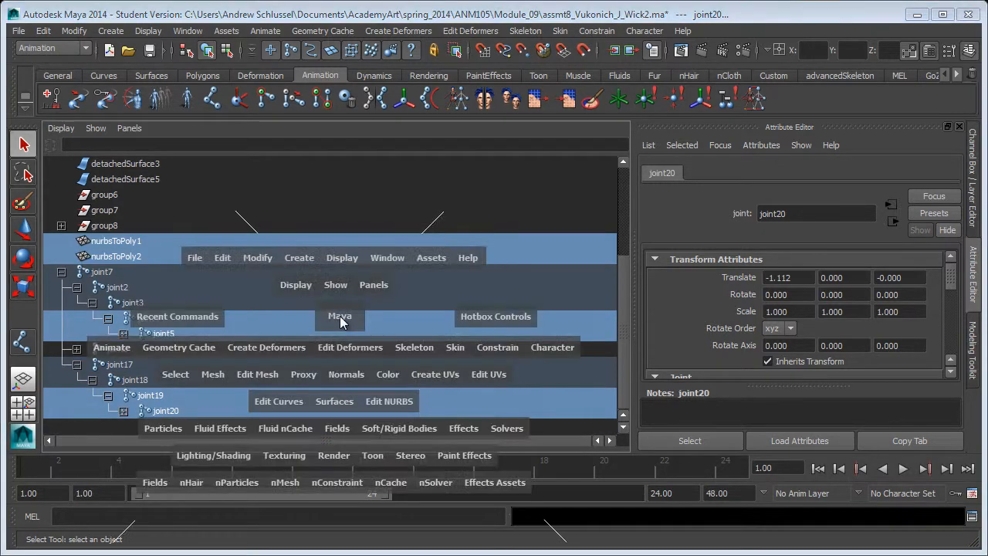
drag(342, 322, 361, 298)
Step: Smooth bind both feet to their ankle and ball joints with Bind to set to Selected joints, and clear the selection
alt+drag(420, 332, 480, 333)
click(560, 30)
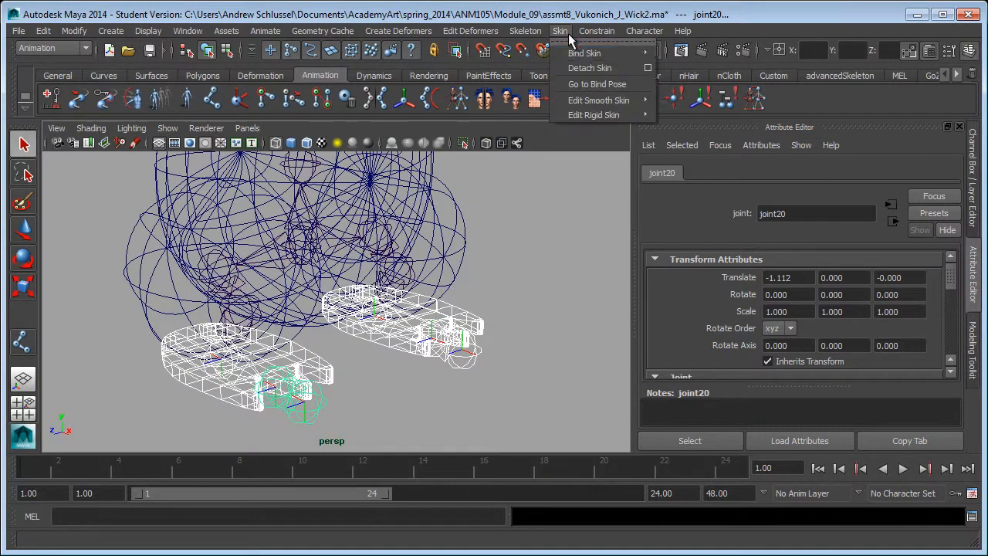
mouse_move(610, 52)
click(760, 61)
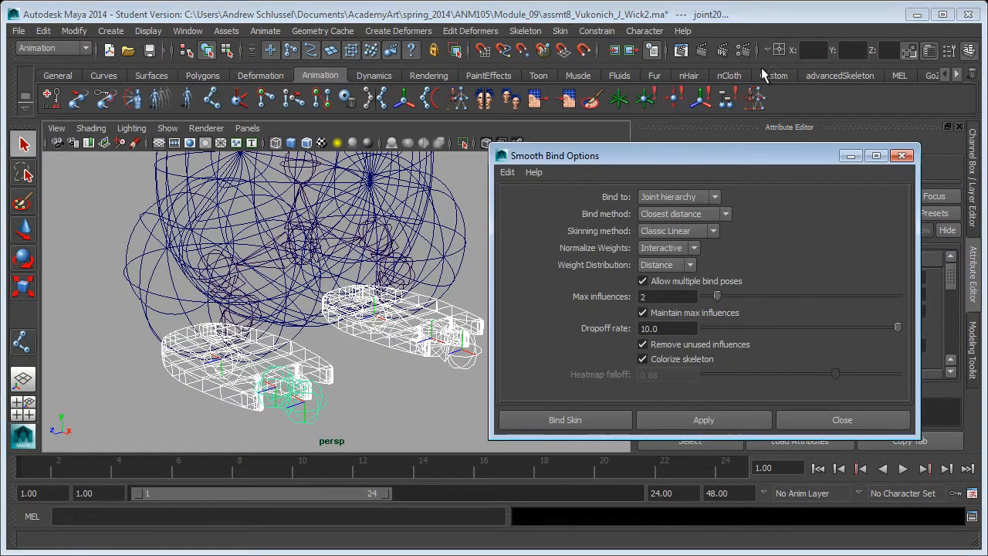
click(706, 199)
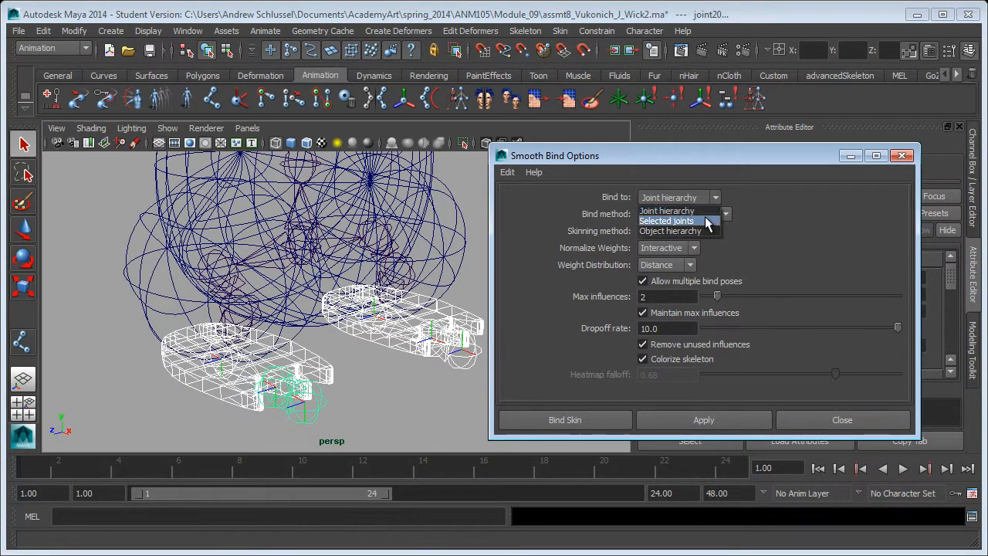
click(698, 220)
click(590, 422)
click(389, 410)
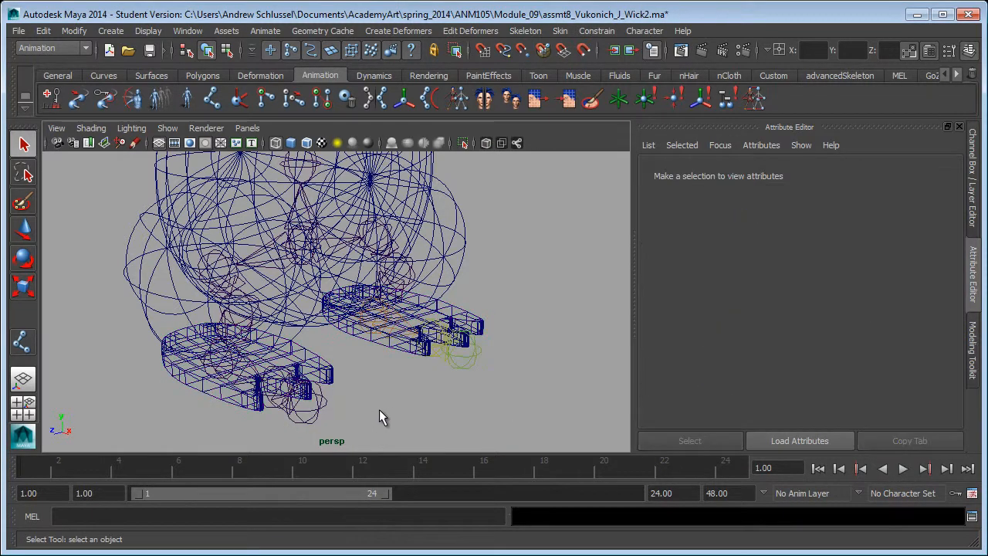
Step: Test the foot binding by rotating the right foot's ball joint about -58.8 degrees in Z, and undo the rotation
alt+drag(379, 409, 403, 390)
click(356, 406)
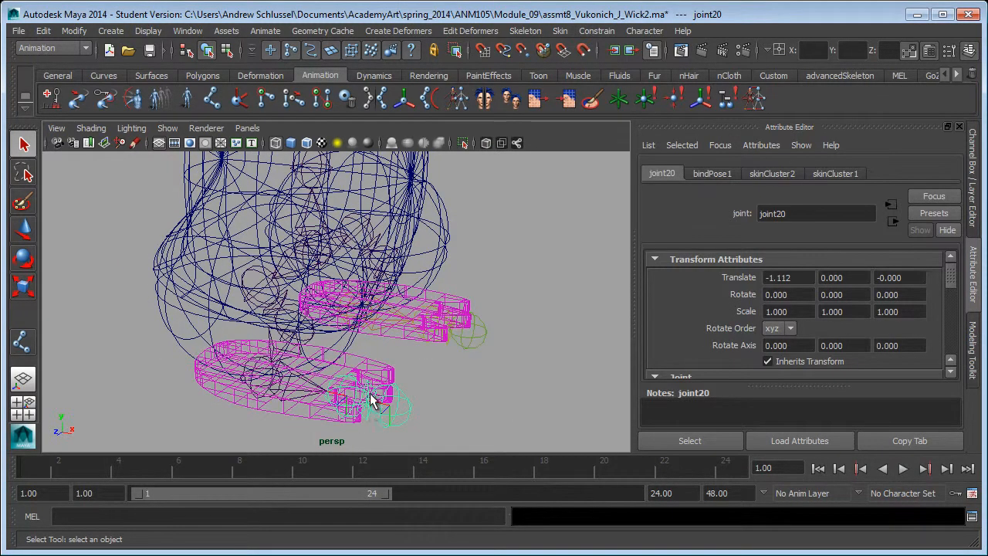
key(e)
drag(388, 359, 431, 415)
key(5)
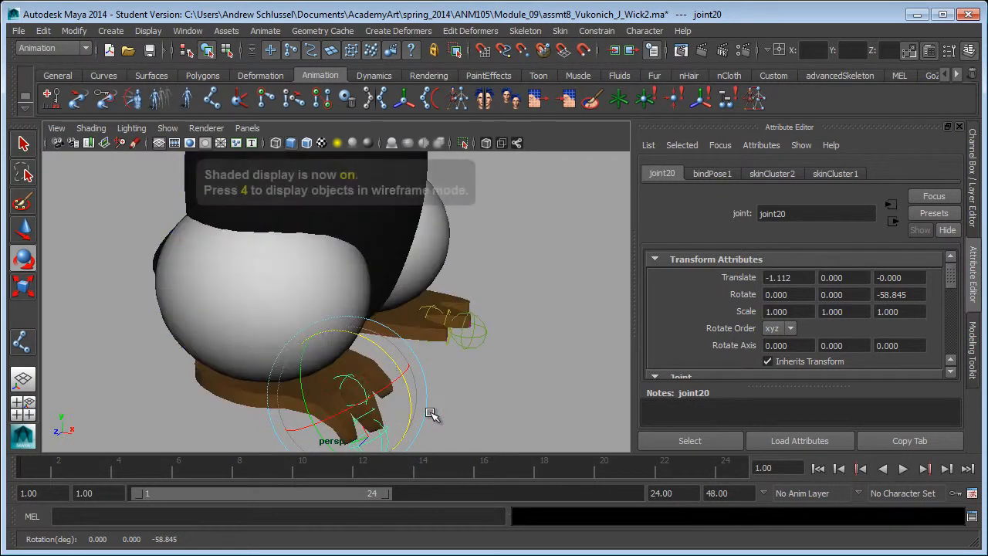
key(ctrl+z)
mouse_move(545, 379)
alt+mouse_down()
mouse_move(419, 348)
mouse_move(428, 348)
mouse_move(390, 352)
alt+mouse_up()
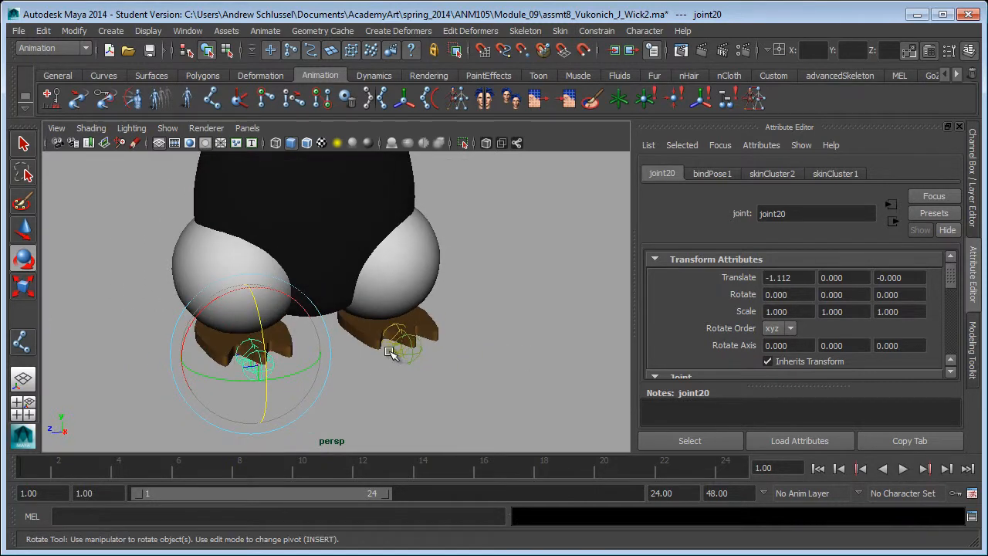
Step: Select both leg surfaces and the body surface, and hide NURBS surfaces in the perspective view
key(4)
alt+drag(478, 307, 500, 365)
click(440, 335)
shift+click(223, 325)
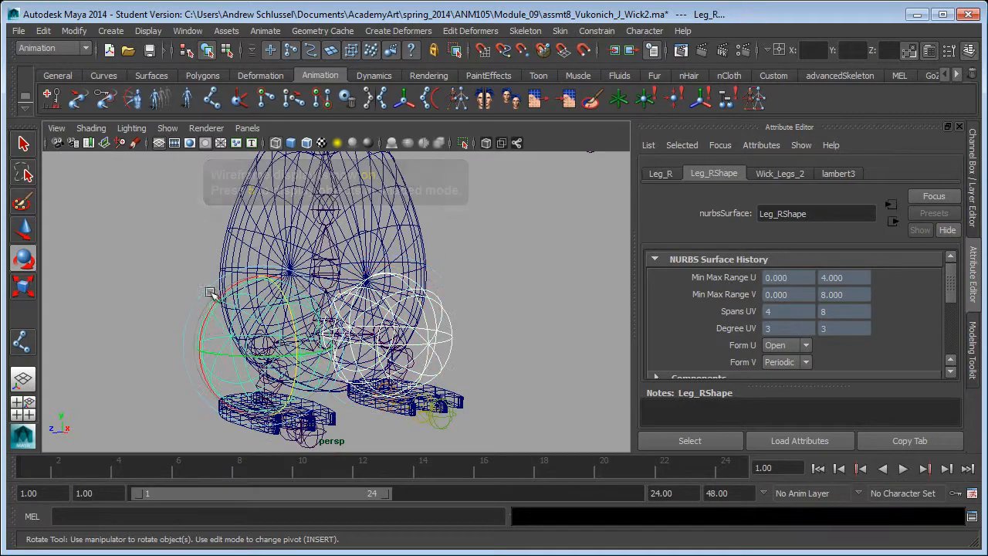
shift+click(234, 245)
mouse_move(519, 346)
alt+mouse_down()
mouse_move(402, 338)
mouse_move(513, 347)
alt+mouse_up()
click(174, 130)
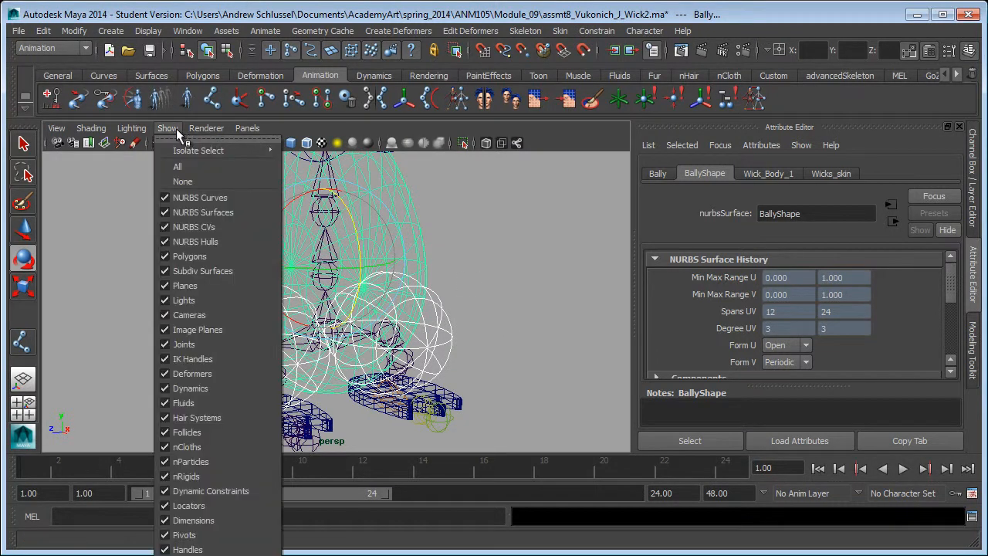
click(199, 212)
Step: Add the root joint, the spine joints up to the chest, and both shoulder joints to the selection
alt+drag(496, 335, 394, 343)
key(q)
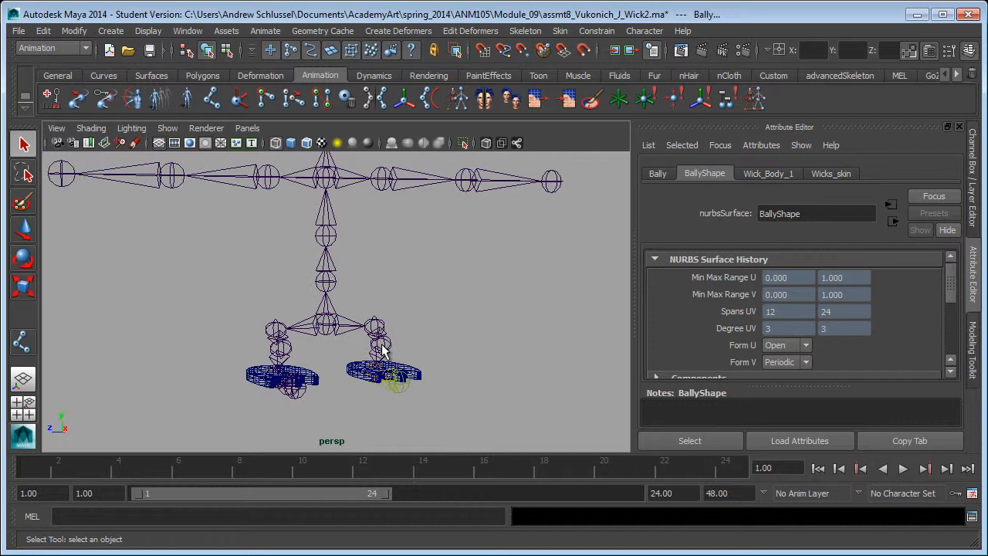
click(325, 334)
click(327, 283)
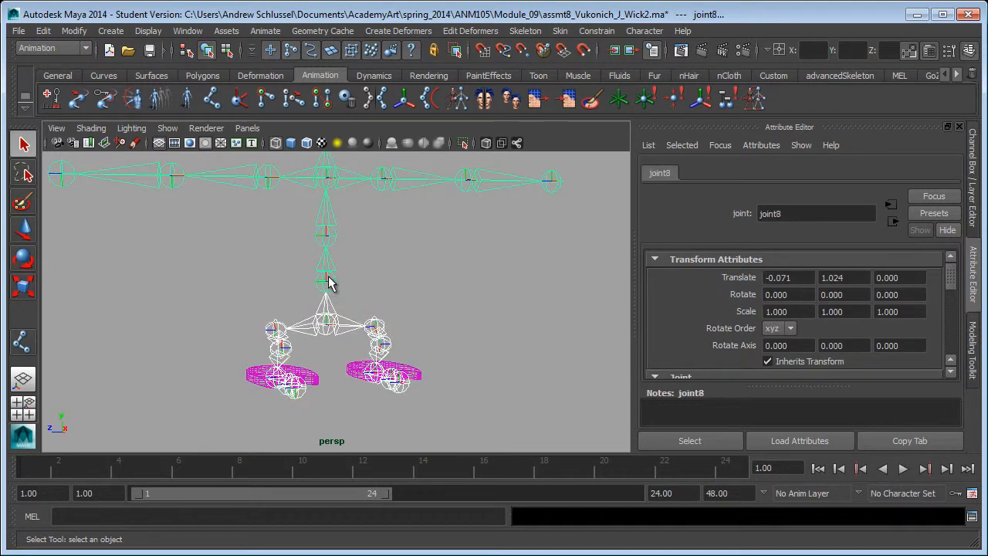
click(327, 233)
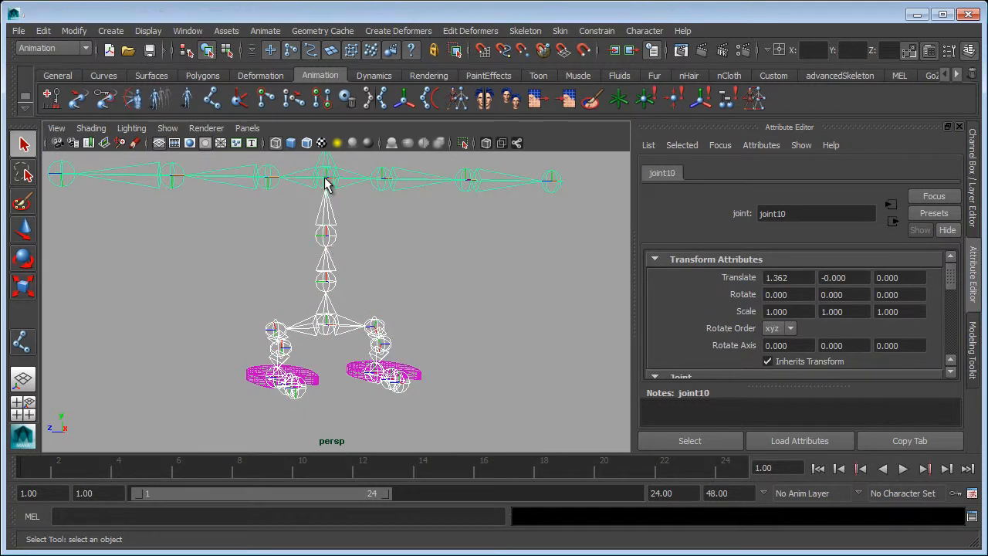
click(390, 180)
click(259, 185)
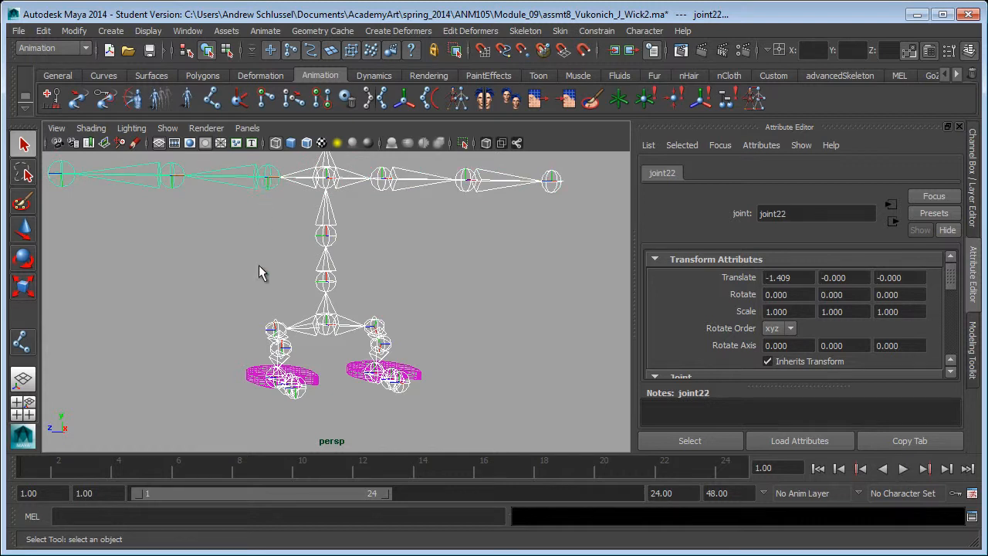
Step: Add the hip and knee joints of both legs to the selection
alt+drag(296, 394, 274, 287)
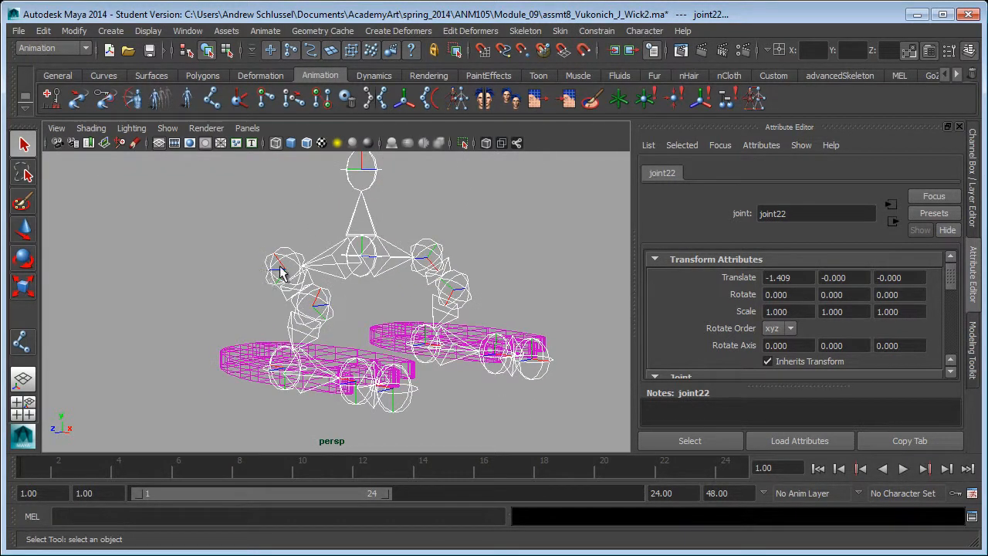
click(280, 270)
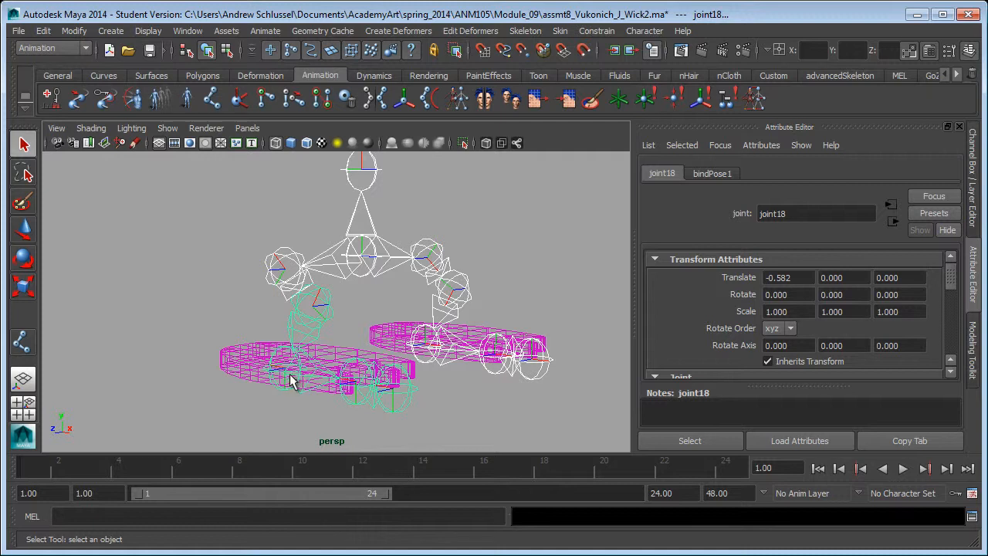
click(432, 265)
click(461, 302)
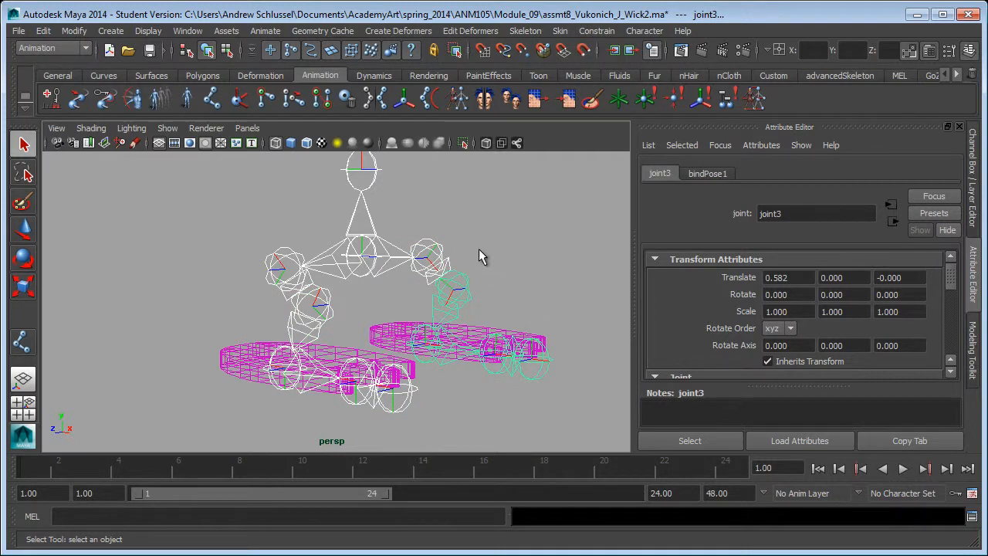
Step: Show NURBS surfaces again, smooth bind the body and legs to the selected joints, and clear the selection
alt+drag(481, 277, 466, 264)
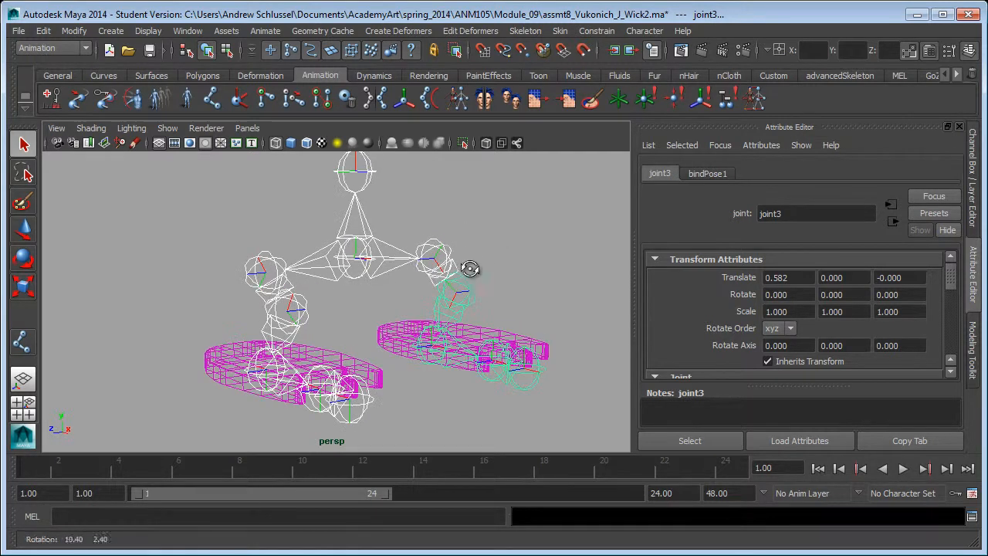
click(178, 133)
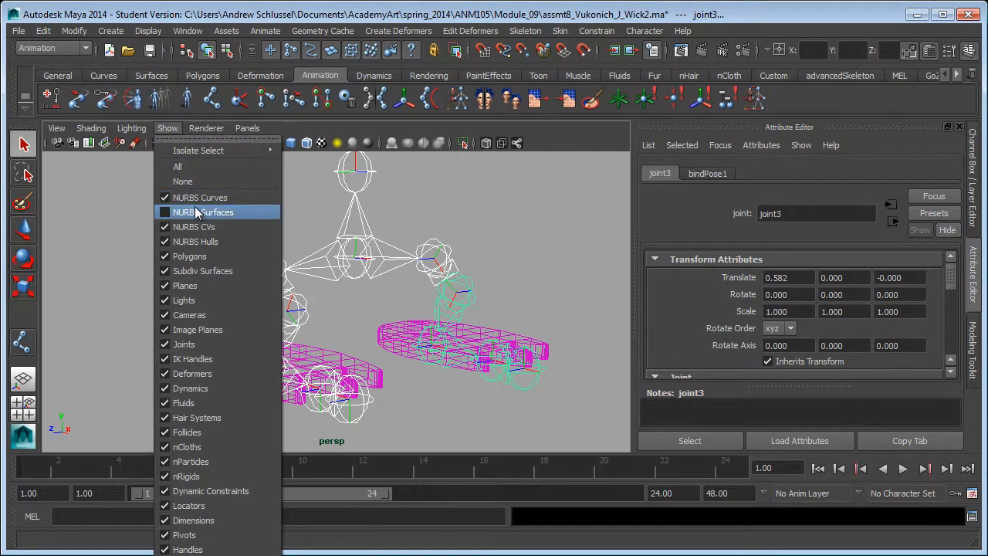
click(197, 197)
alt+drag(513, 282, 440, 278)
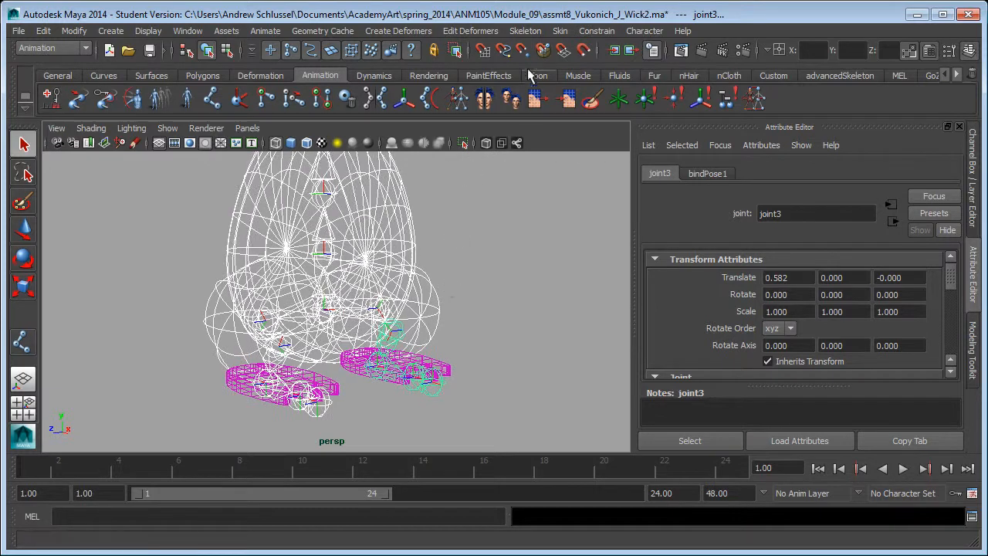
click(559, 31)
mouse_move(585, 54)
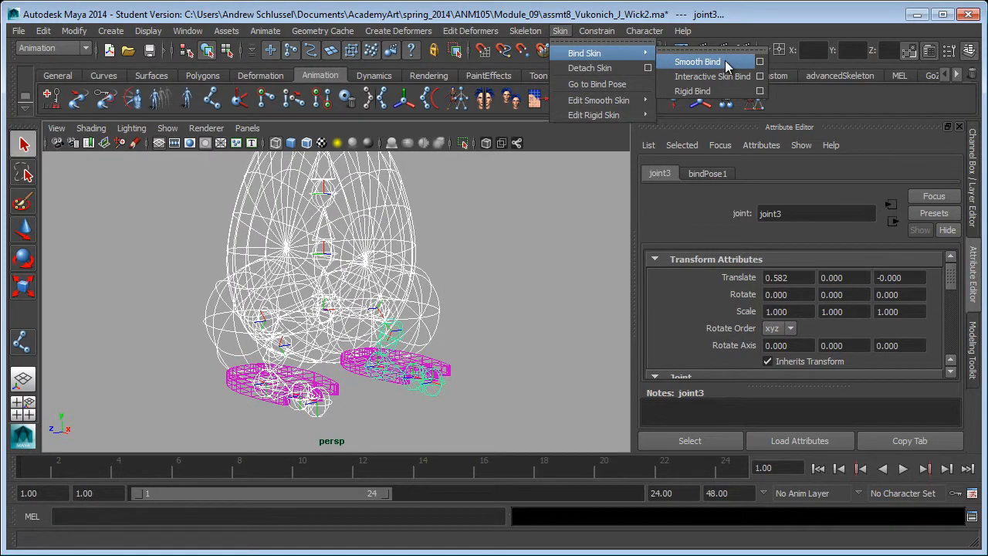
click(695, 62)
click(543, 269)
Step: Test the body binding by rotating the left hip joint about -37.4 degrees in Z, and undo the rotation
alt+drag(543, 268, 487, 309)
key(5)
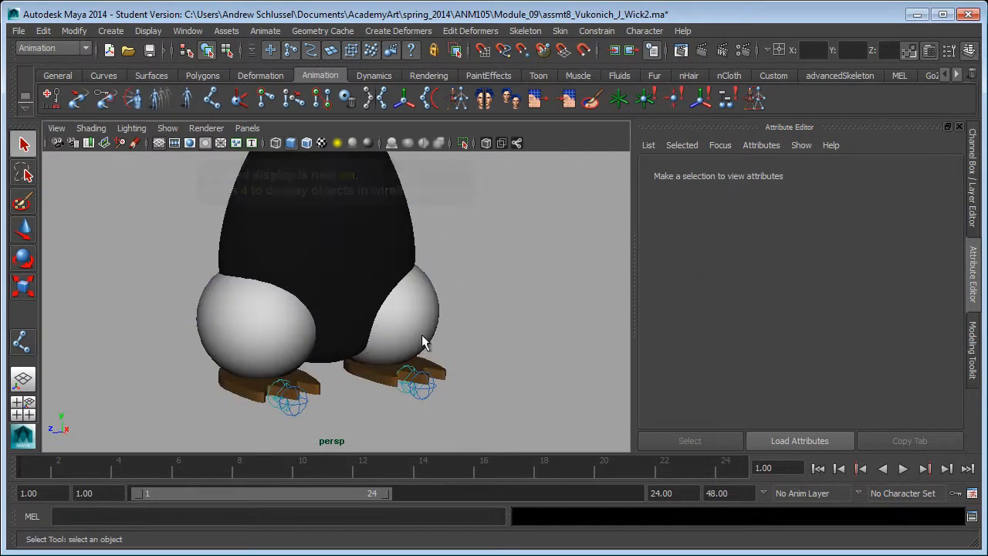
key(4)
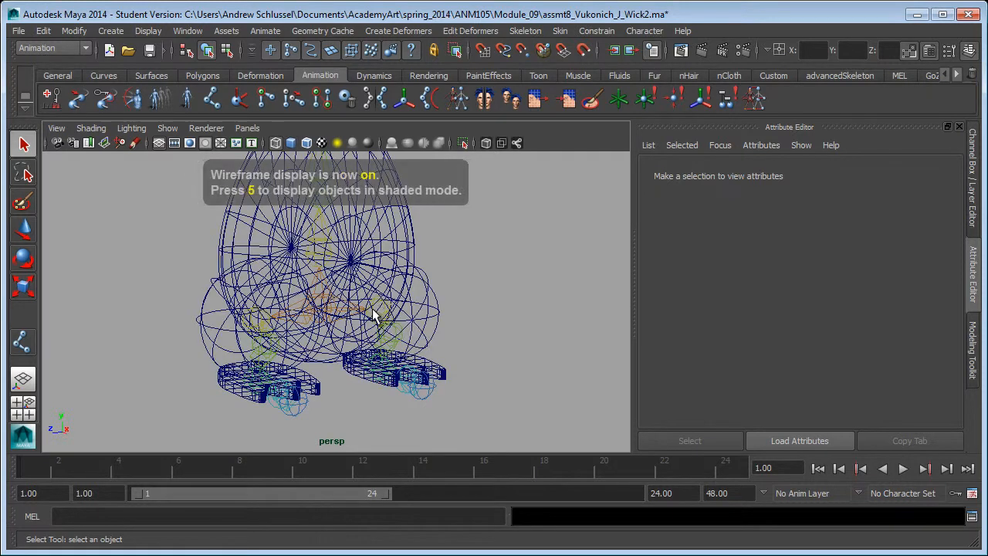
click(386, 312)
key(e)
mouse_move(415, 297)
mouse_down()
mouse_move(434, 331)
mouse_move(409, 311)
mouse_move(423, 294)
mouse_up()
key(5)
key(ctrl+z)
key(ctrl+z)
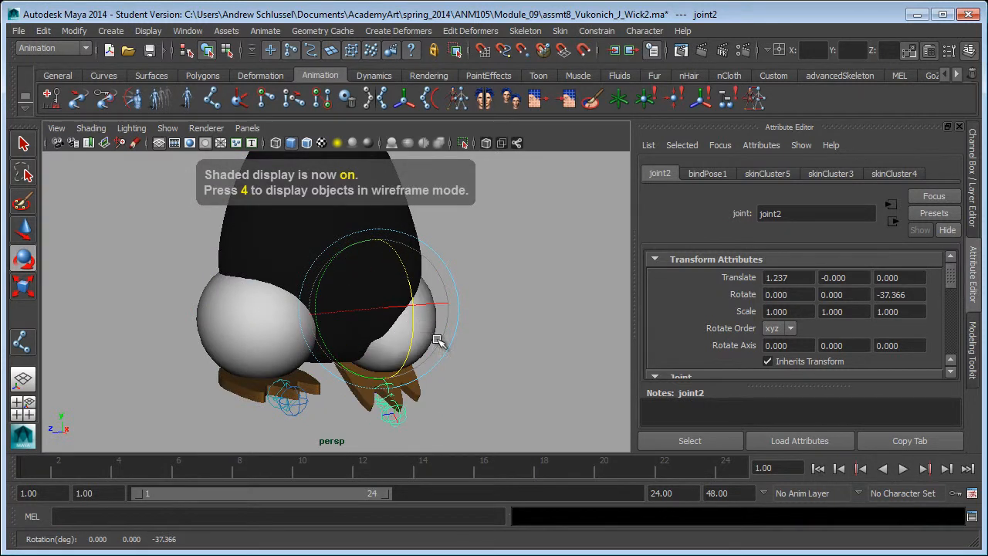
Step: Test the left ankle joint by rotating it about -30.1 degrees in Z, and undo the rotation
click(502, 370)
click(408, 378)
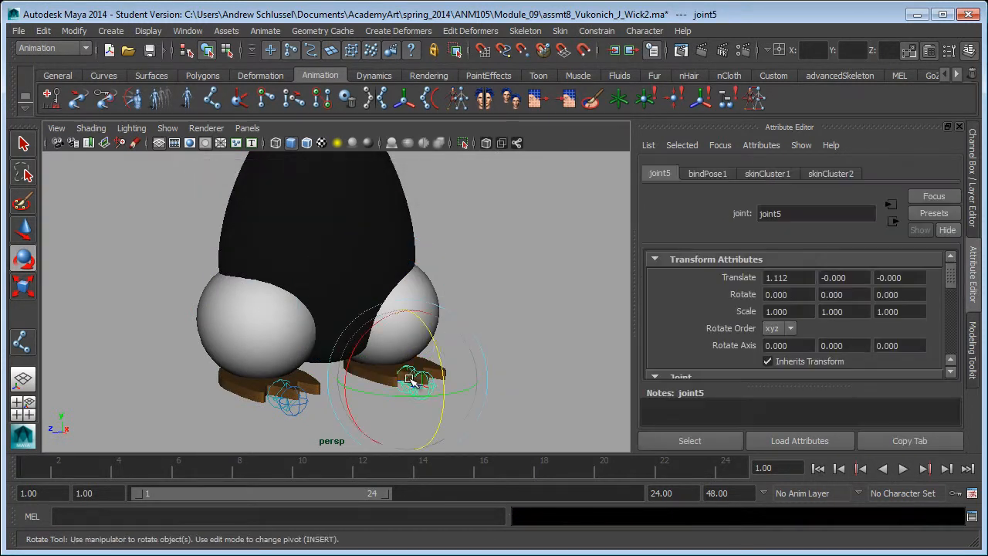
key(Up)
drag(409, 342, 424, 378)
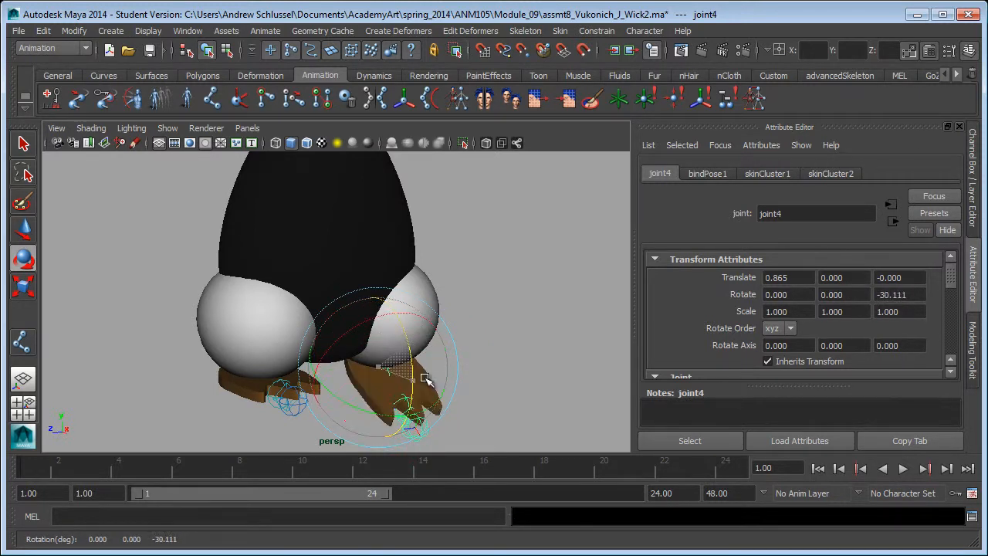
key(ctrl+z)
Step: Parent the right upper arm surface to the right shoulder joint, joint22
alt+drag(515, 276, 497, 387)
key(4)
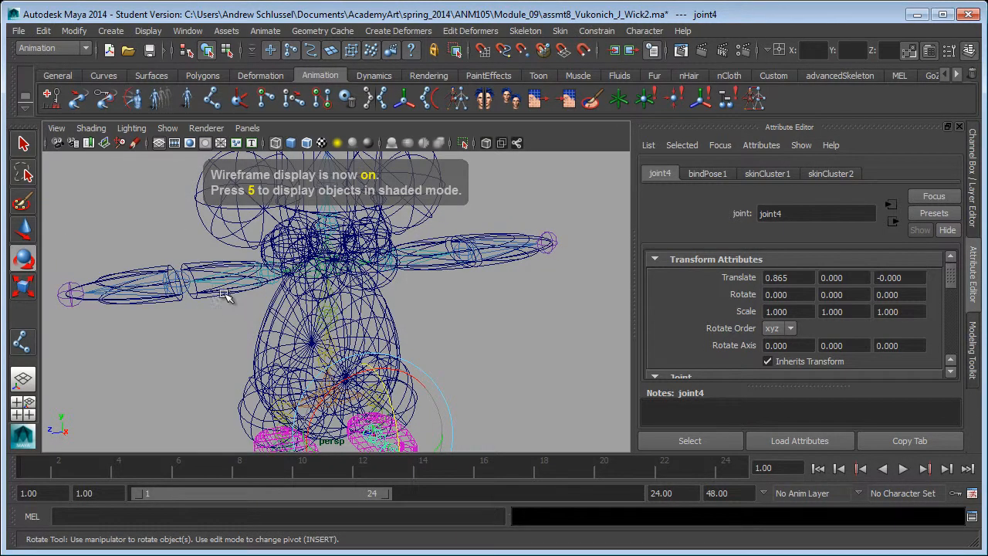
click(223, 294)
key(q)
shift+click(243, 281)
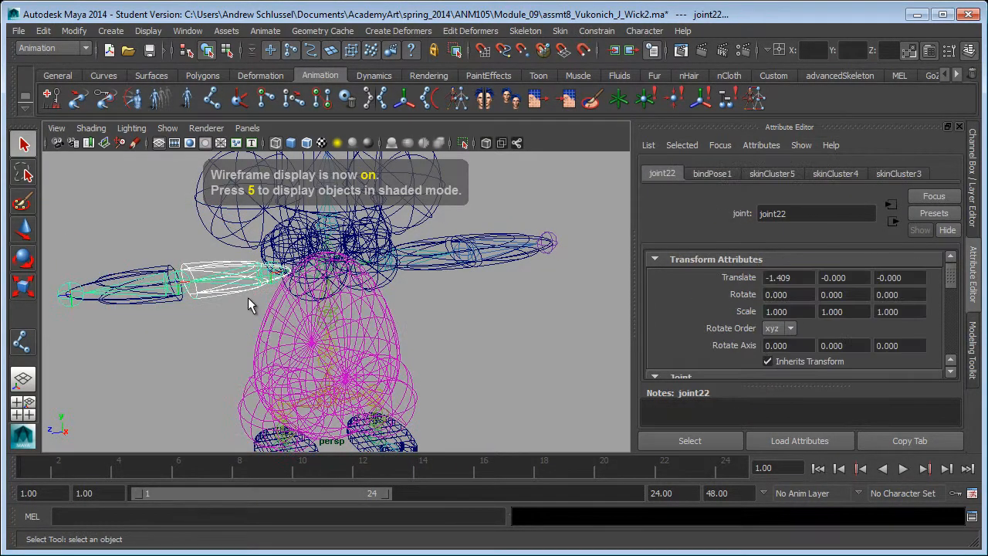
key(p)
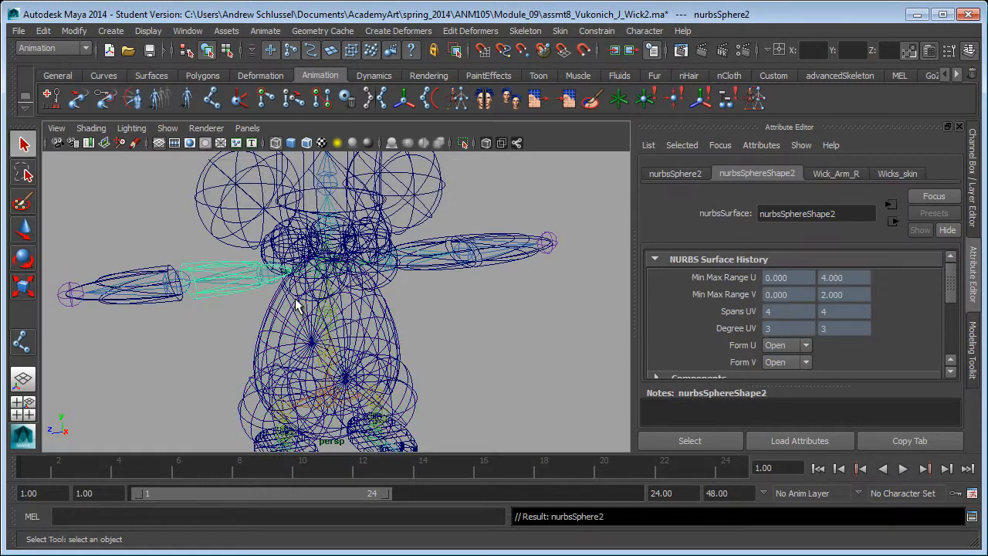
Step: Try to parent the right forearm surface to its elbow joint, joint23
click(139, 278)
key(Up)
key(shift+p)
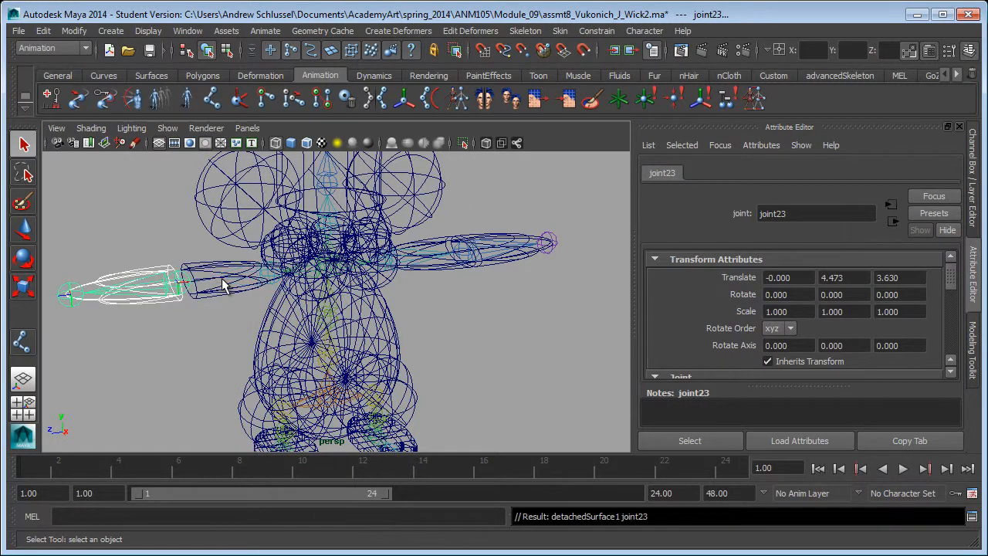
Step: Parent the left upper arm surface to the left shoulder joint, joint11
click(435, 276)
key(Up)
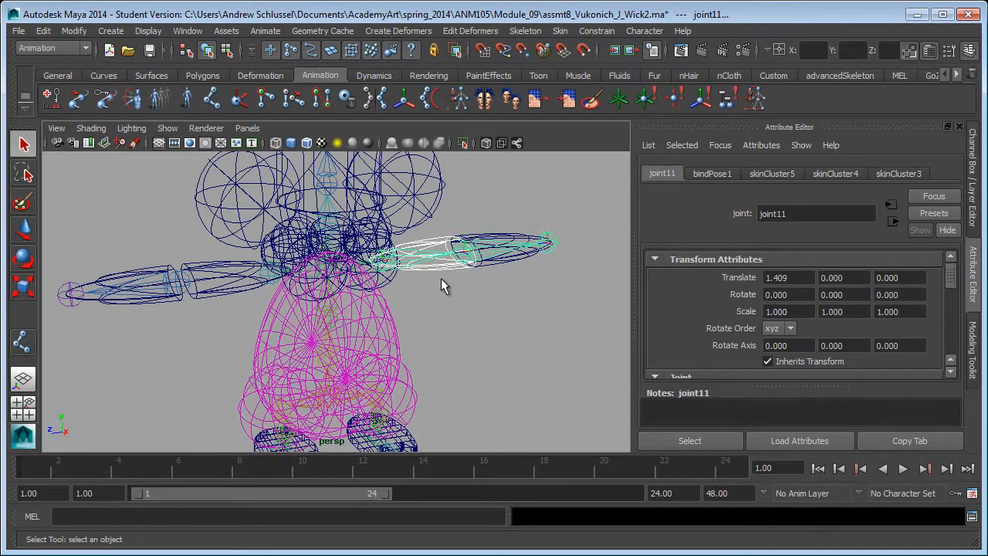
key(Down)
Step: Parent the left forearm surface to the left elbow joint
click(503, 267)
drag(502, 220, 506, 265)
click(506, 264)
shift+drag(496, 230, 226, 292)
key(p)
Step: Select the cluster of neckline surfaces around the base of the neck
alt+right_drag(226, 292, 366, 270)
alt+drag(365, 270, 359, 261)
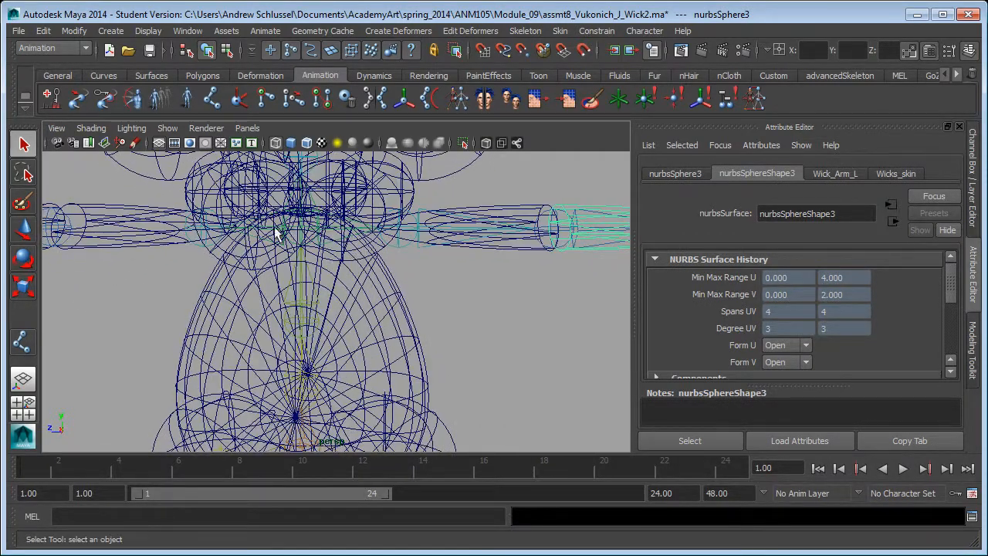
click(406, 185)
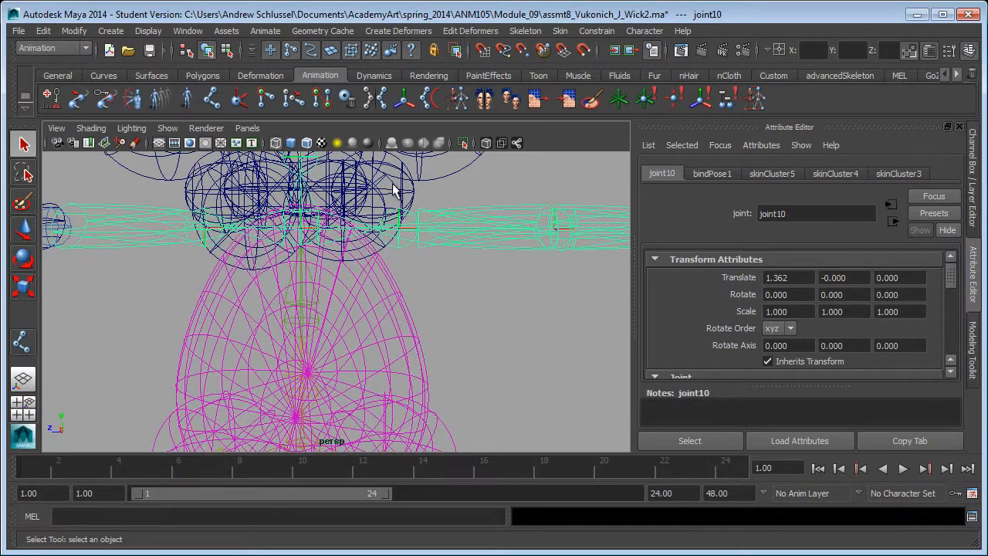
click(332, 202)
click(180, 193)
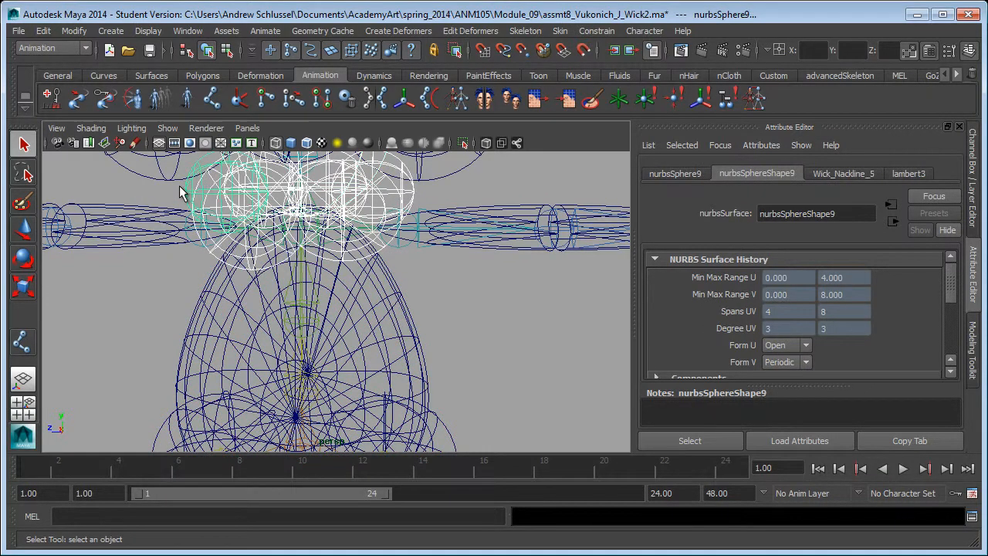
alt+right_drag(497, 263, 363, 241)
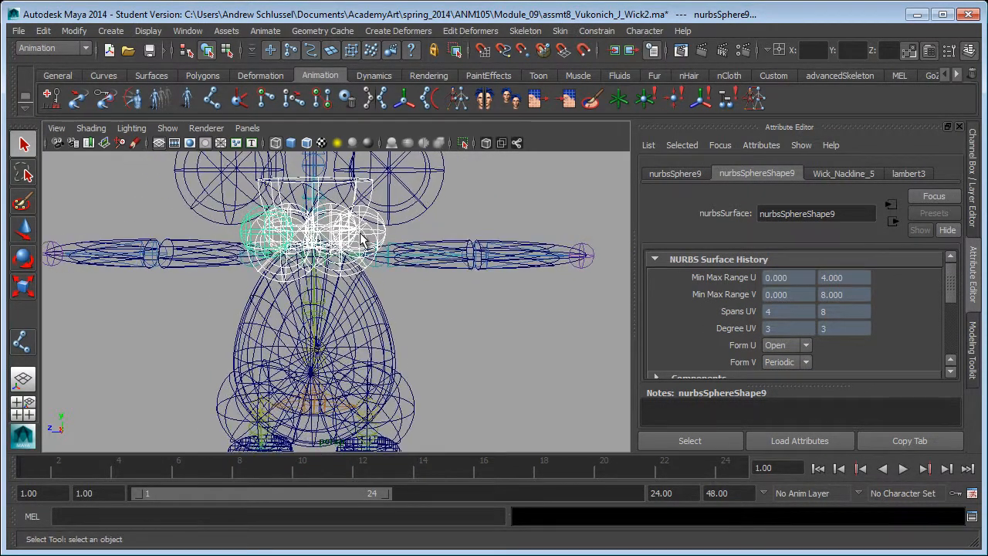
alt+middle_drag(405, 221, 462, 286)
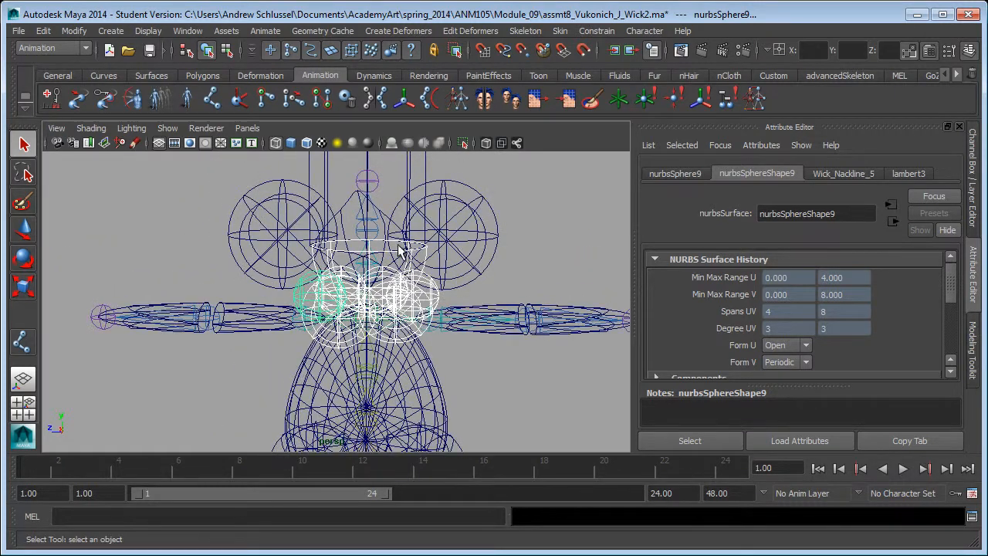
Step: Drop the lower head surface from the selection and parent the neckline spheres to the upper chest joint, joint10
ctrl+drag(426, 258, 426, 260)
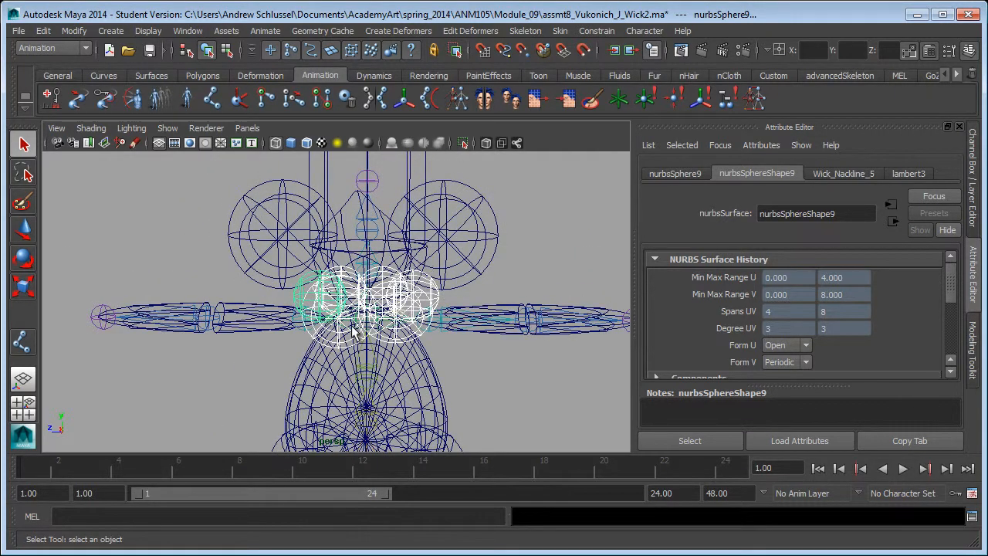
alt+right_drag(256, 342, 584, 341)
click(468, 294)
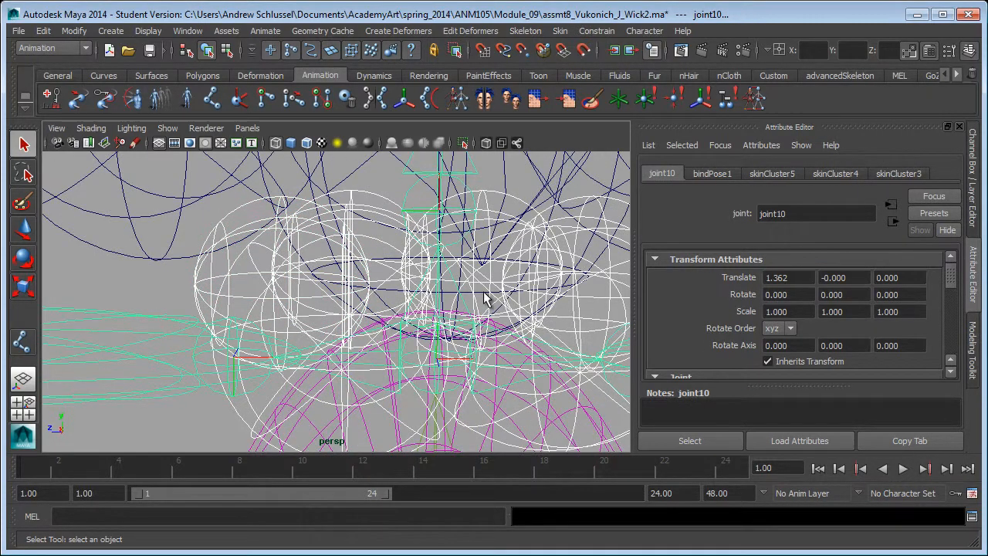
key(p)
alt+right_drag(484, 292, 361, 310)
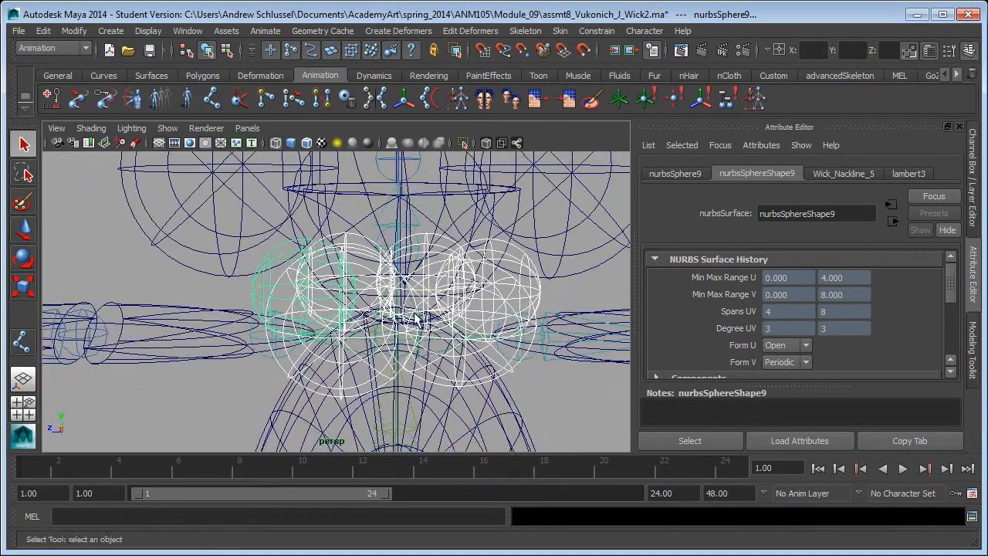
Step: Parent the character's head, hat, beak and cheek surfaces to the joint at the base of the head
alt+middle_drag(409, 309, 413, 438)
alt+drag(417, 403, 459, 355)
alt+right_drag(444, 348, 182, 351)
alt+right_drag(323, 244, 315, 271)
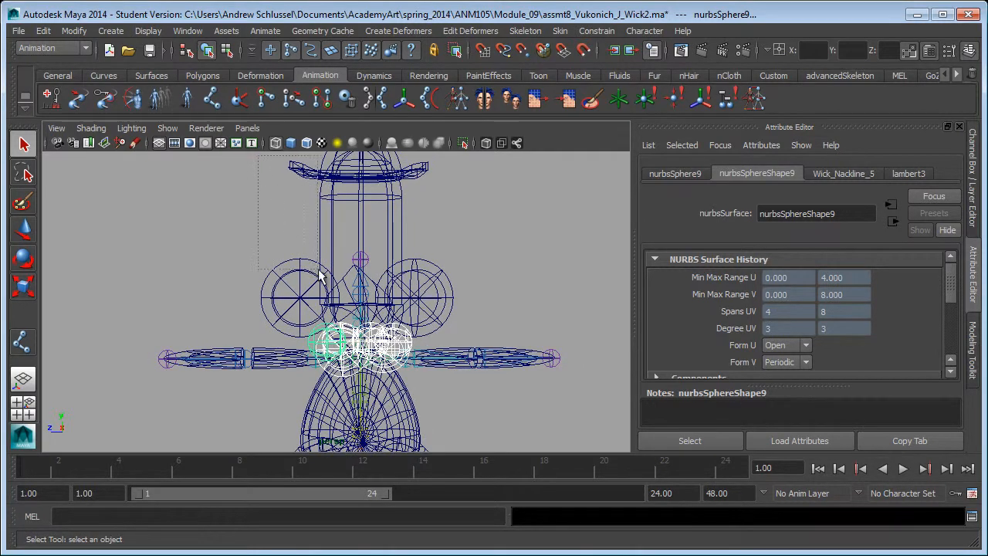
click(401, 306)
click(450, 281)
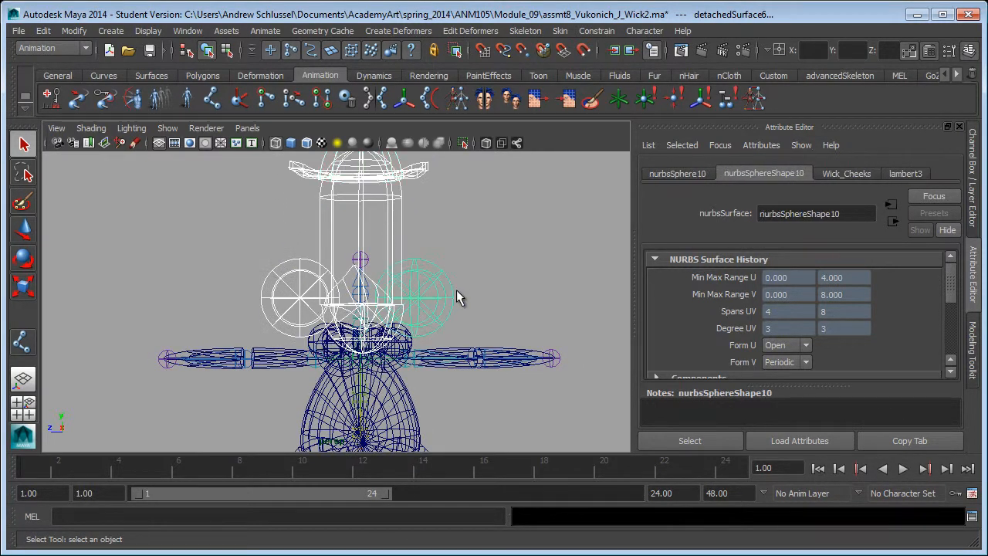
alt+right_drag(283, 366, 477, 360)
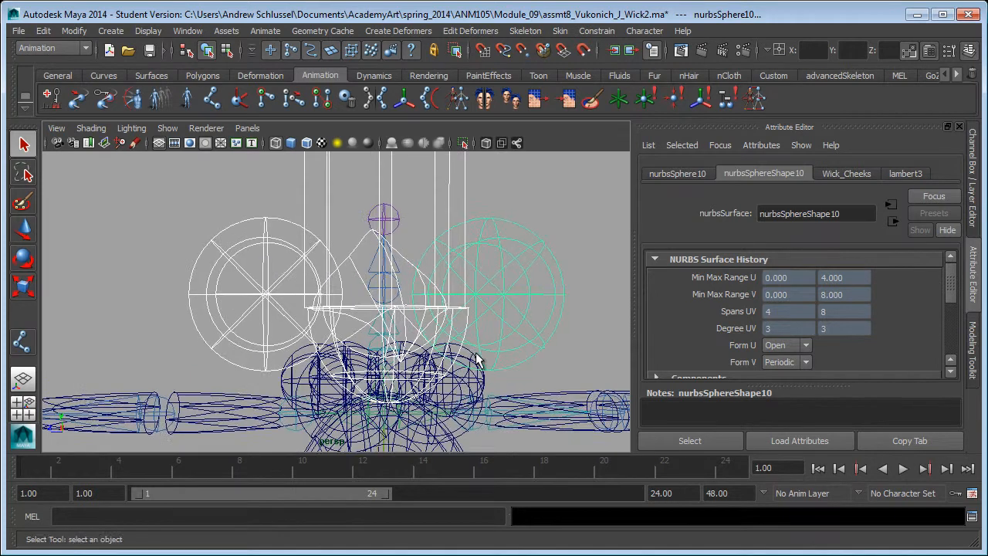
click(386, 332)
click(429, 327)
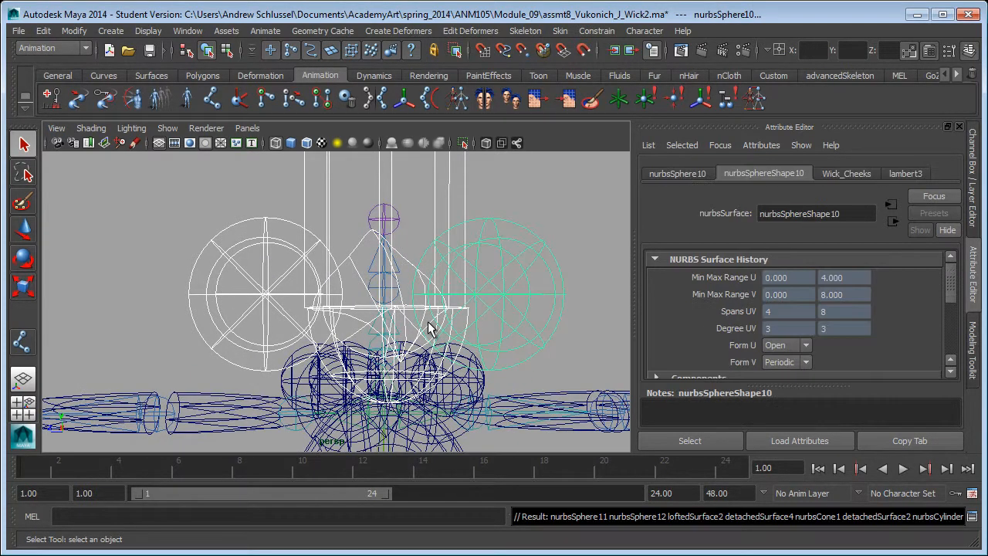
Step: Test the rig in shaded display by moving root joint joint7, and undo the move
key(5)
alt+right_drag(533, 324, 379, 326)
click(435, 362)
key(w)
drag(386, 349, 450, 340)
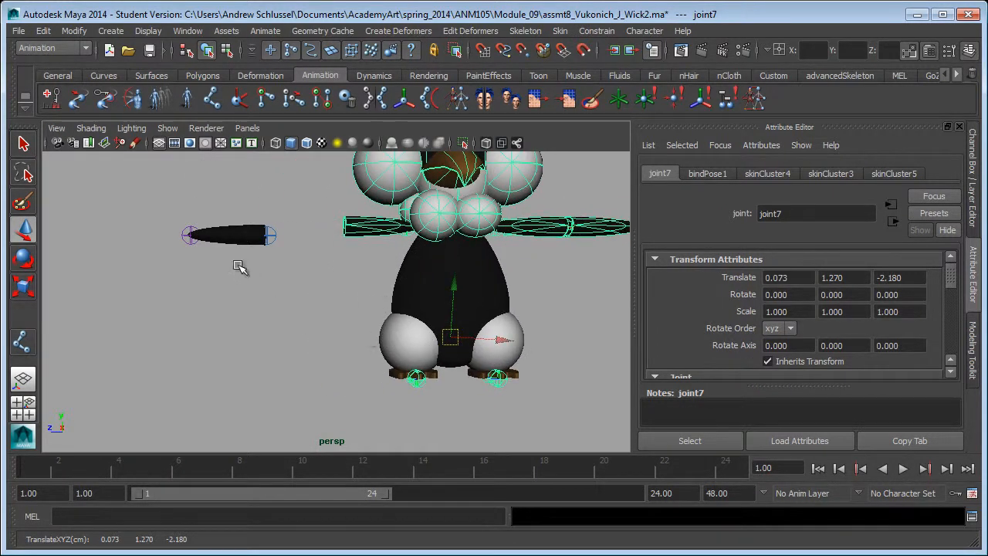
key(ctrl+z)
Step: Test-move the right elbow joint, joint23, in wireframe display, undo the move and check its parent in the joint hierarchy
key(4)
alt+right_drag(214, 271, 359, 272)
alt+middle_drag(324, 260, 509, 434)
click(344, 295)
drag(349, 303, 265, 362)
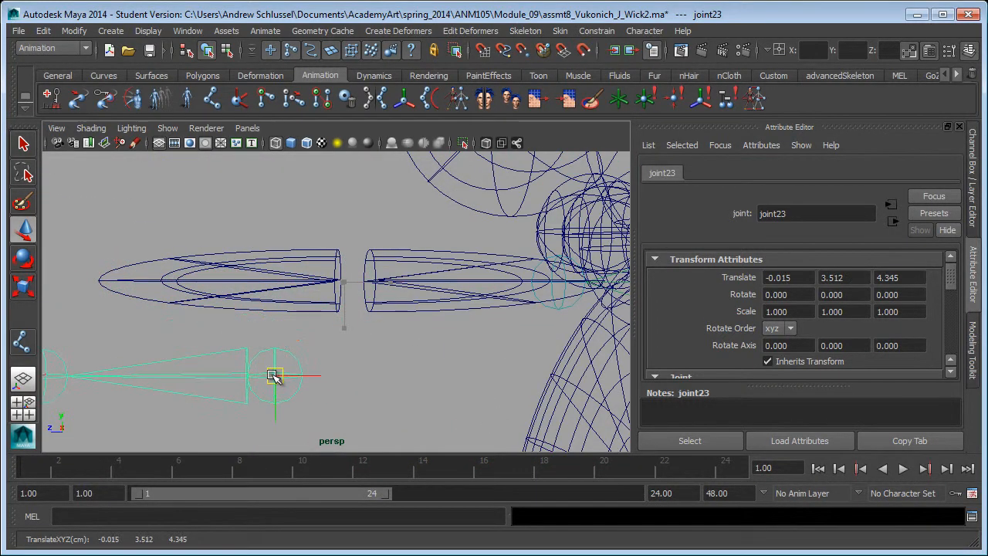
key(ctrl+z)
key(Down)
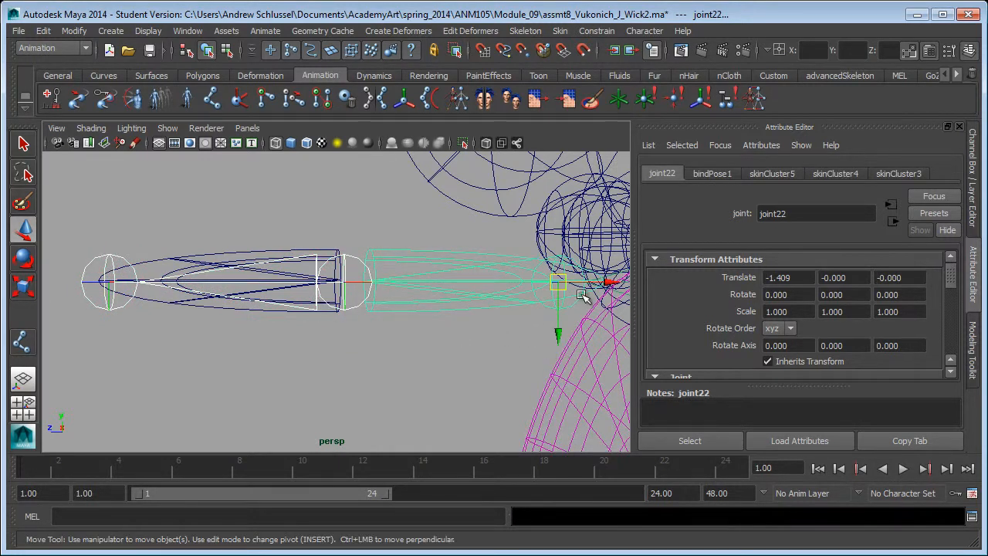
key(Up)
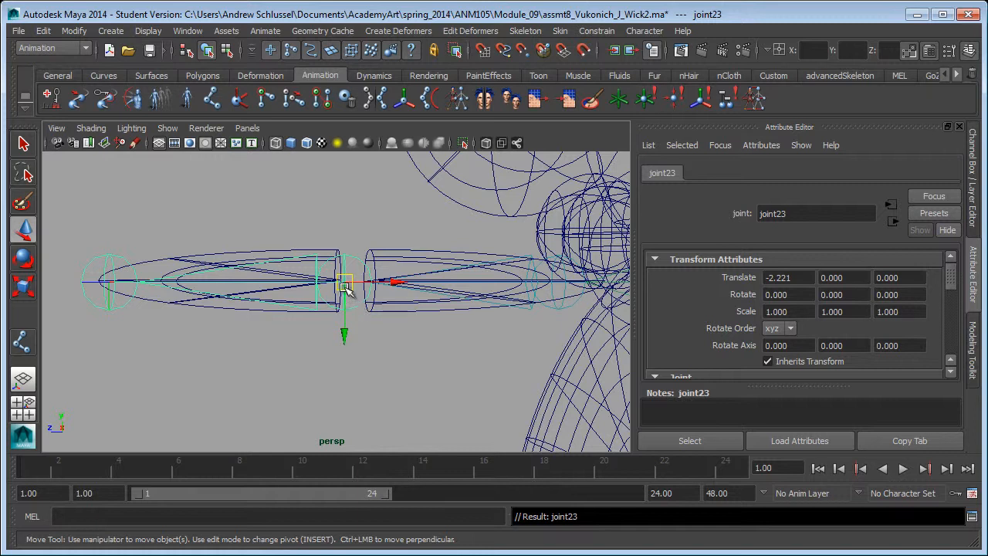
Step: Parent the right forearm surface to the right elbow joint, joint23
click(270, 345)
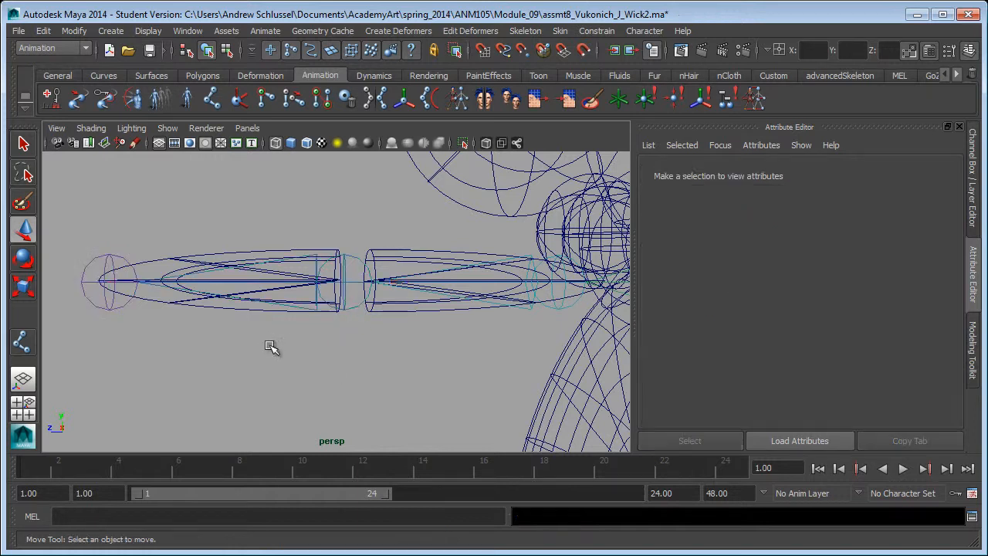
click(212, 305)
click(241, 305)
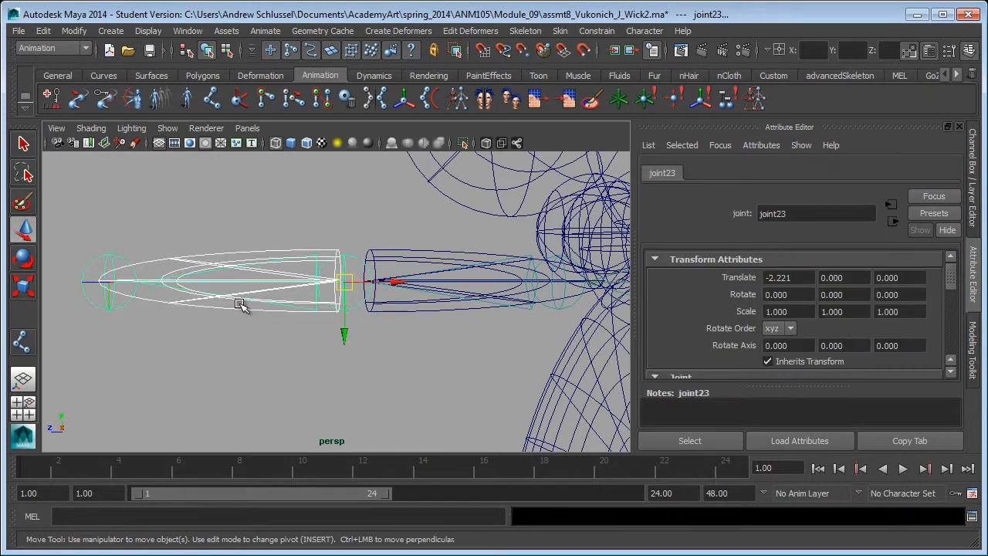
click(334, 248)
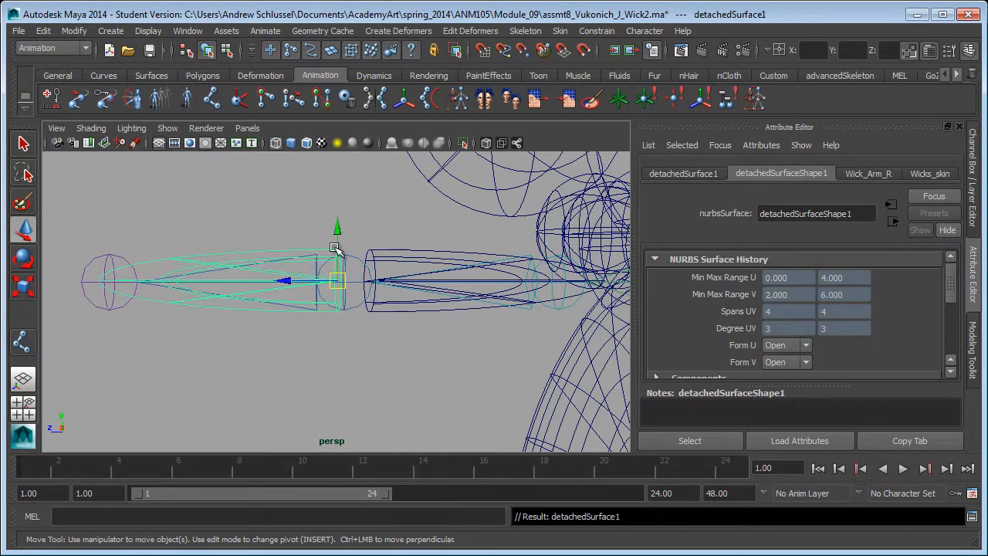
Step: Test how the whole body follows in shaded display by moving root joint joint7, and undo the changes
key(5)
key(space)
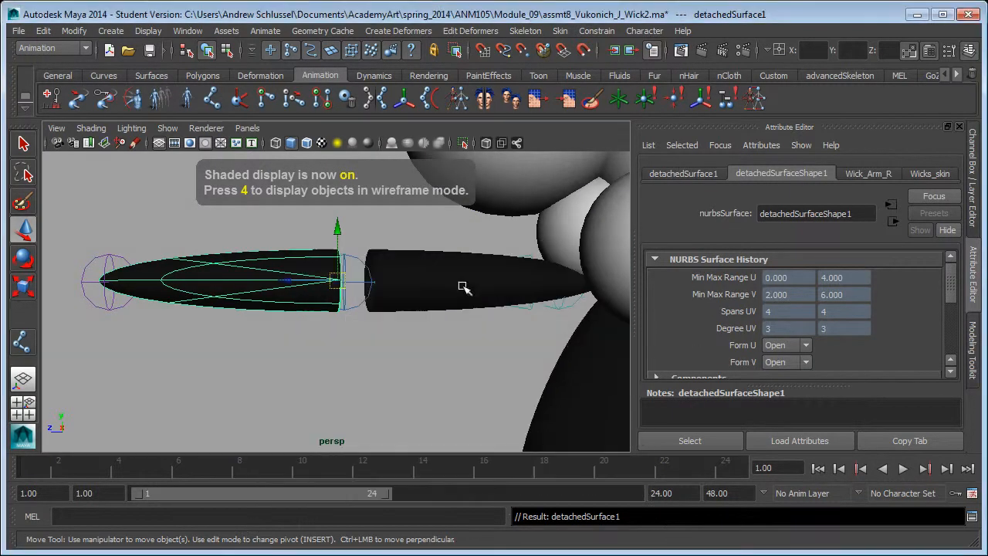
alt+drag(419, 327, 440, 334)
alt+right_drag(440, 335, 213, 343)
alt+middle_drag(510, 347, 358, 349)
alt+drag(358, 349, 383, 357)
drag(317, 389, 308, 310)
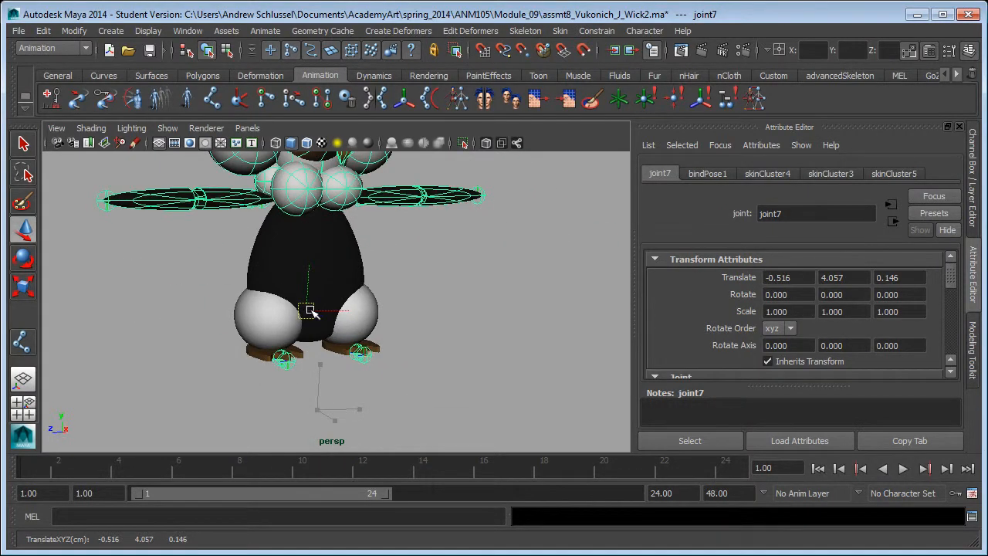
key(ctrl+z)
key(ctrl+z)
key(ctrl+z)
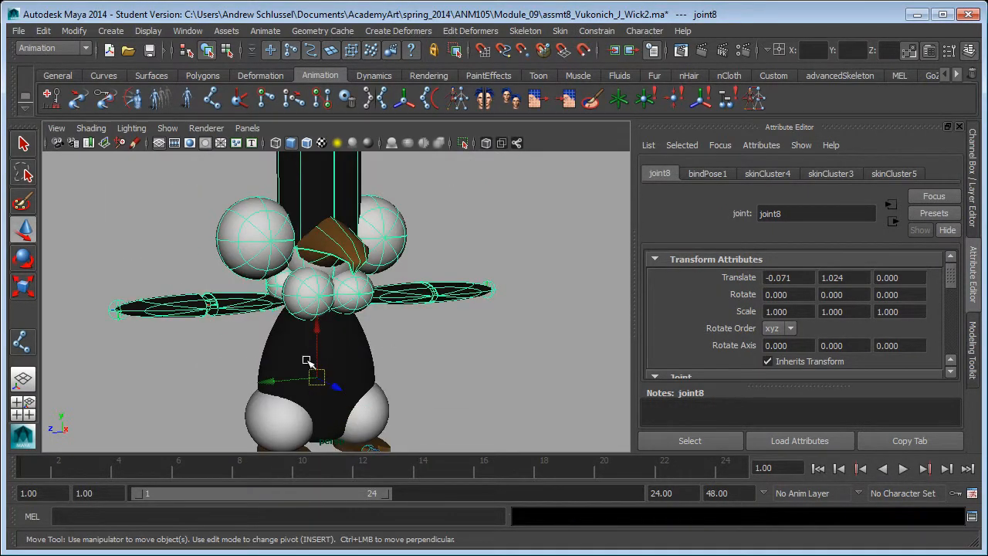
Step: Test-rotate the lower spine joint, joint8, undo the rotation and clear the selection
key(e)
drag(286, 332, 347, 336)
key(ctrl+z)
key(ctrl+z)
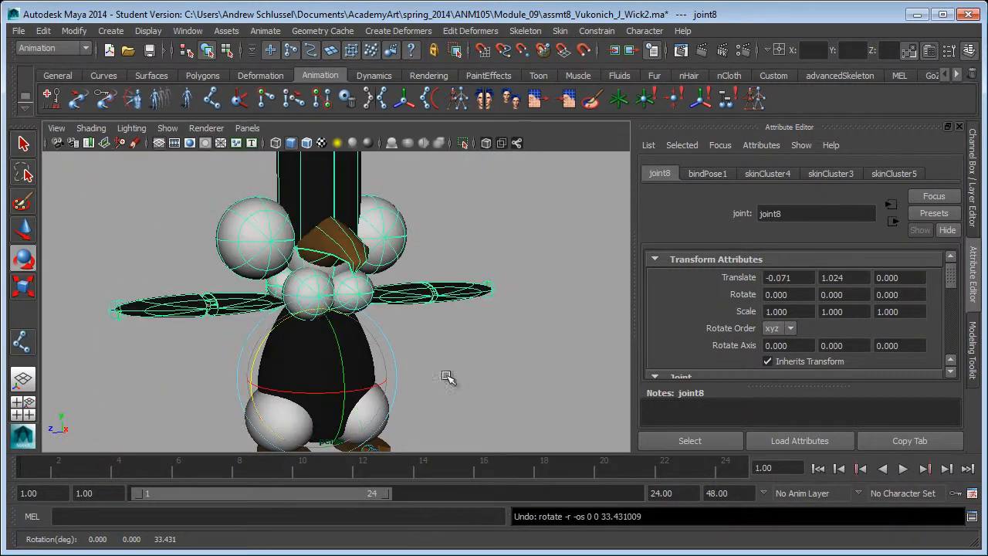
click(441, 363)
alt+drag(564, 361, 408, 366)
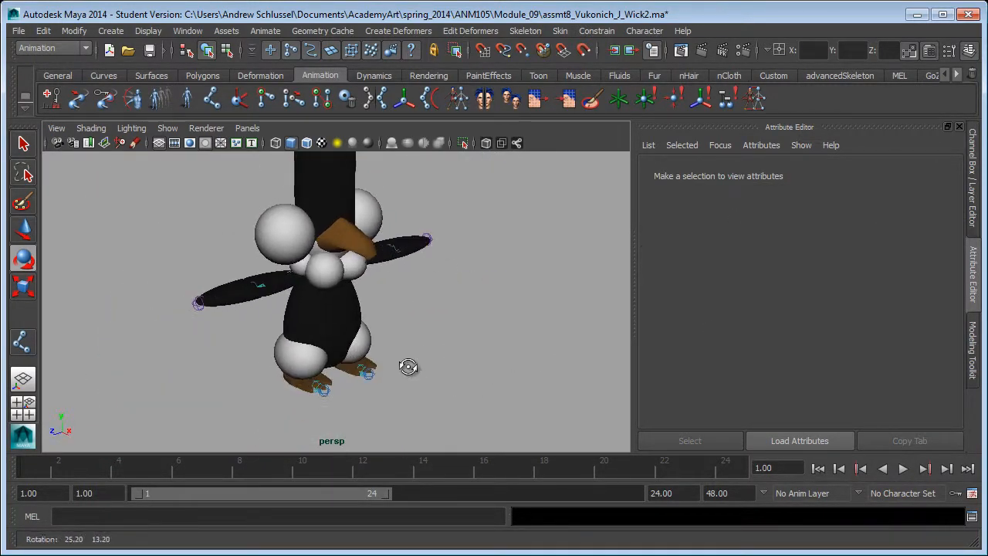
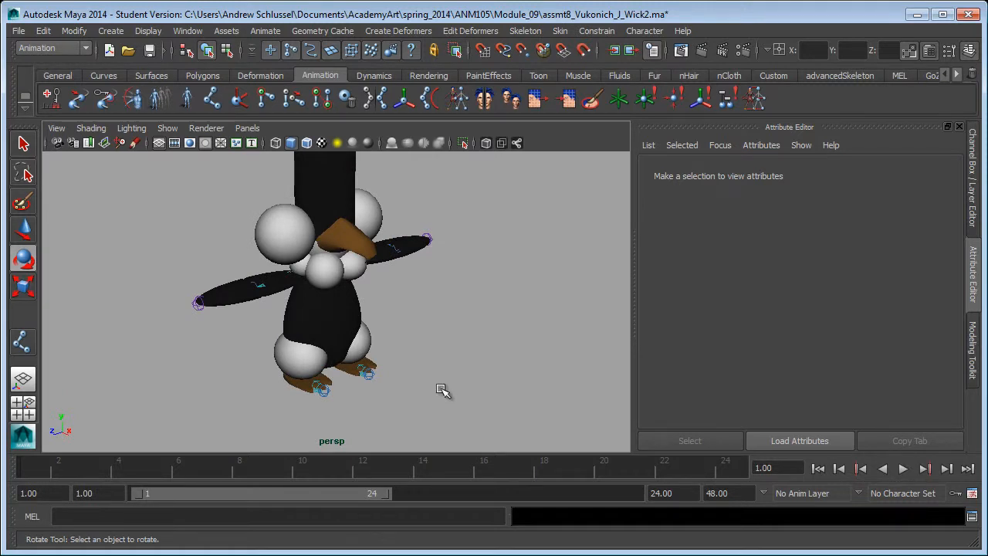
Step: Test-rotate the right elbow joint, joint23, about its Z and Y axes and undo each rotation
alt+drag(440, 394, 411, 378)
alt+right_drag(205, 374, 312, 374)
alt+middle_drag(318, 373, 432, 425)
drag(286, 283, 310, 328)
alt+drag(373, 368, 311, 380)
drag(359, 272, 299, 244)
key(ctrl+z)
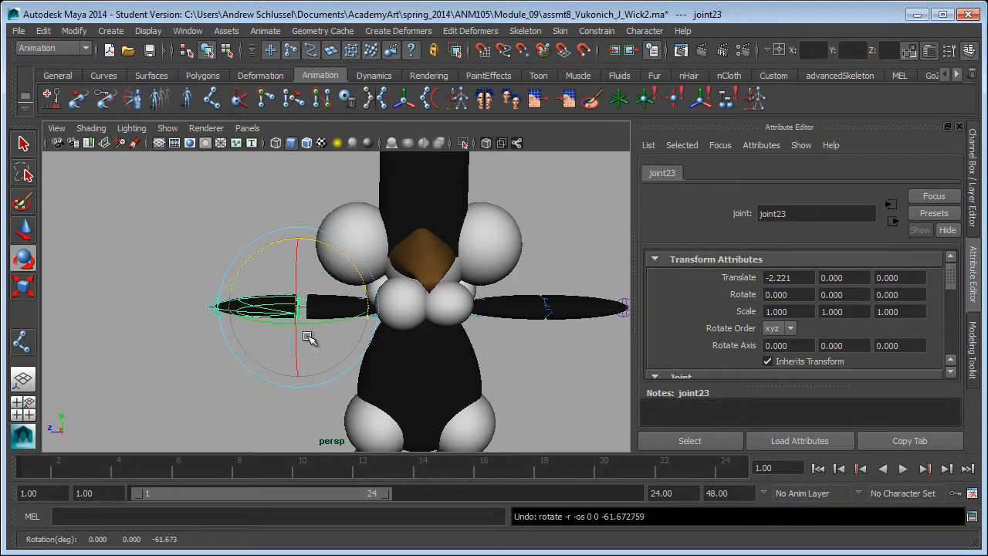
drag(319, 318, 366, 323)
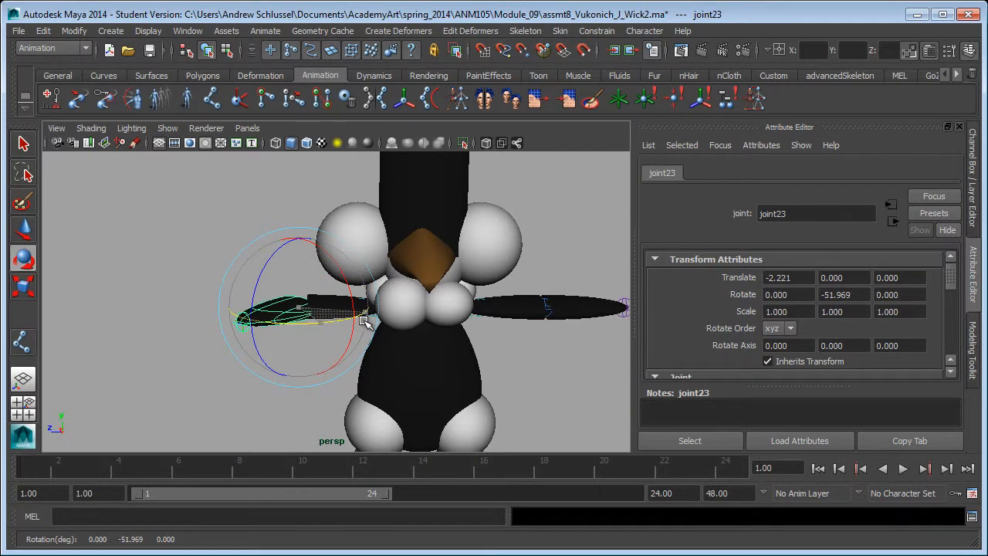
key(ctrl+z)
Step: Bend the right elbow joint, joint23, to about -38 degrees in Y and set this as its preferred angle
drag(319, 327, 356, 319)
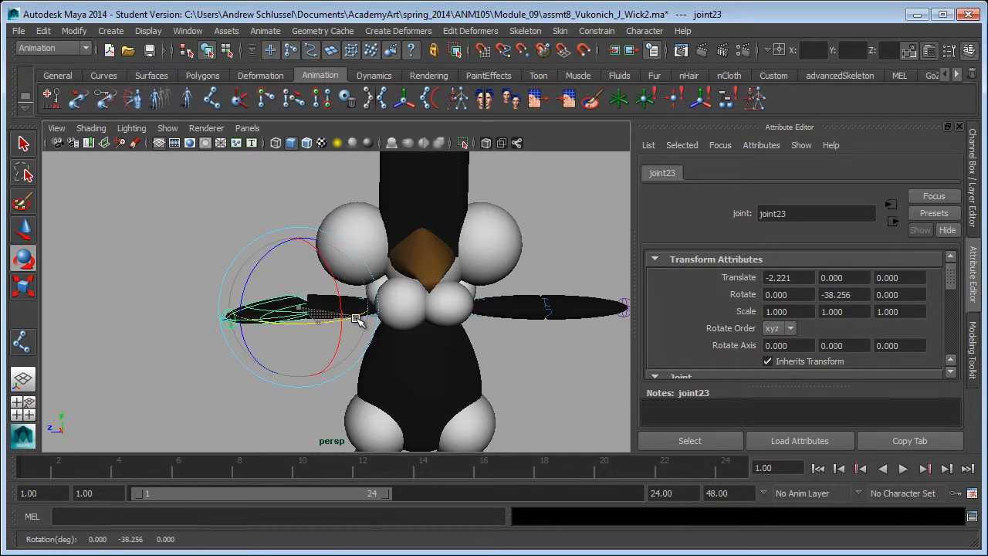
right_click(166, 235)
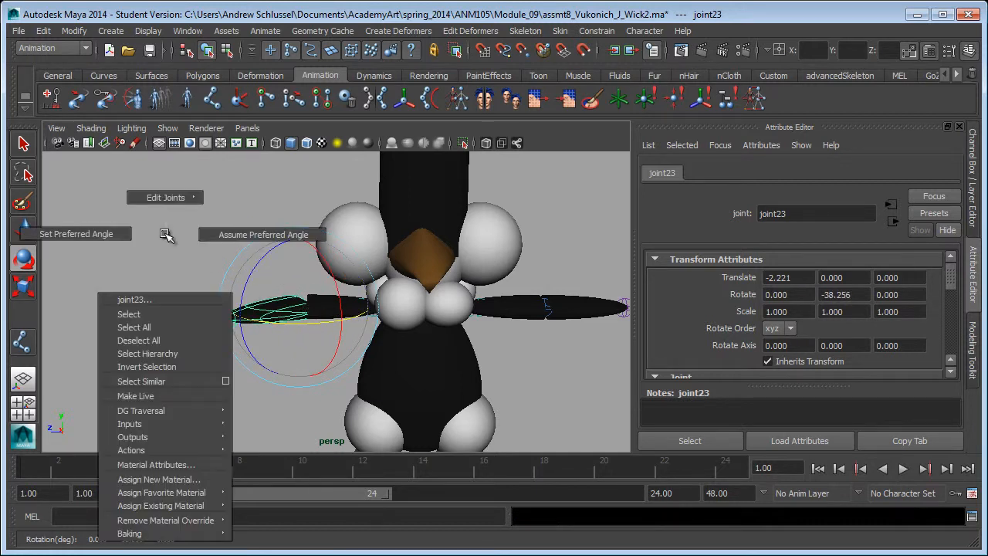
click(119, 233)
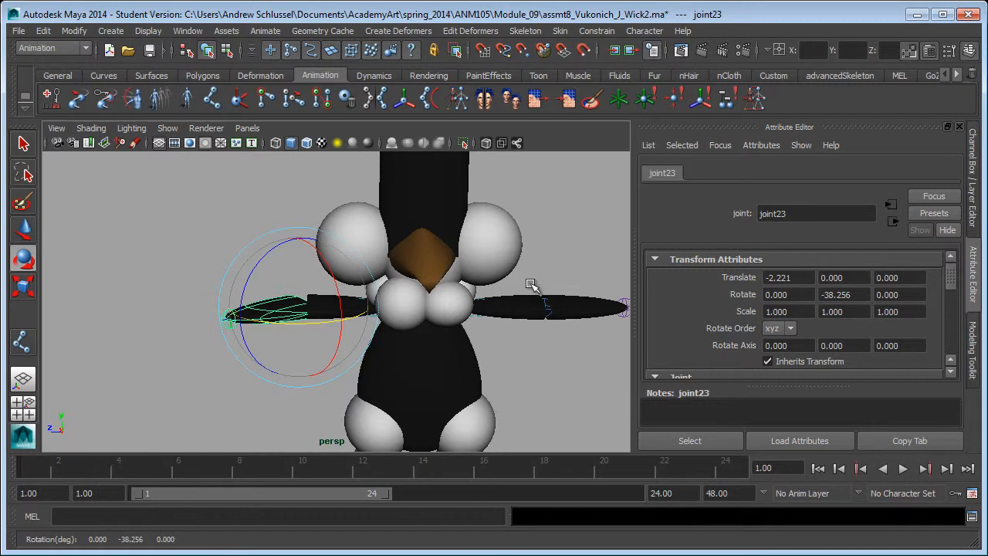
Step: Bend the left elbow joint, joint12, to about -43 degrees in Y and set this as its preferred angle
click(577, 313)
drag(587, 328, 562, 232)
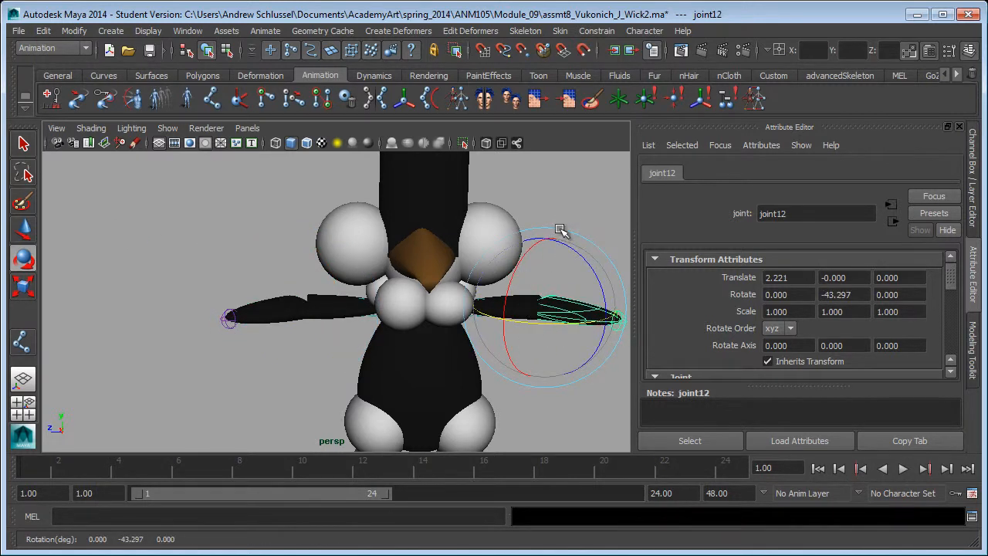
right_click(563, 203)
click(508, 203)
Step: Reset the left elbow joint's rotateY to 0
click(973, 210)
double_click(922, 238)
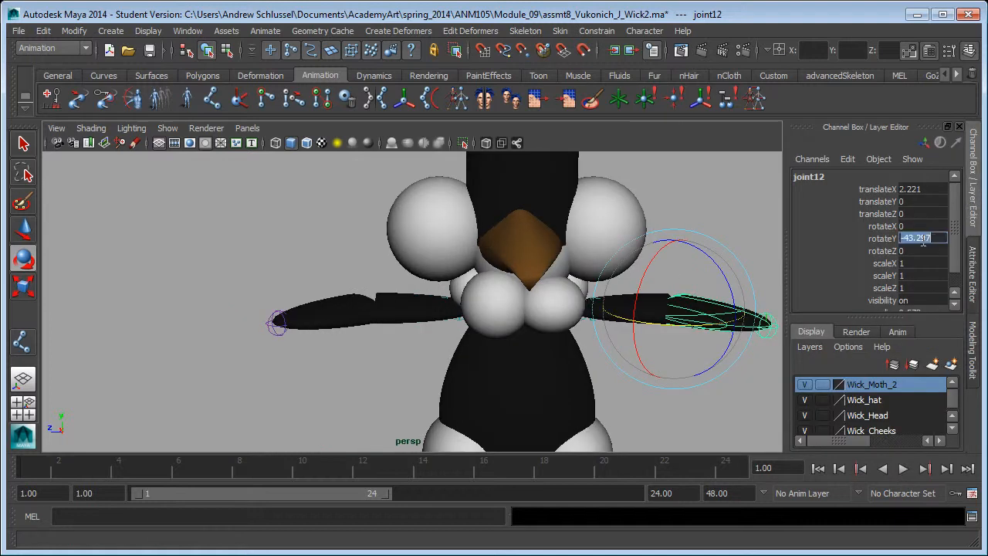
text(0)
key(Return)
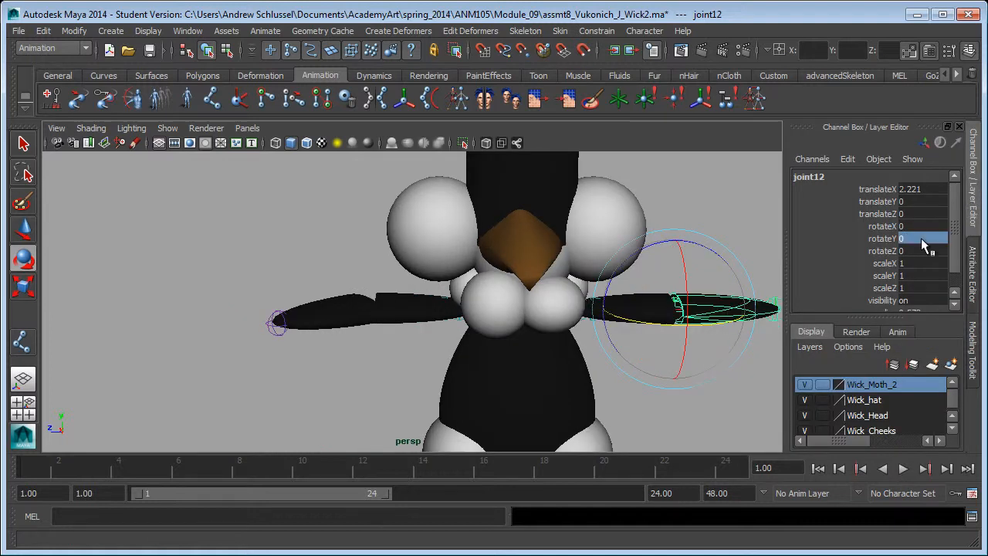
Step: Reset the right elbow joint's rotateY to 0
click(324, 290)
double_click(928, 242)
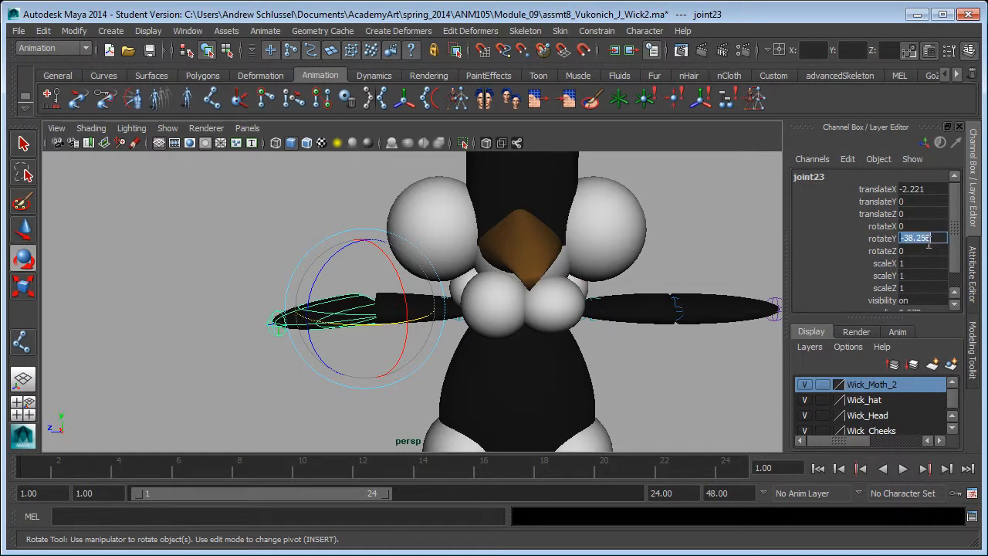
text(0)
key(Return)
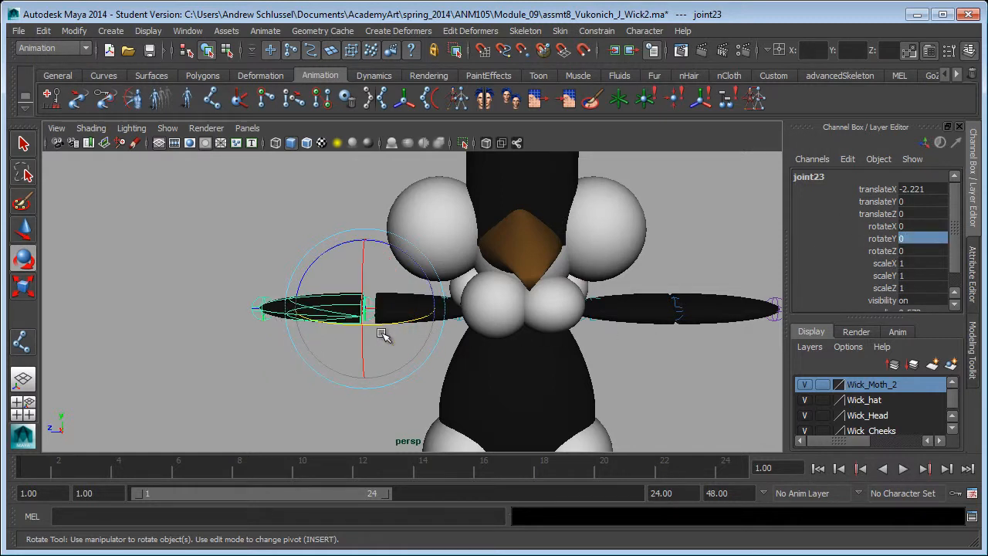
Step: Create an IK handle on the right arm from the shoulder joint, joint22, to the wrist joint in wireframe display
click(284, 393)
key(4)
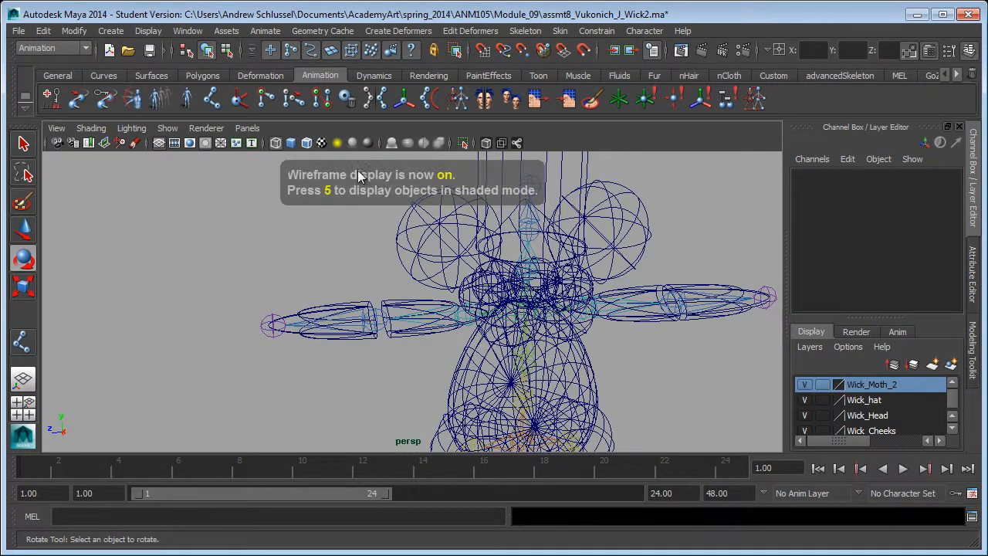
click(239, 98)
click(460, 319)
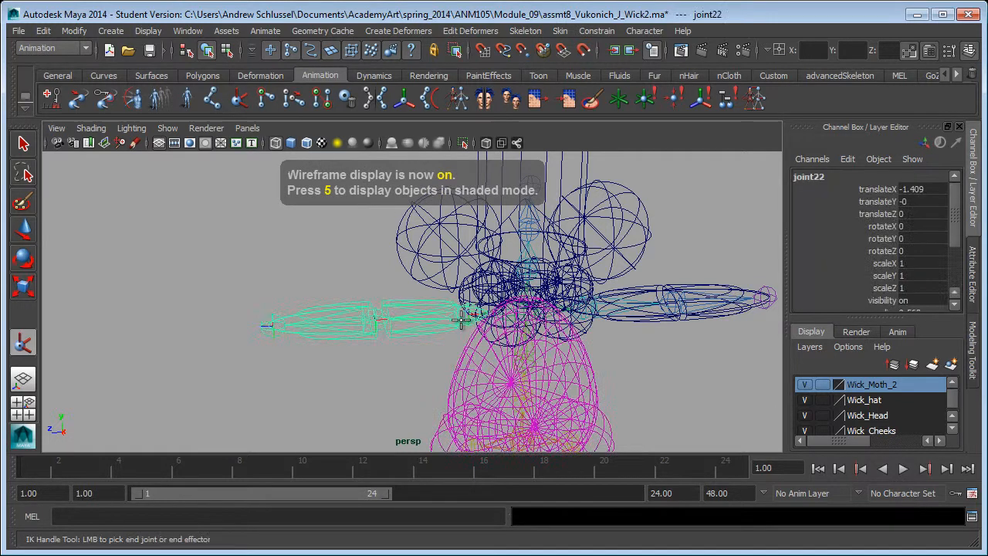
click(272, 324)
key(e)
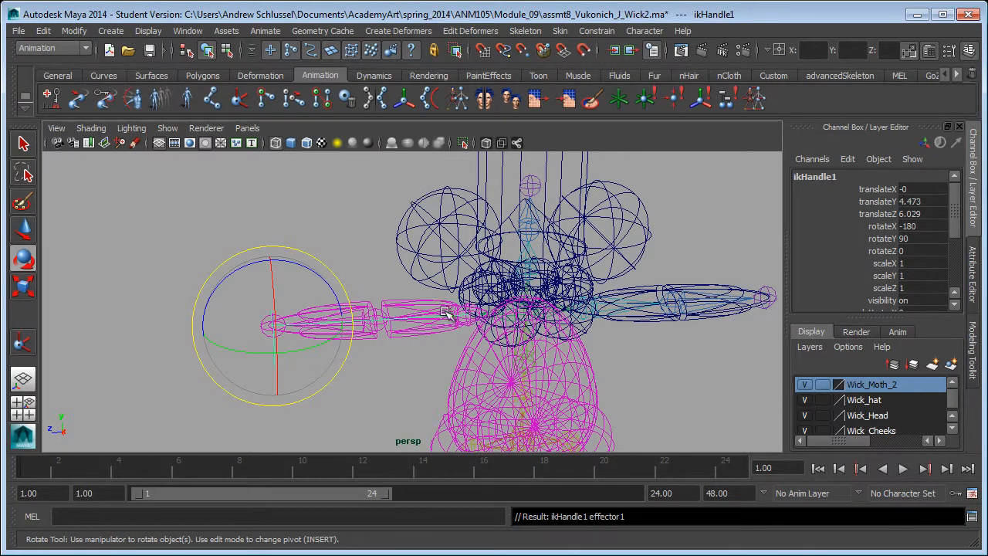
Step: Test the right arm's bend in shaded display by moving its IK handle, undo the move and return to wireframe
key(w)
mouse_move(276, 328)
mouse_down()
mouse_move(369, 369)
mouse_move(395, 322)
mouse_move(386, 359)
mouse_move(342, 375)
mouse_move(334, 321)
mouse_up()
key(5)
key(ctrl+z)
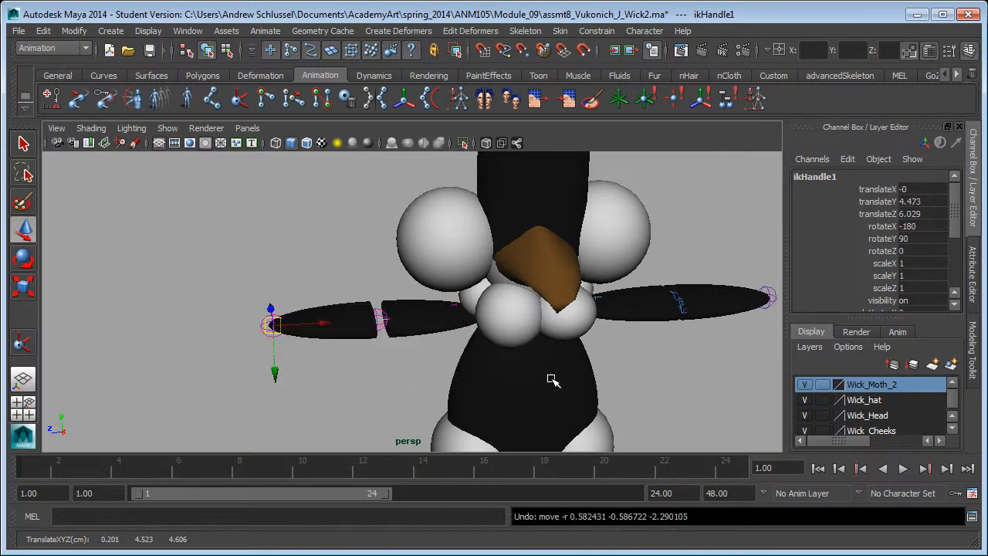
key(4)
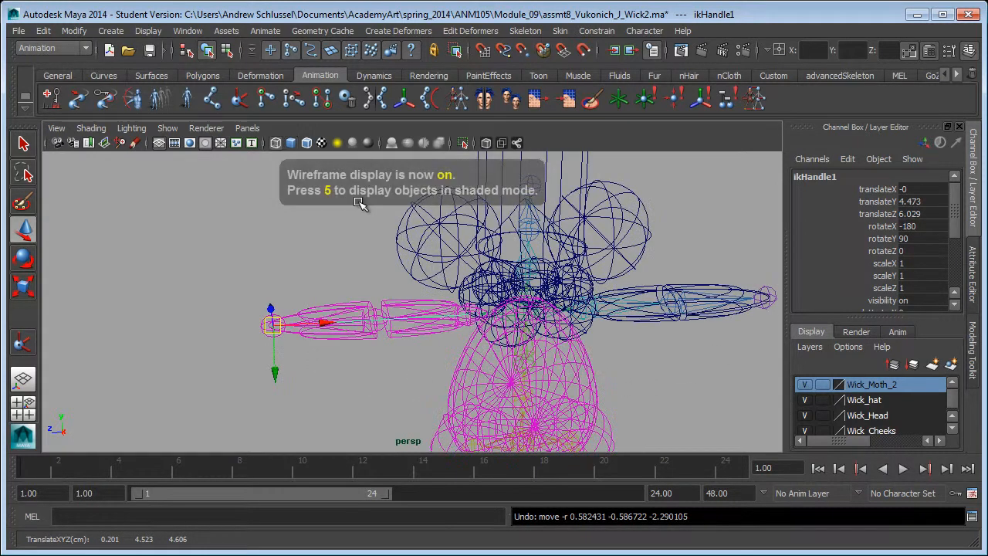
Step: Create an IK handle on the left arm from the shoulder joint to the wrist joint
click(240, 98)
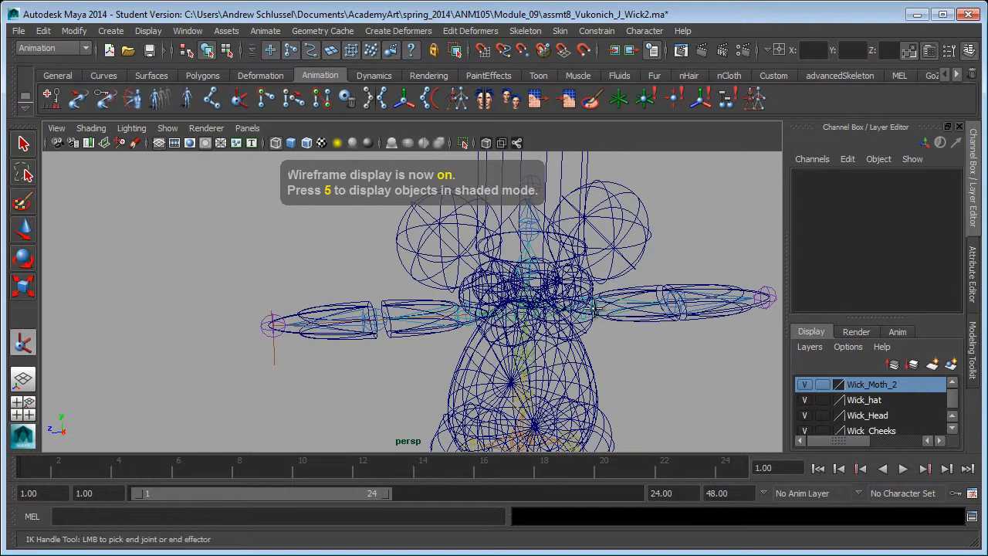
click(607, 315)
click(764, 297)
key(w)
Step: Test the left arm's bend in shaded display by moving its IK handle and undo the move
key(5)
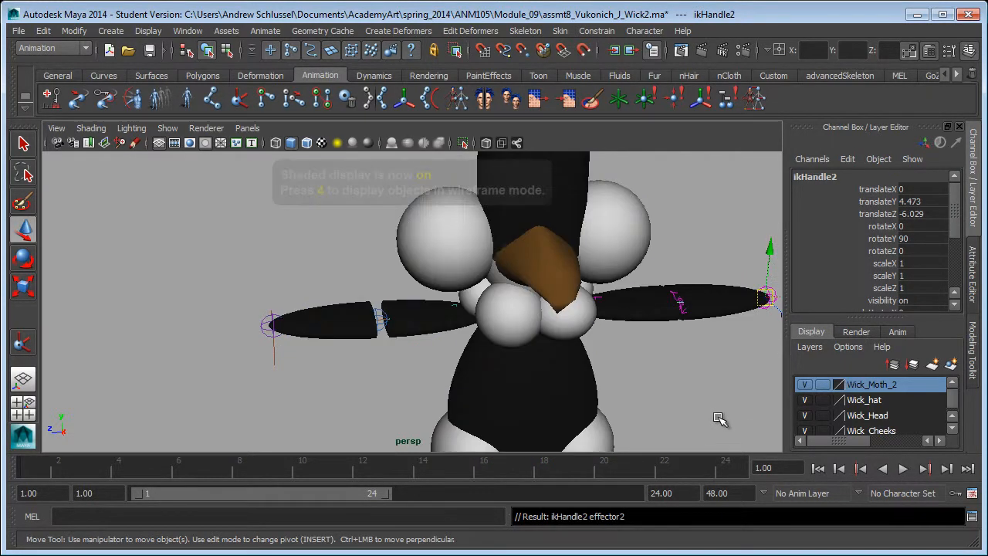
mouse_move(769, 307)
mouse_down()
mouse_move(683, 330)
mouse_move(741, 337)
mouse_move(702, 320)
mouse_move(691, 332)
mouse_up()
key(ctrl+z)
Step: Create an IK handle on the right leg from the hip joint to the ankle joint, joint19, in wireframe display
alt+drag(653, 389, 615, 328)
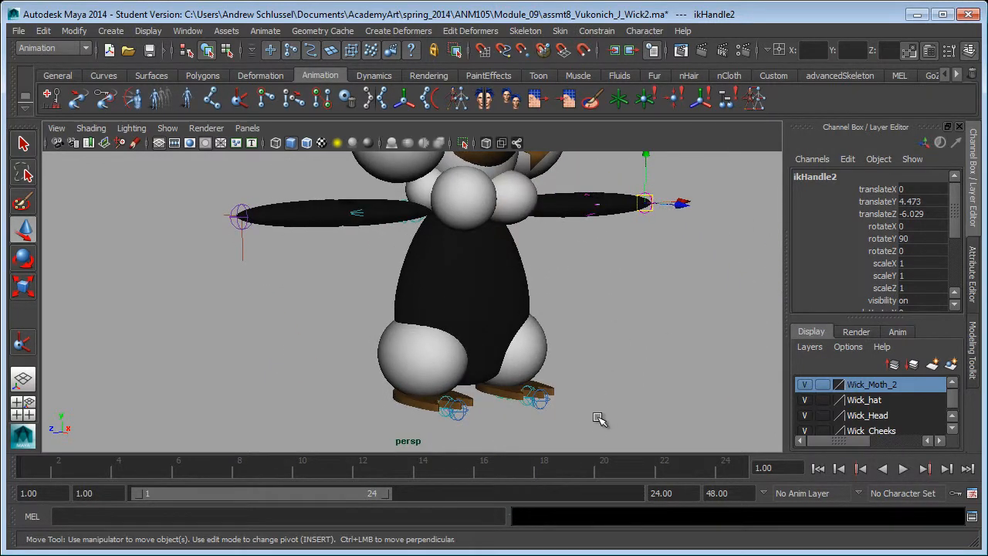
alt+drag(594, 414, 665, 399)
click(416, 404)
alt+drag(522, 434, 490, 448)
key(4)
alt+right_drag(506, 402, 622, 380)
alt+middle_drag(622, 379, 588, 318)
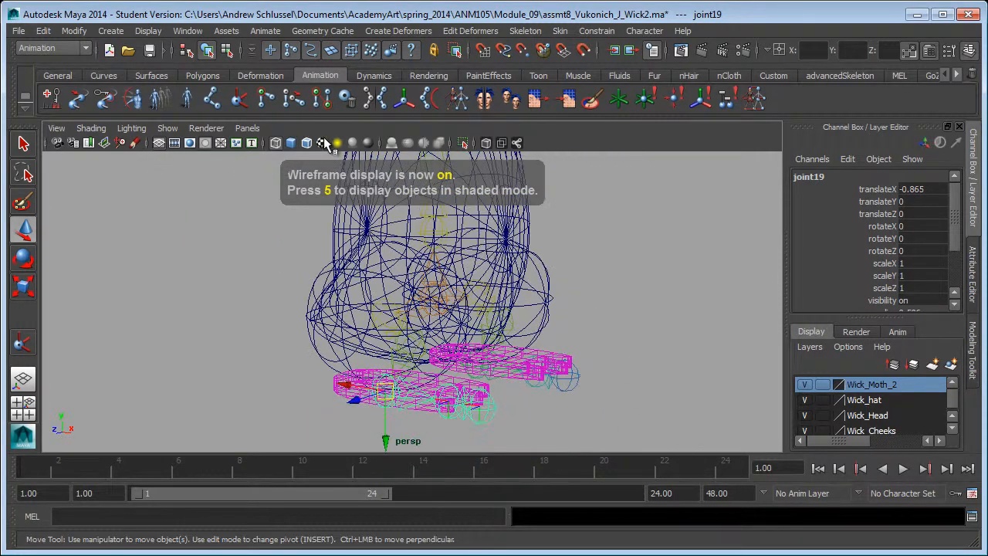
click(239, 98)
alt+right_drag(255, 273, 344, 318)
click(383, 321)
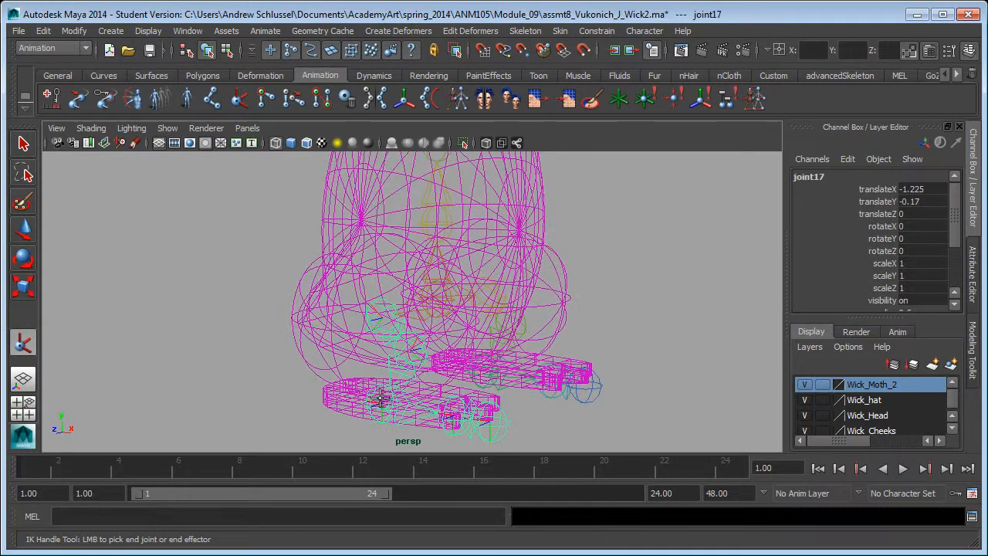
click(381, 399)
Step: Test the right leg's bend in wireframe and shaded display by moving its IK handle, undoing each move
mouse_move(390, 411)
mouse_down()
mouse_move(405, 384)
mouse_move(395, 409)
mouse_move(386, 360)
mouse_move(419, 392)
mouse_move(448, 401)
mouse_move(436, 384)
mouse_up()
key(ctrl+z)
key(5)
drag(434, 371, 380, 382)
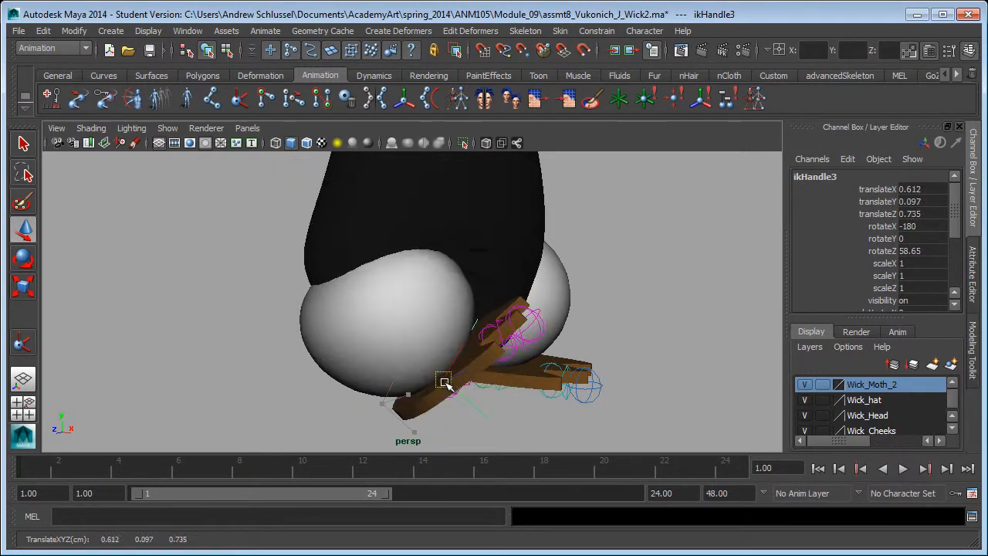
key(ctrl+z)
Step: Create an IK handle on the left leg from the hip joint to the ankle joint in wireframe display
alt+drag(611, 387, 577, 403)
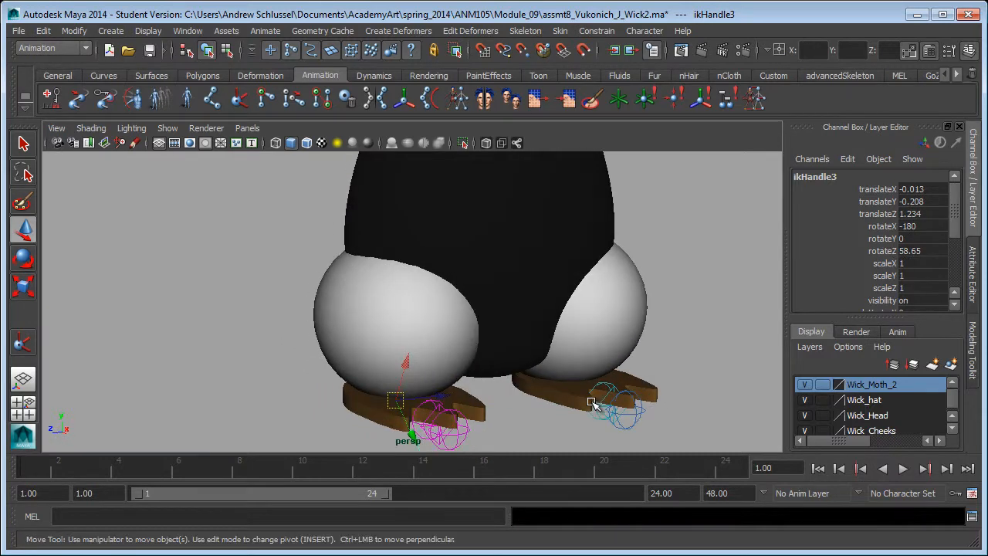
key(4)
click(293, 98)
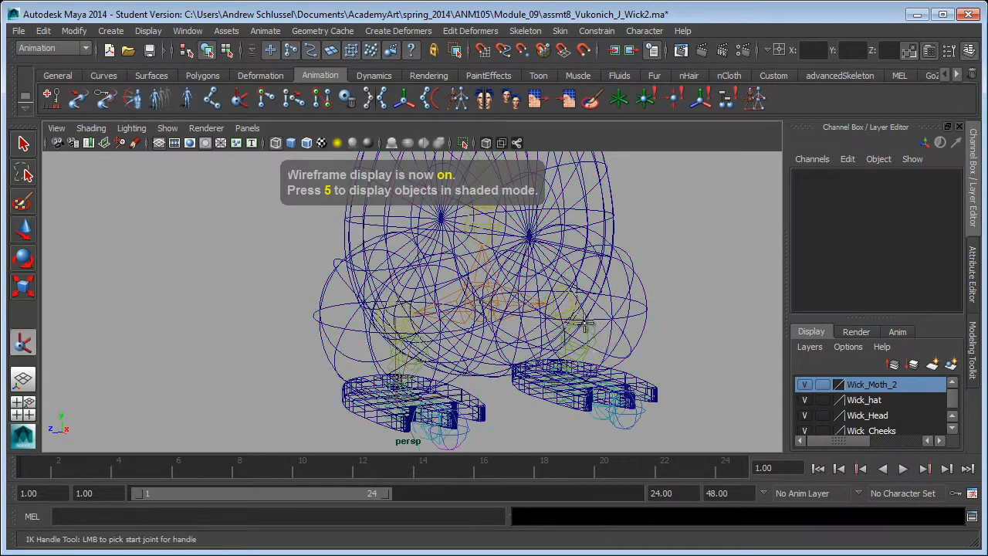
click(555, 297)
click(568, 369)
Step: Test the bend of the left leg and the right leg by moving their IK handles, undoing each move
alt+drag(599, 417, 649, 413)
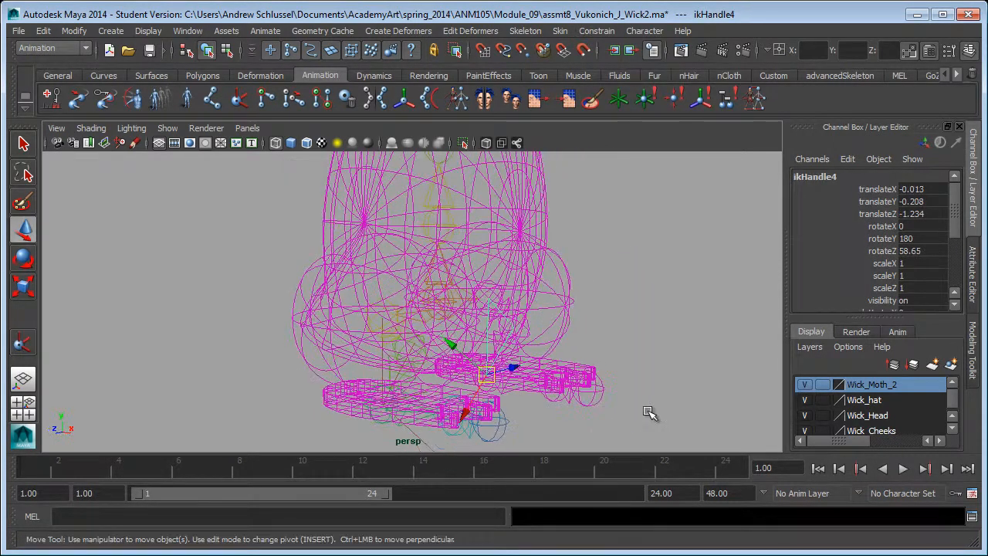
drag(488, 376, 538, 375)
key(ctrl+z)
key(5)
click(705, 379)
mouse_move(705, 379)
alt+mouse_down()
mouse_move(521, 381)
mouse_move(689, 384)
mouse_move(774, 399)
mouse_move(746, 397)
mouse_move(681, 420)
mouse_move(663, 406)
mouse_move(705, 362)
mouse_move(707, 311)
mouse_move(717, 366)
mouse_move(688, 394)
mouse_move(717, 393)
mouse_move(756, 368)
mouse_move(733, 374)
alt+mouse_up()
click(426, 440)
drag(379, 404, 388, 353)
key(ctrl+z)
Step: Create a NURBS circle to serve as a foot control
alt+drag(617, 376, 504, 412)
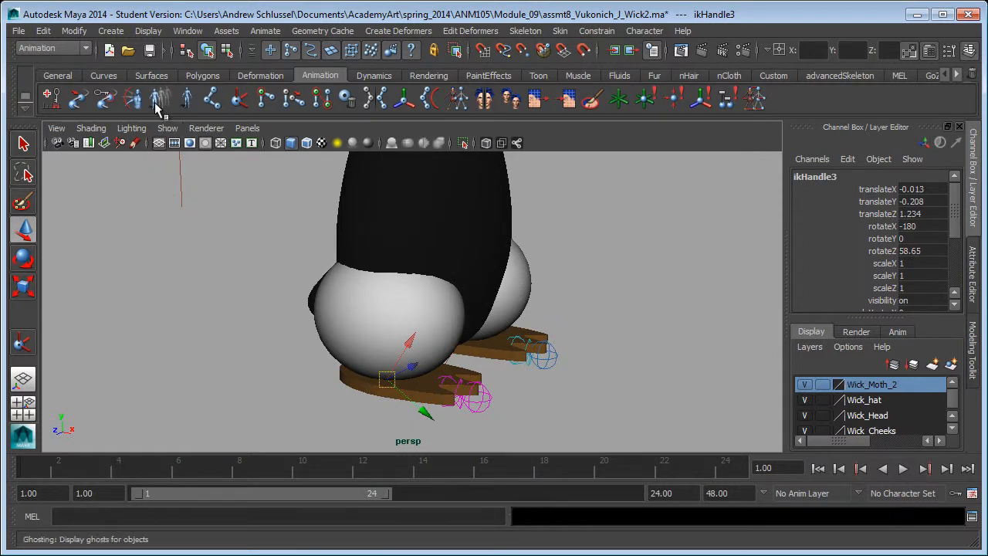
click(111, 32)
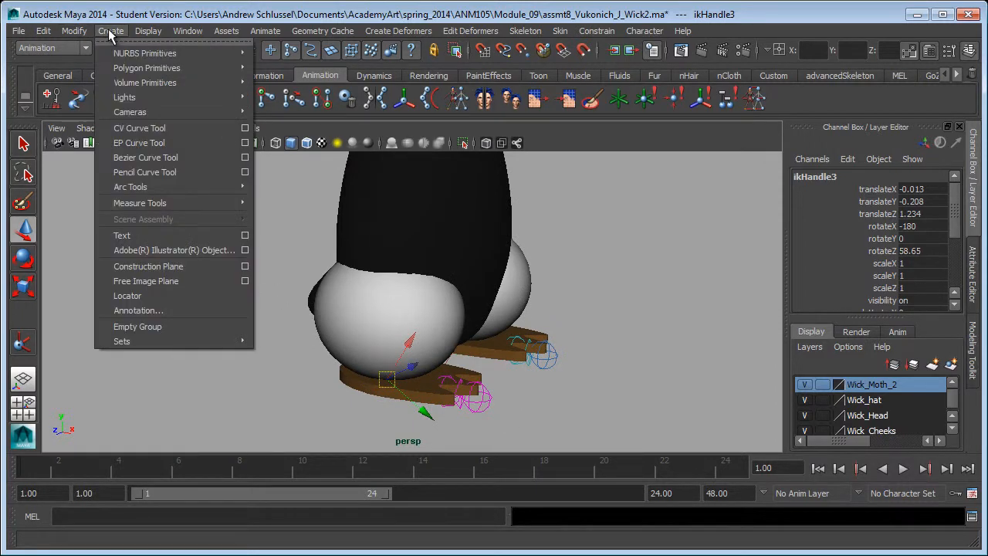
mouse_move(119, 54)
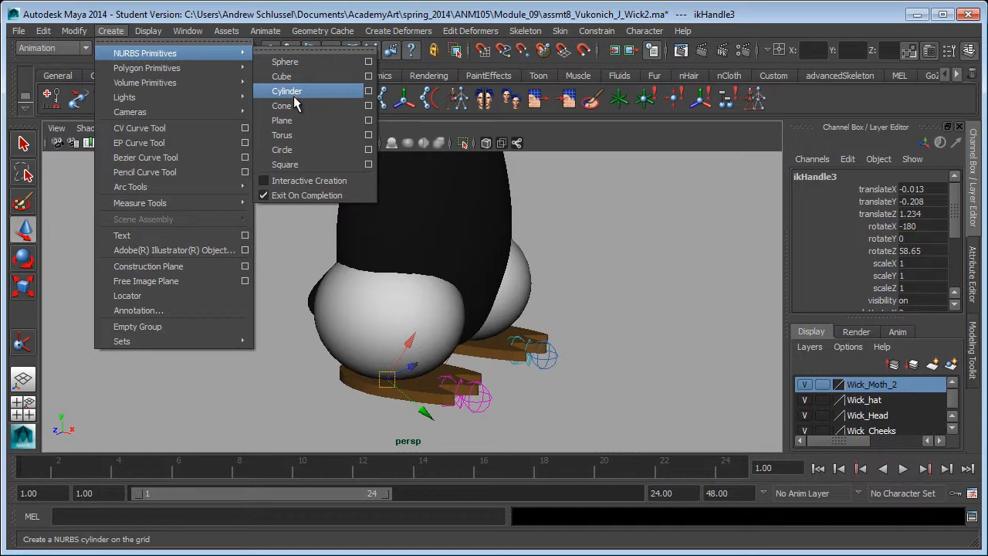
click(300, 152)
Step: Switch to wireframe display and hide NURBS surfaces and polygons so only the skeleton, IK handles and curves show
alt+drag(401, 362, 438, 376)
key(4)
alt+drag(341, 393, 386, 403)
click(168, 128)
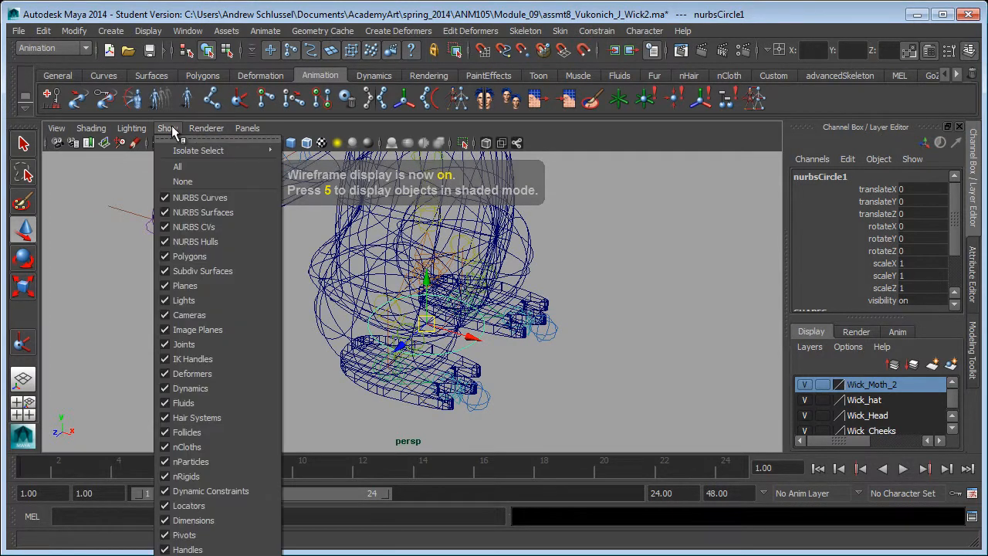
click(198, 207)
click(167, 128)
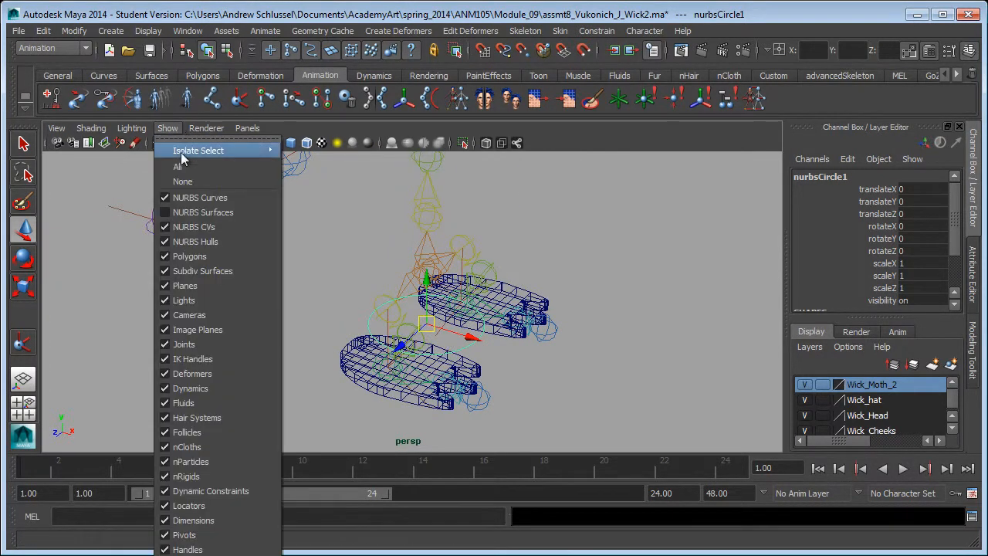
click(193, 255)
Step: Snap the circle to the right ankle, stretch its scaleX to about 2.109 and shift it forward to translateX of about 0.505
alt+drag(228, 295, 270, 366)
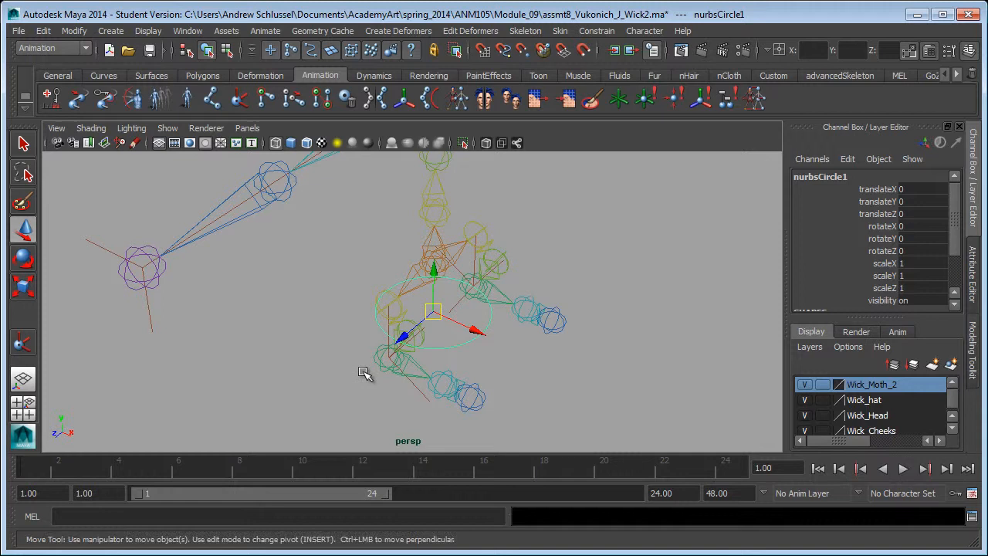
middle_drag(373, 363, 387, 361)
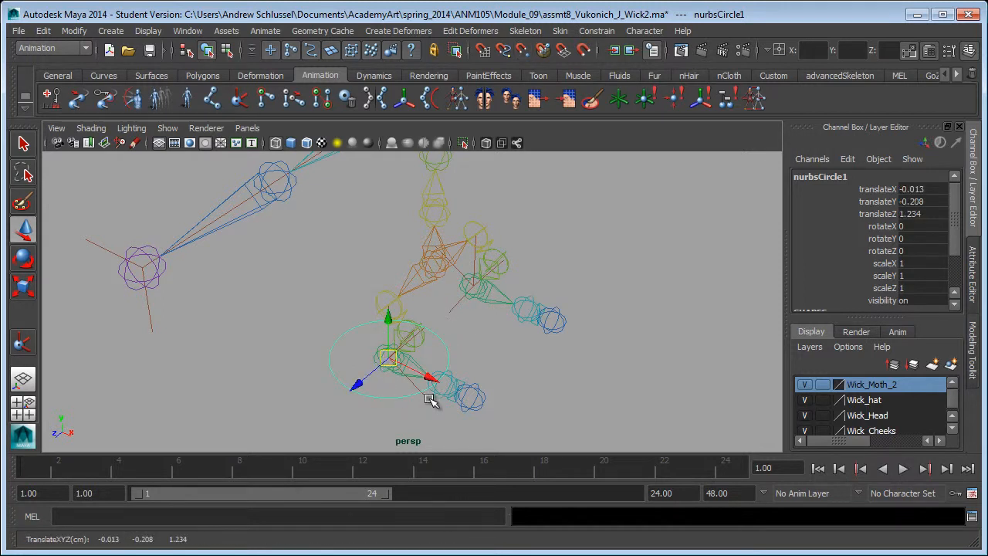
key(r)
mouse_move(446, 387)
mouse_down()
mouse_move(469, 398)
mouse_move(460, 387)
mouse_up()
key(w)
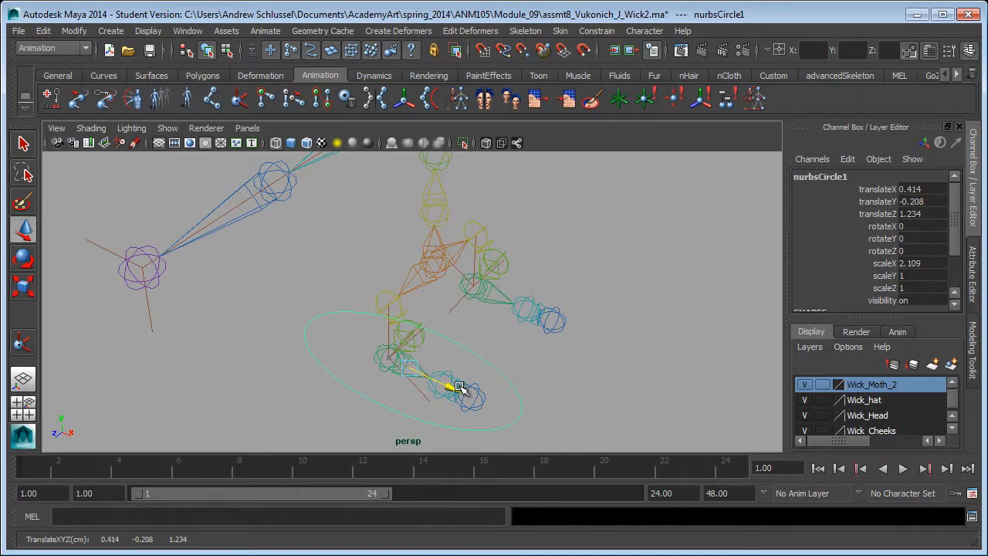
Step: Duplicate the right foot's control circle and snap the copy to the left ankle joint
key(ctrl+d)
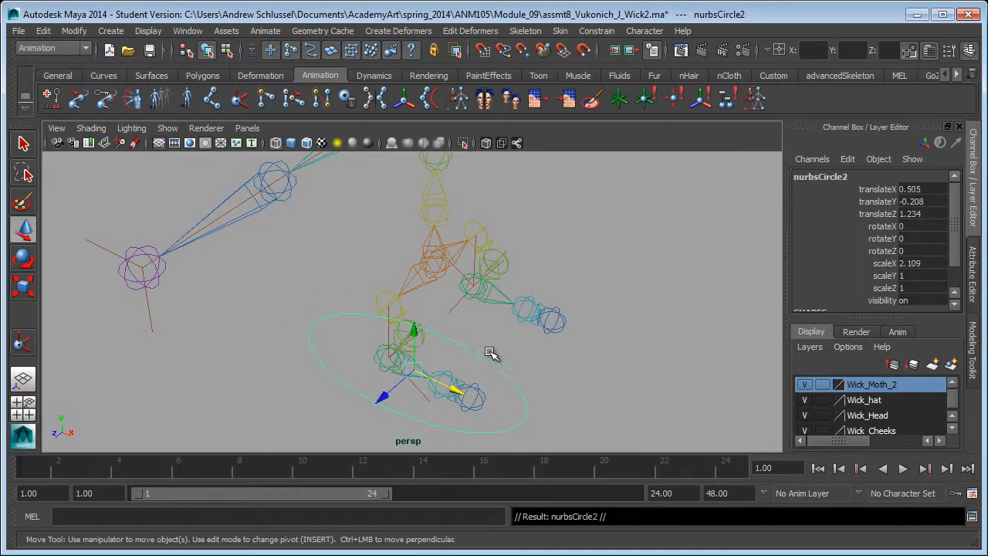
drag(411, 373, 481, 286)
alt+drag(544, 393, 489, 337)
click(162, 129)
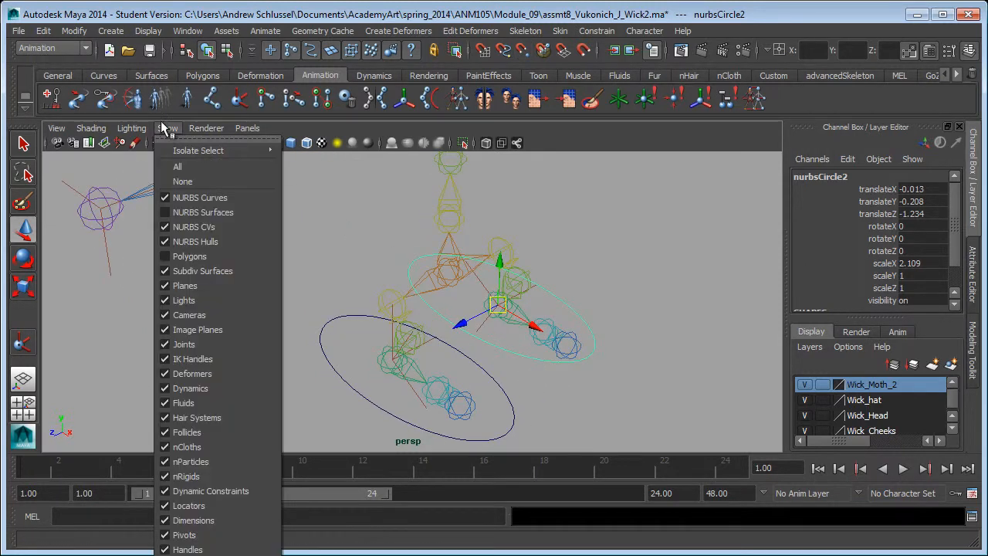
click(163, 129)
Step: Parent-constrain the right leg's IK handle, ikHandle3, to the right foot's control circle, nurbsCircle1
alt+drag(289, 275, 328, 287)
alt+middle_drag(453, 407, 402, 356)
alt+drag(400, 361, 338, 331)
click(367, 343)
click(355, 348)
key(q)
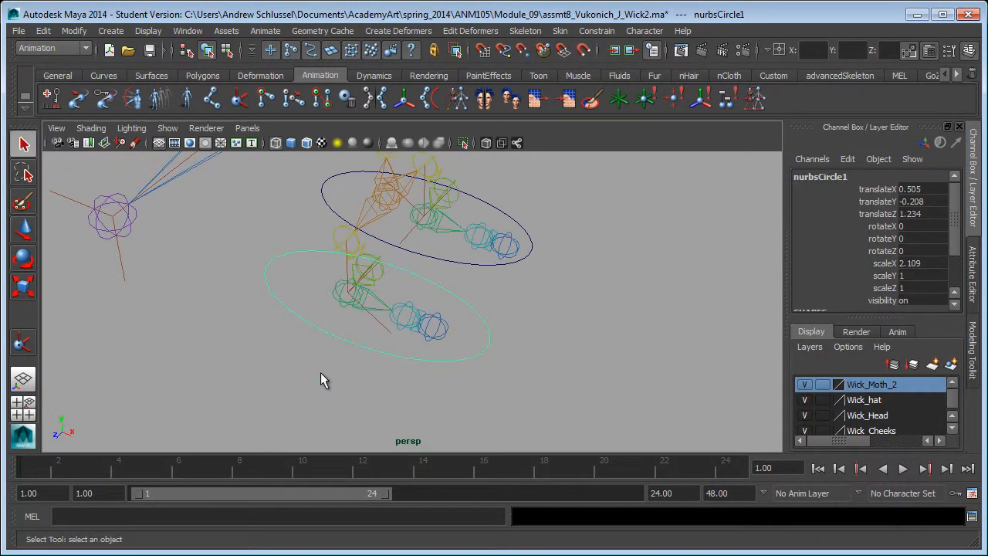
shift+click(387, 339)
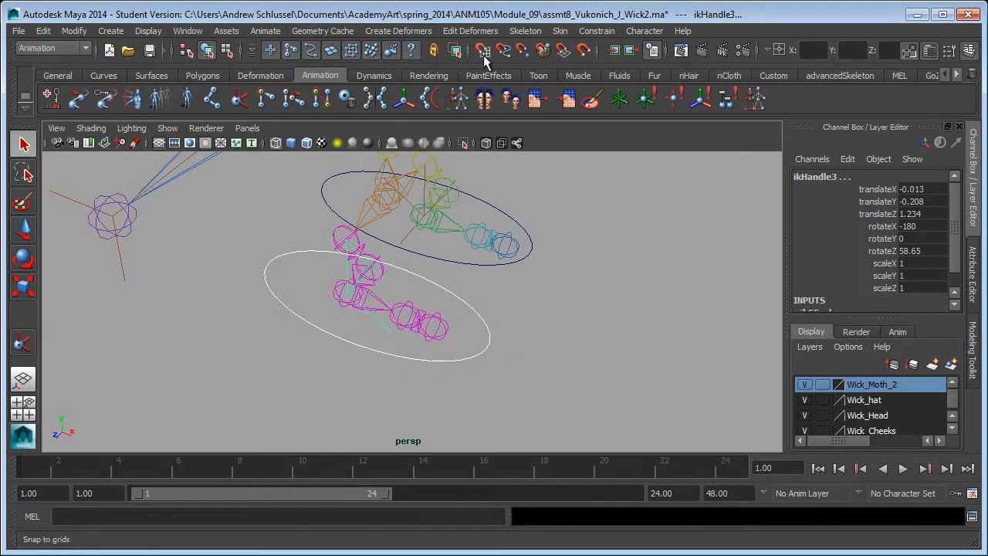
click(603, 32)
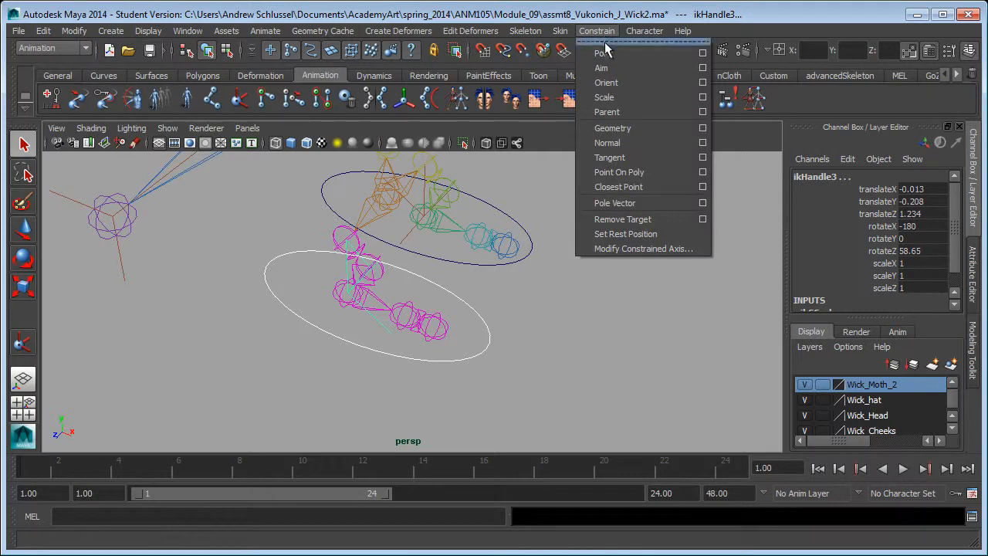
click(605, 114)
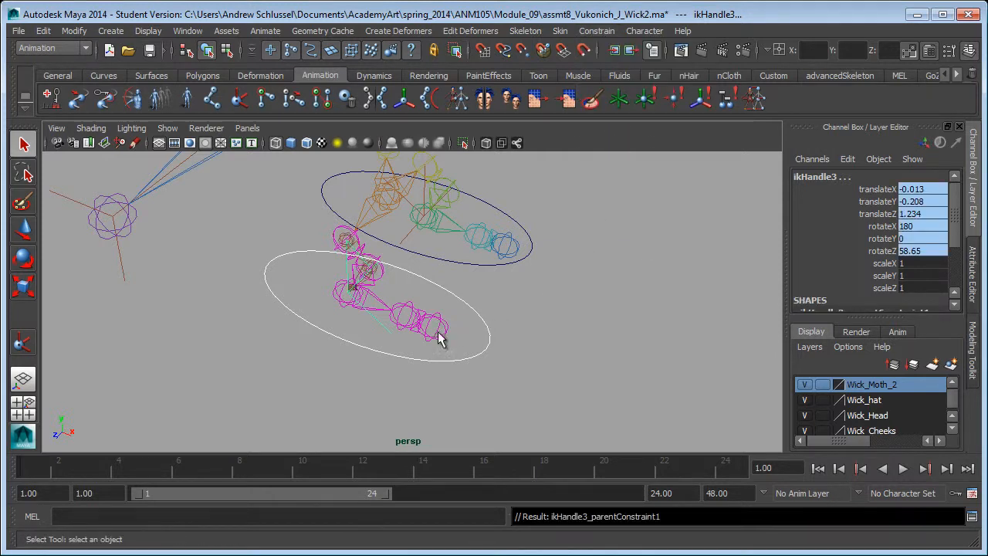
Step: Test the parent constraint by moving the right foot's control circle and undo the move
click(376, 365)
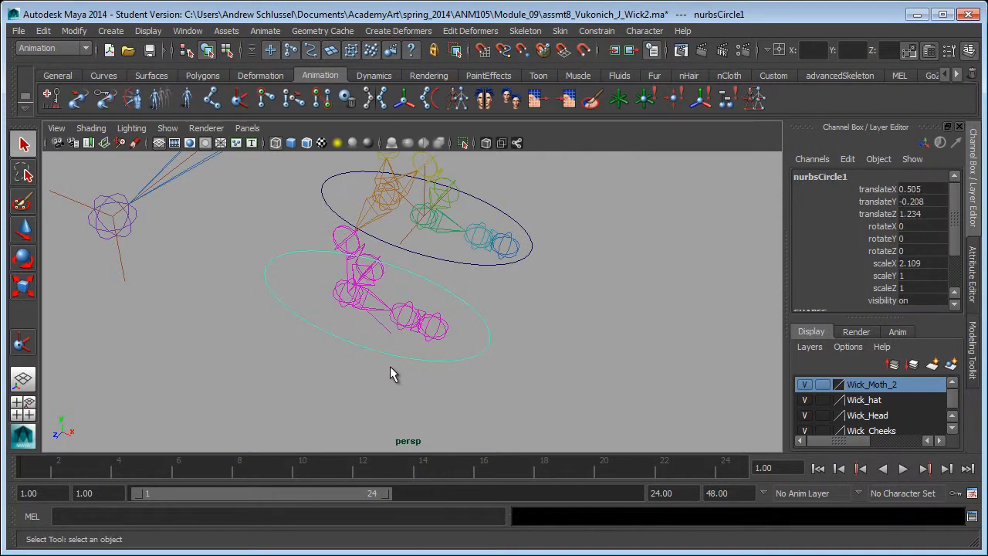
key(w)
drag(375, 306, 395, 309)
key(ctrl+z)
Step: Try to orient-constrain the right ankle joint, joint19, to the foot's control circle without an offset, and undo it
mouse_move(347, 357)
alt+mouse_down()
mouse_move(375, 352)
mouse_move(347, 341)
alt+mouse_up()
alt+right_drag(280, 359, 540, 346)
mouse_move(397, 377)
alt+mouse_down()
mouse_move(348, 384)
mouse_move(388, 379)
alt+mouse_up()
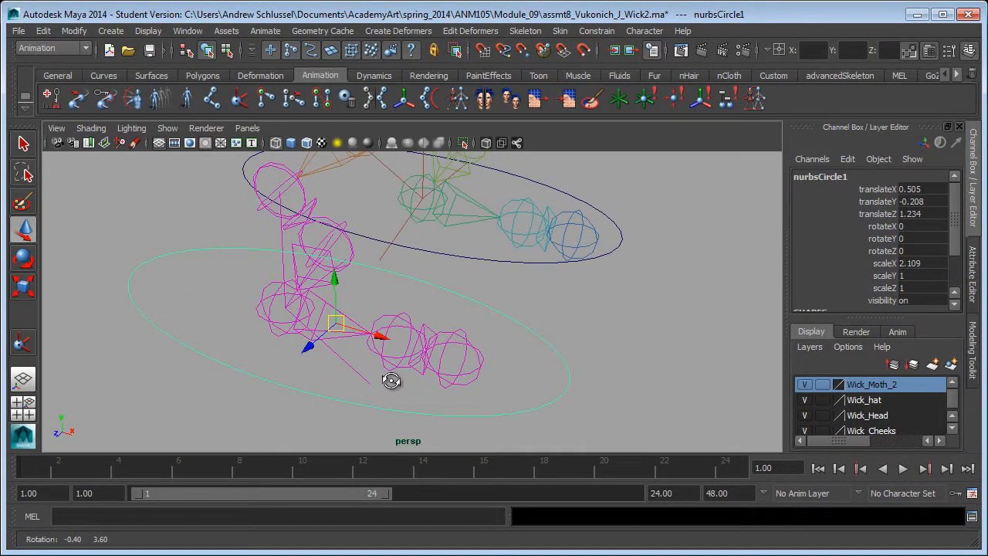
click(269, 322)
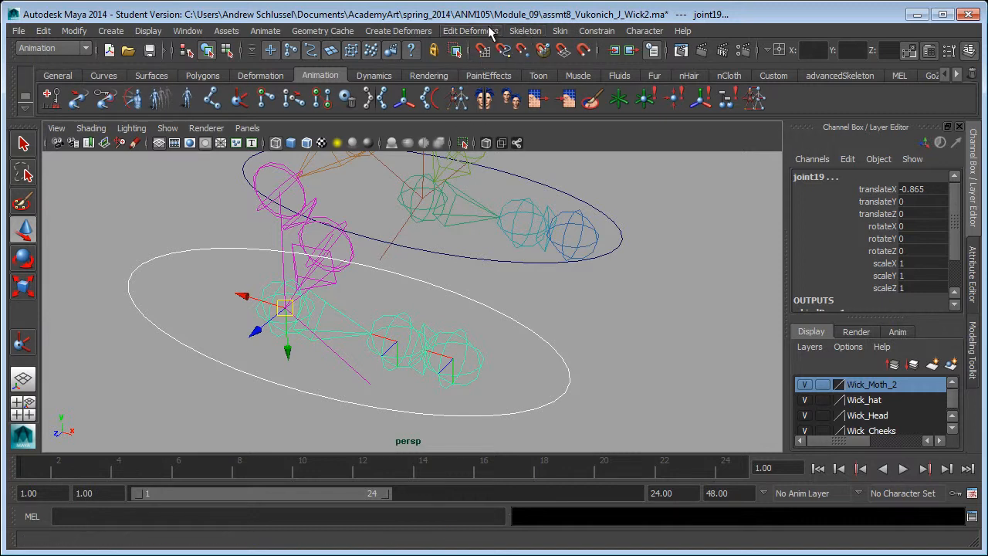
click(597, 31)
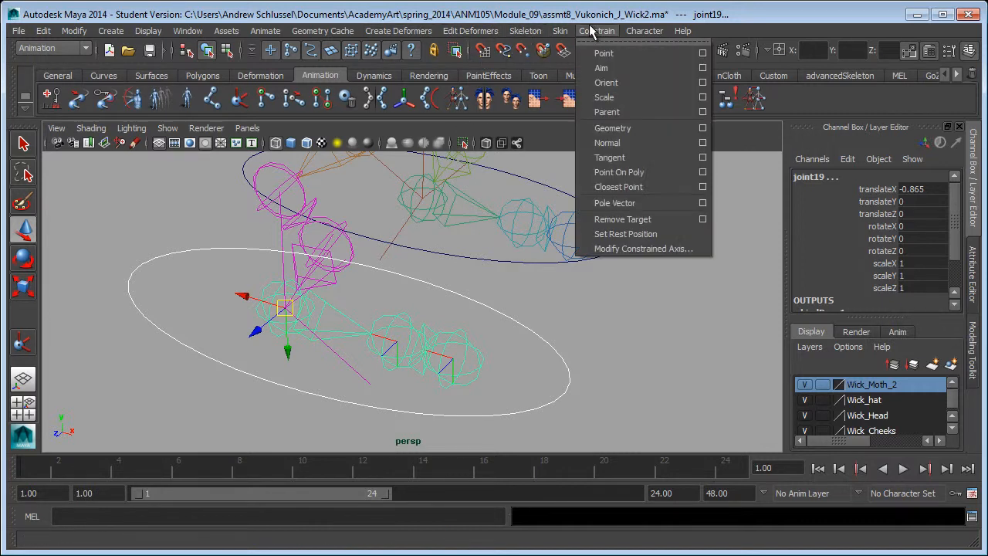
click(616, 82)
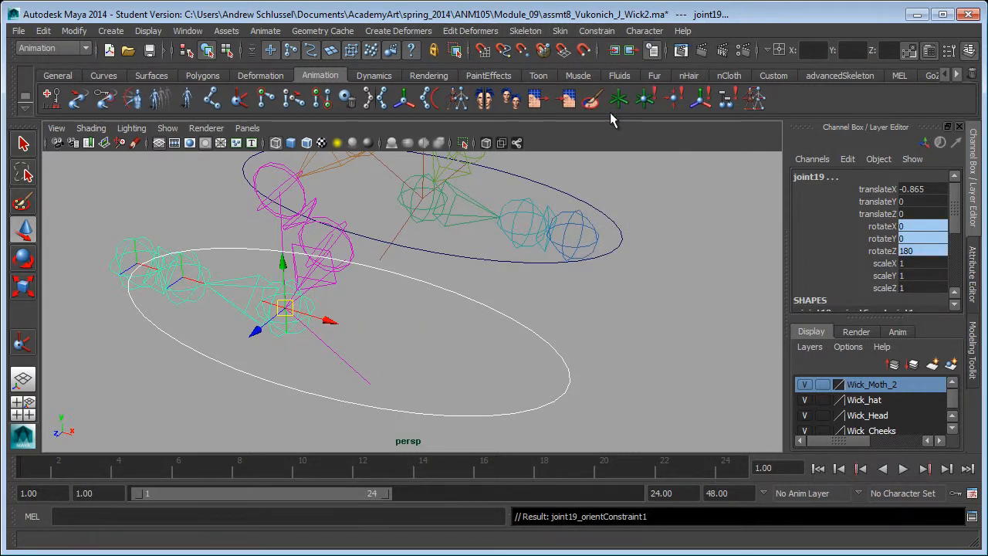
key(ctrl+z)
Step: Orient-constrain the right ankle joint to the foot's control circle with Maintain offset enabled and all axes constrained
click(591, 32)
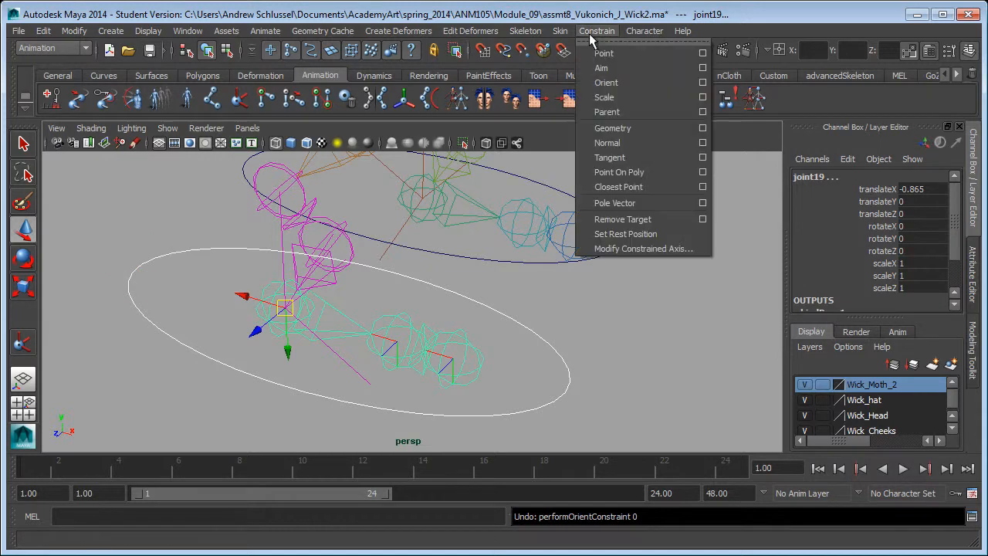
click(702, 82)
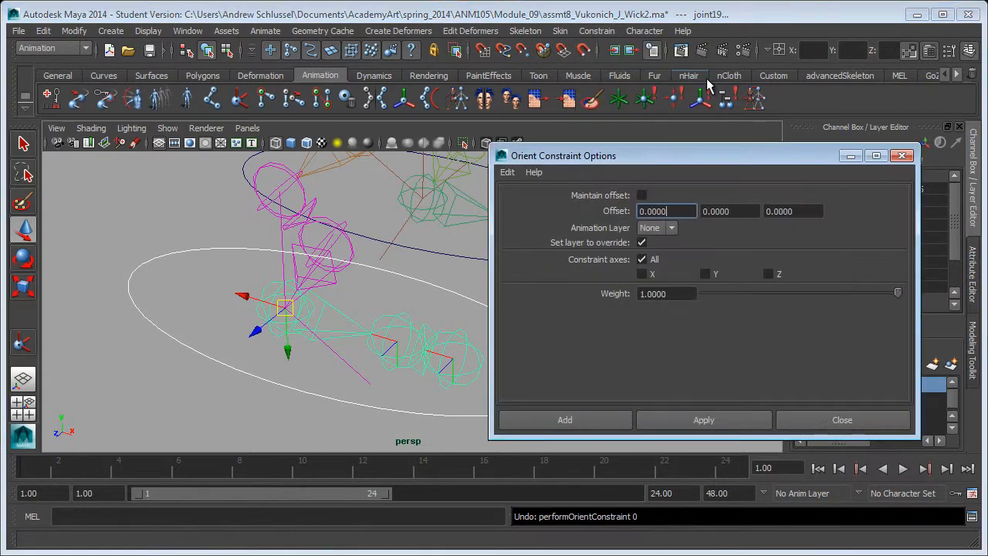
click(642, 196)
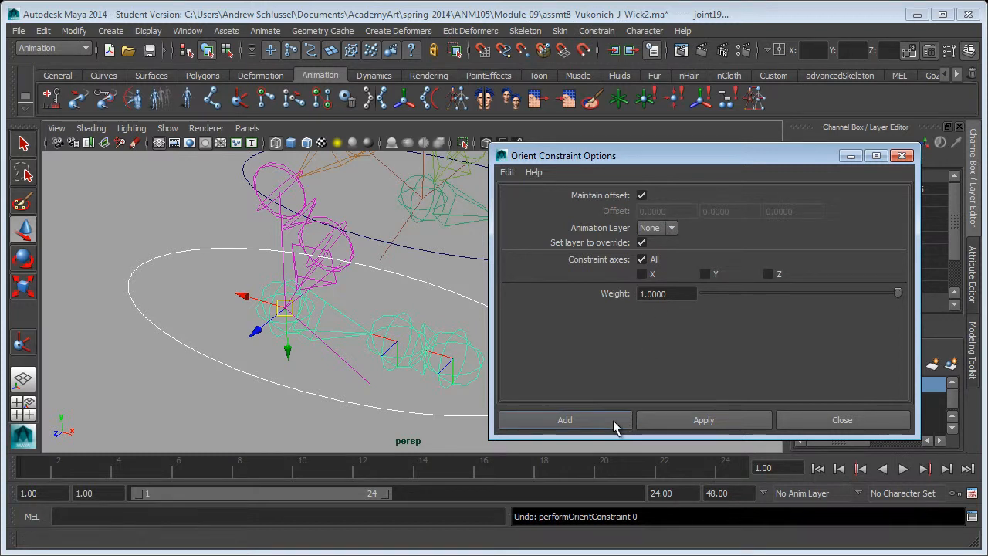
click(614, 425)
Step: Select the right foot's control circle and show all object types again in shaded display
click(521, 414)
key(5)
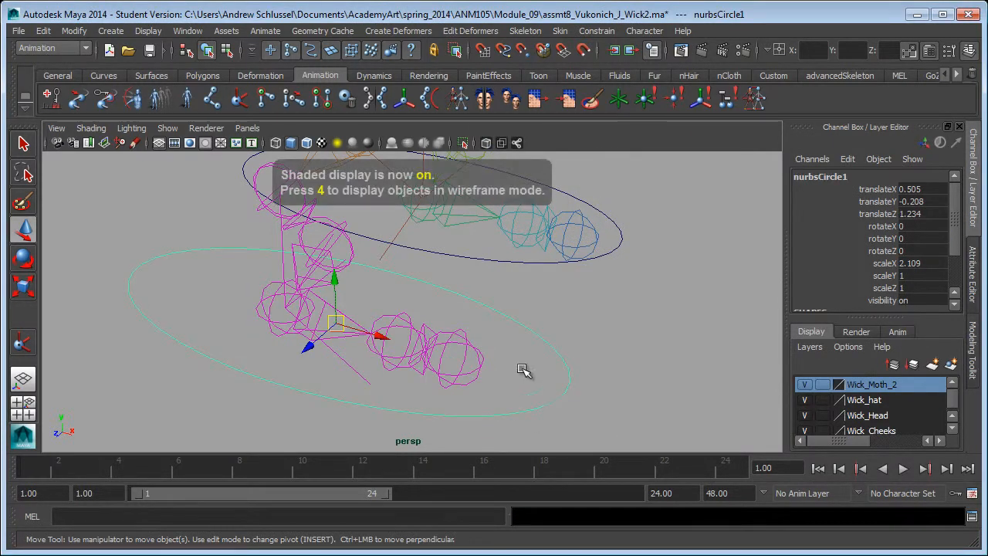
click(170, 129)
click(185, 242)
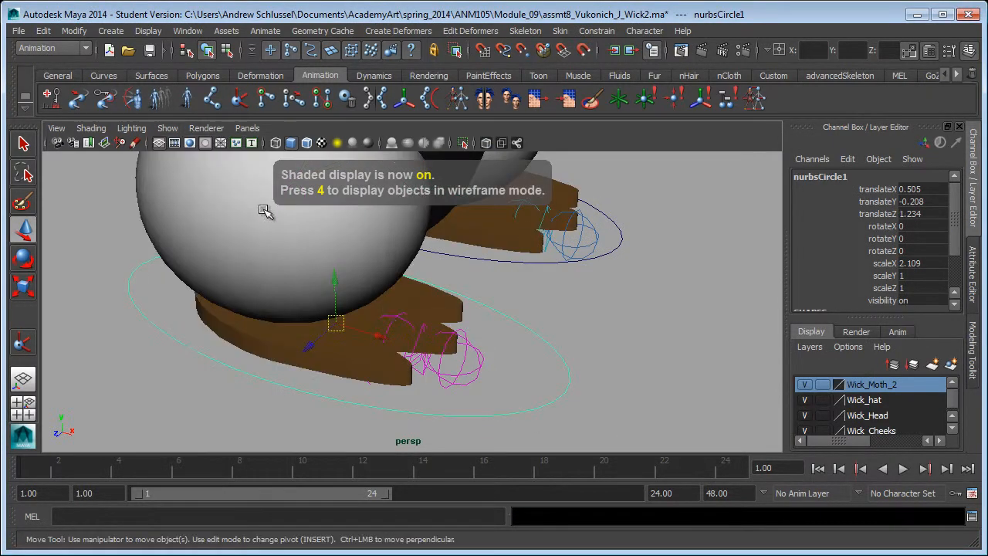
Step: Test the right foot rig by moving and rotating its control circle, undoing all the changes
drag(343, 328, 370, 311)
key(e)
drag(419, 281, 390, 257)
key(ctrl+z)
key(ctrl+z)
key(ctrl+z)
key(ctrl+z)
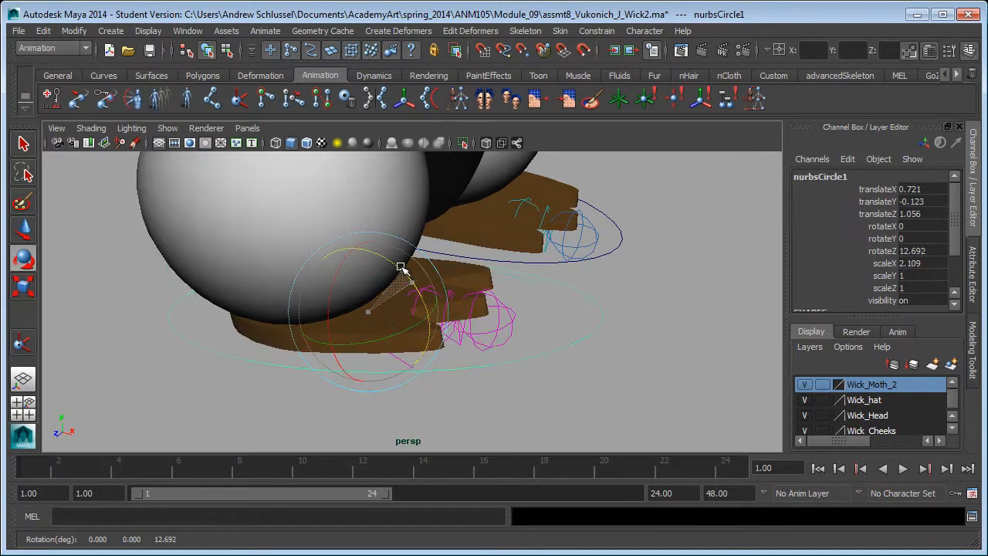
alt+drag(468, 386, 441, 392)
key(w)
drag(341, 357, 323, 347)
key(ctrl+z)
Step: Hide the NURBS surfaces and polygons so only the skeleton, IK handles and control circles show
alt+drag(629, 341, 432, 354)
alt+right_drag(529, 353, 492, 348)
alt+drag(491, 348, 424, 378)
click(183, 128)
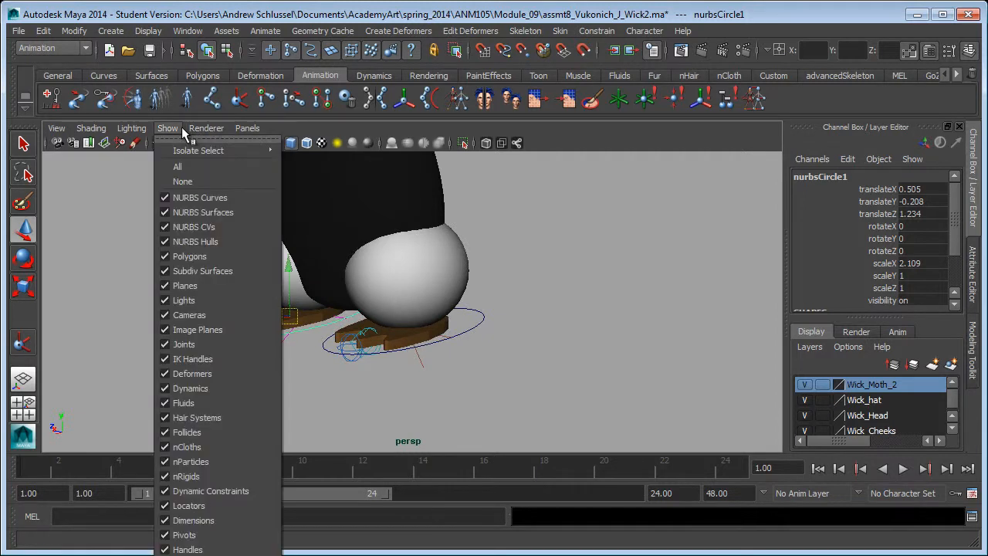
click(193, 209)
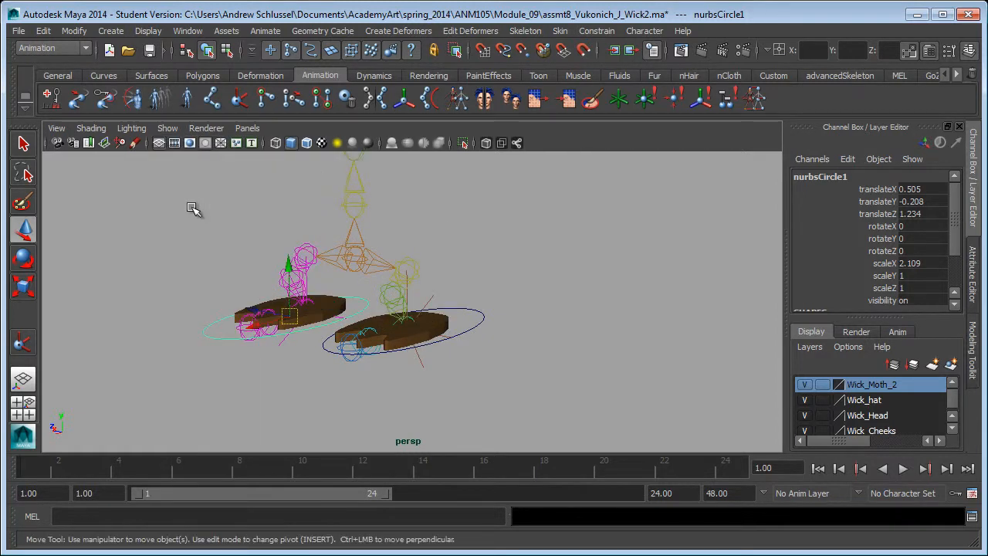
click(166, 128)
click(181, 255)
Step: Parent-constrain the left leg's IK handle to the left foot's control circle
alt+drag(262, 329, 383, 391)
click(388, 393)
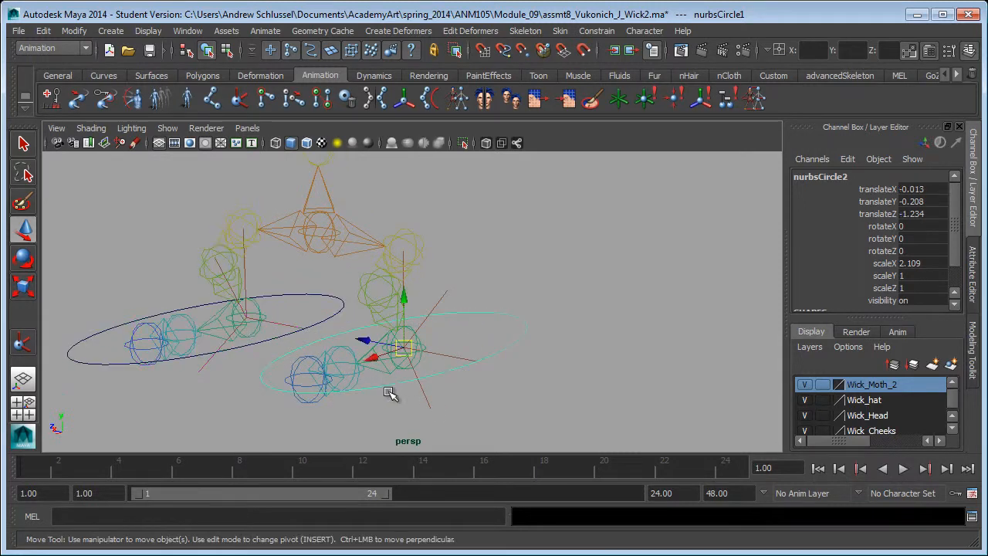
shift+click(452, 357)
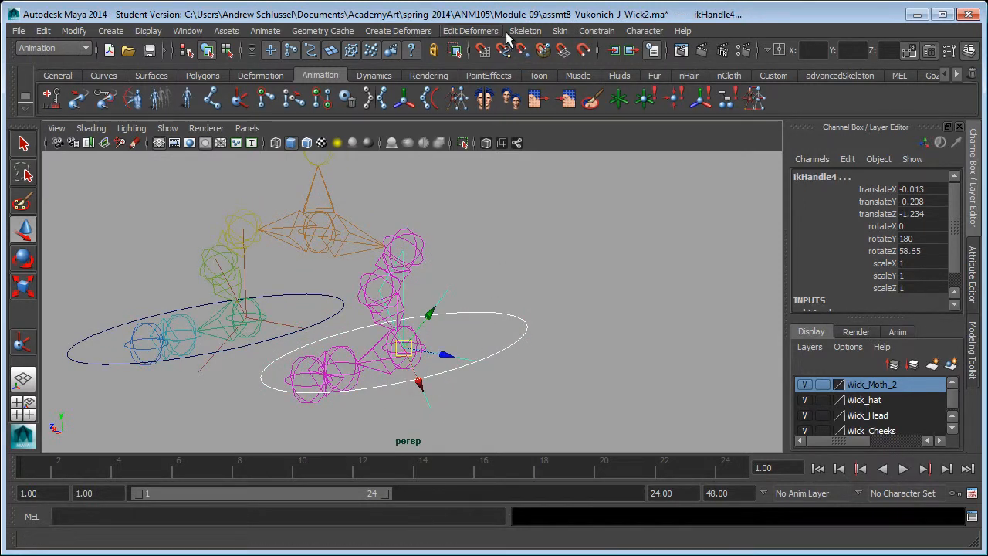
click(596, 31)
click(617, 112)
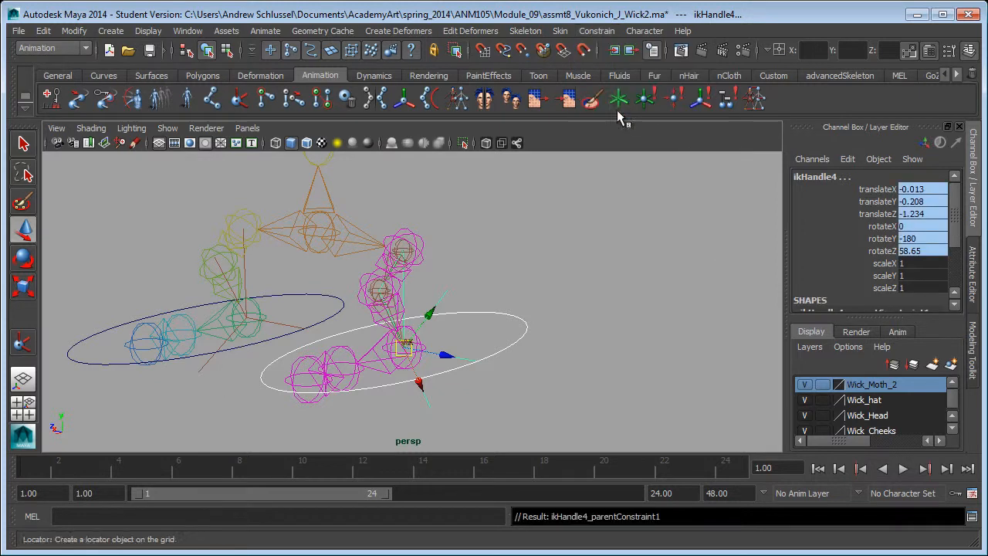
Step: Orient-constrain the left ankle joint, joint4, to the left foot's control circle with Maintain offset enabled and all axes constrained
click(485, 399)
click(390, 381)
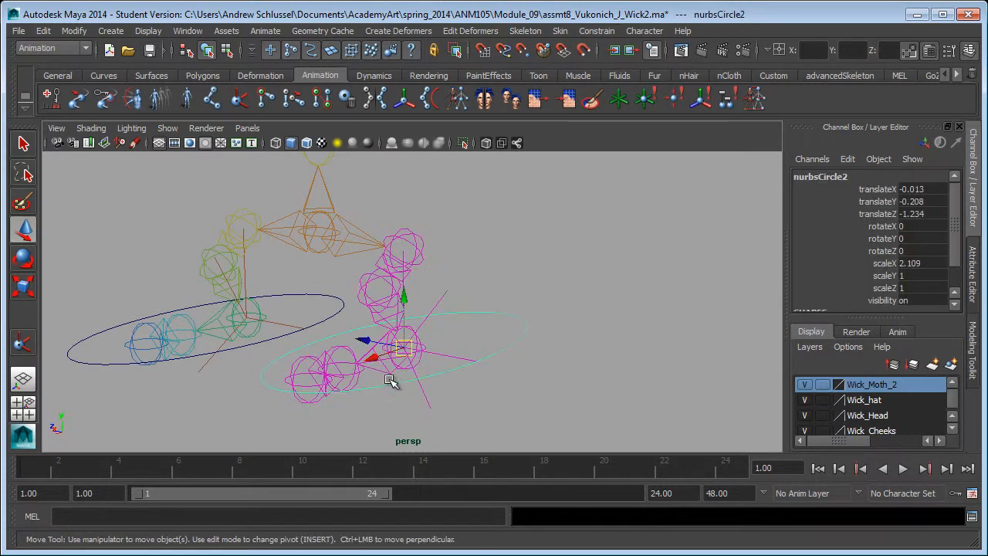
shift+click(402, 369)
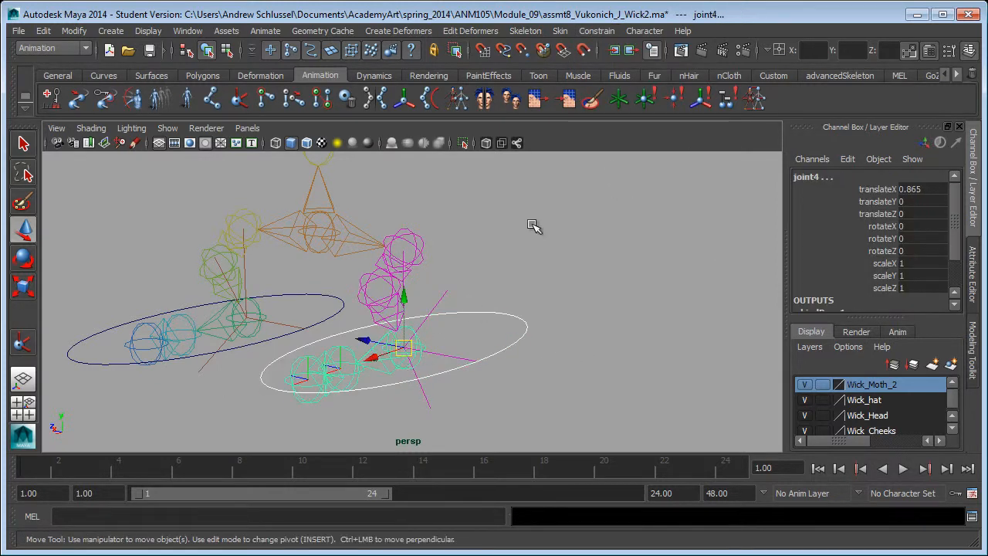
click(596, 31)
click(702, 83)
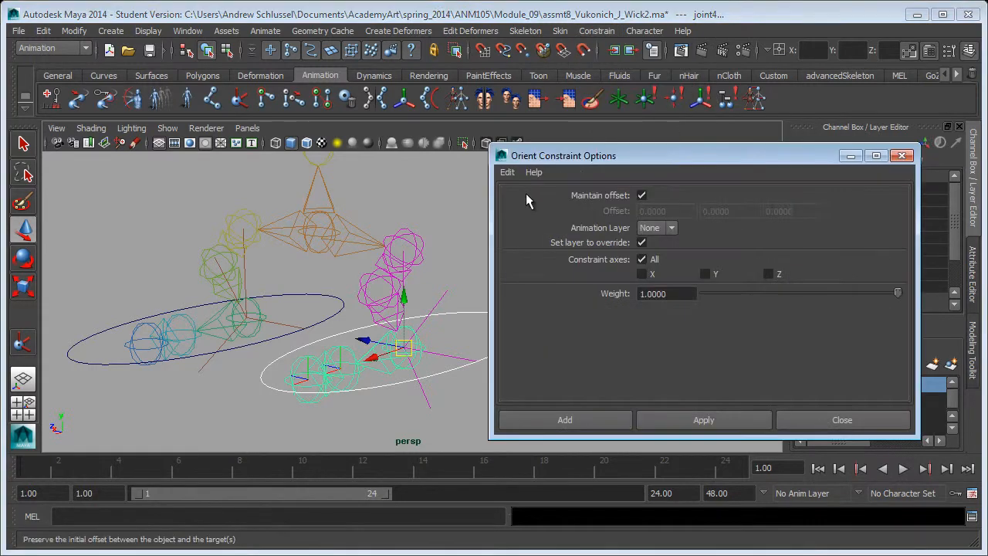
click(545, 420)
click(545, 346)
Step: Place a new NURBS circle exactly on the right hand's end joint, with its rotateX set to 90
alt+right_drag(545, 347, 327, 335)
alt+drag(327, 335, 419, 362)
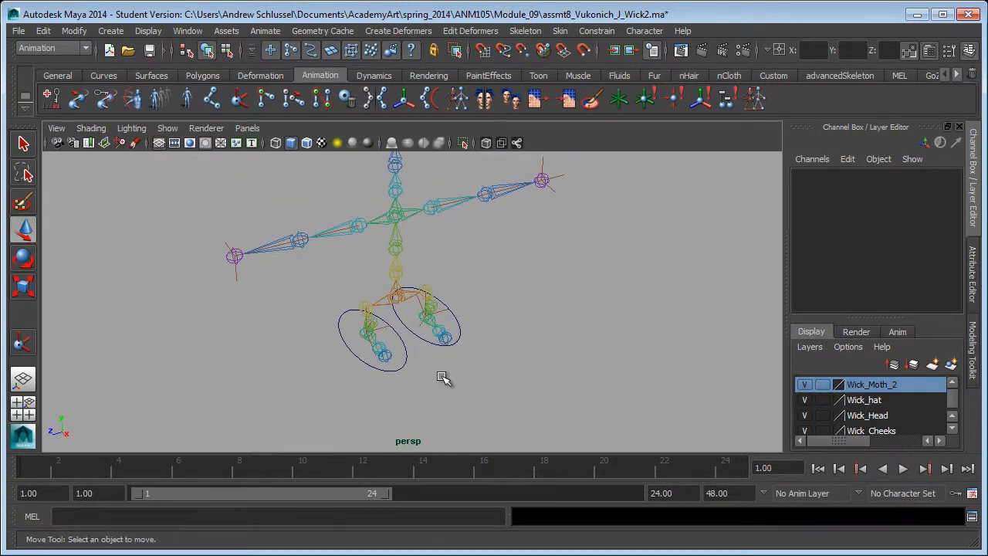
mouse_move(455, 378)
alt+mouse_down()
mouse_move(468, 353)
mouse_move(459, 368)
mouse_move(264, 324)
mouse_move(470, 386)
alt+mouse_up()
alt+drag(479, 310, 315, 337)
click(321, 346)
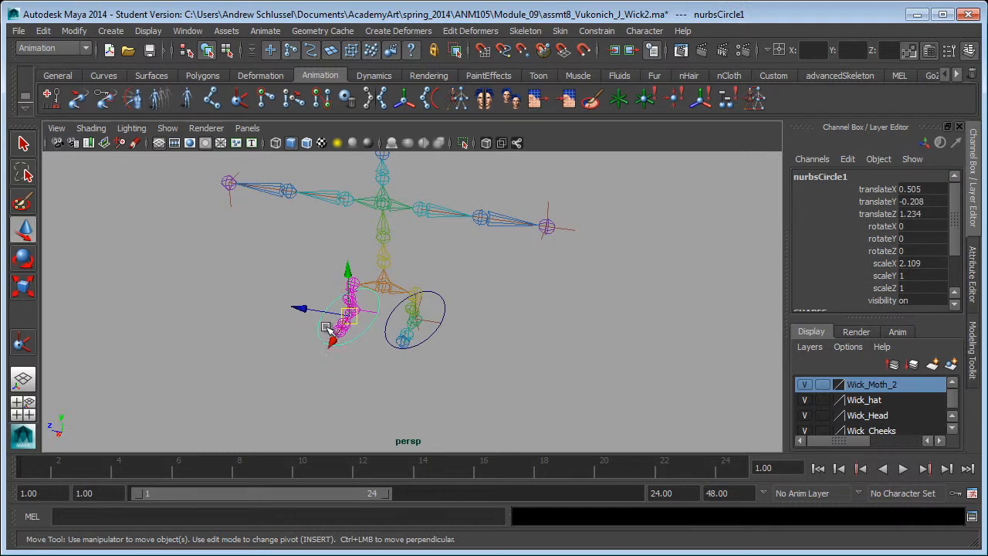
alt+drag(348, 412, 260, 331)
alt+drag(245, 258, 276, 364)
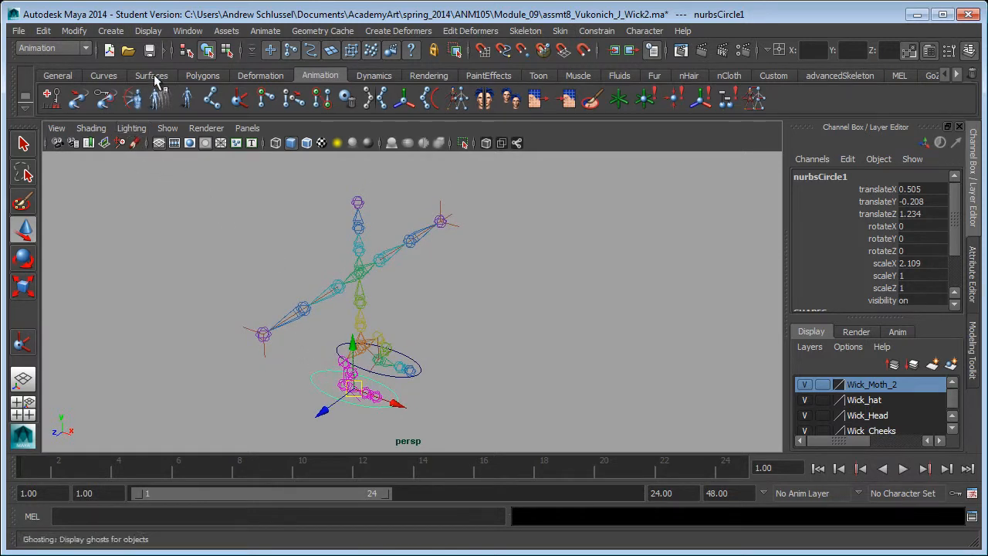
click(112, 31)
mouse_move(178, 52)
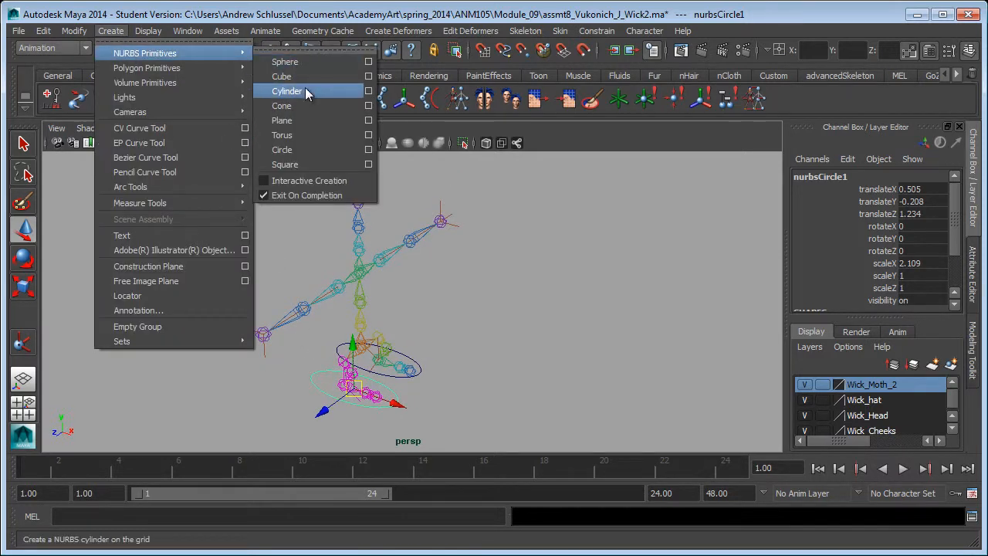
click(303, 147)
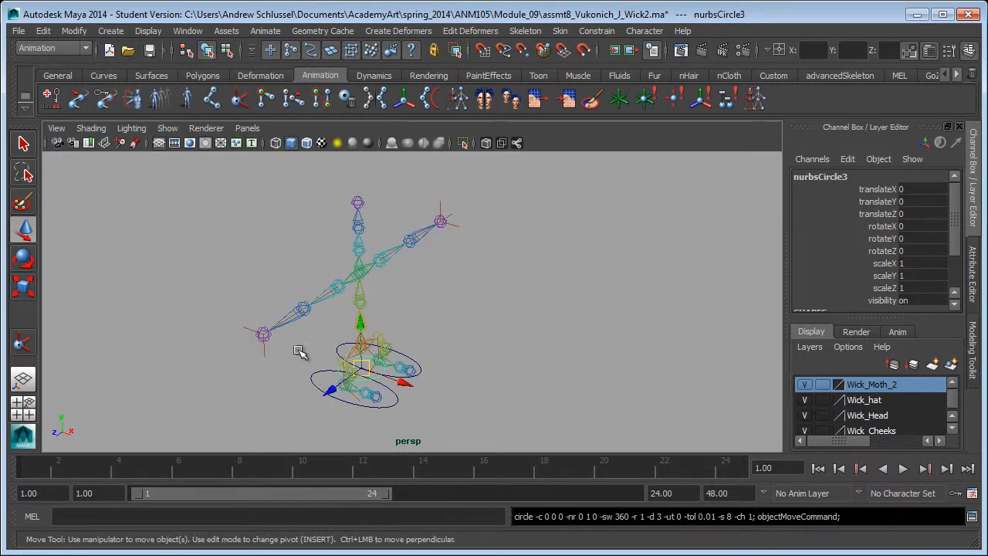
key(w)
middle_drag(274, 348, 264, 333)
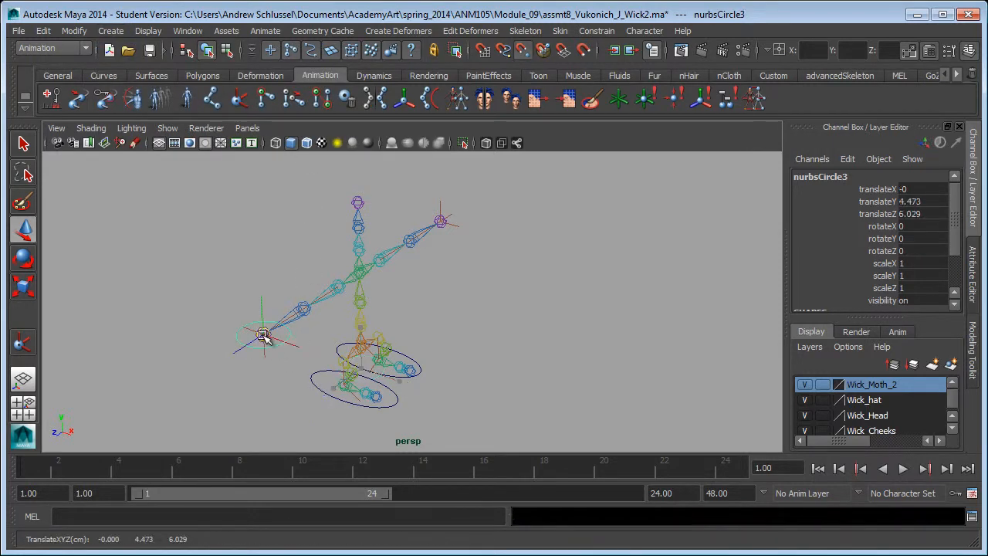
key(e)
drag(253, 278, 256, 371)
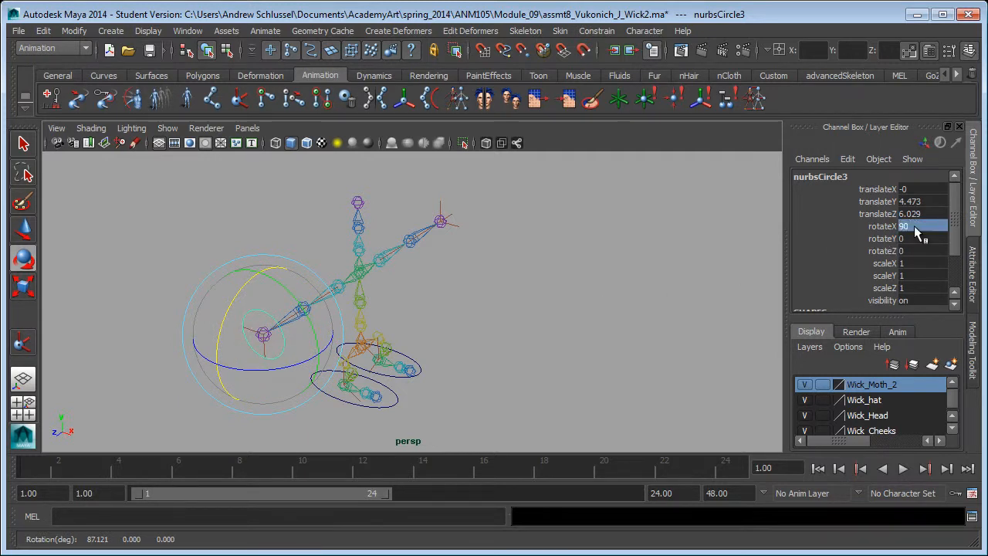
Step: Duplicate the right hand's control circle and snap the copy to the left hand's end joint
key(ctrl+d)
key(w)
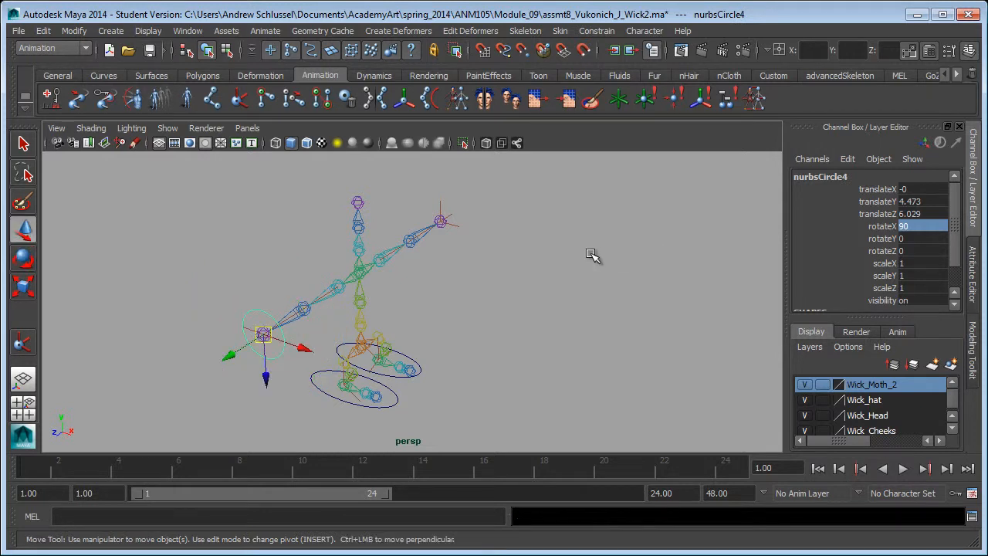
key(v)
middle_drag(488, 236, 461, 232)
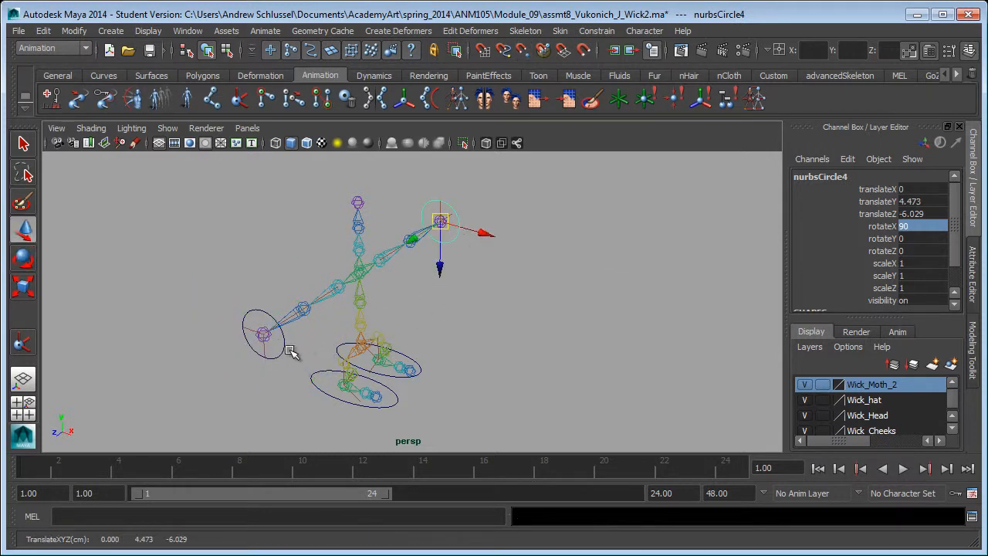
Step: Parent-constrain the right arm's IK handle to the right hand's control circle
click(291, 351)
key(q)
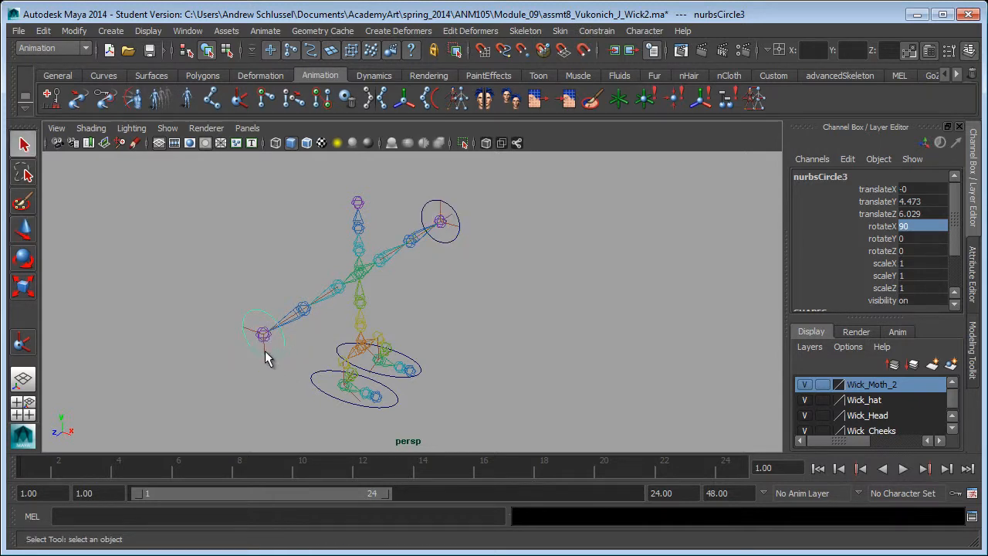
shift+click(266, 355)
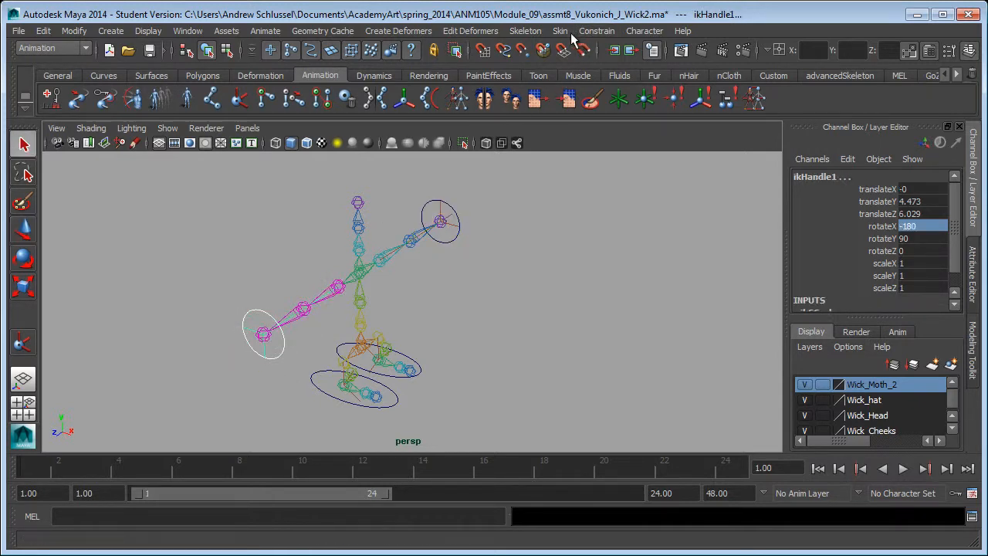
click(596, 31)
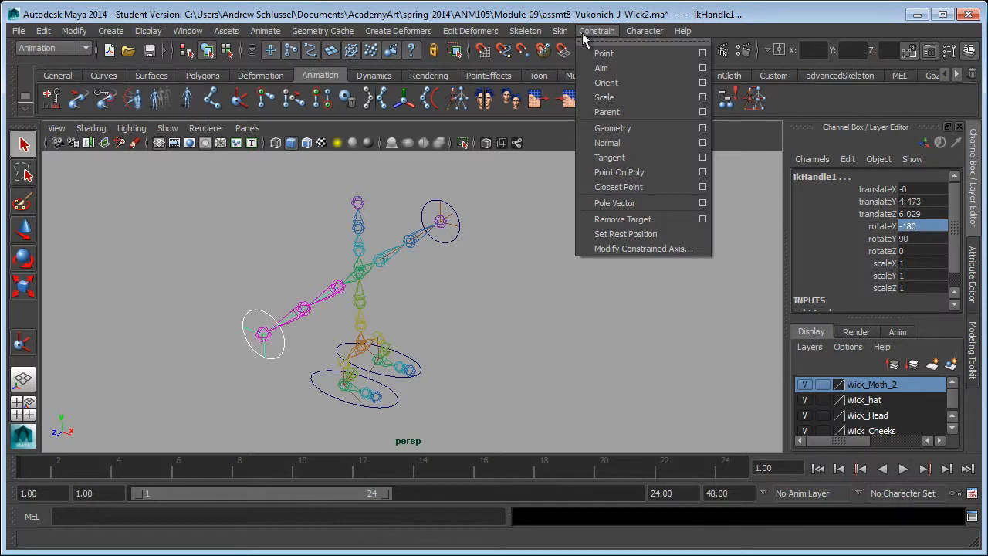
click(625, 112)
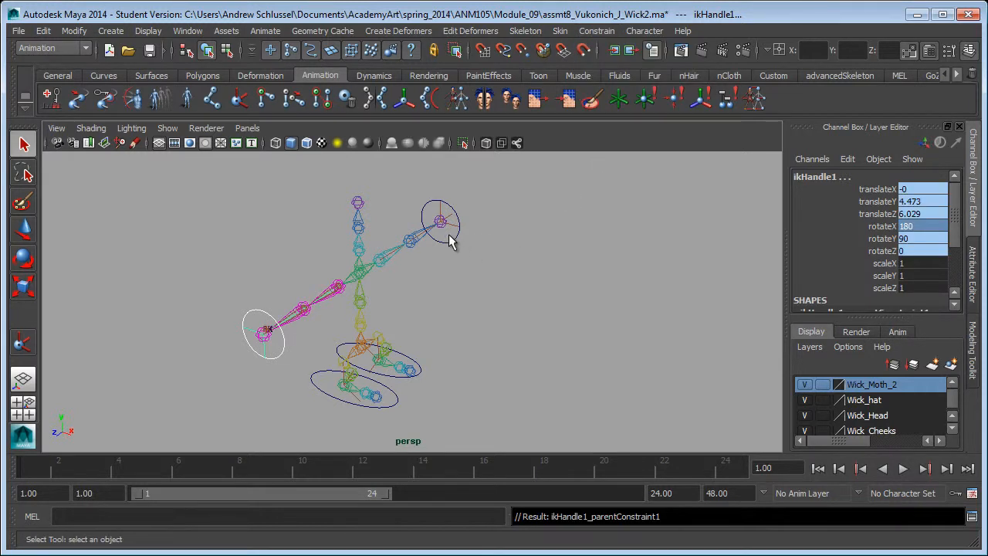
Step: Parent-constrain the left arm's IK handle to the left hand's control circle
click(451, 240)
click(595, 31)
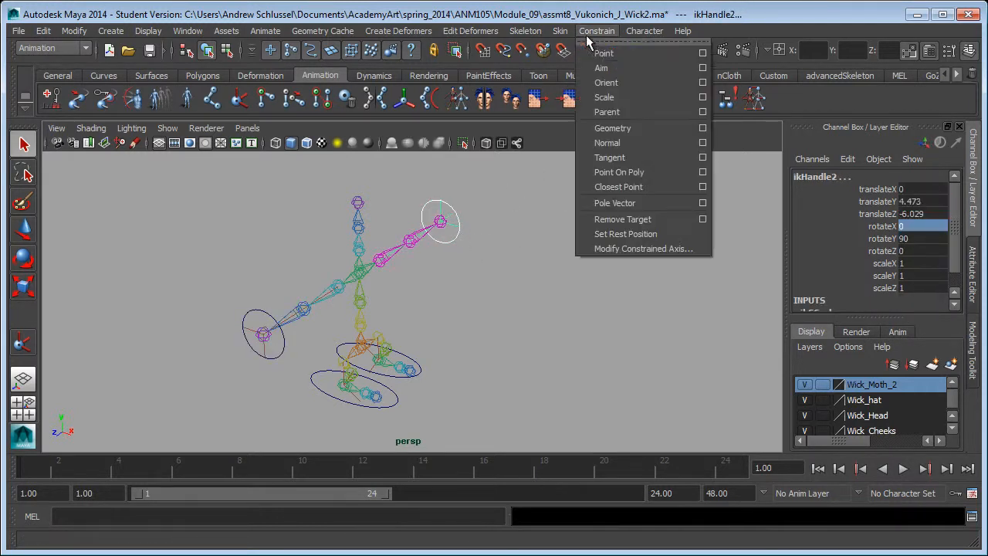
click(625, 111)
click(463, 282)
Step: Show all object types again in shaded display
key(5)
click(167, 128)
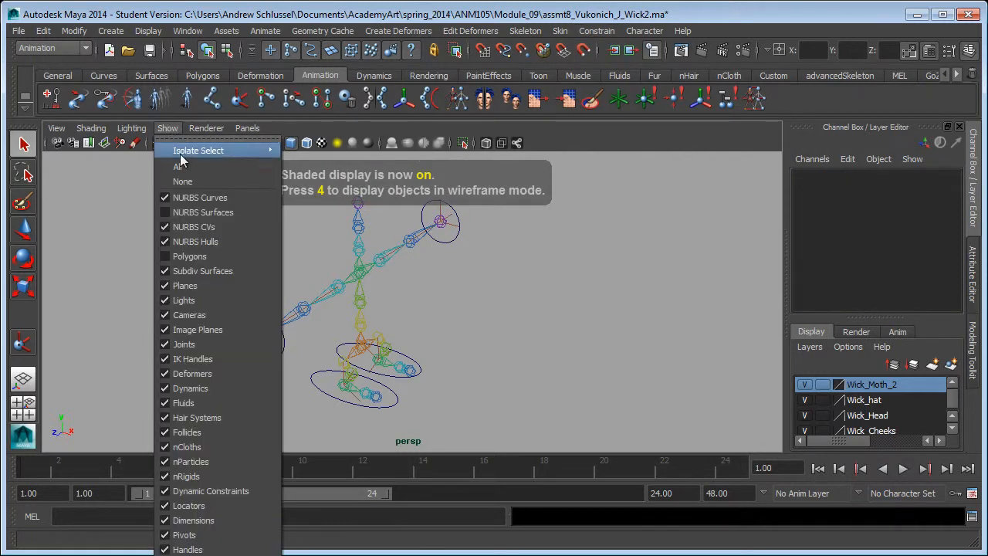
click(227, 202)
Step: Test the right arm rig by moving the right hand's control circle, and undo the move
click(279, 347)
alt+drag(296, 399, 263, 339)
drag(223, 295, 267, 317)
key(ctrl+z)
click(585, 341)
Step: Create a NURBS circle at the origin and scale it uniformly to 6.993 around the character's feet
alt+drag(585, 341, 554, 332)
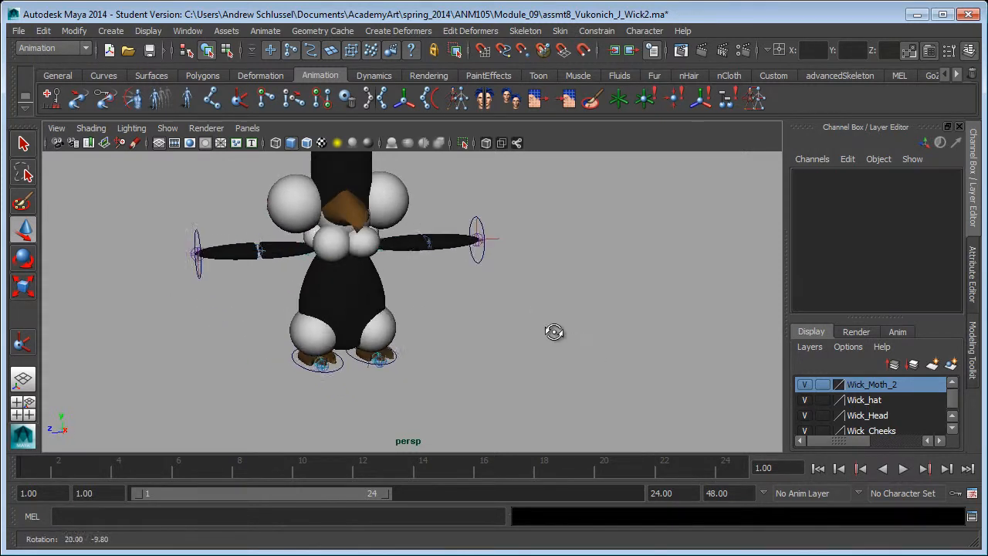
alt+middle_drag(540, 331, 511, 371)
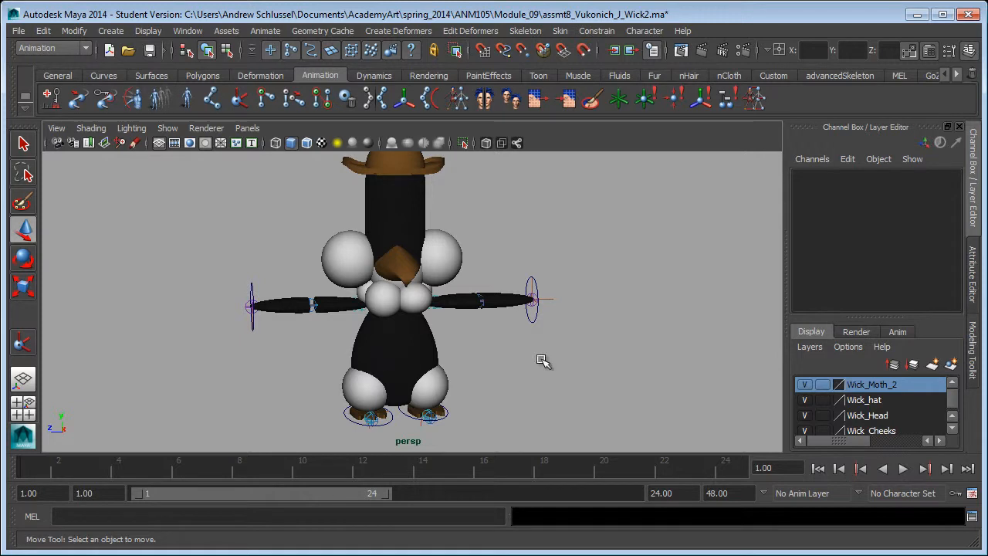
mouse_move(472, 374)
alt+mouse_down()
mouse_move(510, 374)
mouse_move(485, 381)
alt+mouse_up()
alt+right_drag(568, 394, 400, 394)
click(111, 31)
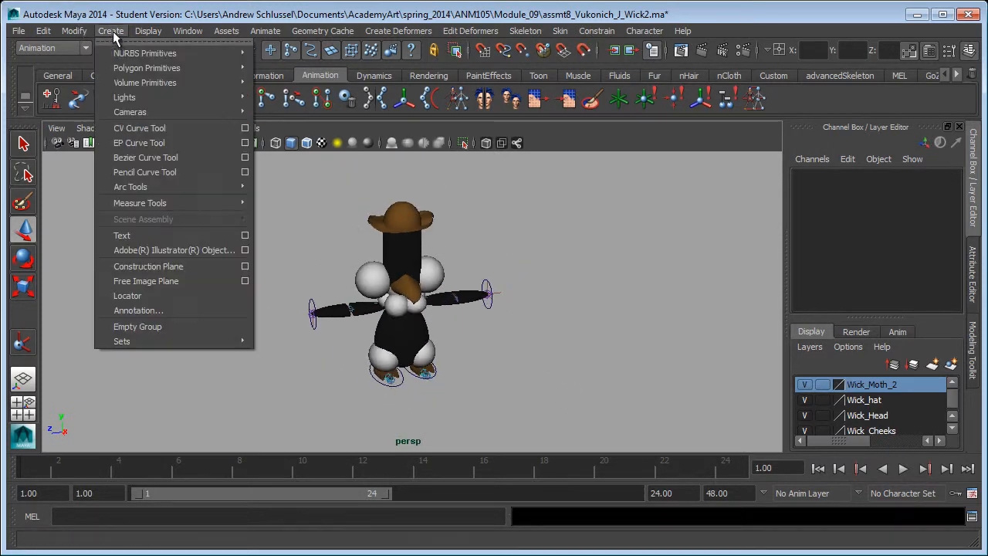
mouse_move(147, 54)
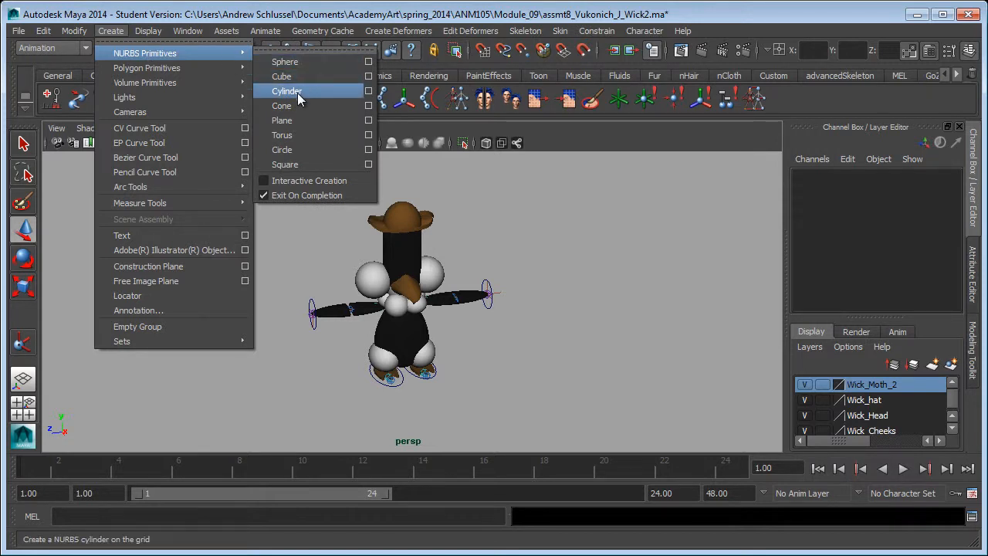
click(301, 149)
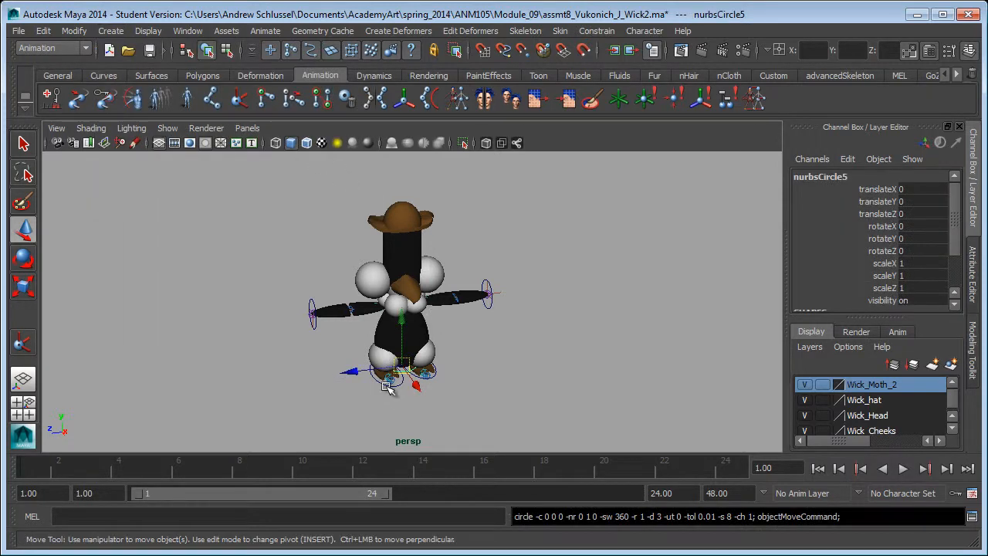
key(r)
drag(402, 367, 540, 371)
alt+drag(475, 337, 517, 331)
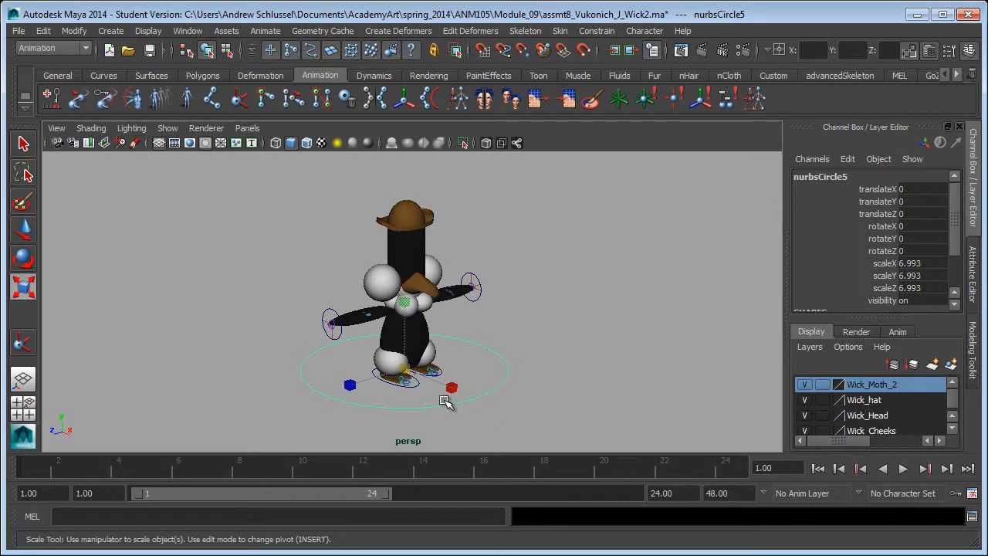
key(q)
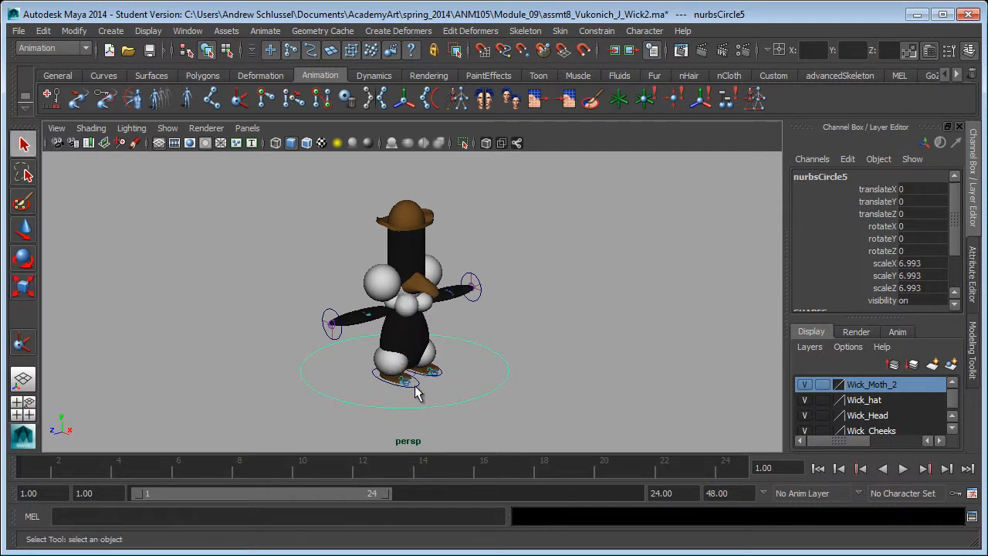
Step: Switch the viewport to wireframe display and hide the NURBS surfaces to expose the skeleton
alt+drag(540, 284, 326, 338)
alt+right_drag(326, 338, 556, 323)
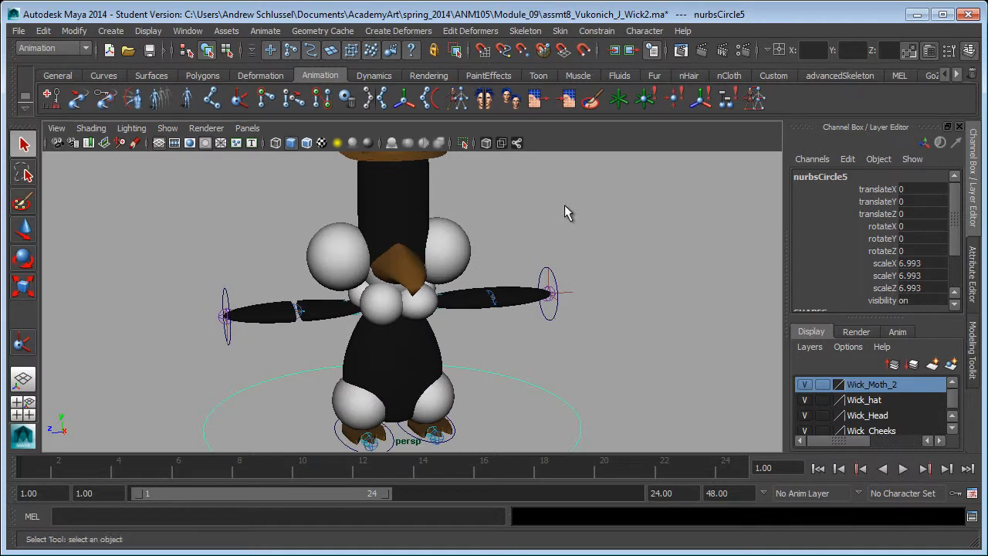
alt+drag(494, 391, 455, 357)
key(4)
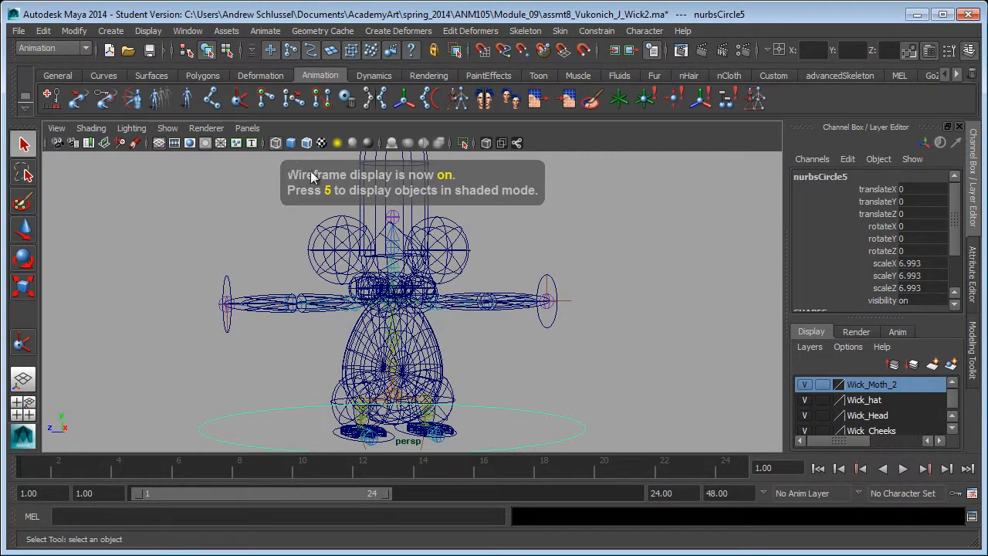
click(166, 128)
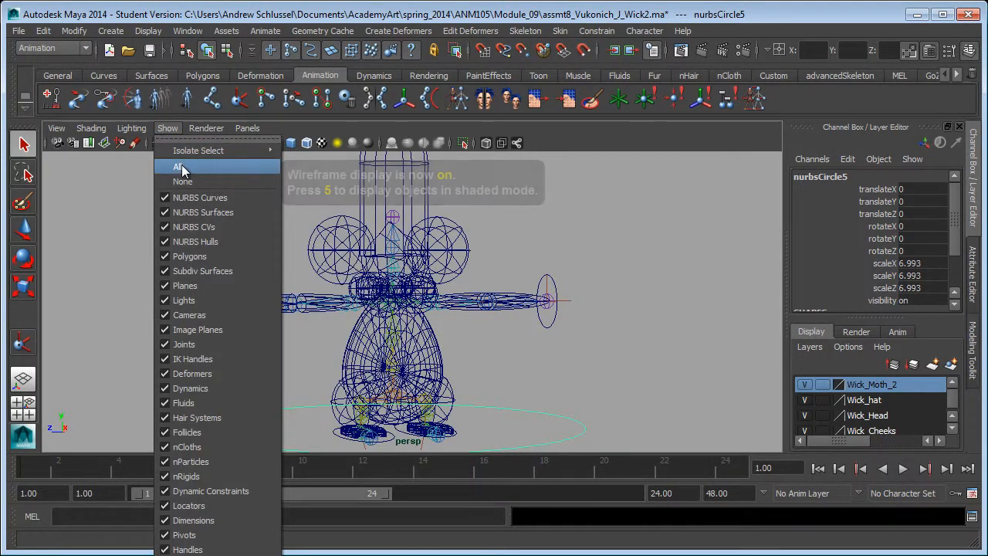
click(190, 212)
Step: Duplicate the ground circle, raise the copy to translateY 1 at the pelvis, and scale it uniformly to 3.607
alt+drag(359, 355, 380, 339)
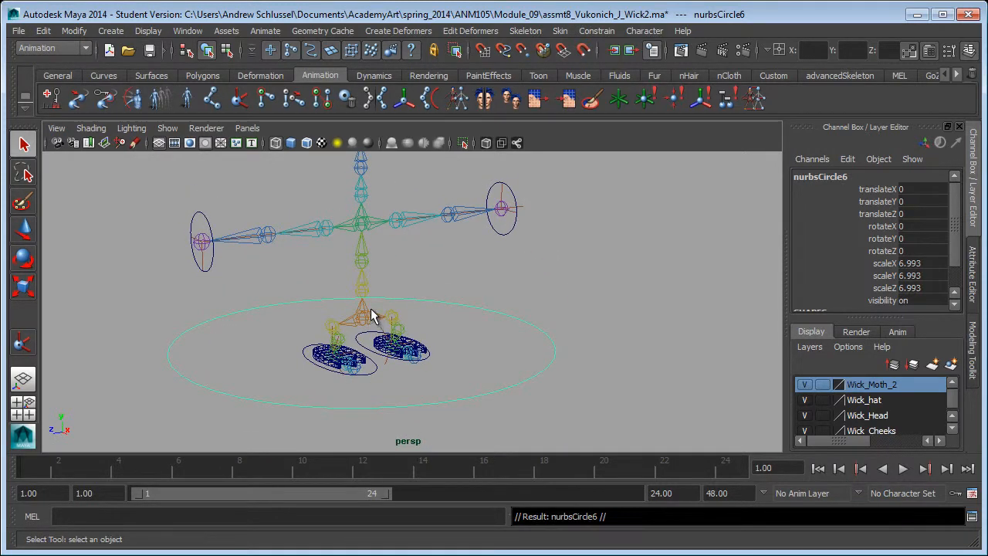
key(w)
middle_drag(394, 313, 368, 316)
key(r)
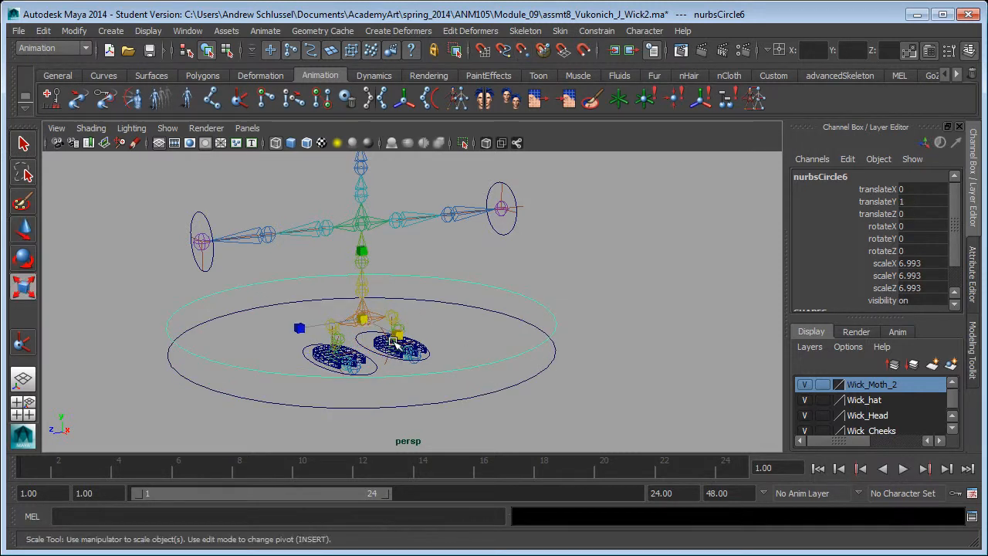
drag(362, 320, 201, 331)
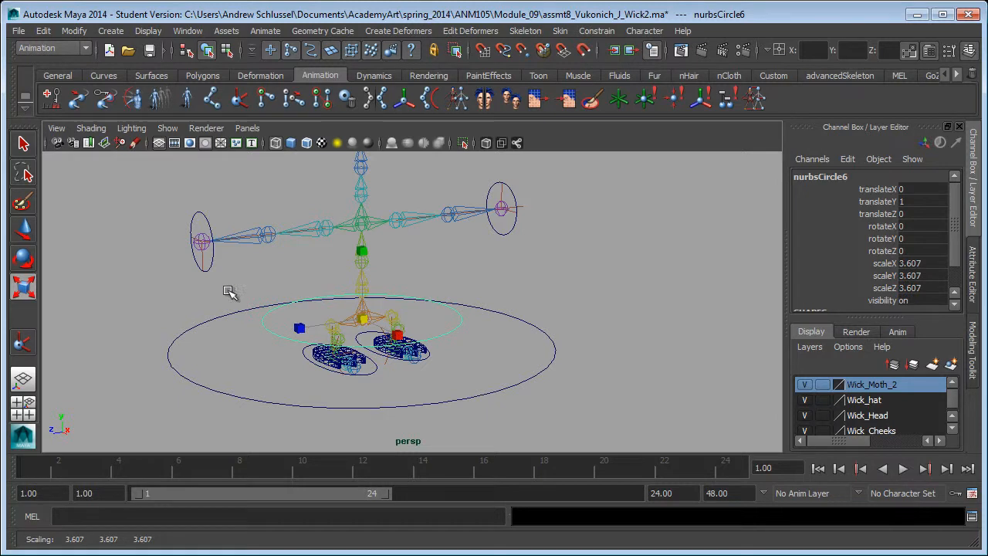
Step: Show the NURBS surfaces again and check the pelvis circle around the body in shaded display
click(182, 129)
click(208, 209)
mouse_move(448, 359)
alt+mouse_down()
mouse_move(446, 336)
mouse_move(432, 338)
alt+mouse_up()
key(5)
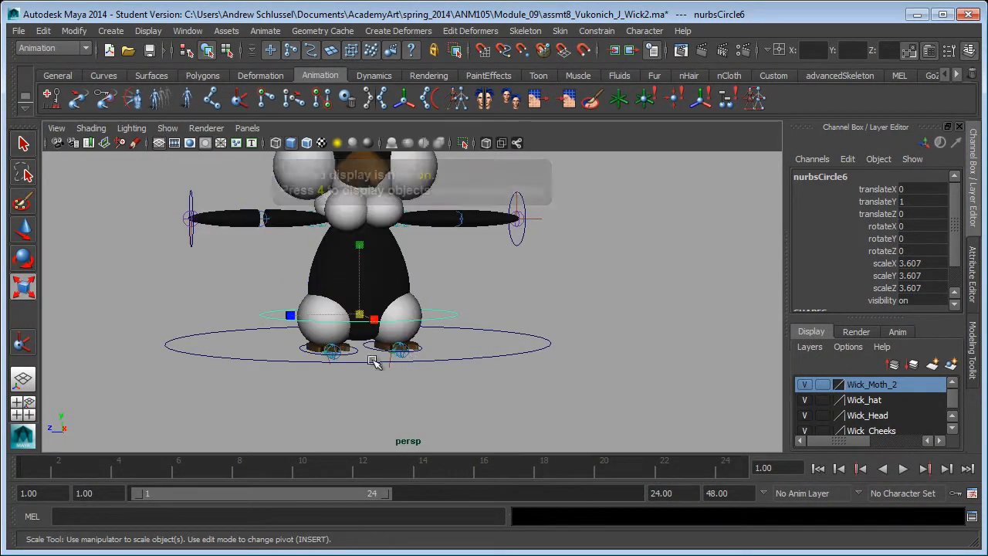
Step: In wireframe display, parent-constrain the pelvis root joint to the pelvis control circle
key(4)
alt+right_drag(243, 392, 375, 359)
key(q)
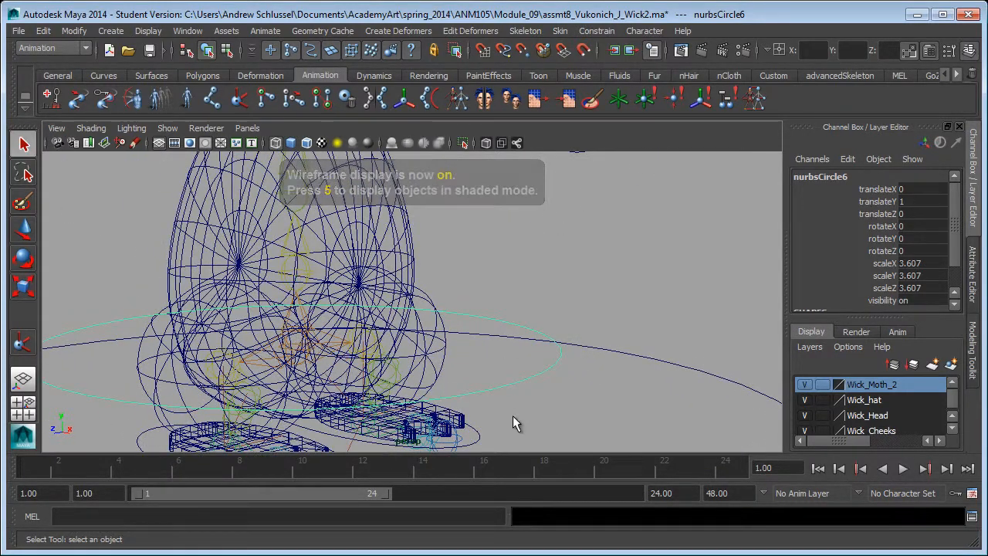
shift+click(299, 350)
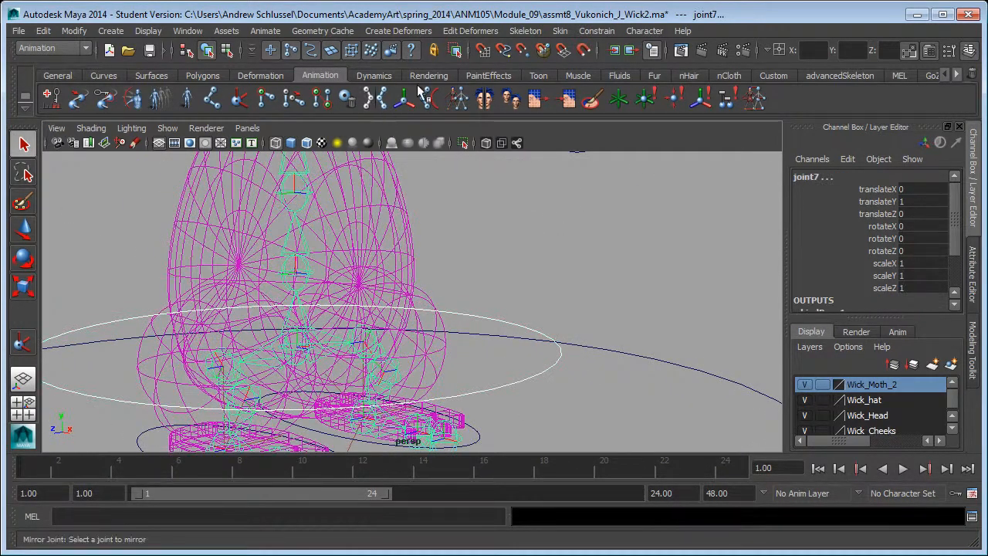
click(597, 31)
click(625, 108)
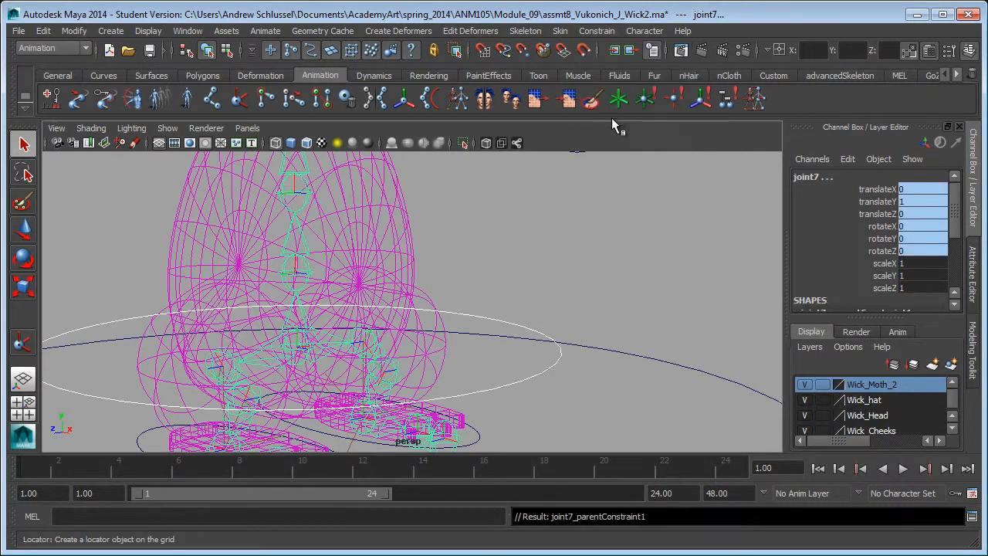
Step: Test the pelvis control circle by rotating it about X and about Z, undoing each rotation
alt+right_drag(673, 289, 432, 328)
click(452, 343)
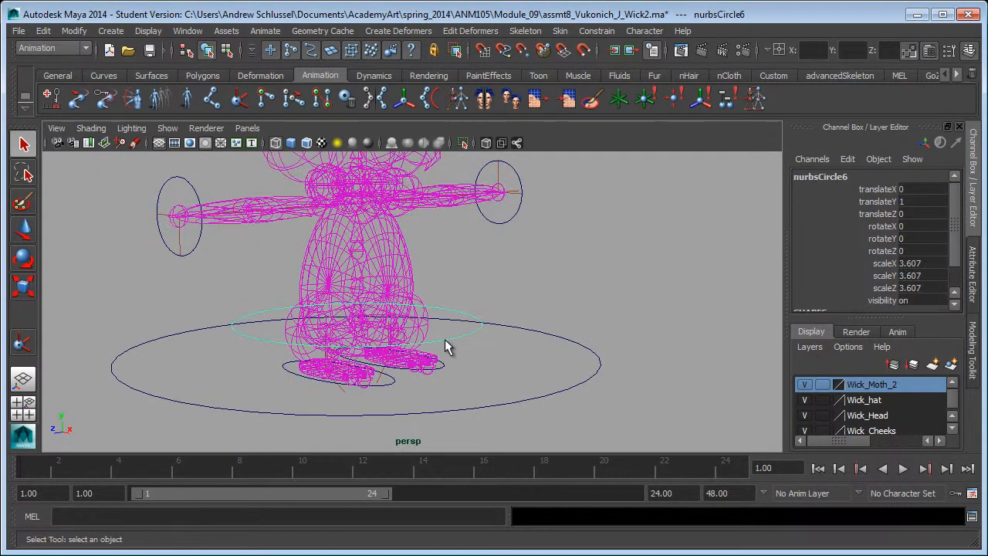
key(e)
drag(317, 279, 361, 295)
key(a)
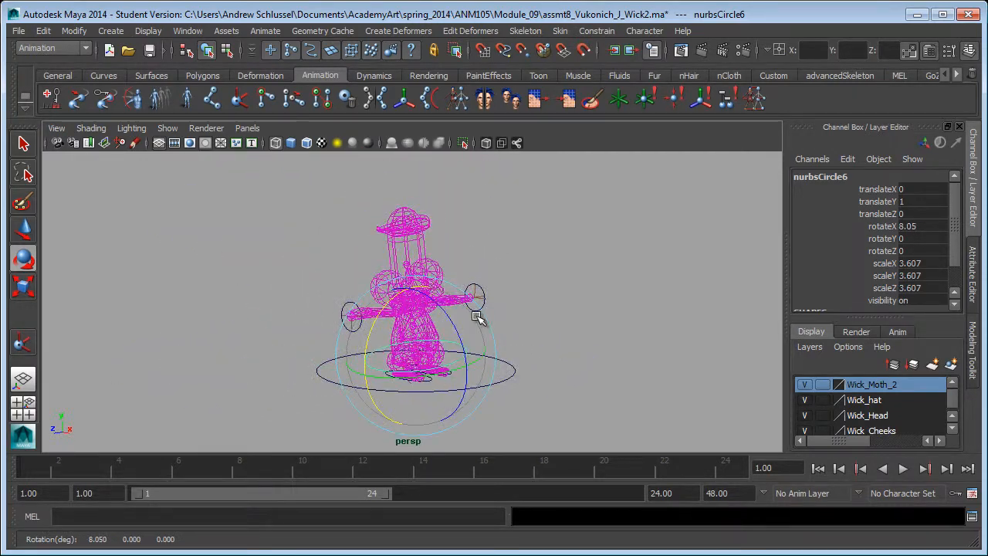
key(ctrl+z)
drag(461, 327, 486, 342)
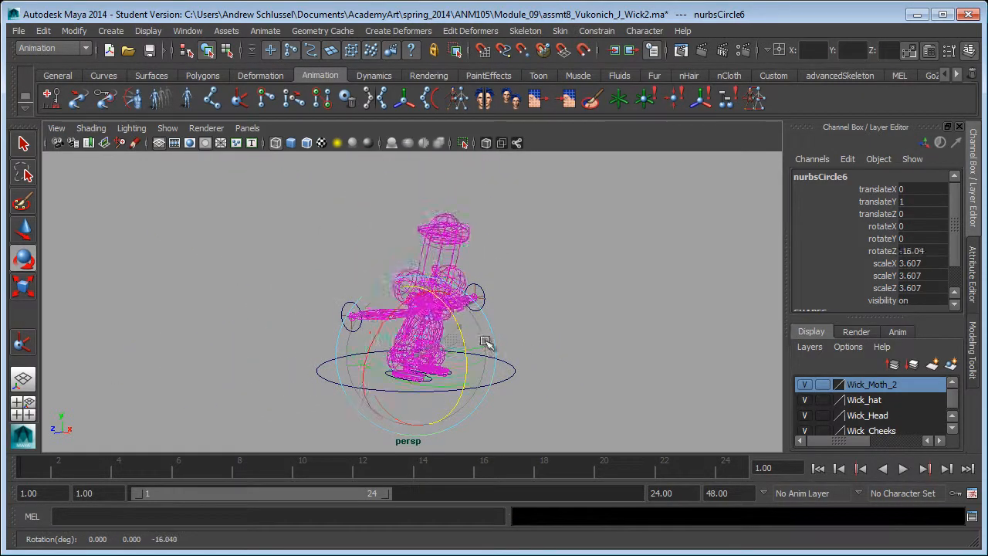
key(ctrl+z)
Step: Duplicate the pelvis circle and raise the copy to translateY 5.491 at the base of the head
scroll(394, 379, up, 2)
alt+right_drag(393, 380, 559, 375)
alt+middle_drag(560, 372, 575, 305)
alt+drag(575, 313, 544, 351)
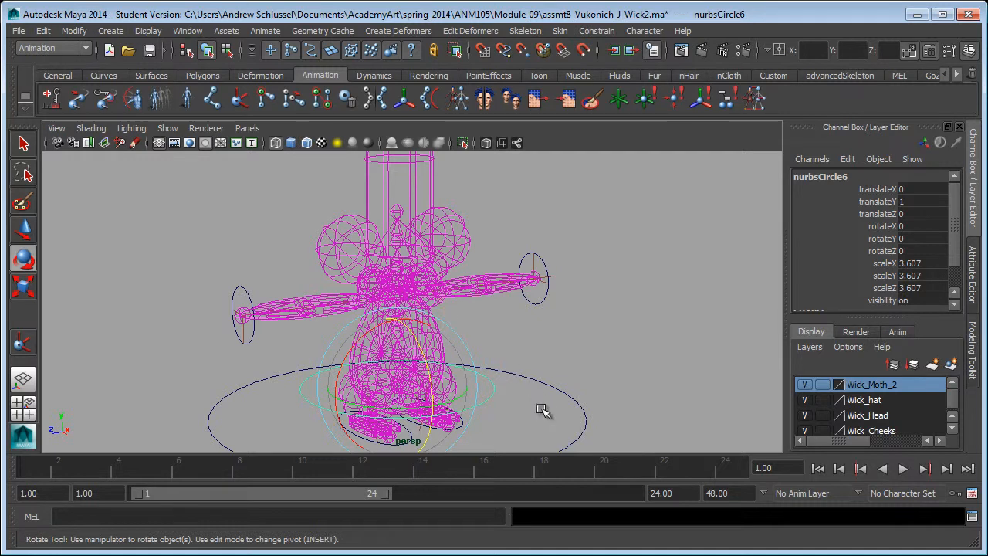
key(ctrl+d)
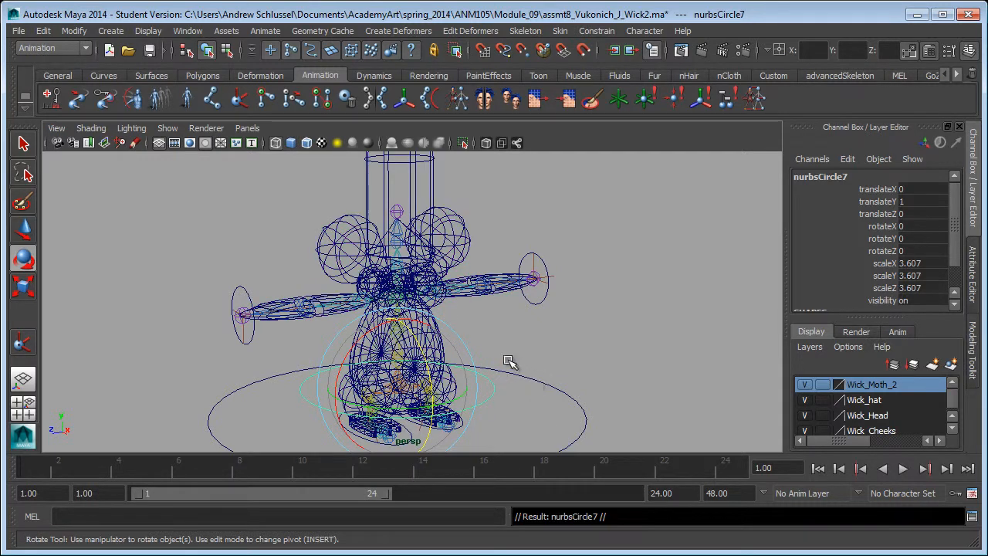
key(w)
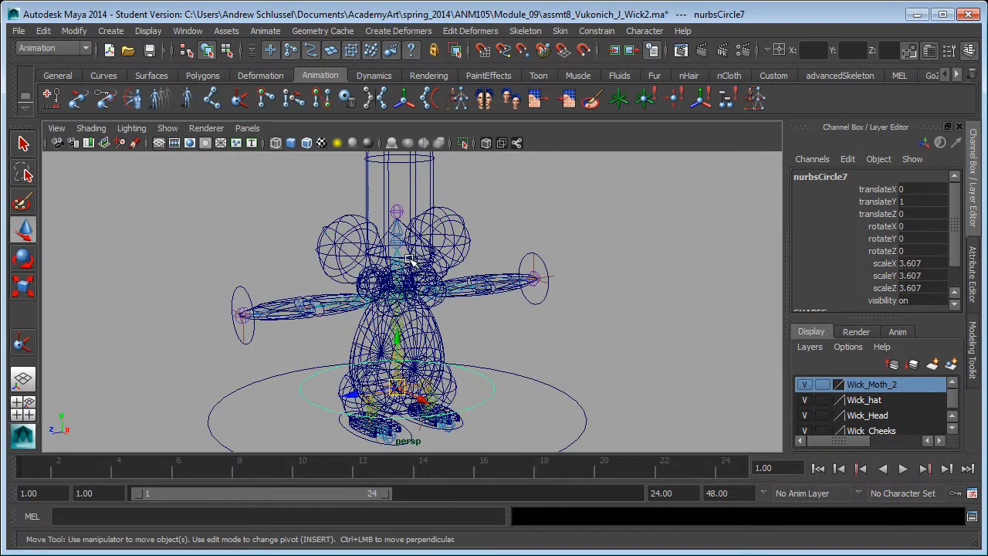
drag(397, 362, 402, 258)
Step: Parent-constrain the joint at the base of the head to the circle around it
mouse_move(382, 334)
alt+mouse_down()
mouse_move(490, 346)
mouse_move(311, 307)
mouse_move(385, 324)
alt+mouse_up()
alt+right_drag(244, 318, 674, 313)
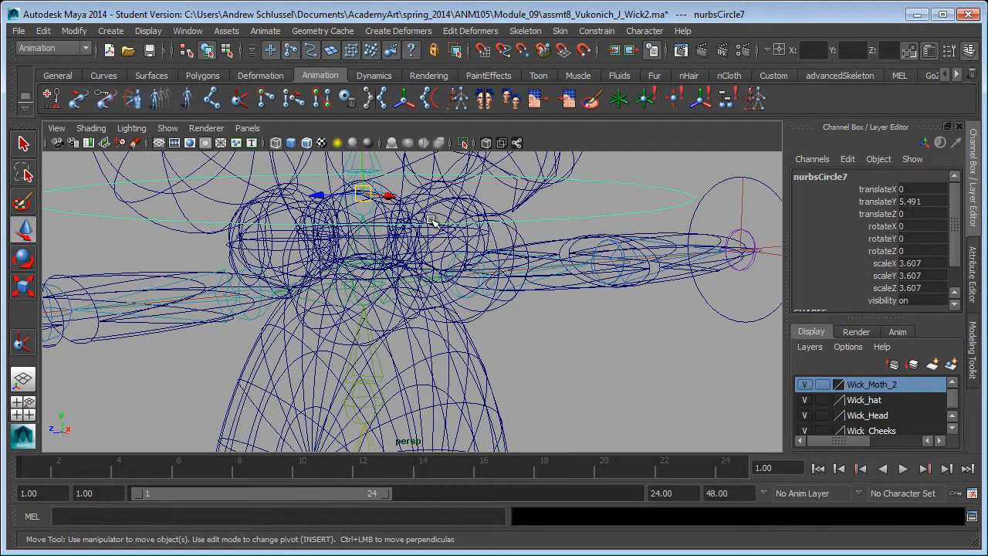
key(q)
shift+click(369, 208)
key(ctrl+z)
click(378, 228)
click(375, 222)
click(376, 214)
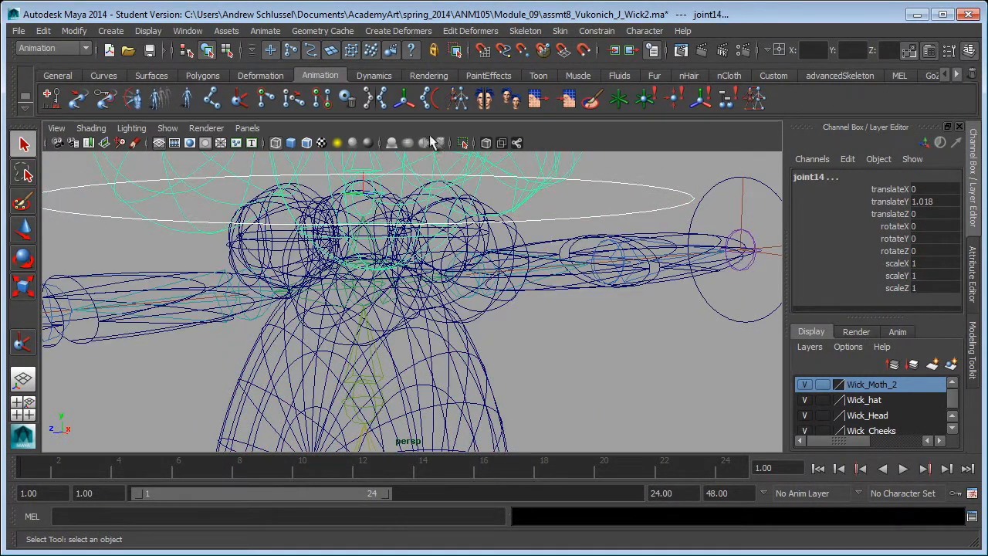
click(594, 31)
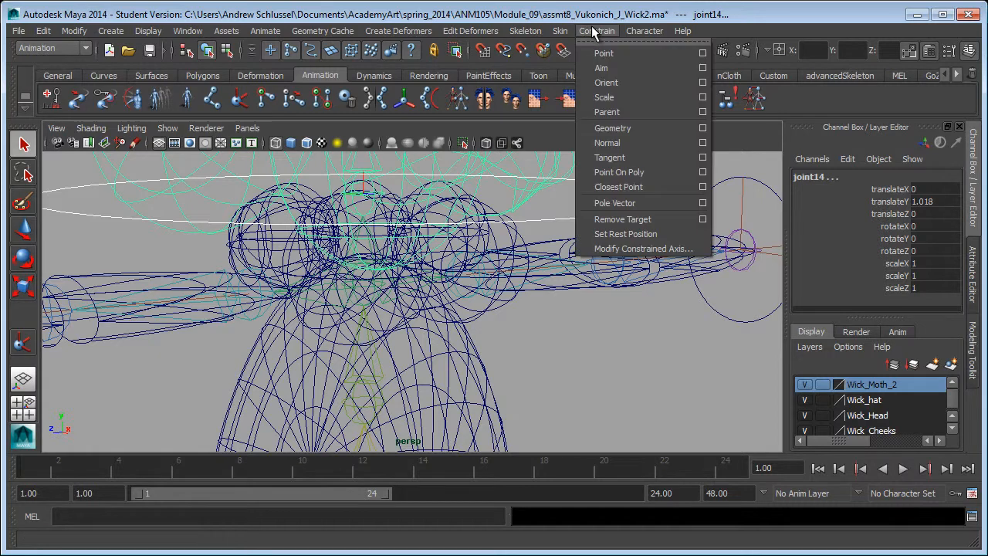
click(620, 112)
click(603, 237)
Step: In shaded display, test the head control circle with a free rotation, and undo it
alt+right_drag(605, 331, 520, 344)
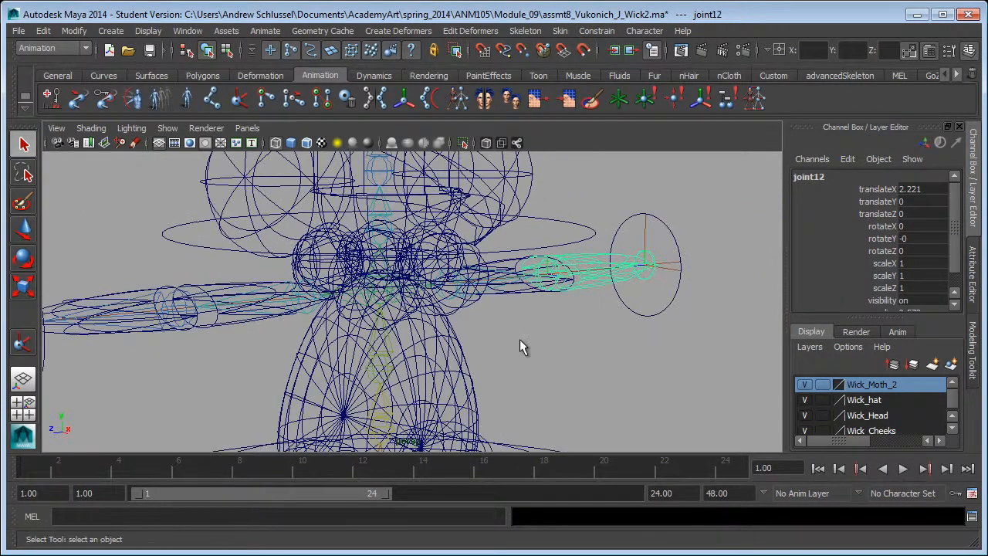
key(5)
click(545, 244)
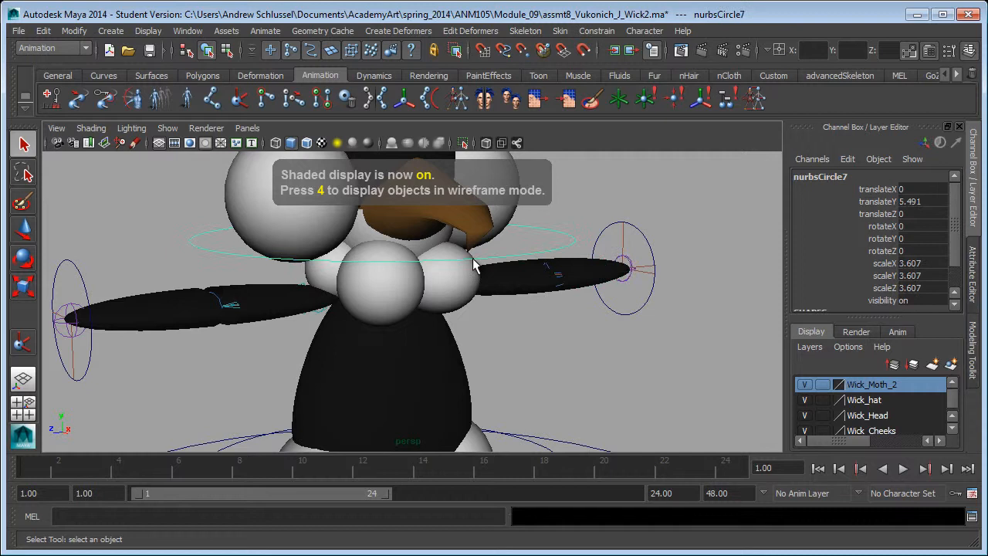
key(e)
drag(426, 230, 373, 227)
key(ctrl+z)
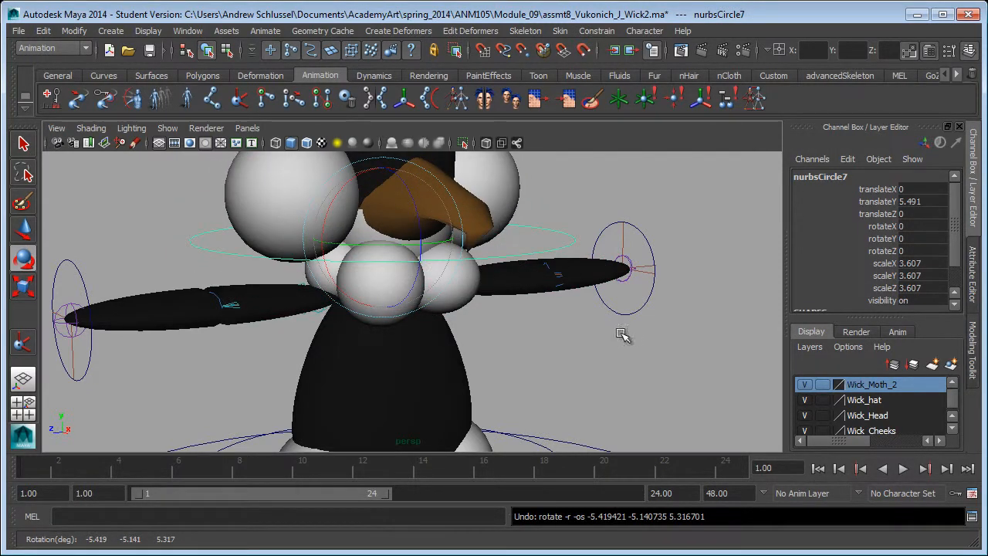
Step: Test the head's tilt from the front by rotating its control circle about X, undo the rotation, and clear the selection
click(574, 340)
alt+right_drag(589, 368, 514, 365)
alt+drag(514, 366, 445, 359)
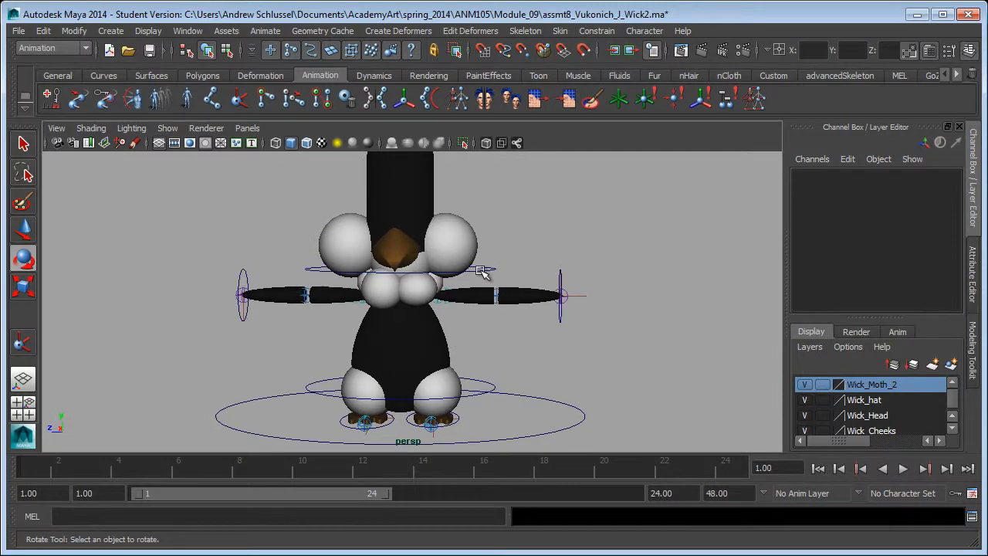
click(486, 272)
mouse_move(470, 256)
mouse_down()
mouse_move(471, 288)
mouse_move(466, 245)
mouse_up()
key(ctrl+z)
alt+drag(507, 324, 461, 268)
alt+drag(617, 324, 566, 338)
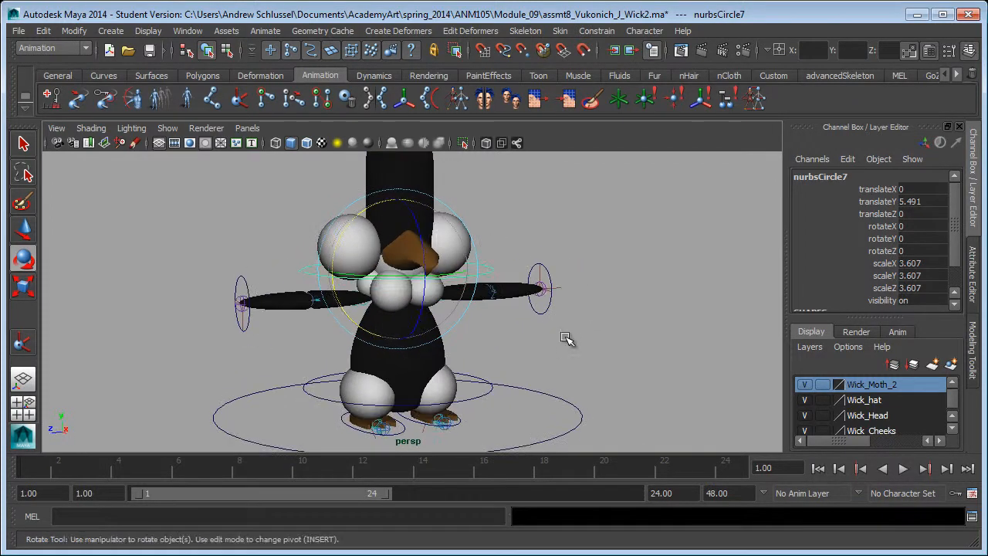
click(506, 342)
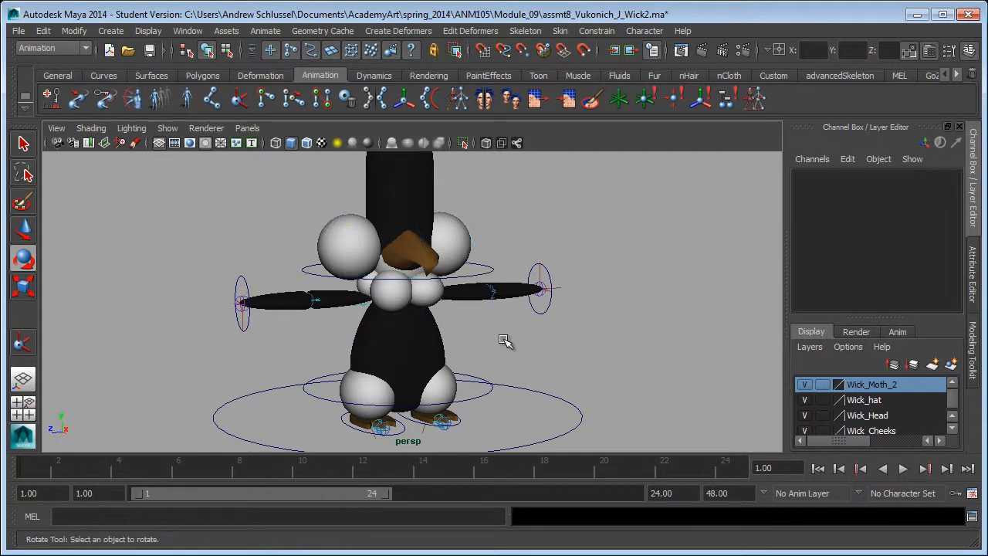
Step: In wireframe display, duplicate the head circle and lower the copy to translateY 2.027 at the lower spine joint
key(4)
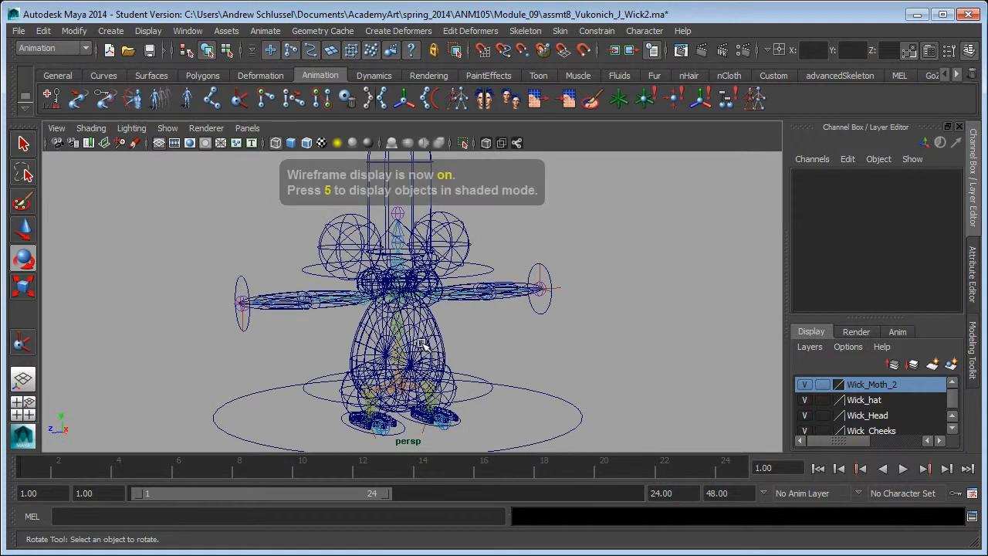
click(485, 274)
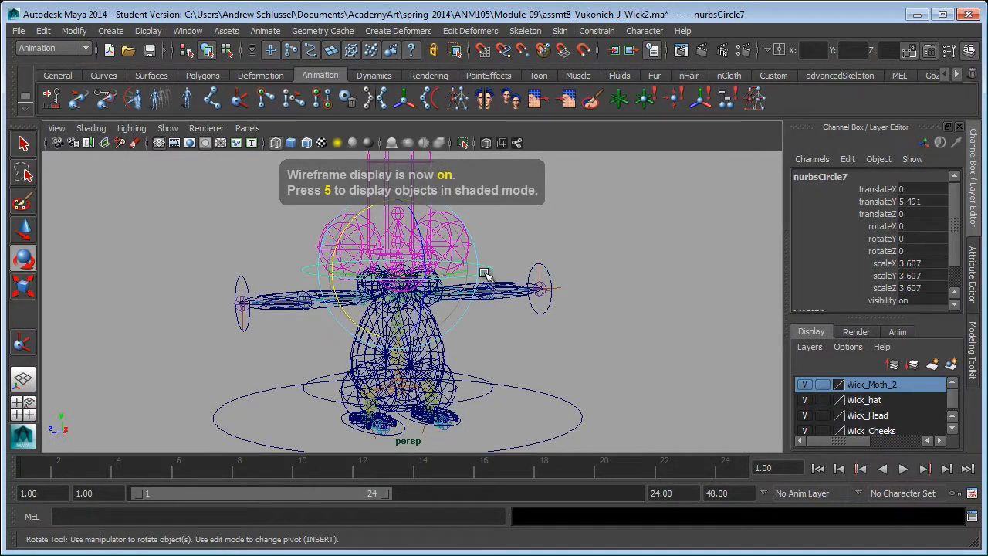
key(ctrl+d)
alt+right_drag(281, 386, 517, 374)
alt+middle_drag(518, 378, 556, 322)
alt+drag(555, 321, 524, 335)
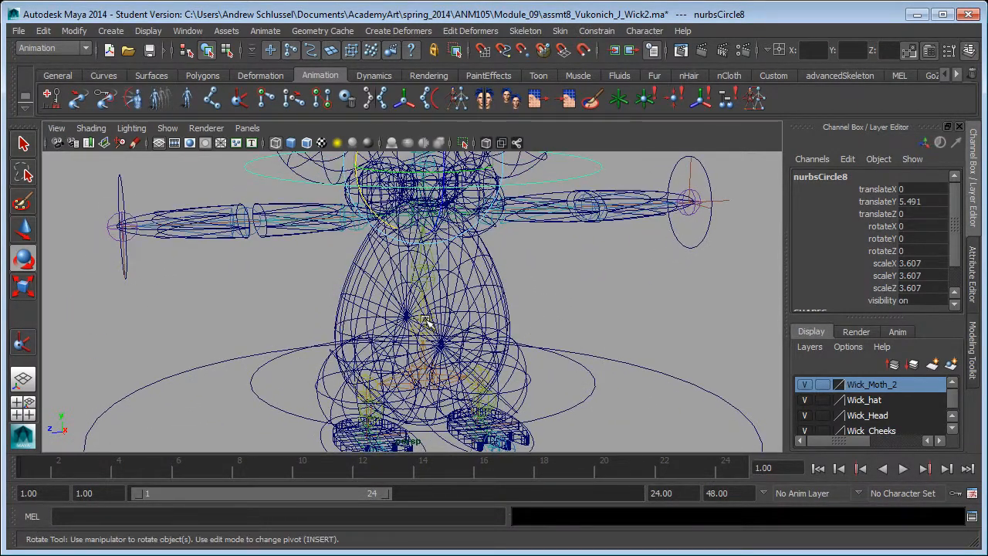
key(w)
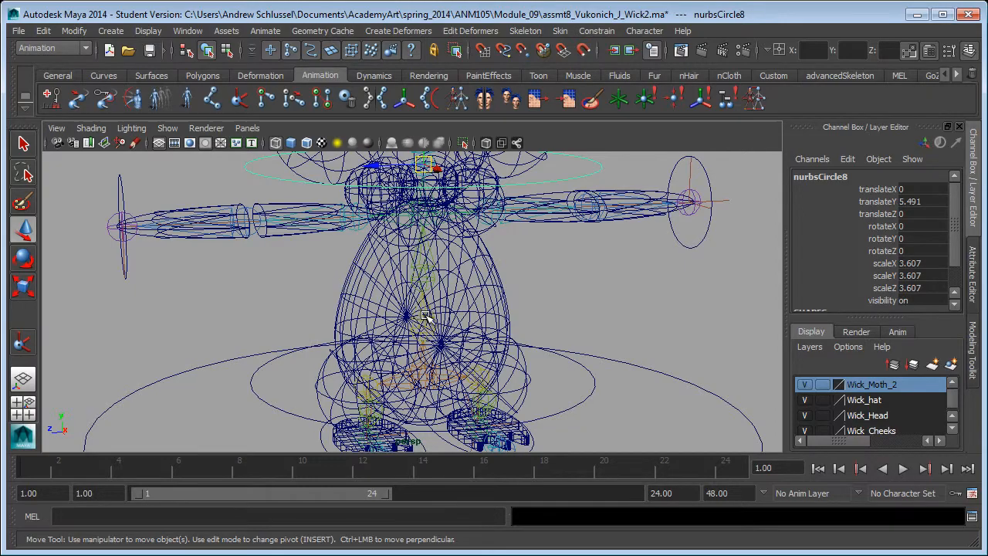
middle_drag(425, 315, 428, 325)
alt+drag(452, 369, 436, 348)
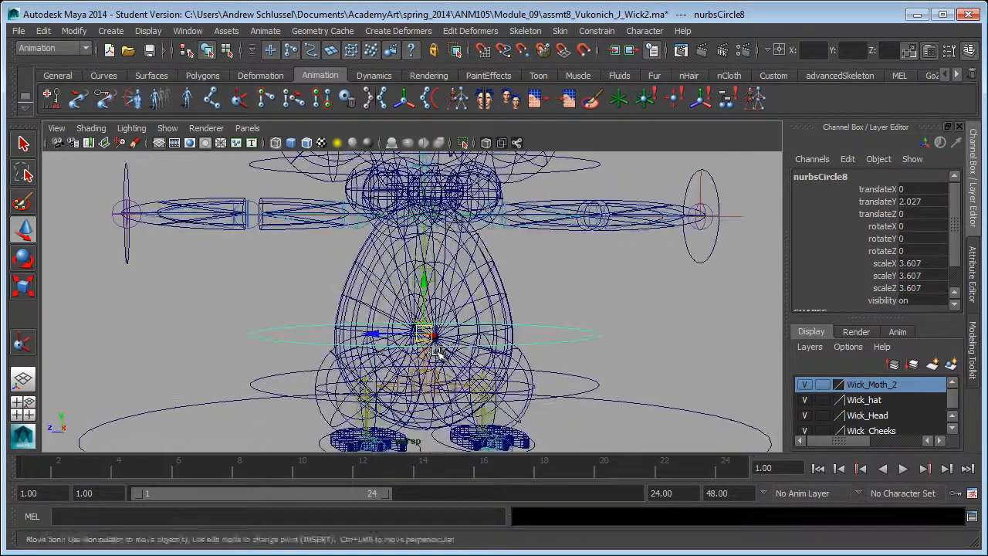
Step: Hide the NURBS surfaces, then duplicate the lower spine circle and raise the copy to the next spine joint
click(165, 129)
click(199, 209)
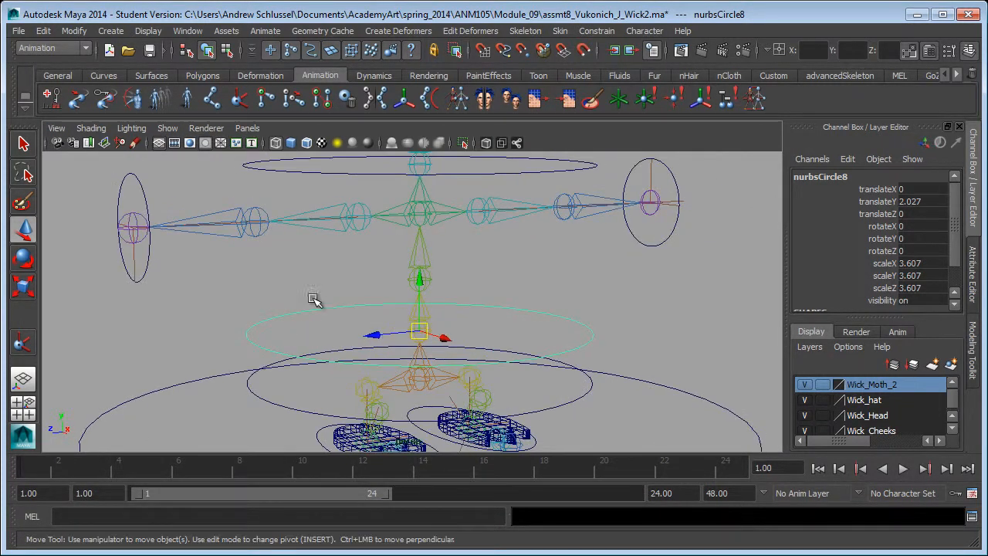
middle_drag(365, 268, 392, 277)
alt+drag(587, 326, 577, 314)
Step: Parent-constrain the upper spine joint to the circle at its height
key(q)
click(431, 279)
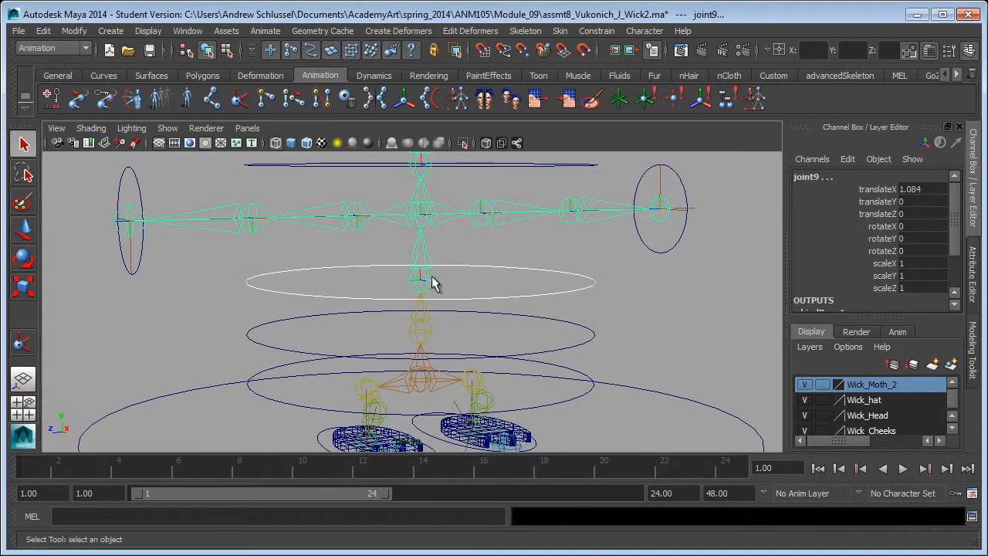
click(590, 29)
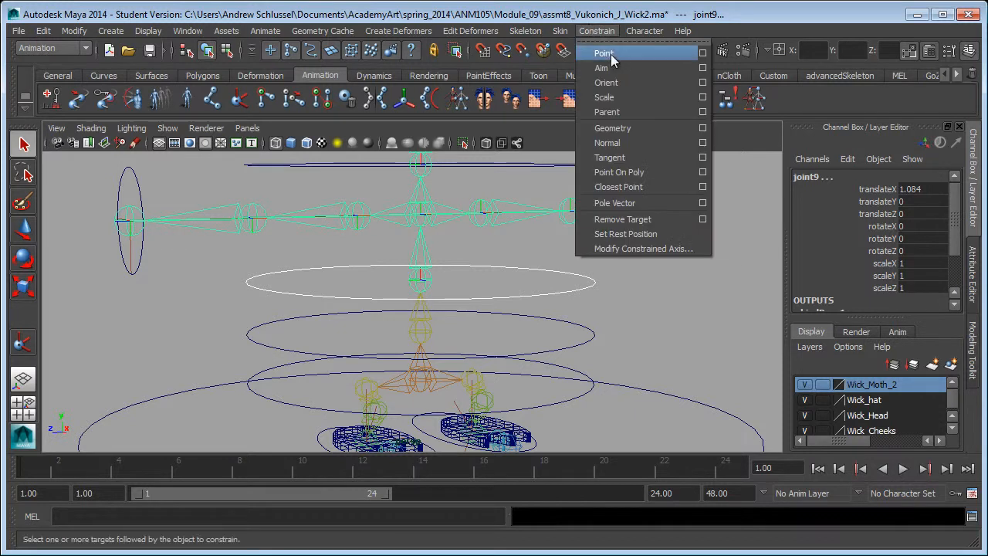
click(621, 114)
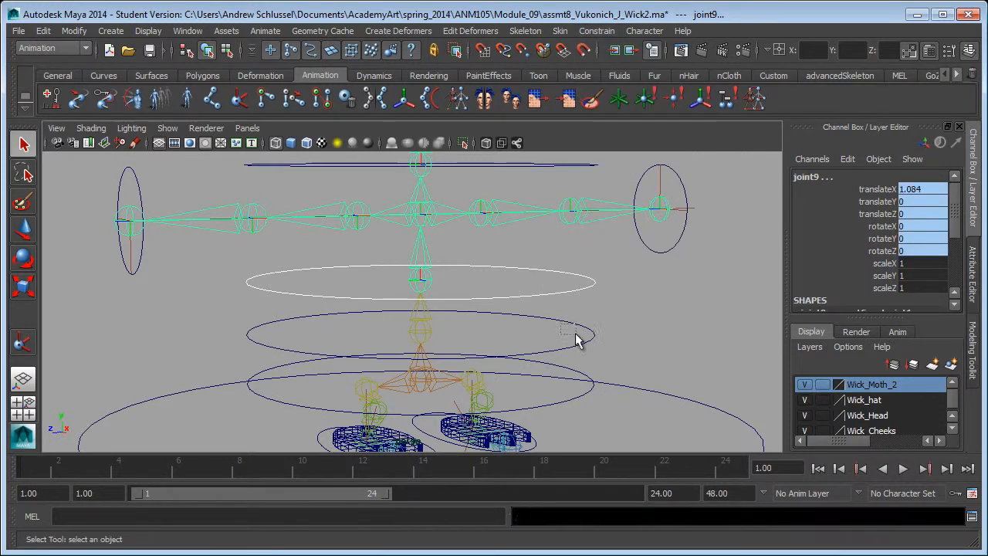
Step: Parent-constrain the lower spine joint just above the pelvis to the lower spine circle
click(575, 340)
shift+click(419, 333)
click(591, 31)
click(629, 112)
click(679, 315)
alt+right_drag(679, 308, 375, 355)
alt+drag(397, 351, 431, 284)
alt+drag(559, 379, 533, 400)
click(494, 411)
alt+drag(485, 359, 485, 393)
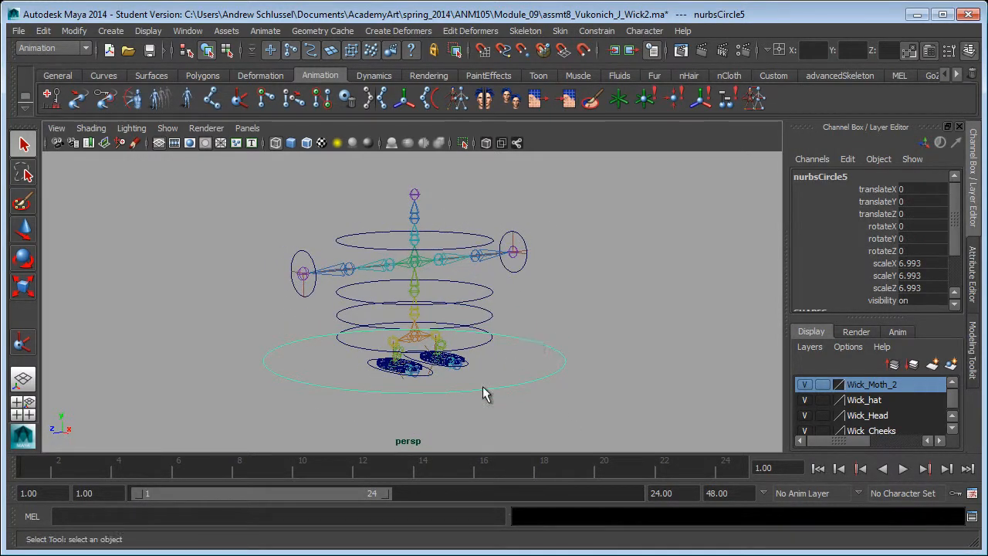
alt+right_drag(377, 405, 493, 368)
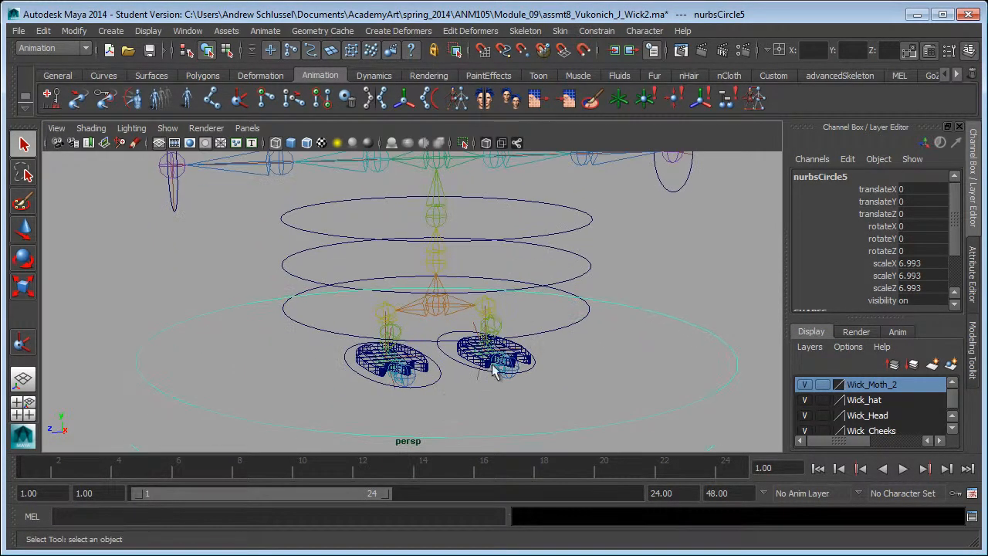
shift+click(429, 390)
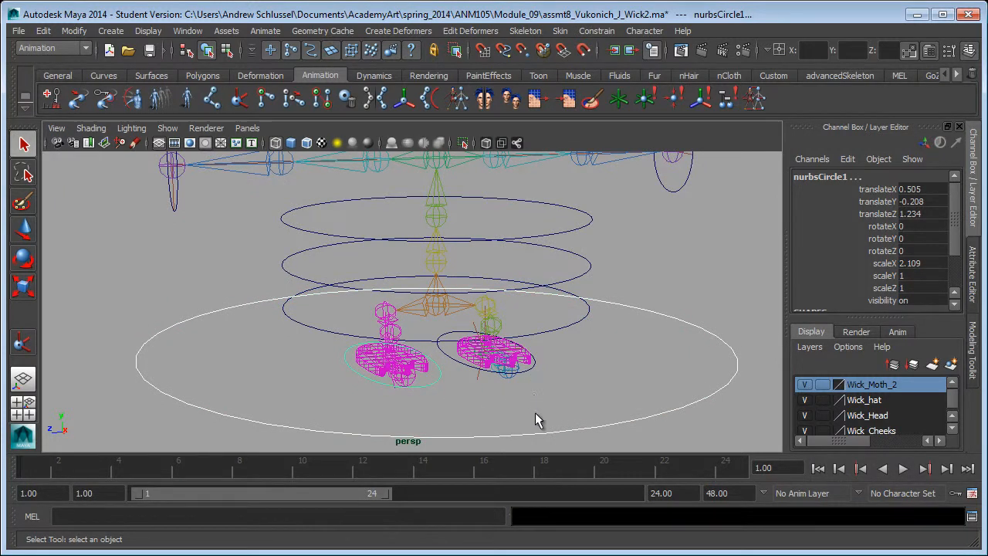
click(496, 414)
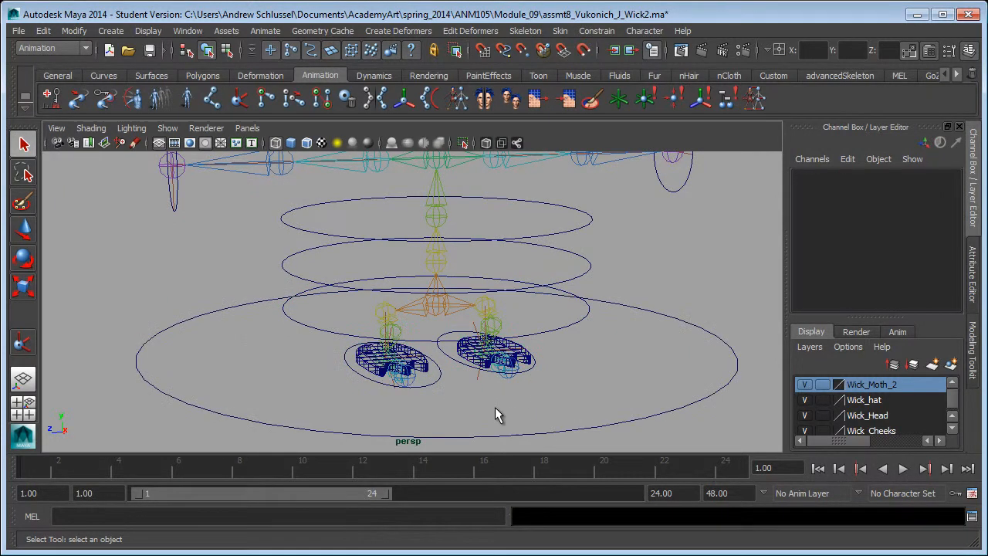
Step: Parent the foot, pelvis, spine, head and hand control circles to the large ground circle
click(433, 385)
shift+click(532, 369)
shift+click(575, 315)
shift+click(585, 270)
shift+click(588, 224)
alt+right_drag(650, 304, 528, 321)
alt+middle_drag(625, 299, 630, 372)
shift+click(624, 286)
shift+click(476, 221)
shift+click(241, 306)
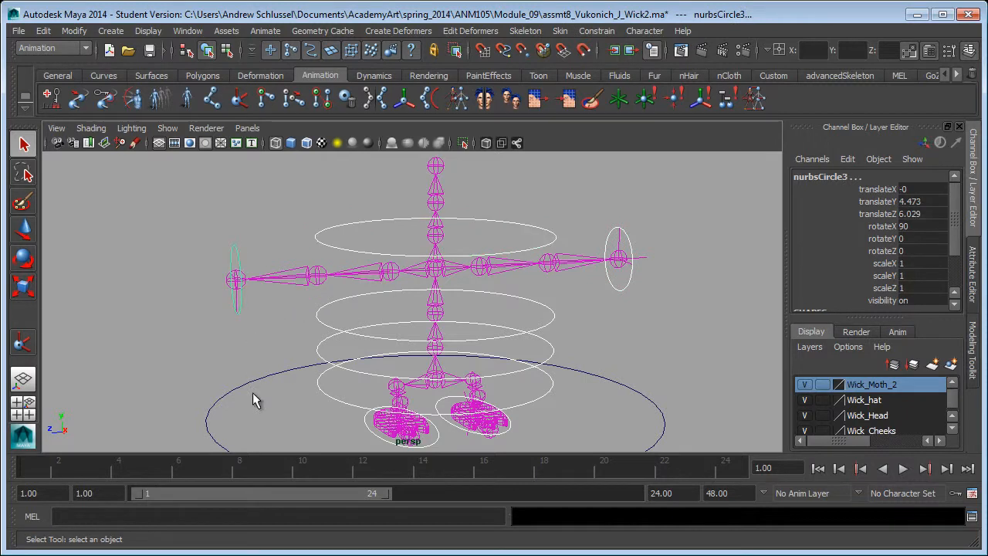
shift+drag(257, 370, 292, 419)
key(p)
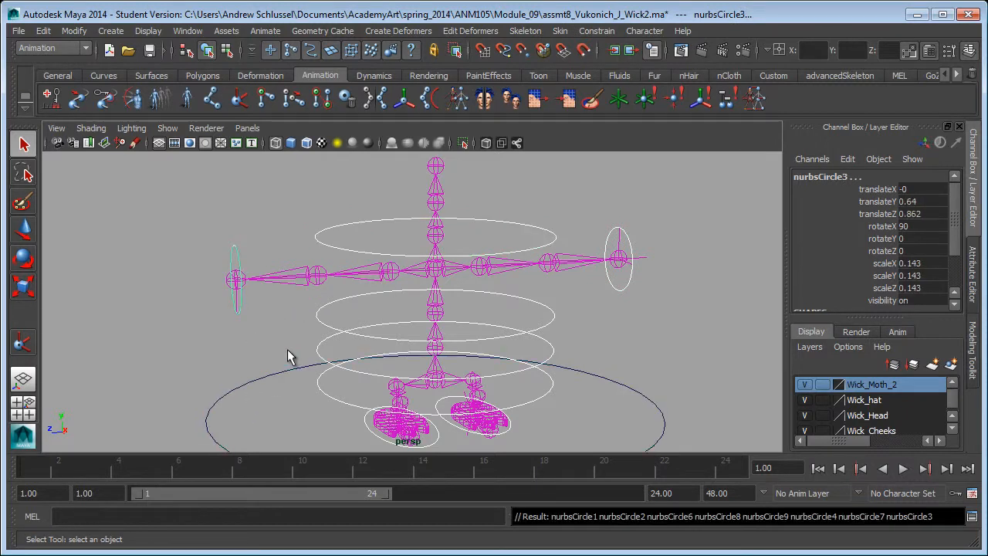
Step: Show the character's NURBS surfaces in the perspective view again
click(171, 131)
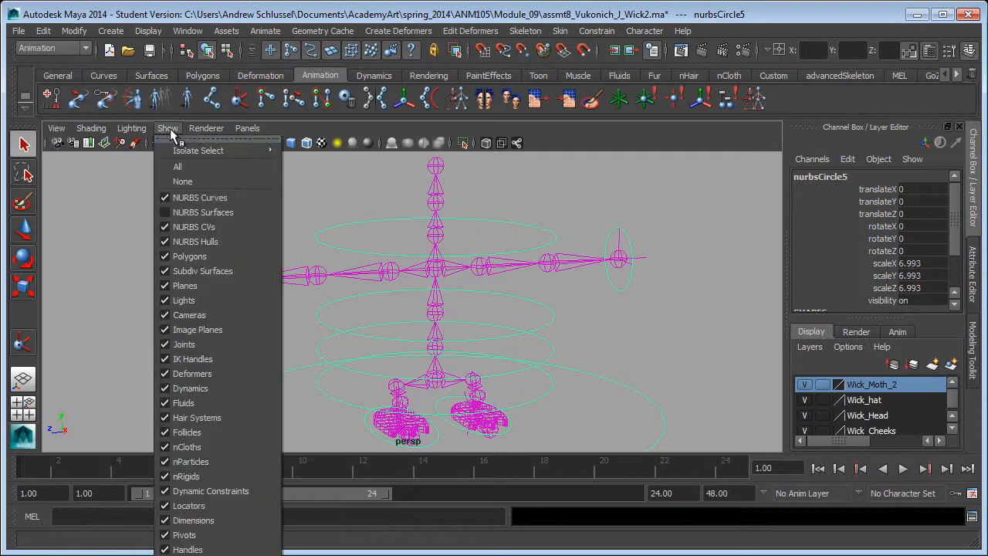
click(193, 212)
alt+right_drag(493, 316, 408, 379)
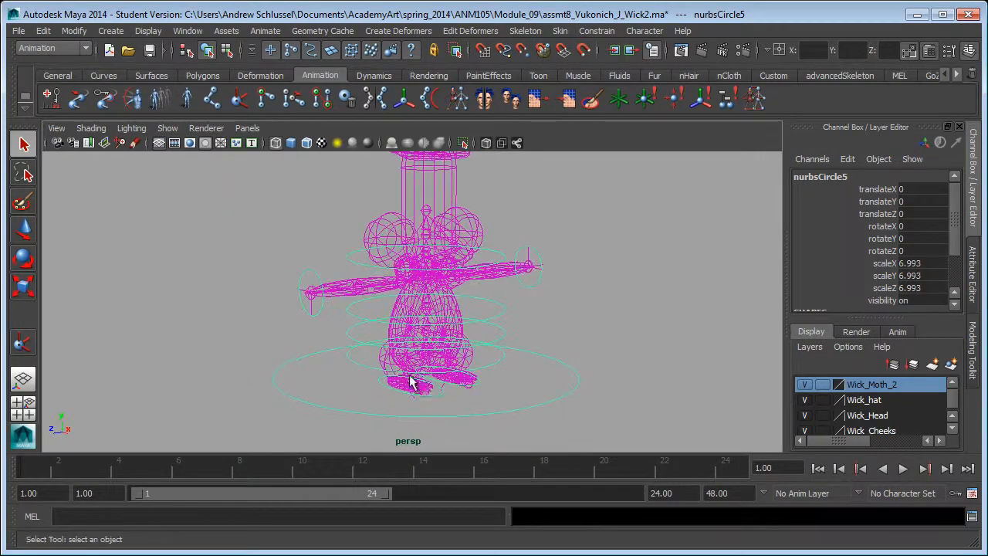
Step: Try moving the ground circle along X to test the whole rig, and undo the move
key(w)
drag(429, 384, 452, 378)
key(ctrl+z)
key(ctrl+z)
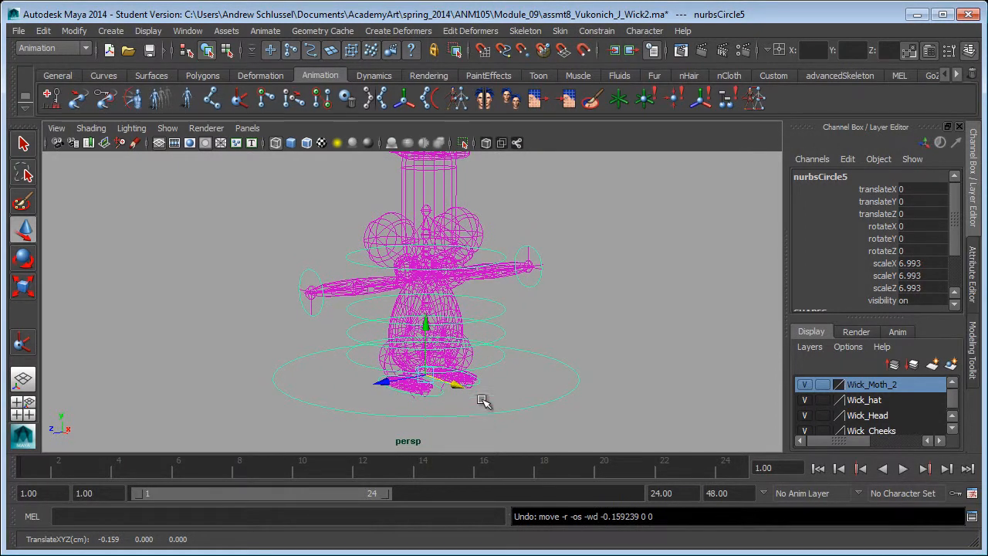
Step: Switch to shaded display and hide the joints and IK handles in the perspective view
key(5)
click(440, 392)
click(496, 397)
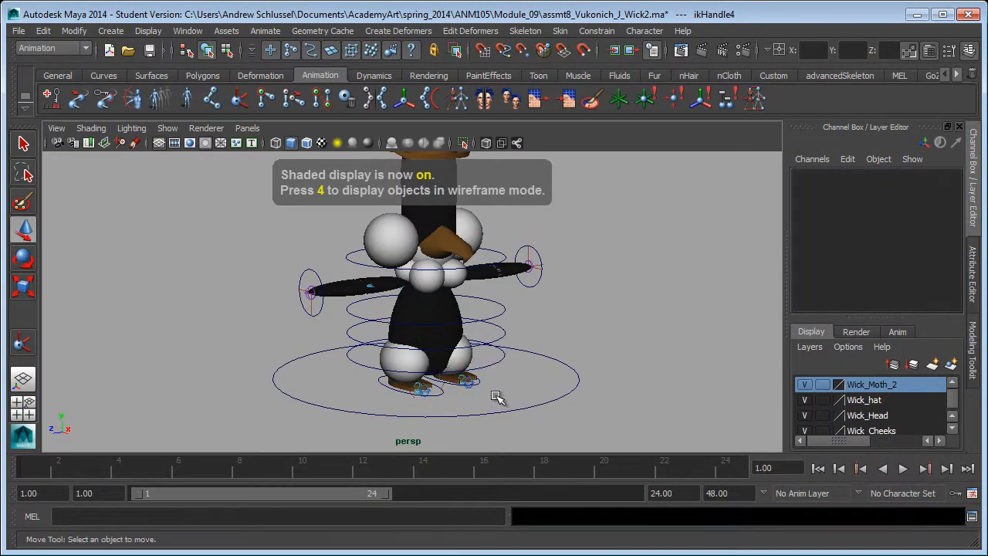
click(475, 382)
click(497, 392)
alt+middle_drag(498, 392, 438, 351)
alt+drag(437, 351, 434, 379)
alt+middle_drag(435, 379, 443, 397)
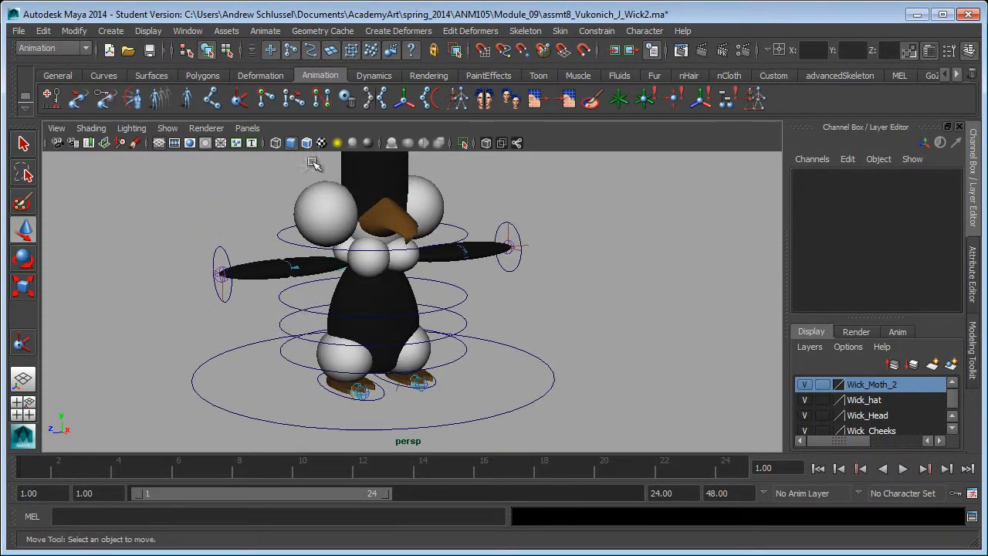
click(168, 128)
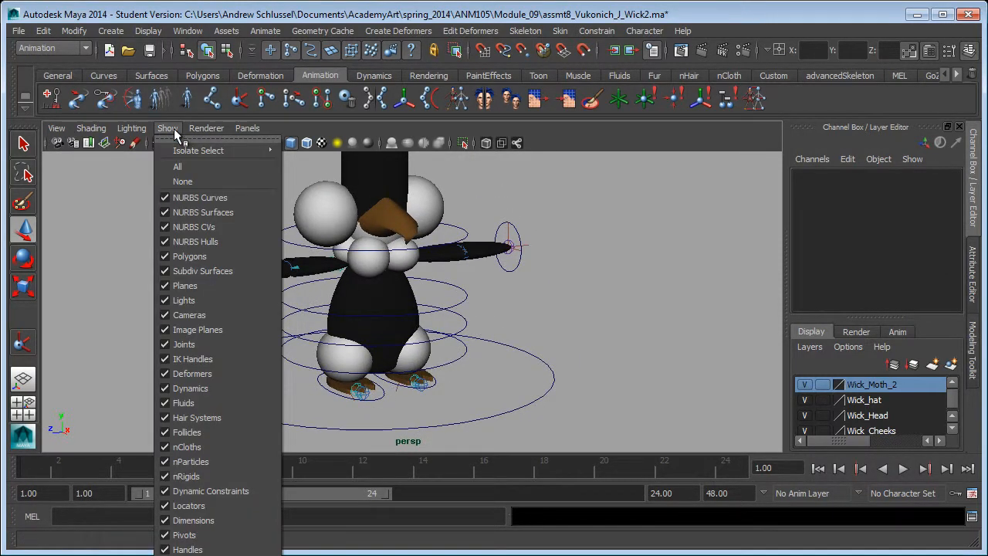
click(211, 345)
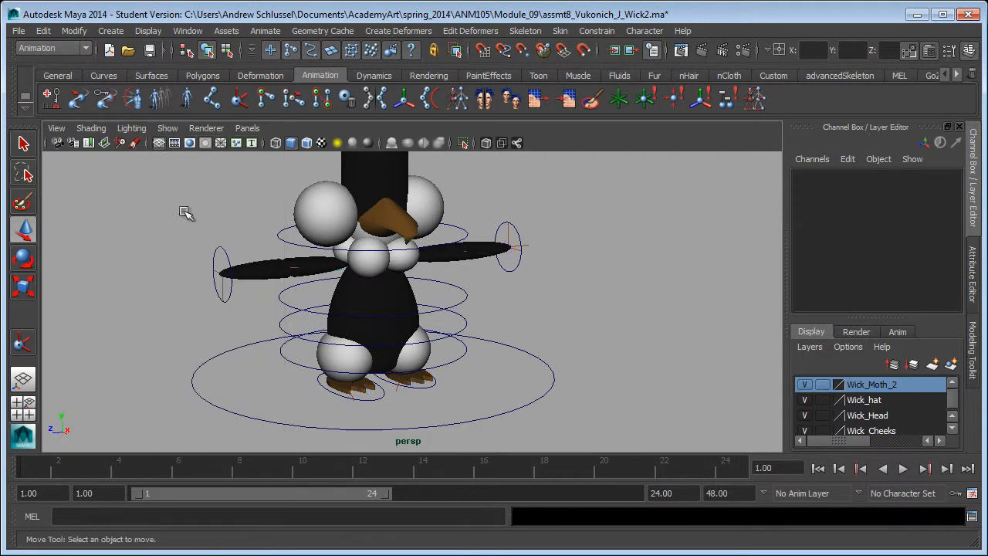
click(170, 129)
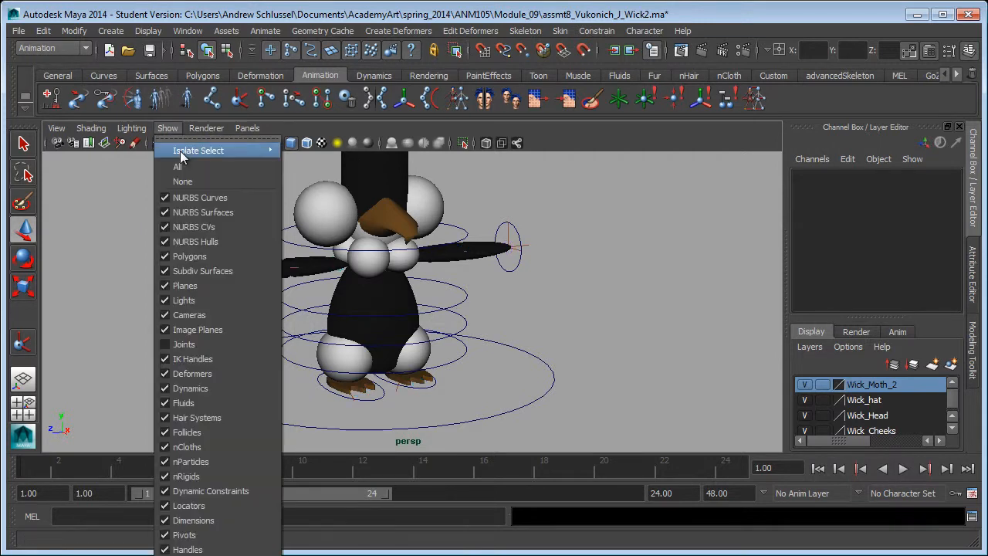
click(244, 360)
Step: Try moving the far foot's control circle to test the leg, and undo the moves
mouse_move(475, 403)
mouse_down()
mouse_move(521, 429)
mouse_move(461, 404)
mouse_up()
mouse_move(407, 388)
mouse_down()
mouse_move(429, 384)
mouse_move(401, 377)
mouse_move(407, 387)
mouse_up()
key(ctrl+z)
click(434, 392)
click(430, 388)
key(ctrl+z)
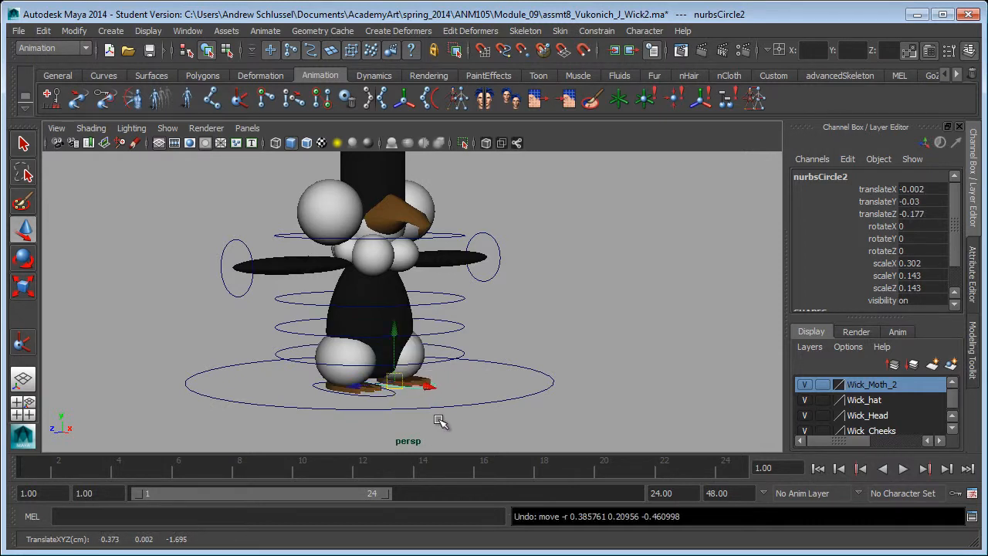
Step: Clear the selection, switch to wireframe display and show the joints again
click(469, 379)
key(4)
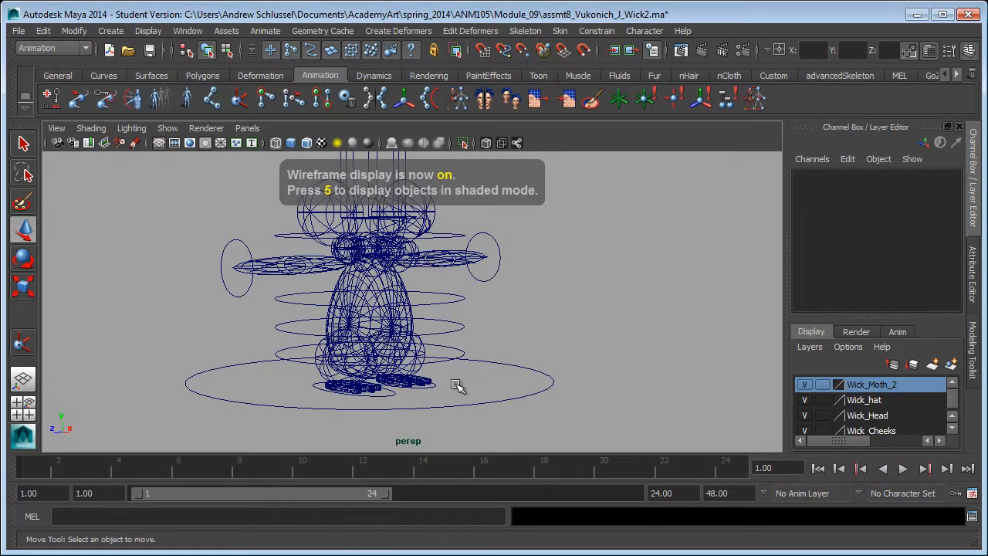
alt+drag(448, 381, 293, 401)
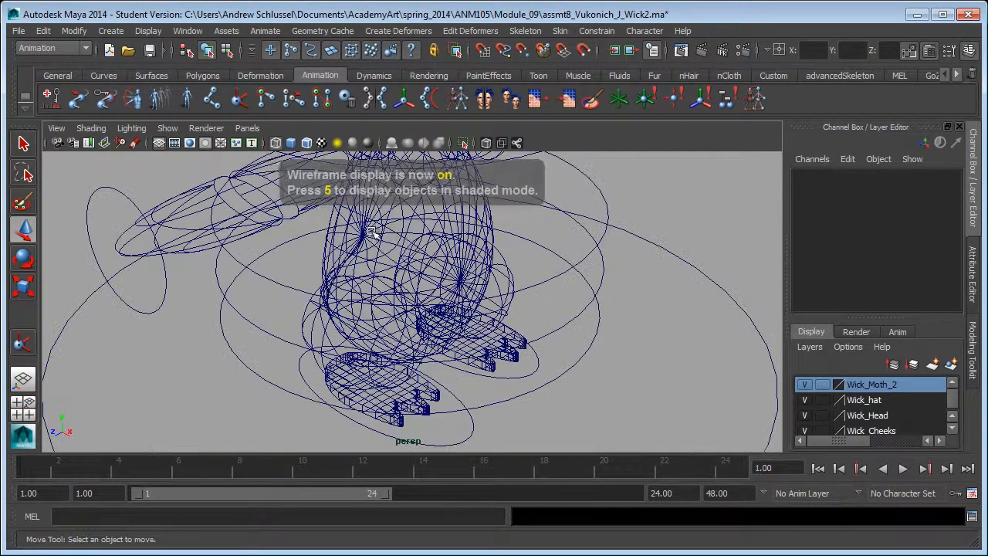
click(168, 128)
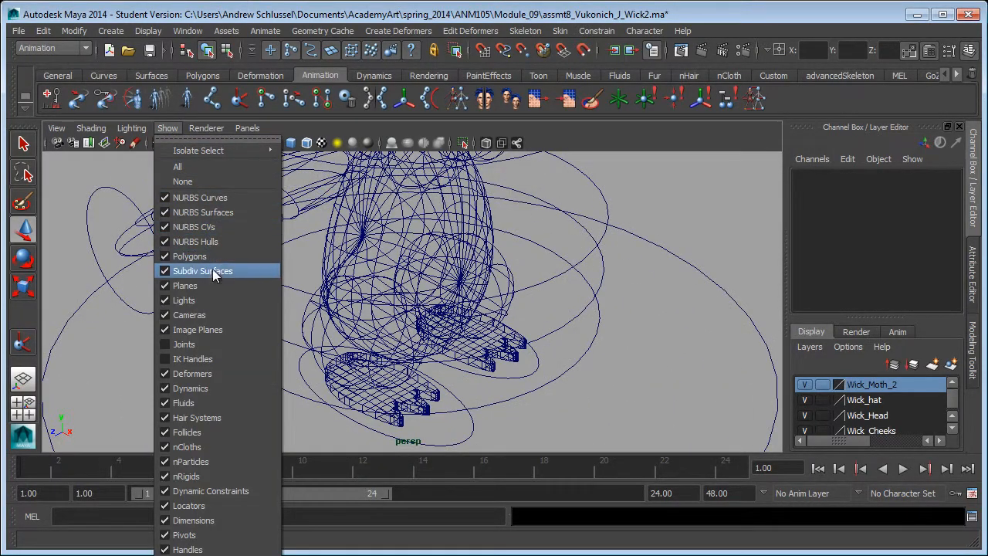
click(218, 344)
Step: Try rotating the near foot's toe joint about -44 degrees around Z, and undo the rotation
alt+right_drag(217, 344, 531, 355)
alt+drag(531, 355, 403, 348)
key(w)
click(318, 429)
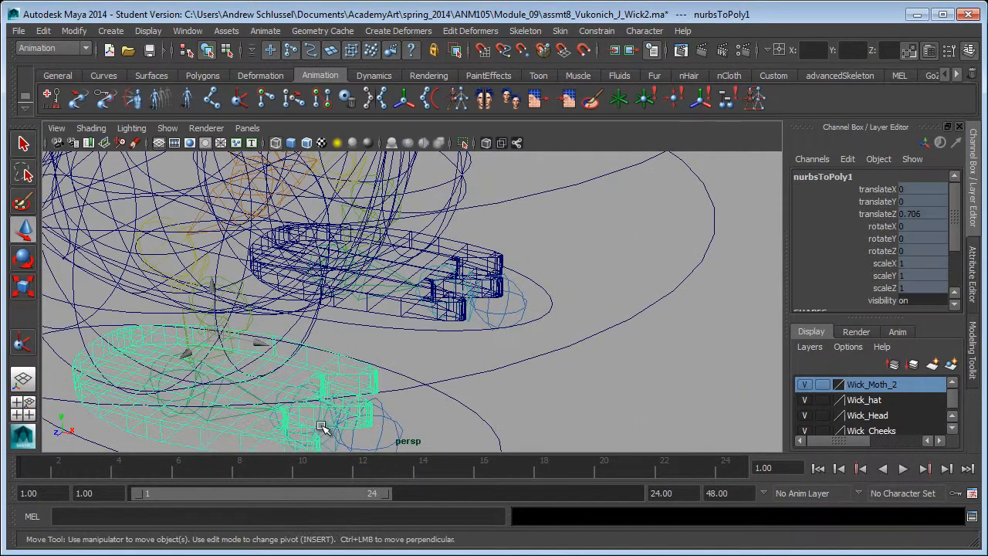
click(340, 441)
key(e)
drag(332, 369, 363, 409)
key(ctrl+z)
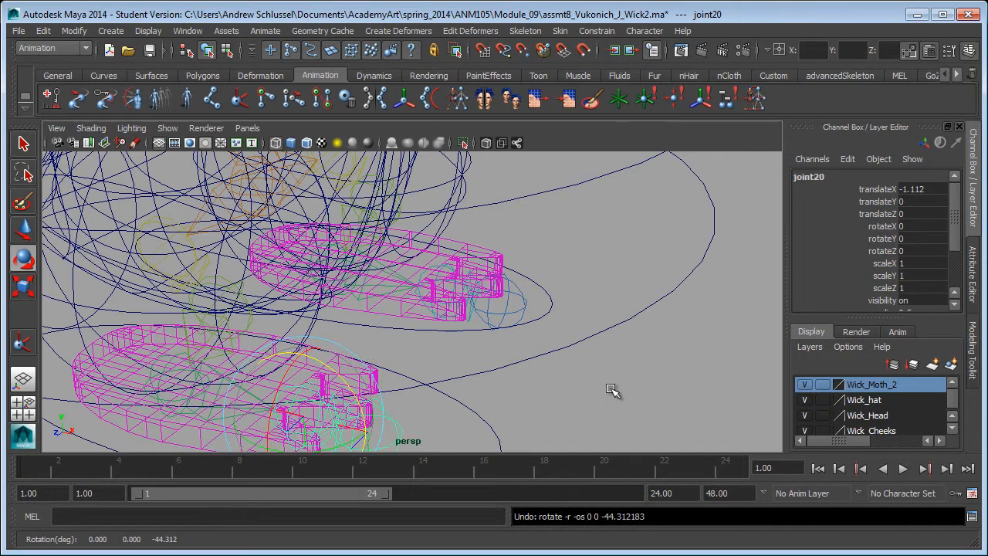
Step: In shaded display, add a keyable float attribute named toe to the near foot's control circle
alt+right_drag(613, 392, 442, 399)
mouse_move(442, 400)
alt+mouse_down()
mouse_move(381, 399)
mouse_move(432, 399)
alt+mouse_up()
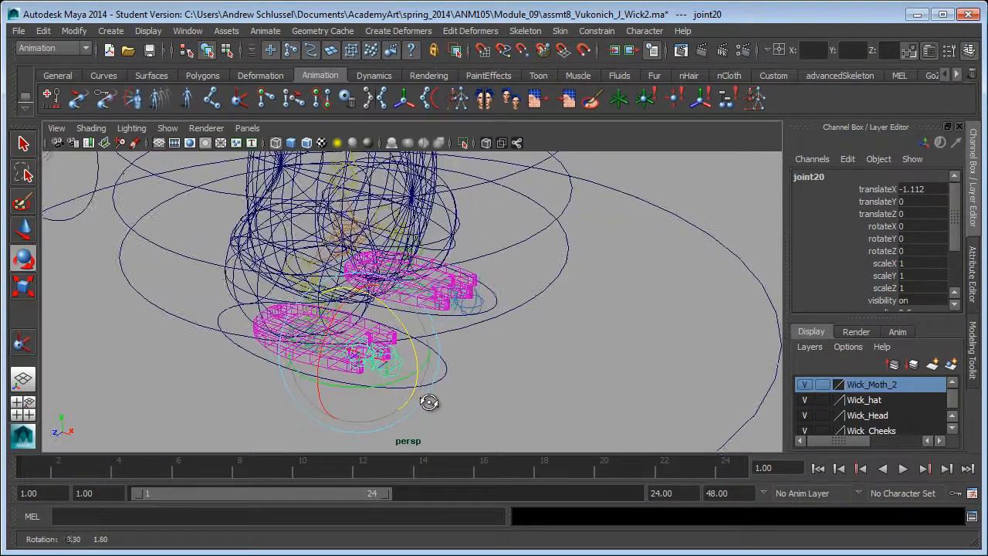
key(5)
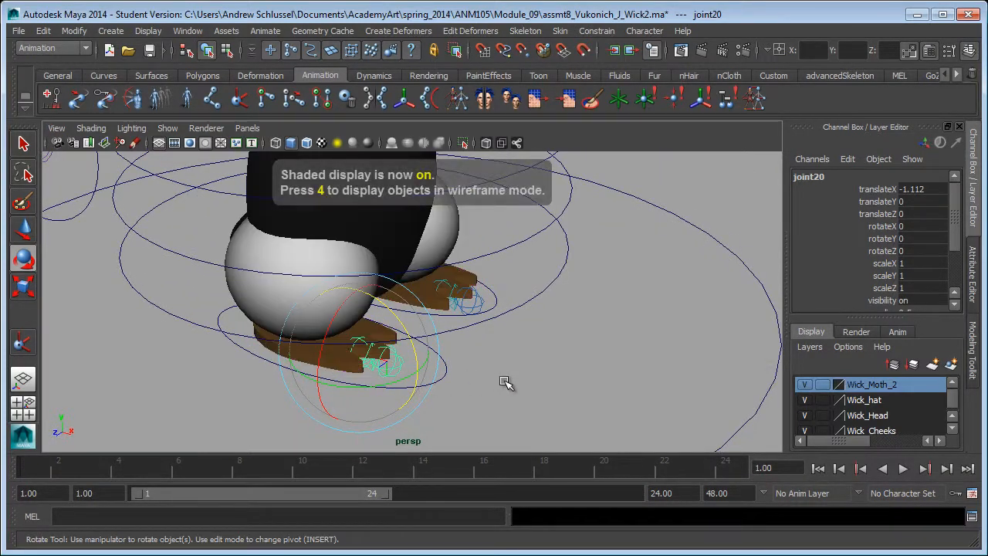
click(470, 386)
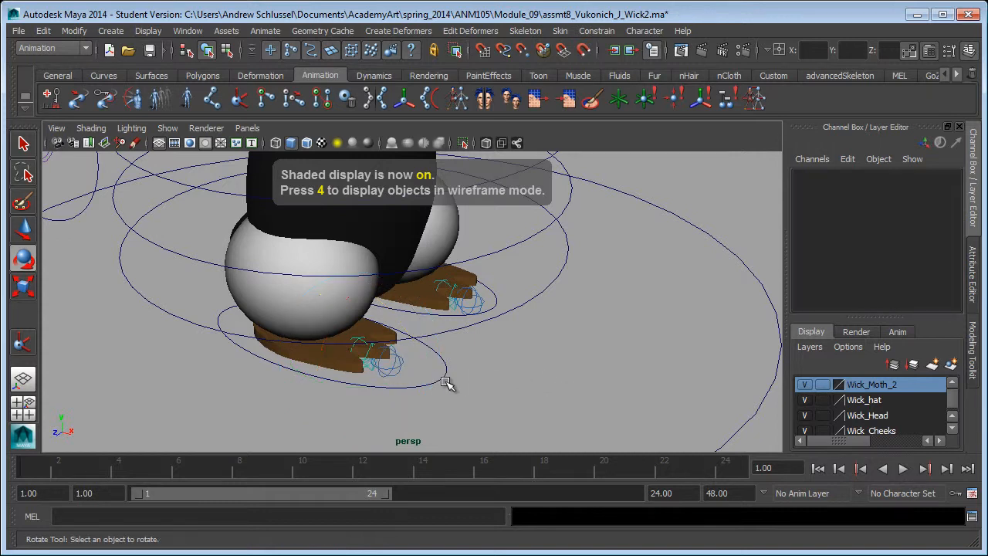
click(447, 384)
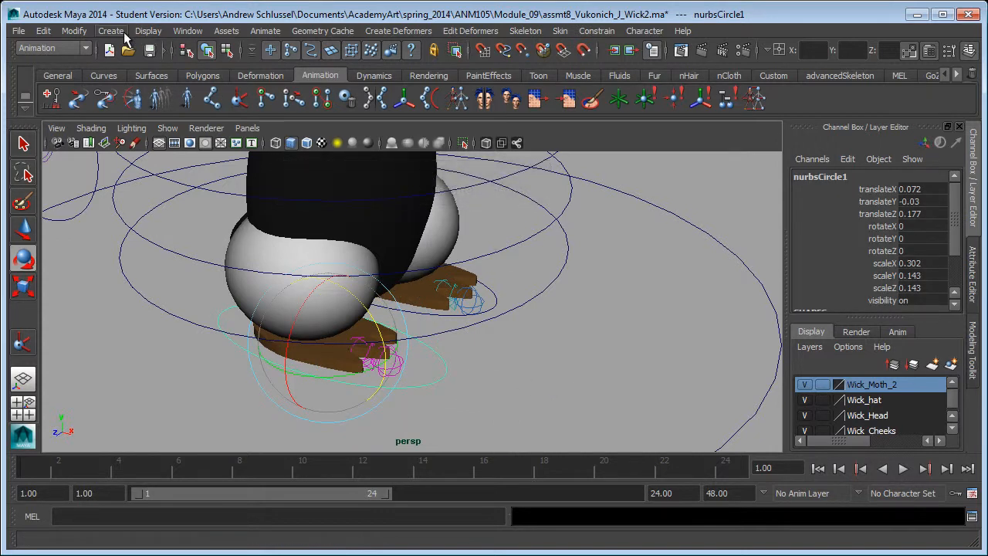
click(74, 31)
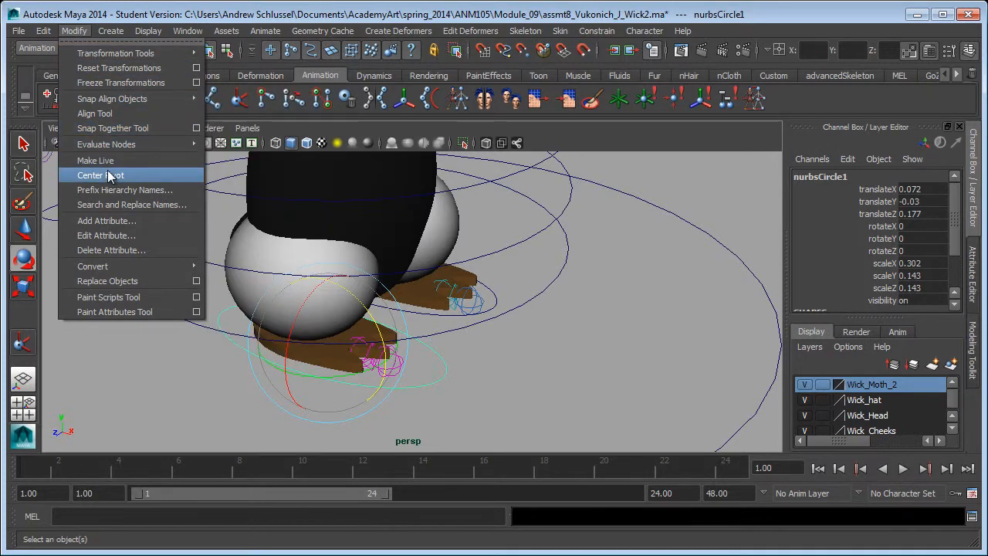
click(108, 220)
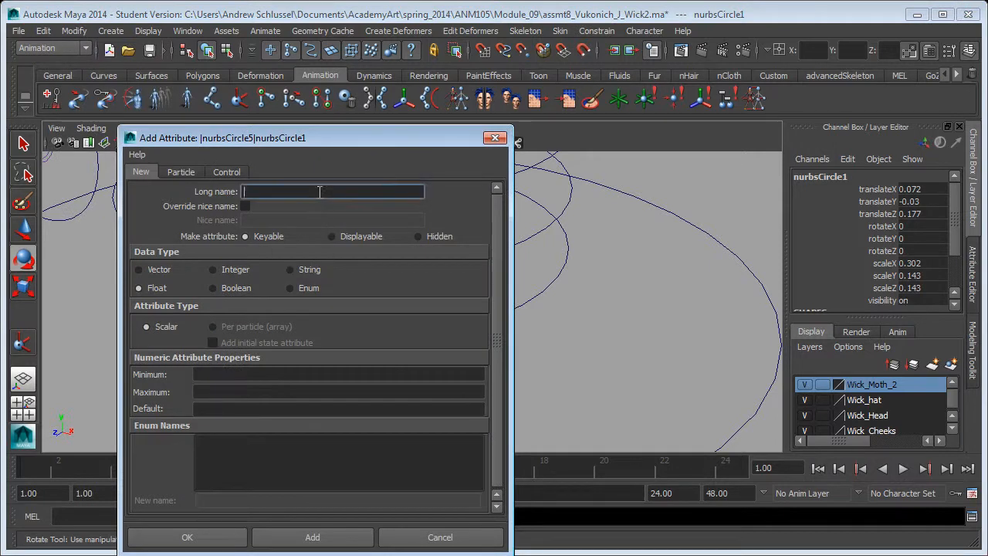
text(toe)
click(233, 527)
scroll(906, 273, down, 3)
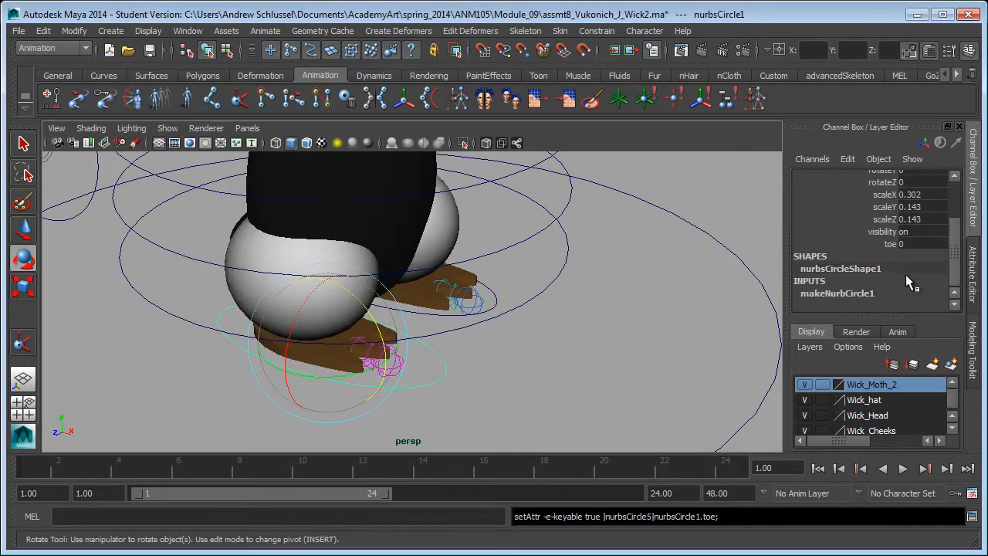
click(891, 245)
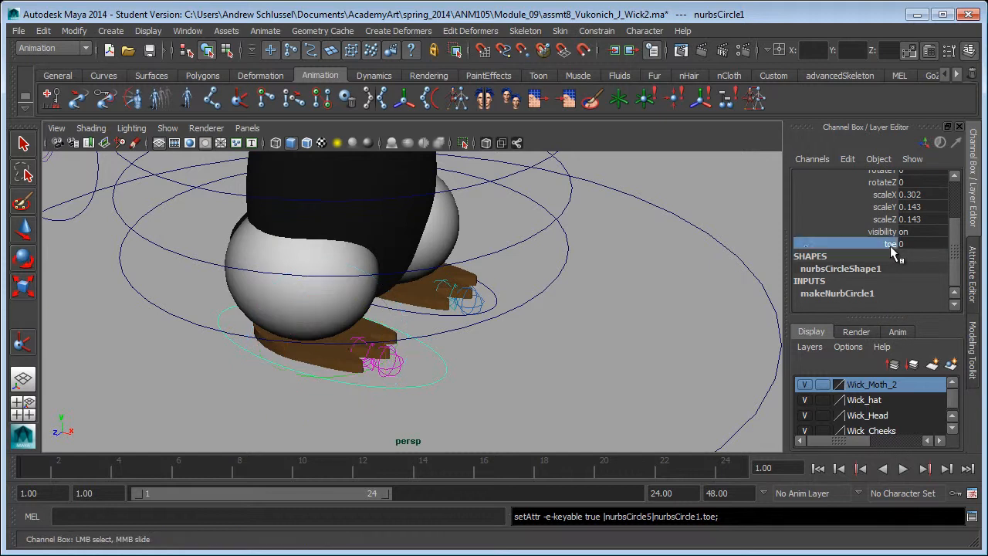
Step: Examine the channels of the near foot's toe joint
click(358, 355)
key(e)
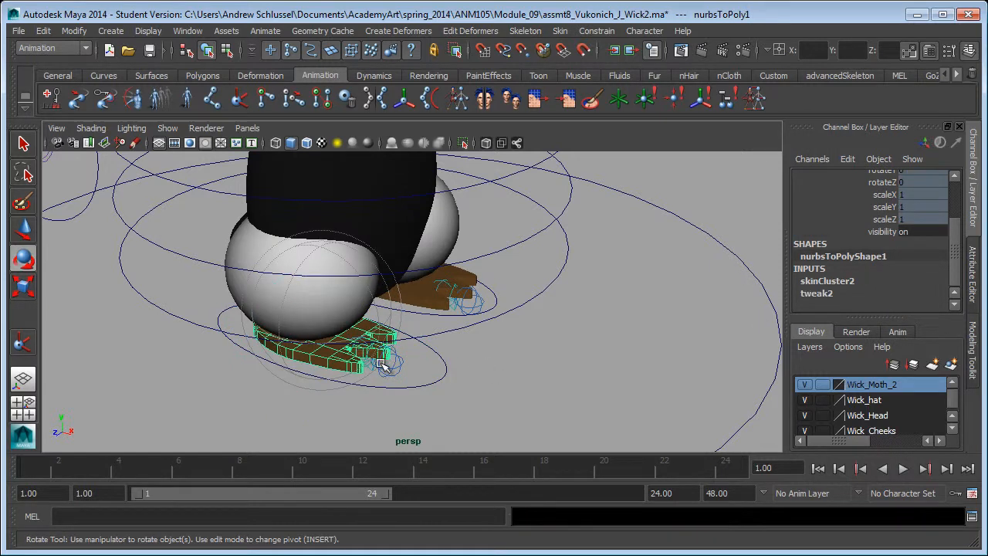
click(490, 379)
click(365, 374)
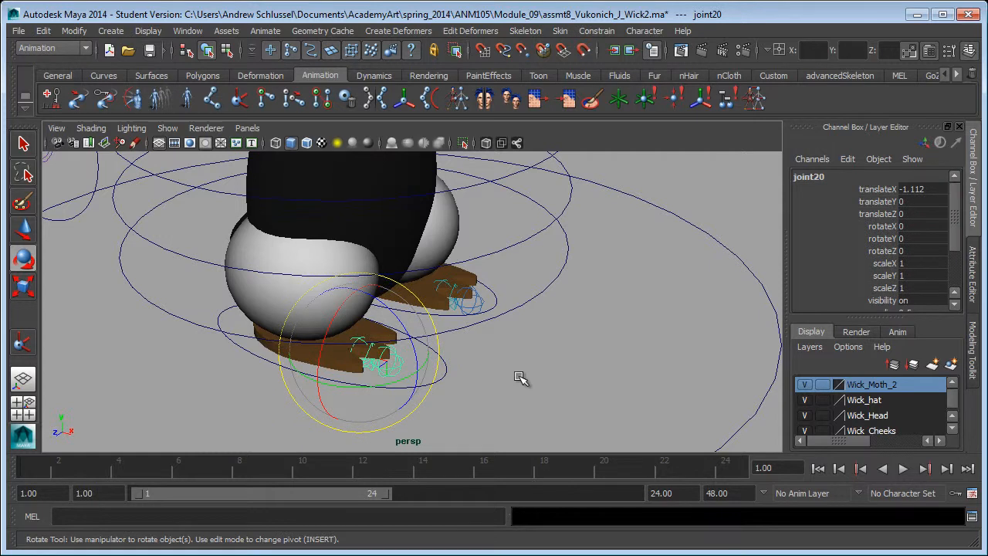
scroll(907, 268, down, 1)
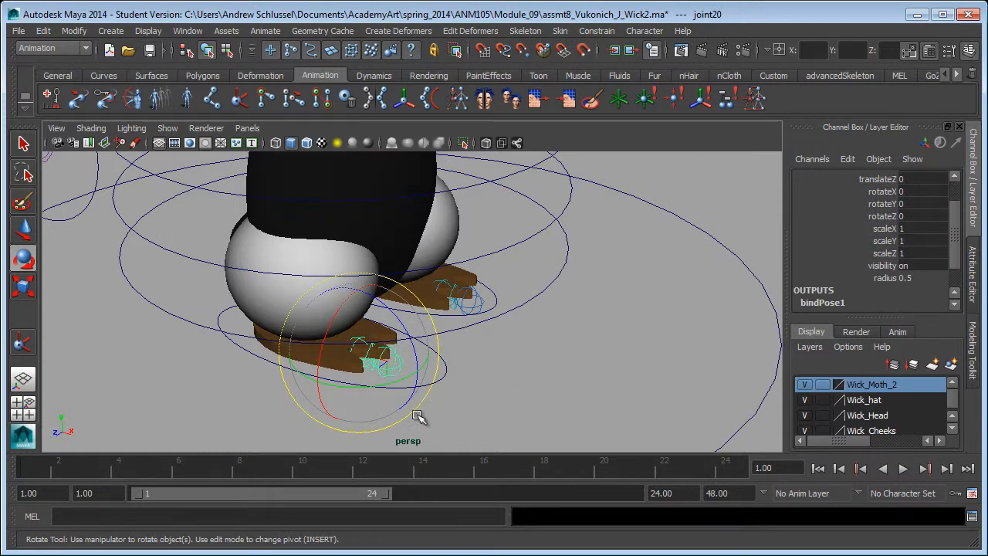
click(485, 398)
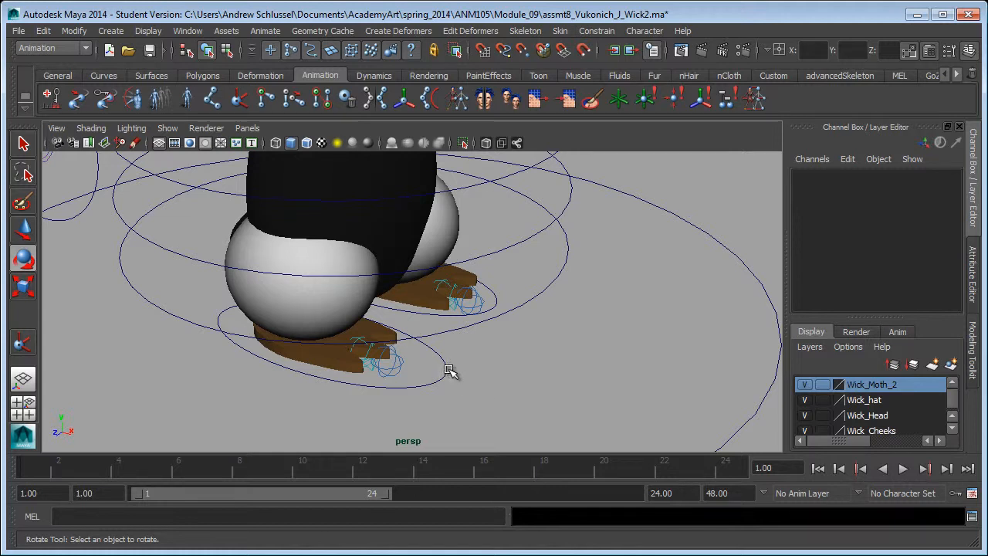
Step: Load the near foot's control circle as the output in the Connection Editor and choose its toe attribute
drag(475, 399, 476, 398)
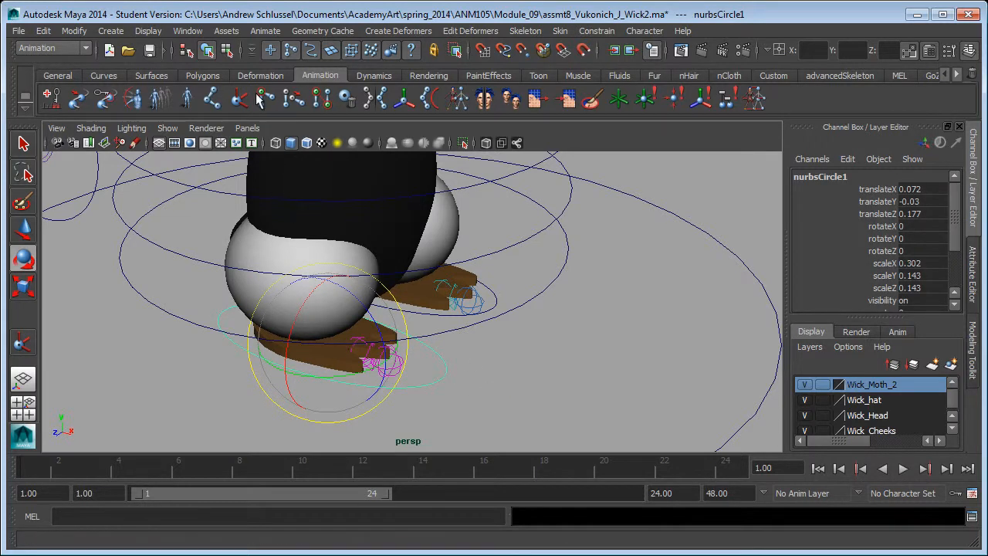
click(187, 31)
mouse_move(201, 56)
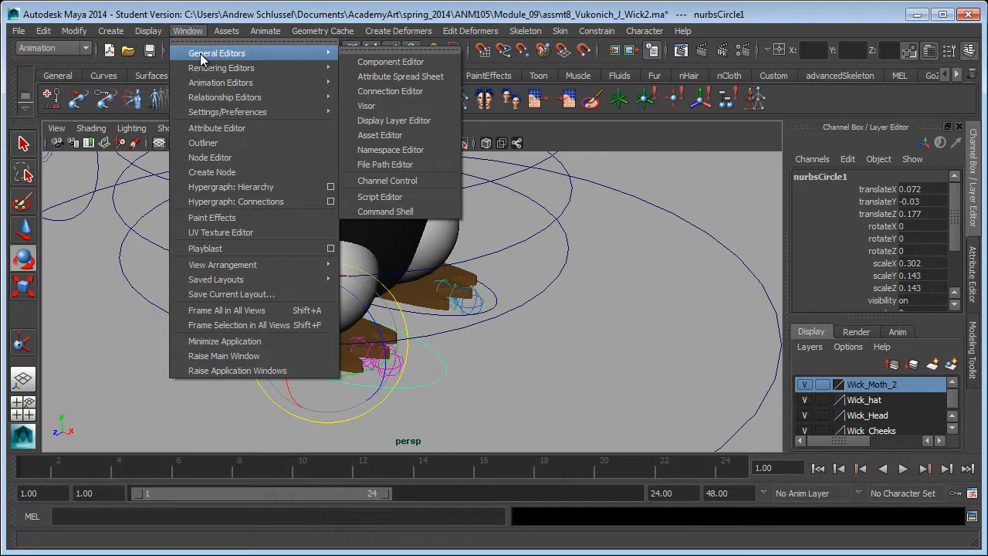
click(390, 91)
drag(520, 189, 619, 34)
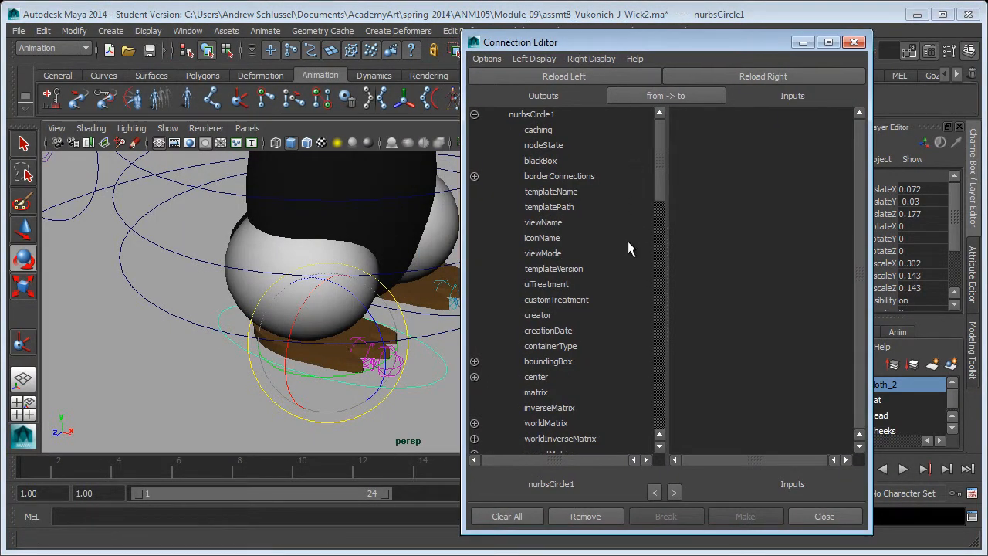
scroll(575, 216, down, 15)
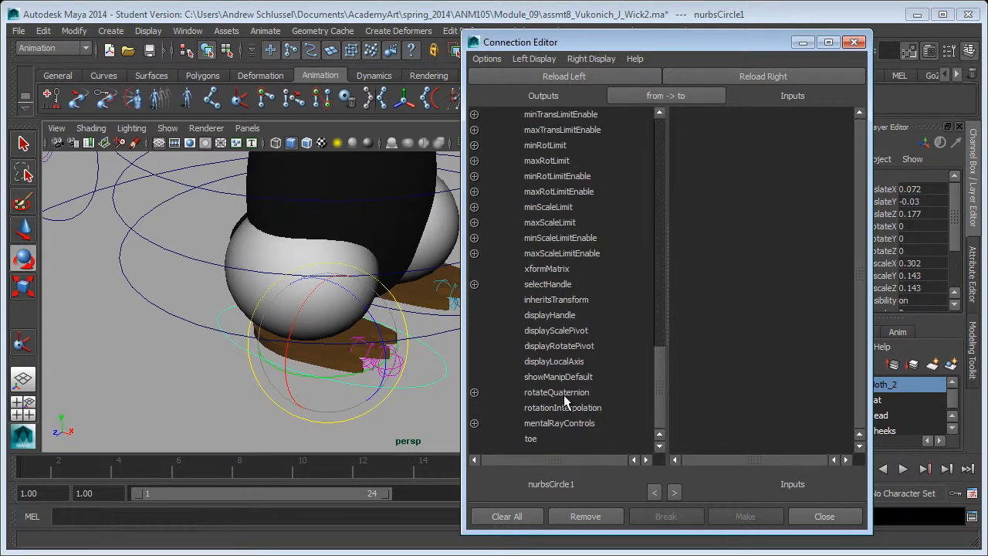
click(558, 438)
Step: Try rotating the near toe joint about -26 degrees around Z to check its bending axis, and undo the rotation
click(407, 407)
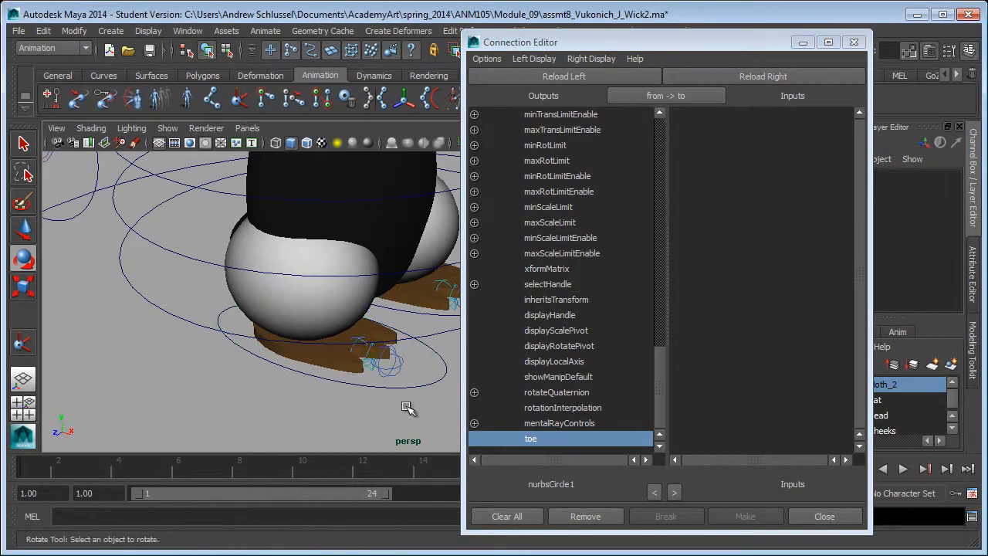
click(364, 339)
drag(393, 324, 426, 327)
key(a)
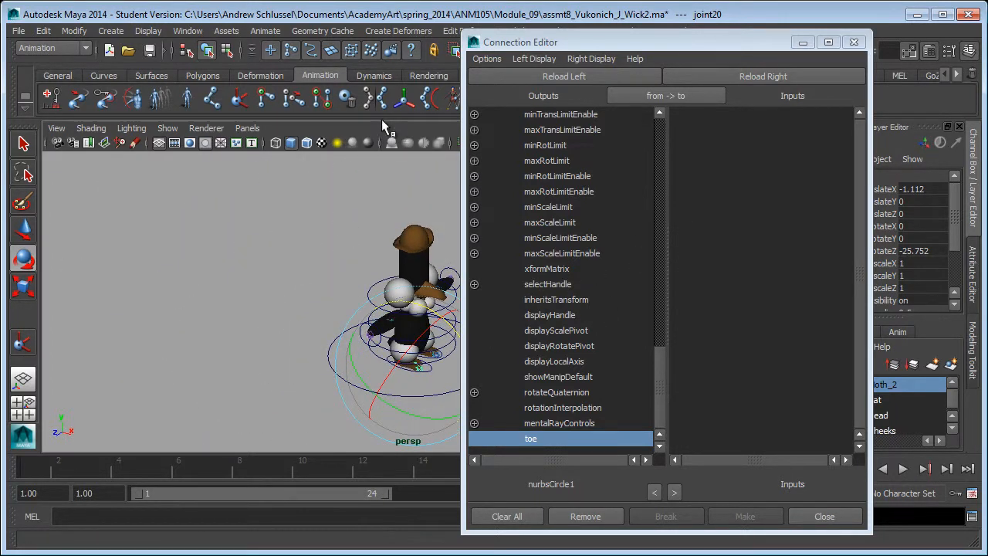
key(f)
key(ctrl+z)
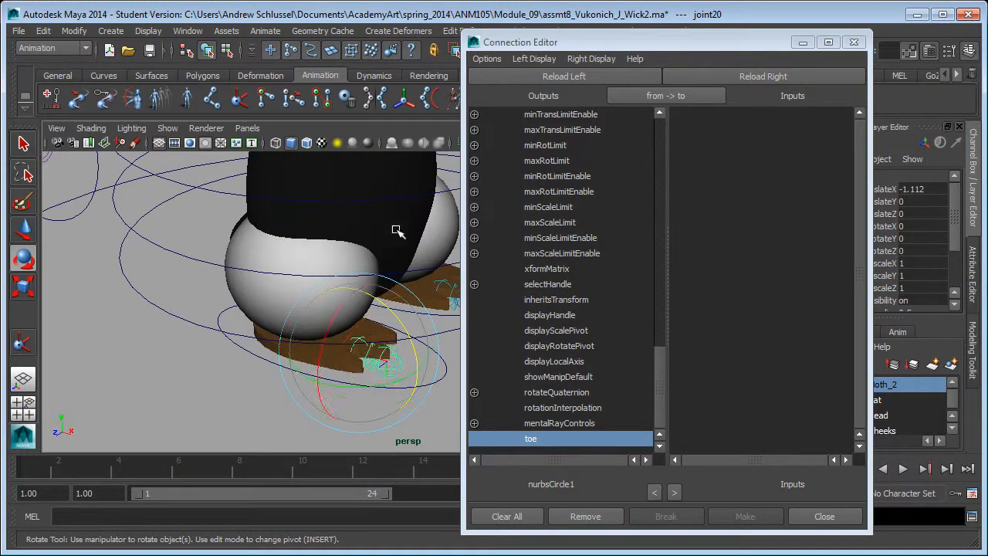
Step: Load the near foot's toe joint as the input and connect the circle's toe attribute to its rotateZ
click(781, 76)
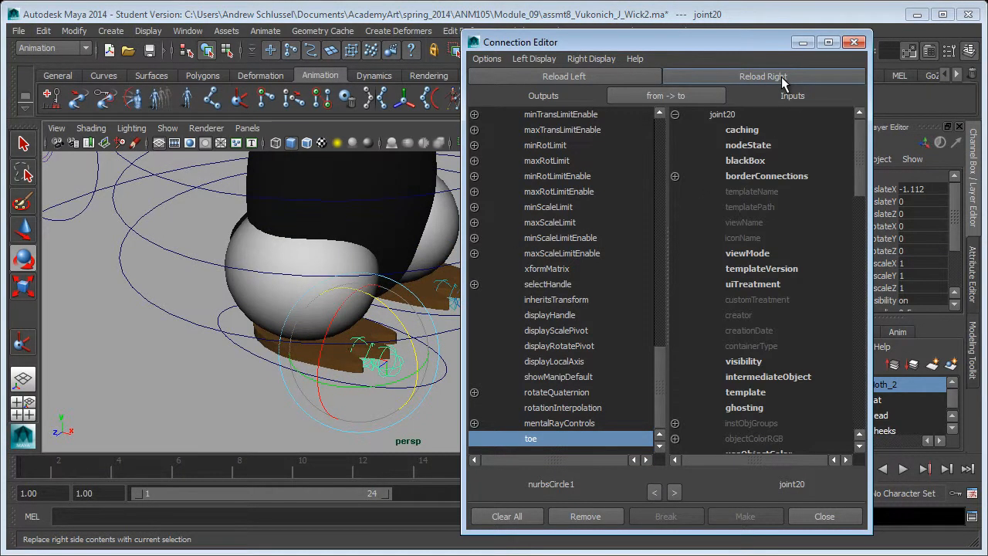
scroll(745, 214, down, 10)
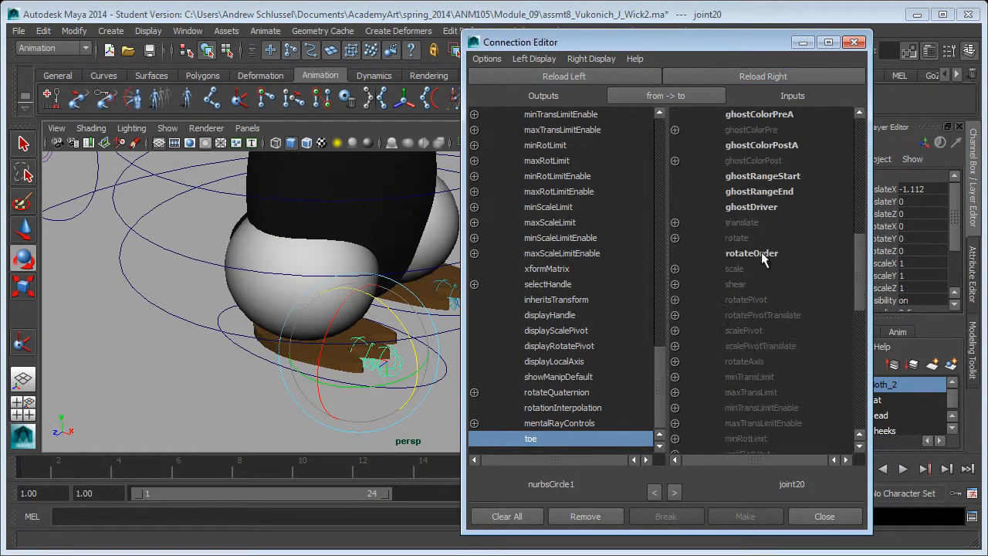
click(674, 238)
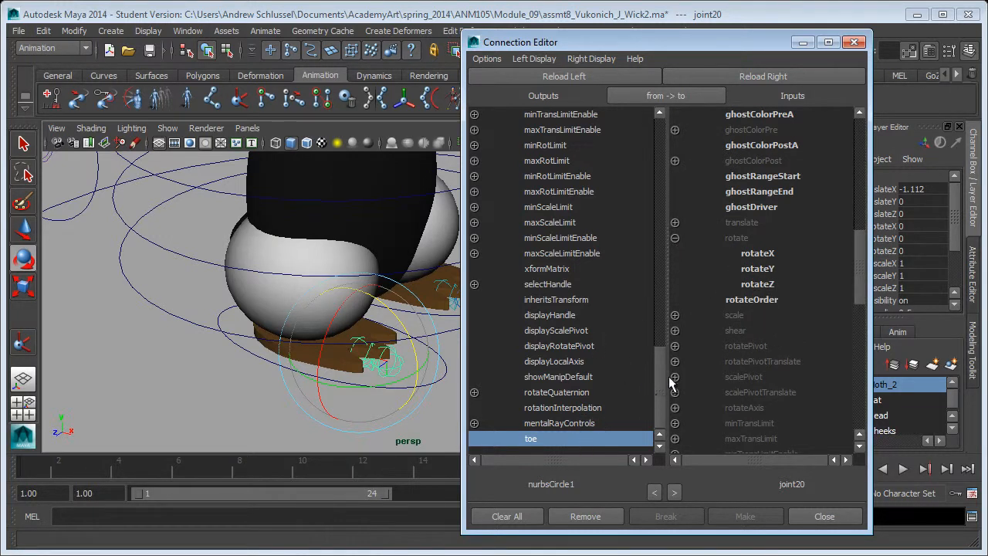
click(758, 284)
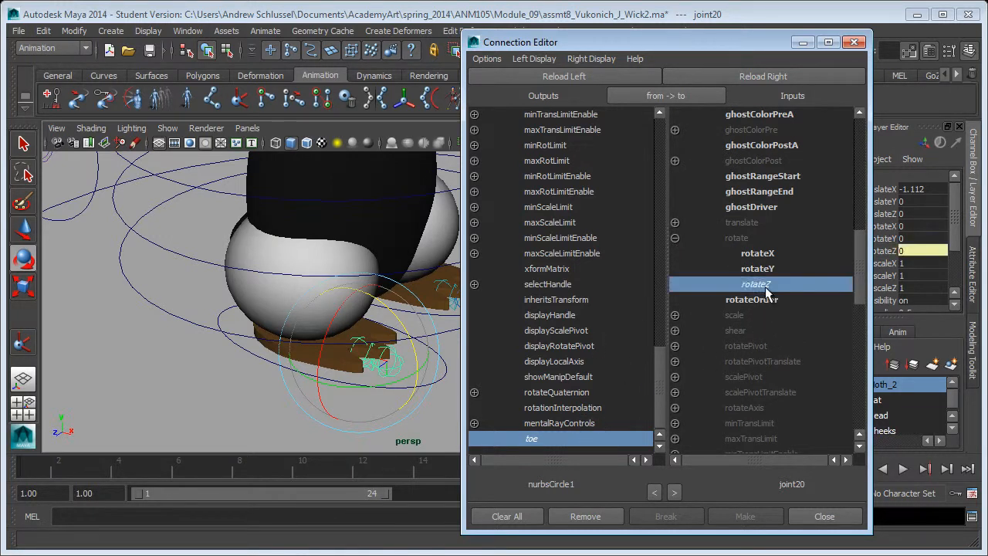
click(854, 42)
Step: Test the near foot circle's toe attribute by scrubbing its value, undo the change and clear the selection
click(432, 363)
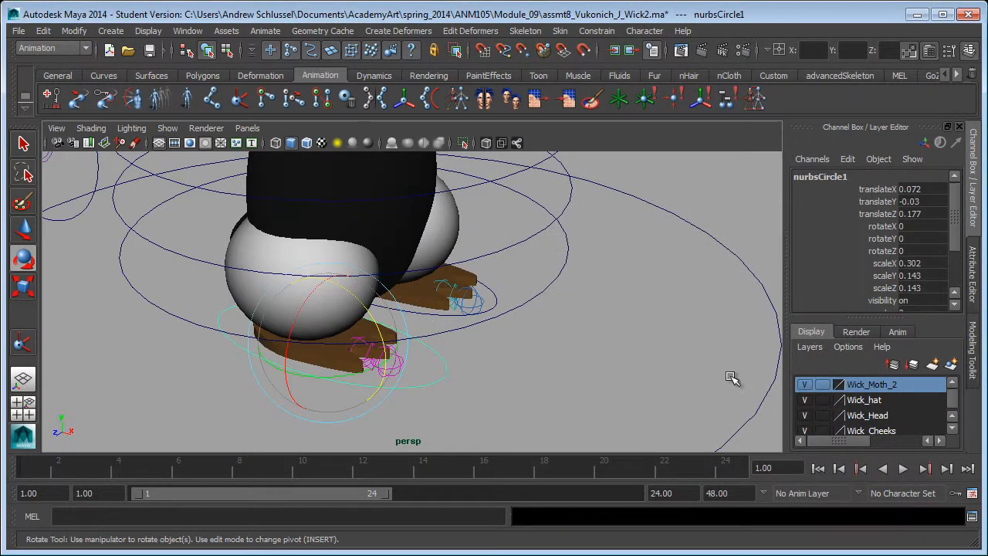
scroll(846, 278, down, 3)
click(855, 243)
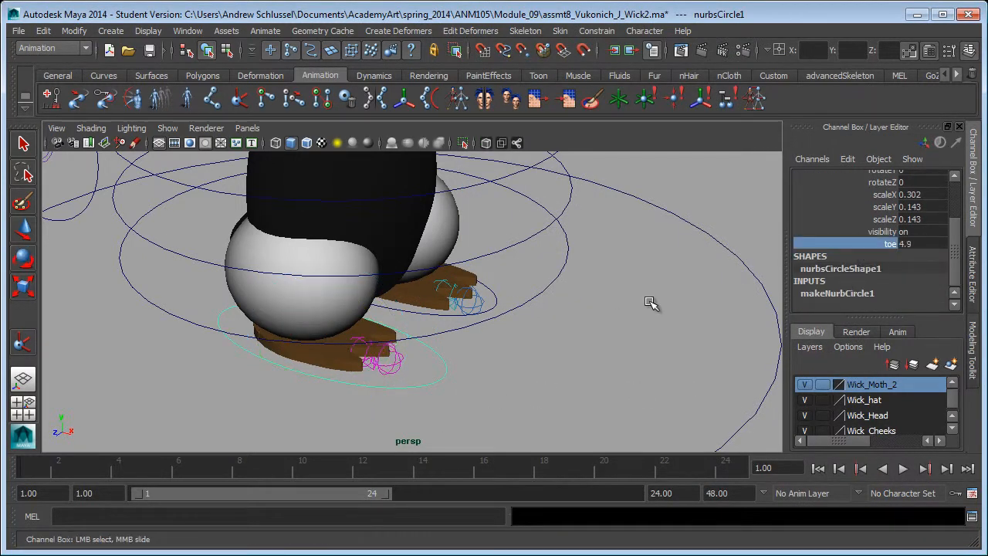
middle_drag(494, 309, 838, 311)
middle_drag(464, 340, 523, 348)
key(ctrl+z)
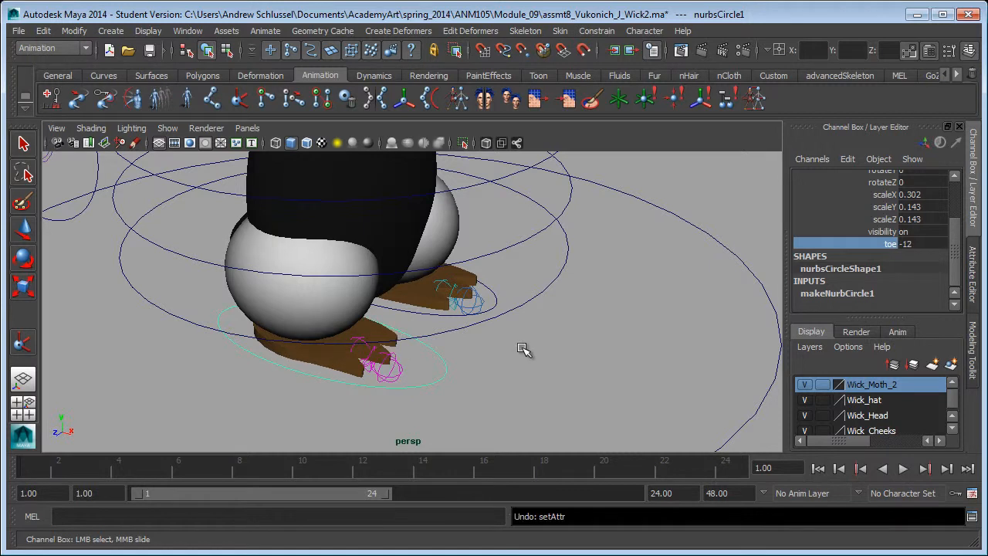
click(494, 351)
key(e)
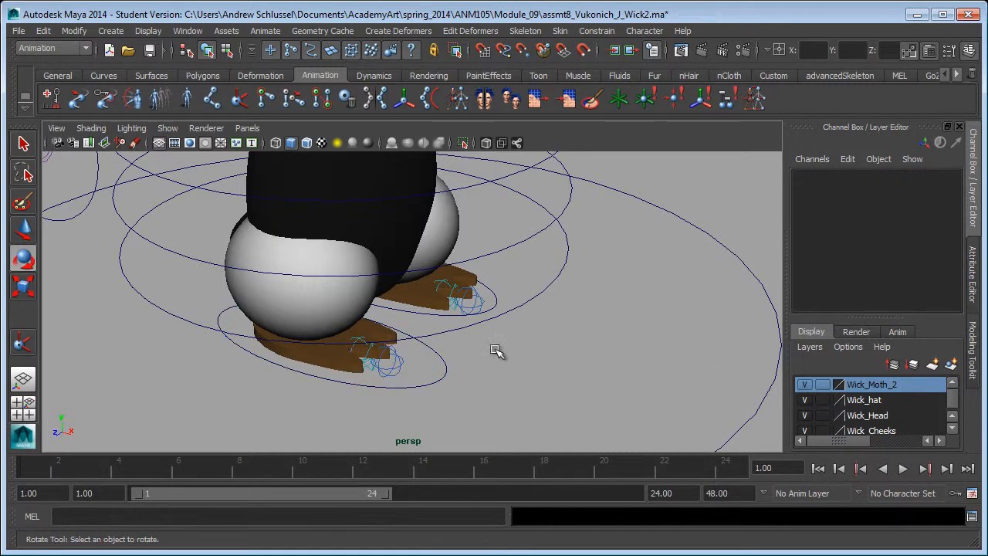
Step: Load the far foot's control circle as the output in the Connection Editor
click(448, 315)
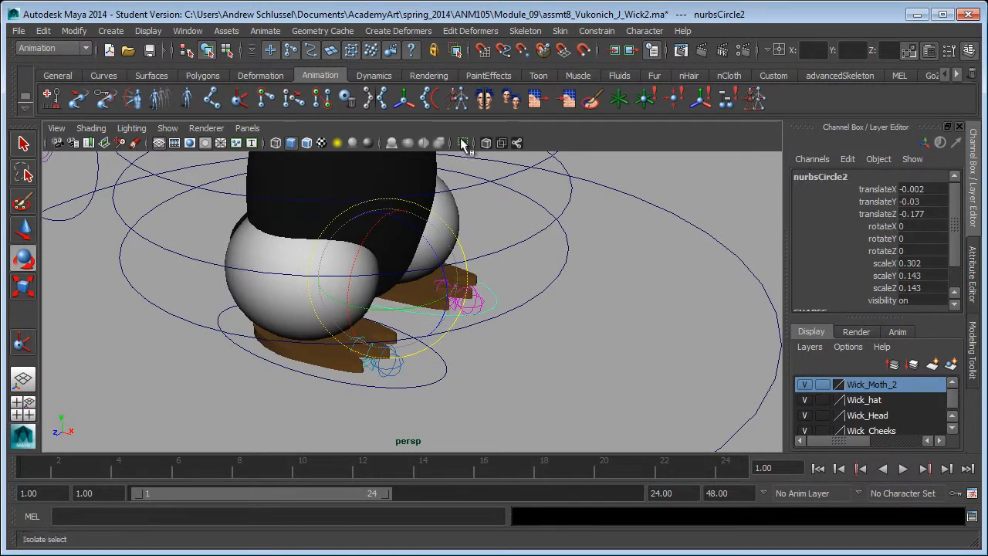
click(183, 32)
mouse_move(224, 55)
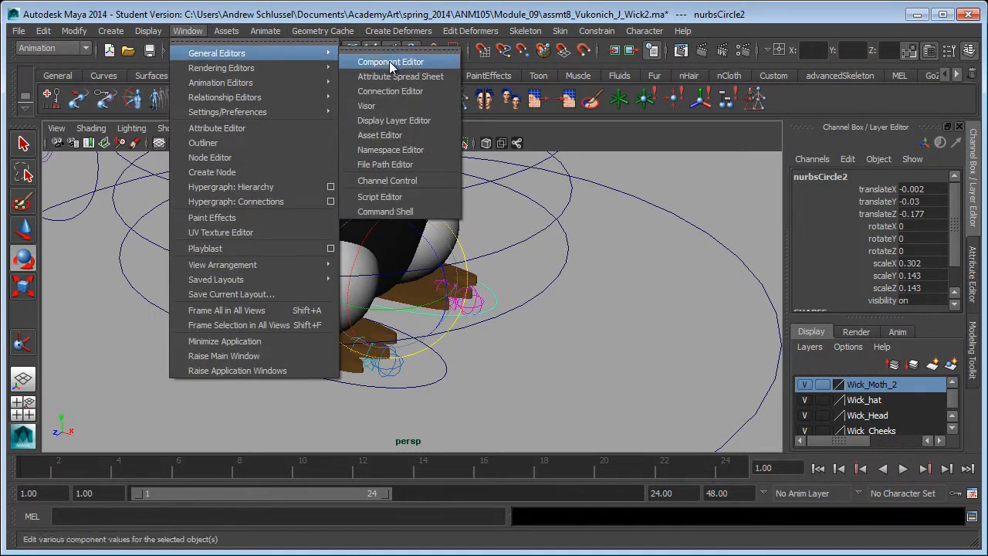
click(395, 89)
scroll(574, 305, down, 20)
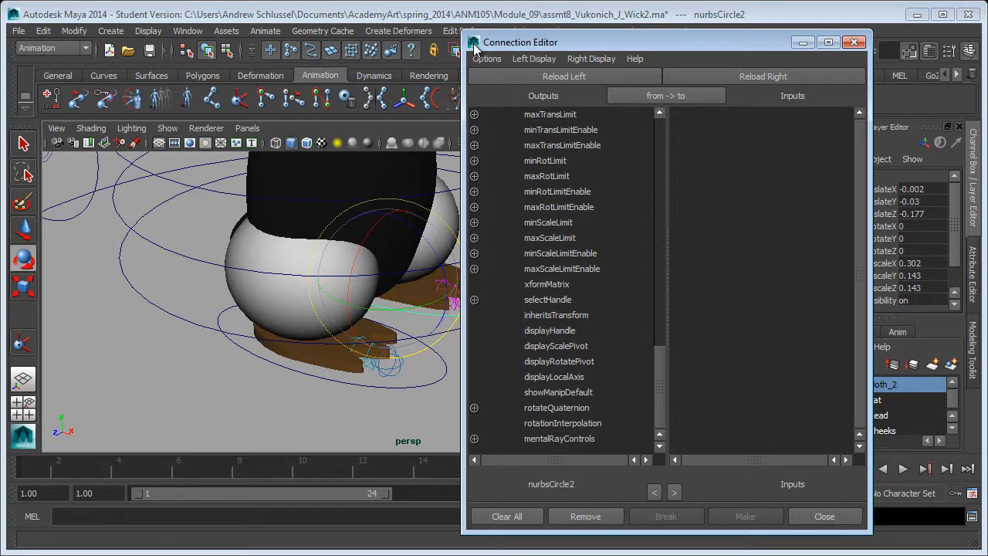
Step: Add a keyable float attribute named toe to the far foot's control circle
click(74, 31)
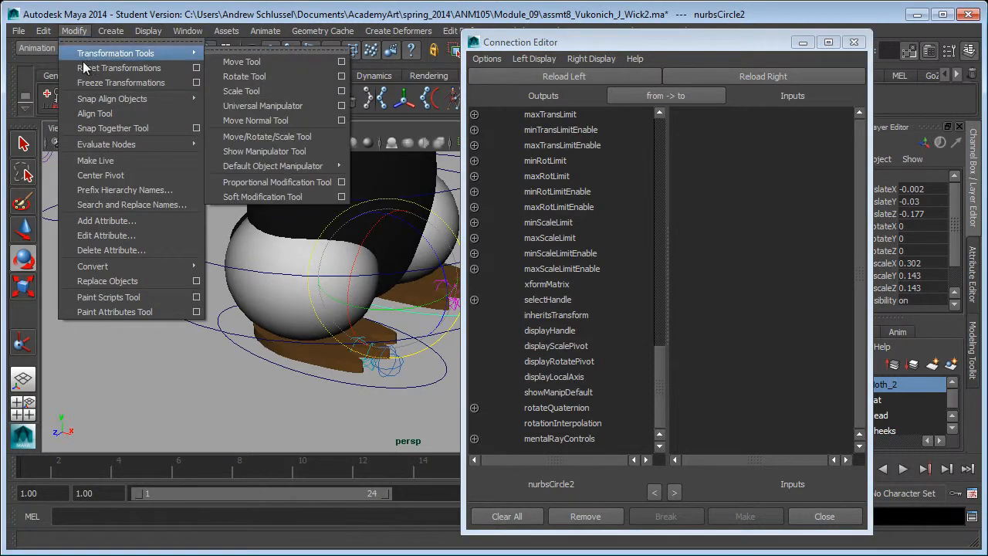
click(107, 221)
text(toe)
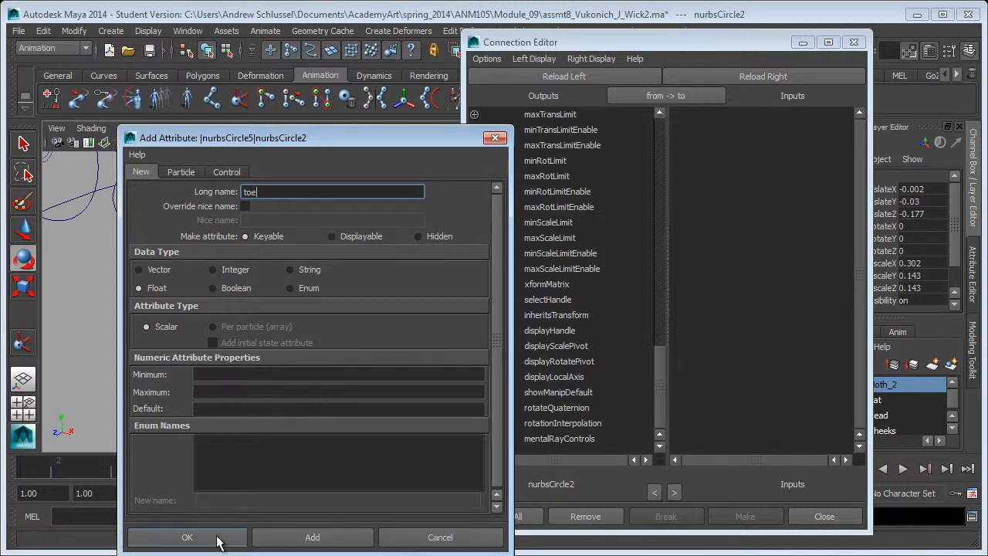
click(179, 536)
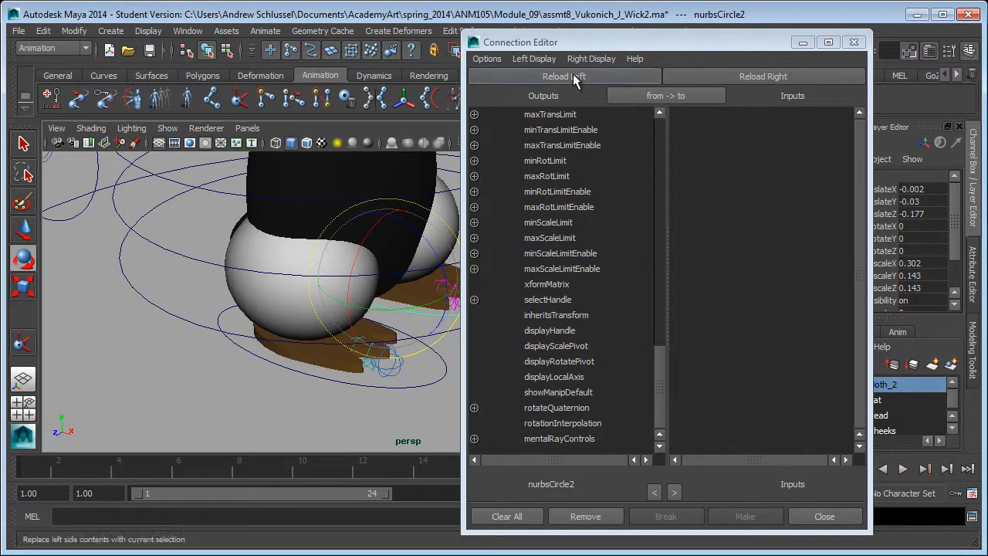
Step: Reload the far foot circle's outputs and connect its toe attribute to rotateZ of the far foot's toe joint
scroll(659, 370, down, 1)
click(574, 437)
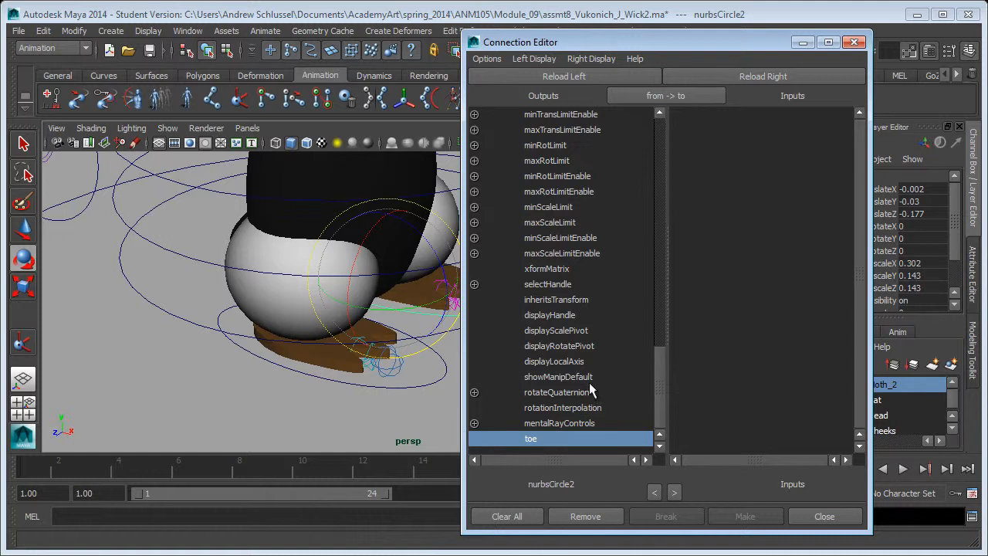
click(450, 409)
click(446, 284)
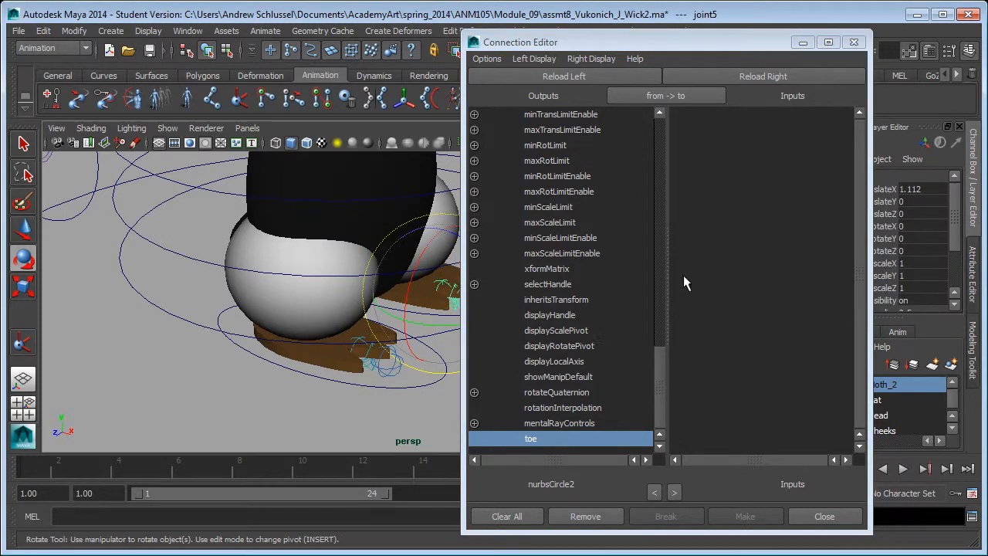
click(754, 75)
scroll(732, 347, down, 10)
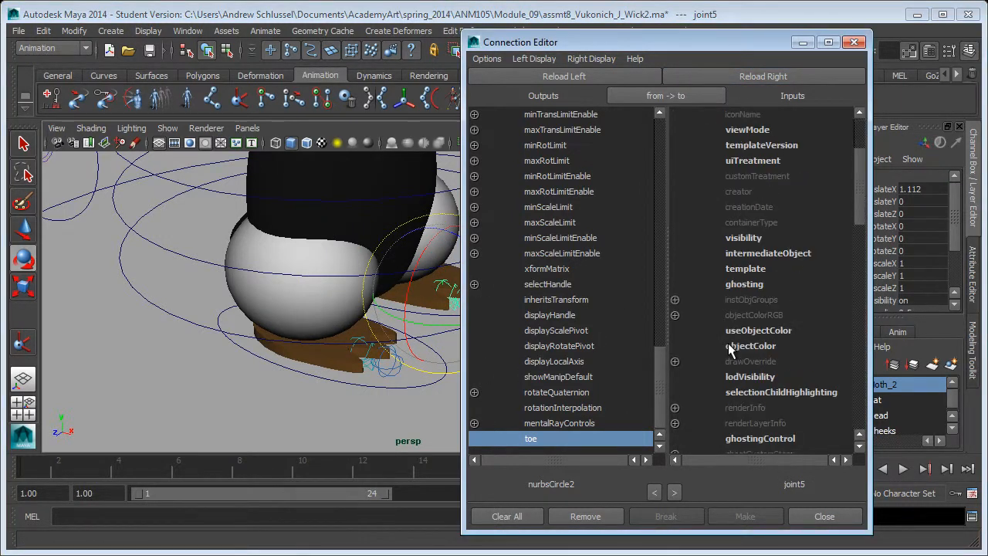
click(674, 237)
click(739, 284)
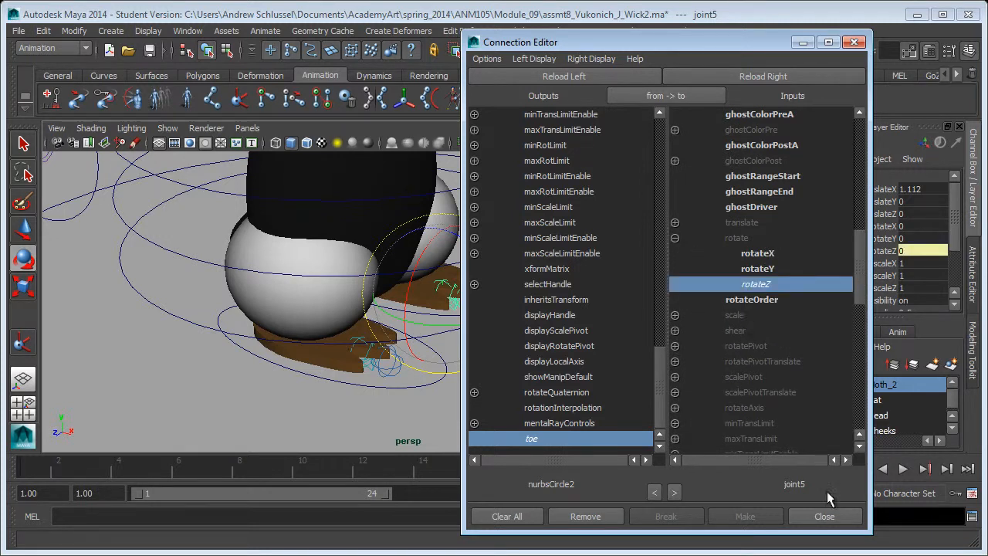
click(824, 516)
Step: Test the far foot circle's toe attribute by scrubbing its value, and undo the change
click(519, 293)
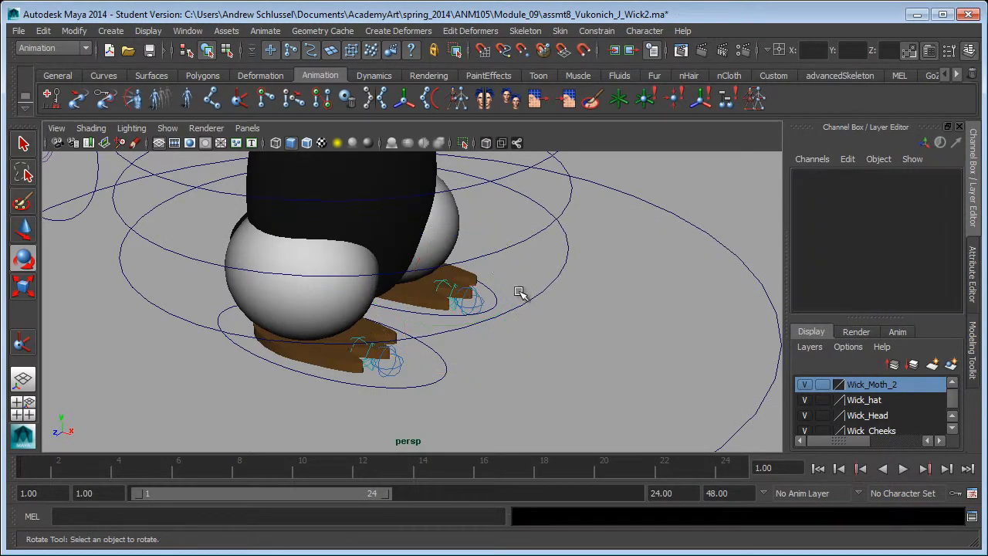
click(448, 314)
scroll(867, 260, down, 3)
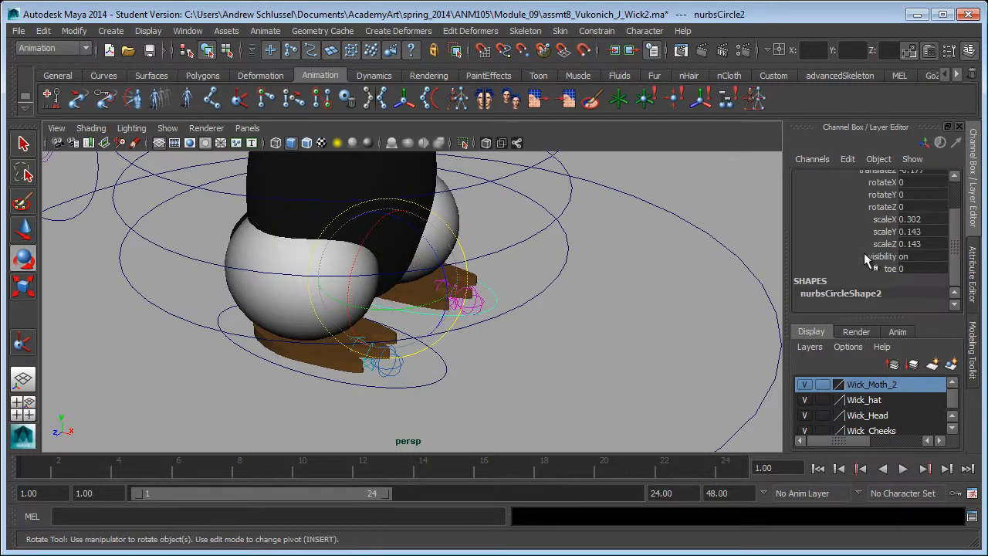
click(870, 269)
middle_drag(618, 267, 756, 305)
key(ctrl+z)
Step: Save the scene as a new version in the same folder, with the file name ending in Wick3.ma
scroll(566, 326, down, 6)
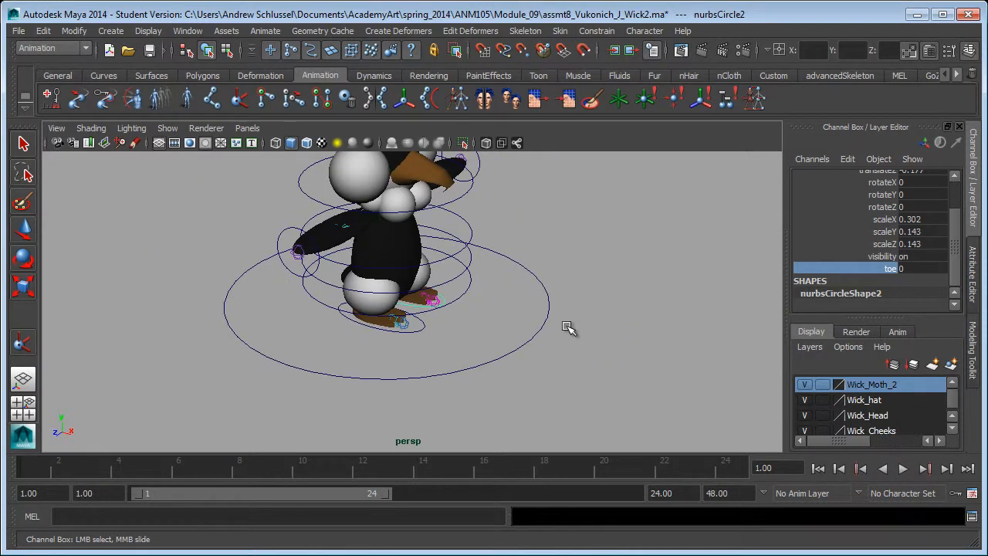
alt+middle_drag(532, 285, 557, 353)
alt+drag(560, 355, 457, 351)
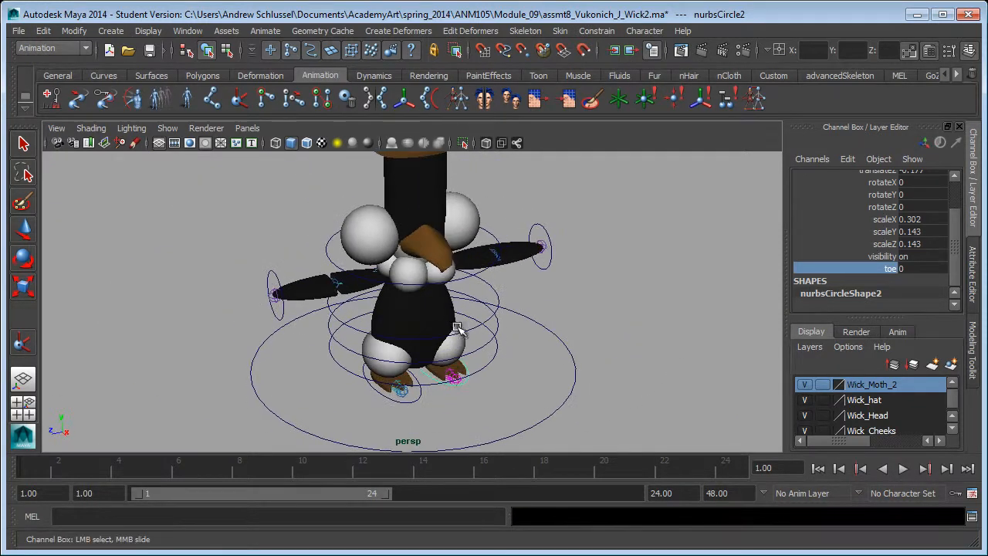
click(14, 31)
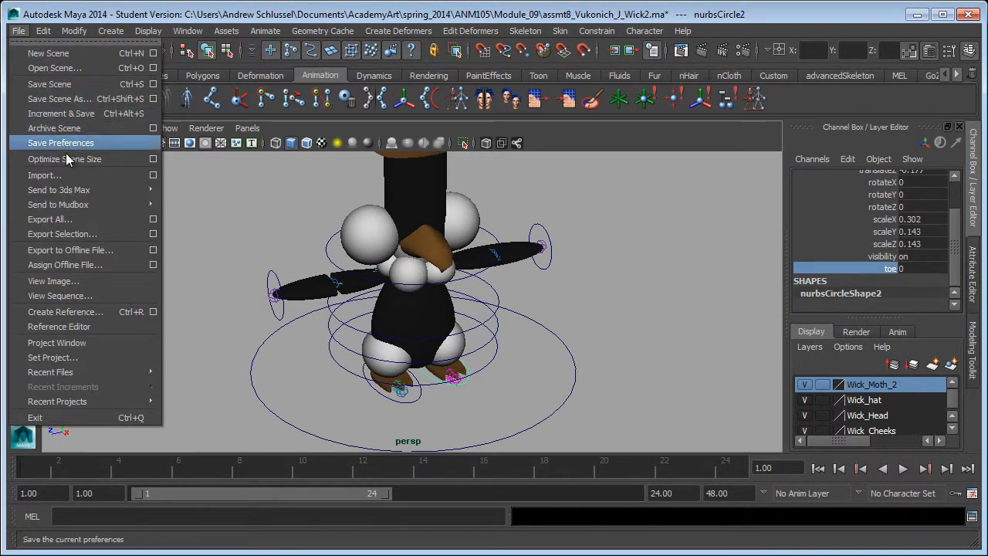
click(65, 99)
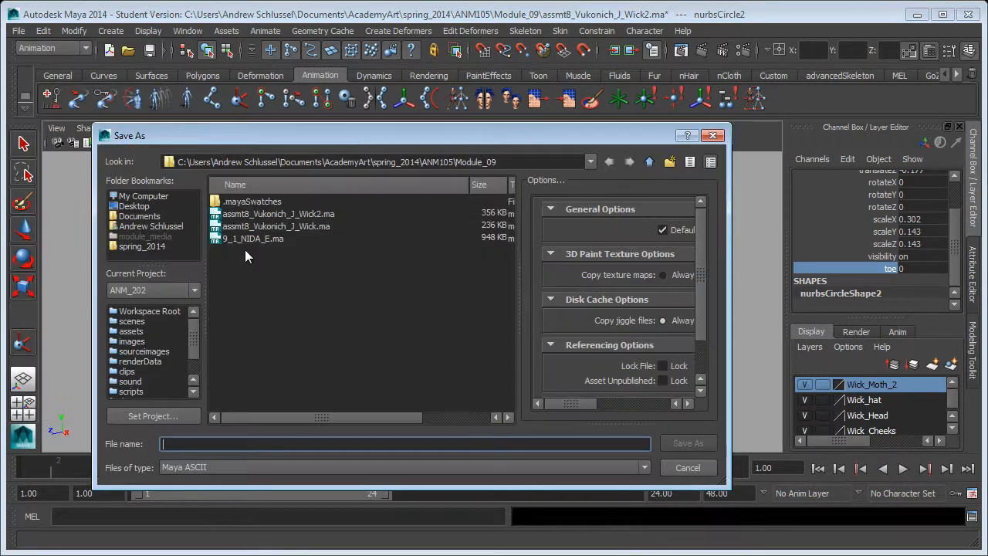
click(330, 214)
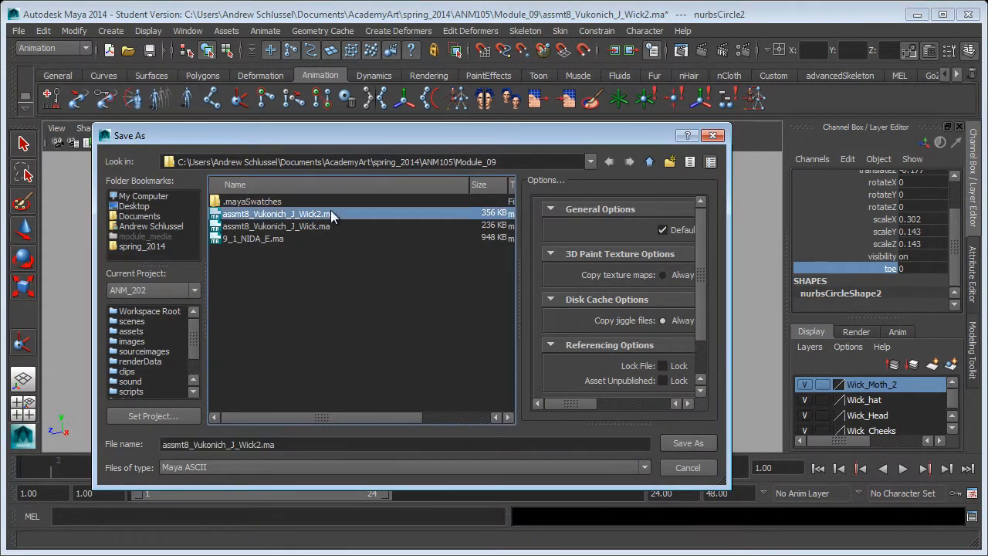
click(260, 445)
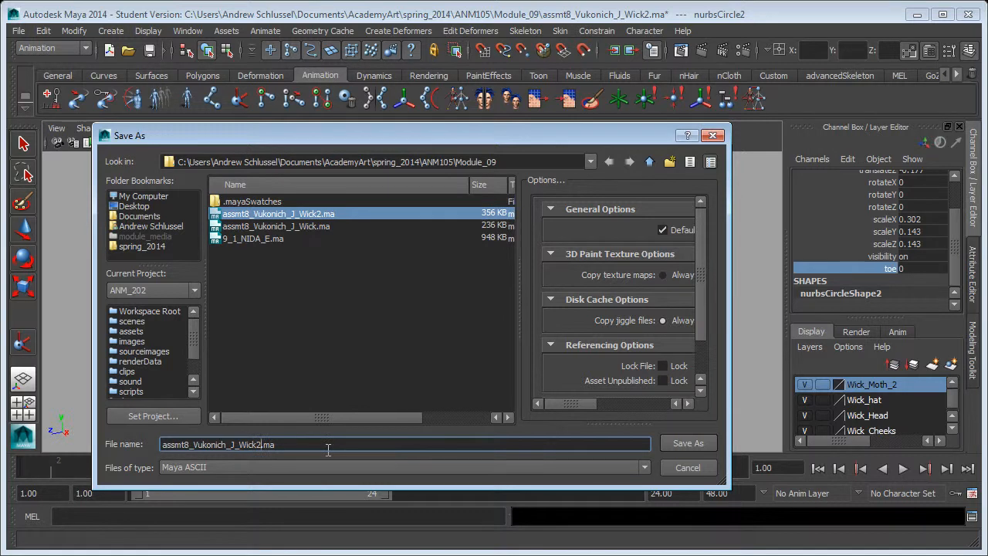
key(Return)
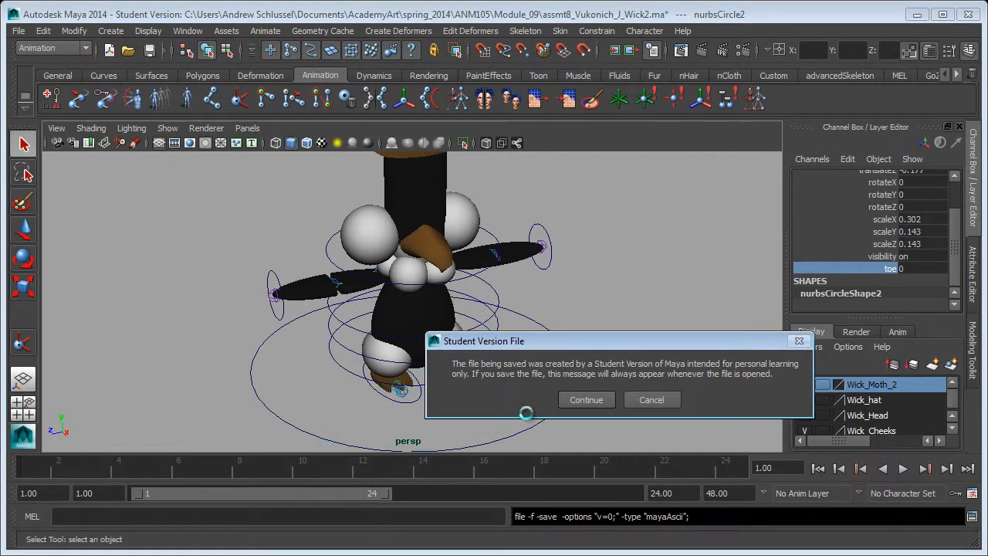
click(588, 398)
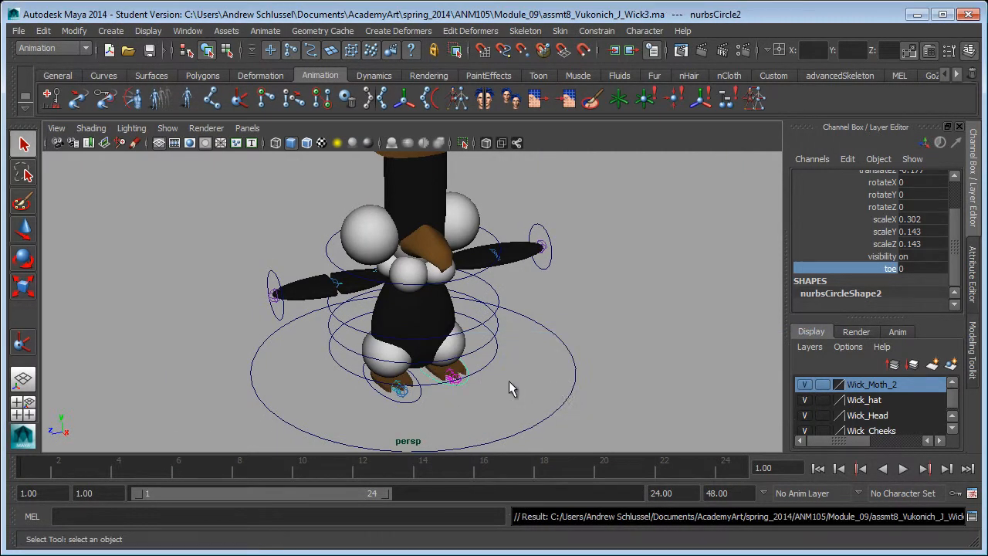
Step: Try moving the ground circle and the lowest body control circle to test the rig, and undo both moves
click(495, 436)
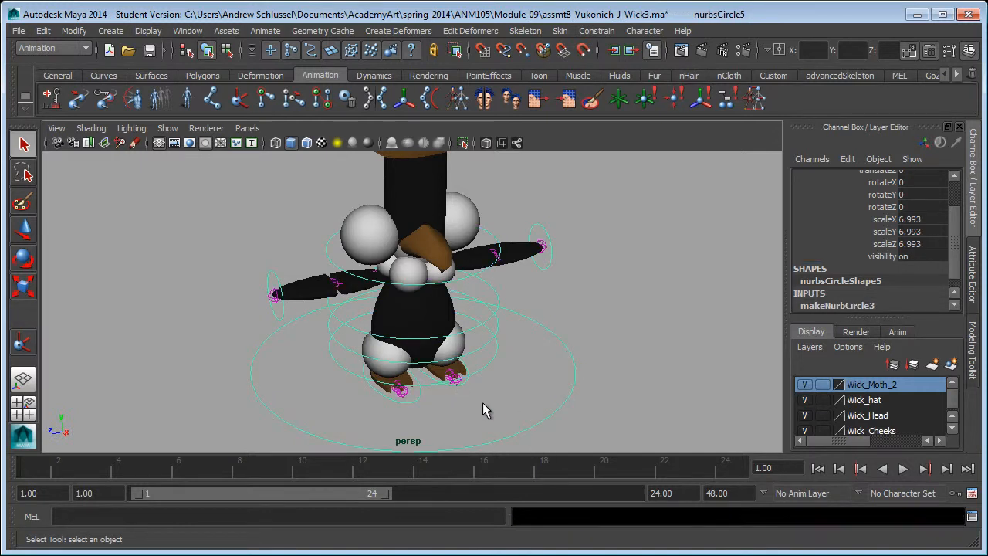
alt+drag(482, 410, 529, 381)
key(w)
drag(456, 390, 421, 351)
key(ctrl+z)
click(493, 358)
key(ctrl+z)
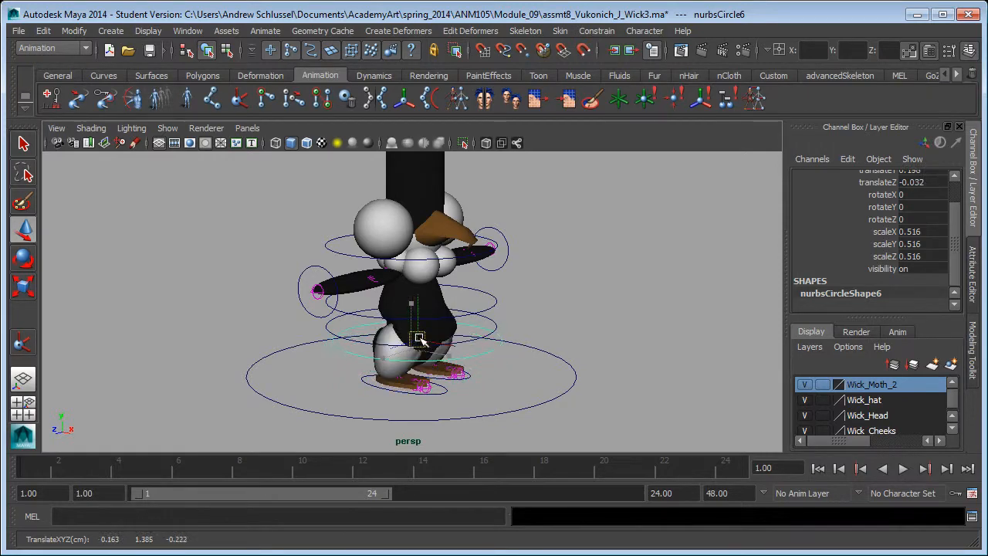
key(ctrl+z)
Step: In wireframe display, examine the hip joint between the legs and how the belly and leg geometry sit around it
key(4)
alt+right_drag(323, 389, 525, 391)
alt+middle_drag(455, 421, 483, 316)
alt+drag(484, 316, 368, 347)
alt+right_drag(368, 347, 571, 393)
click(504, 397)
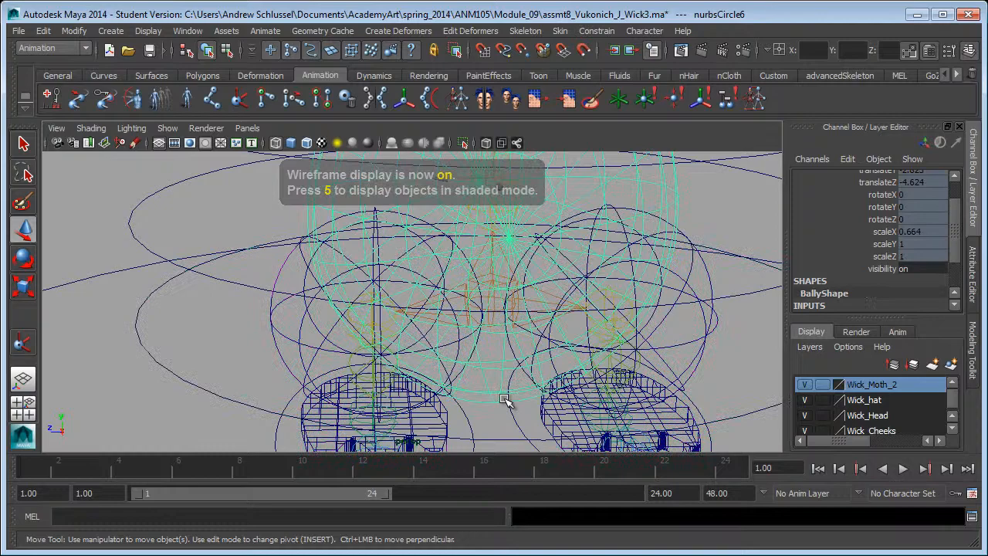
click(512, 324)
alt+drag(512, 362, 536, 335)
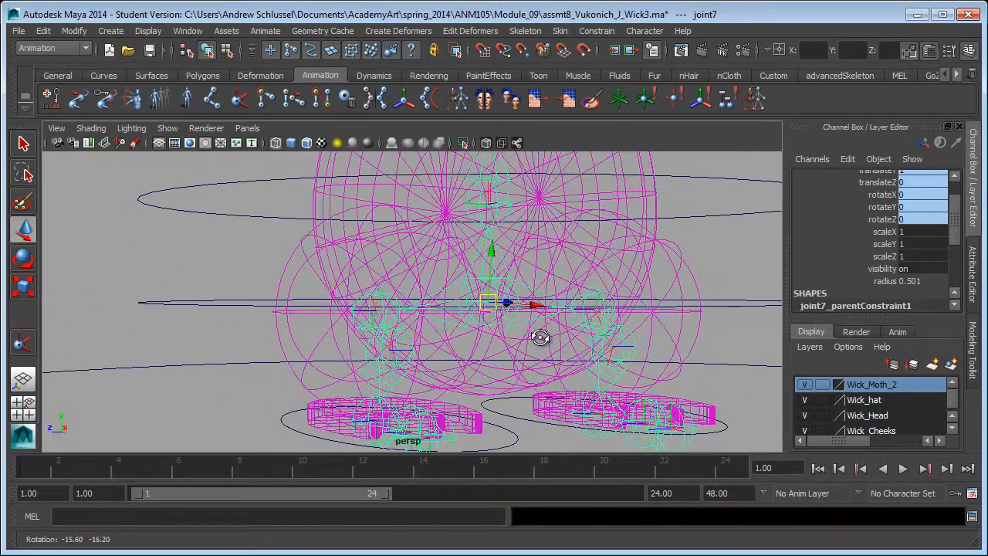
Step: Try moving the lowest body control circle slightly to check how the hips follow, and undo the move
click(142, 306)
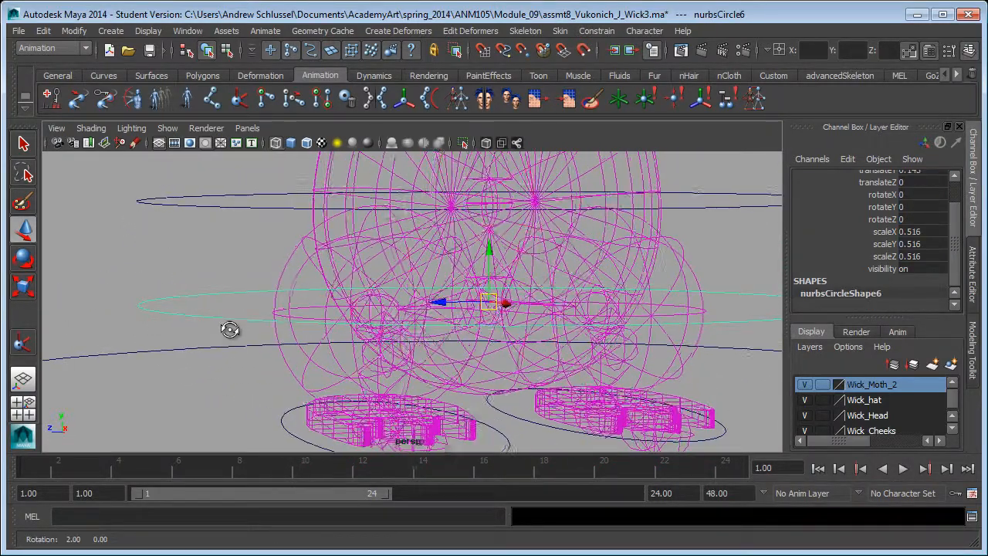
mouse_move(489, 301)
mouse_down()
mouse_move(511, 324)
mouse_move(470, 331)
mouse_move(470, 300)
mouse_move(506, 321)
mouse_move(476, 326)
mouse_move(470, 286)
mouse_move(498, 311)
mouse_move(450, 296)
mouse_move(502, 282)
mouse_move(481, 302)
mouse_move(466, 289)
mouse_move(489, 297)
mouse_up()
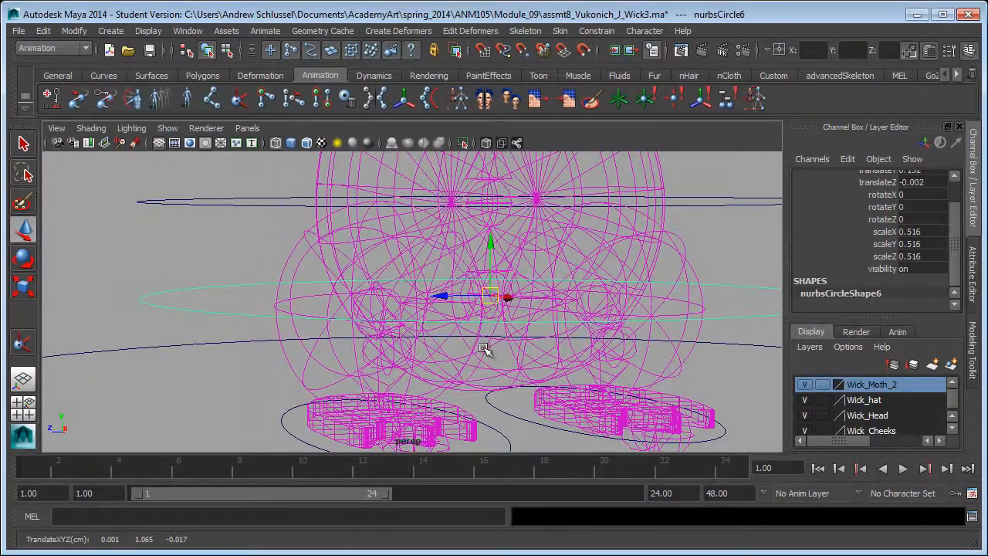
key(ctrl+z)
alt+drag(218, 262, 384, 311)
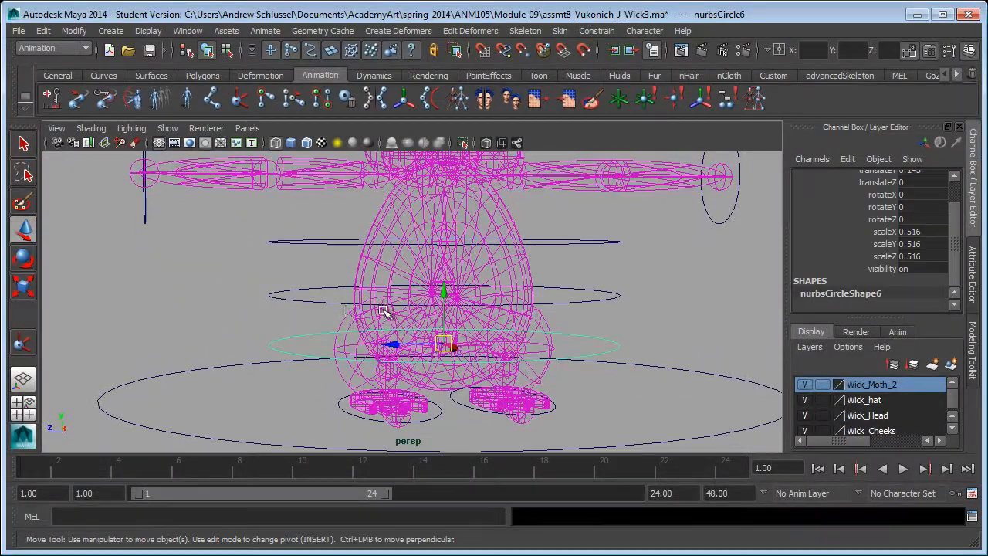
Step: Delete the constraints from the two spine joints above the hips and the head joint
alt+drag(463, 354, 441, 344)
alt+right_drag(441, 344, 362, 337)
alt+middle_drag(417, 315, 394, 338)
mouse_move(393, 339)
alt+mouse_down()
mouse_move(408, 326)
mouse_move(392, 327)
alt+mouse_up()
click(585, 321)
alt+right_drag(421, 329, 486, 331)
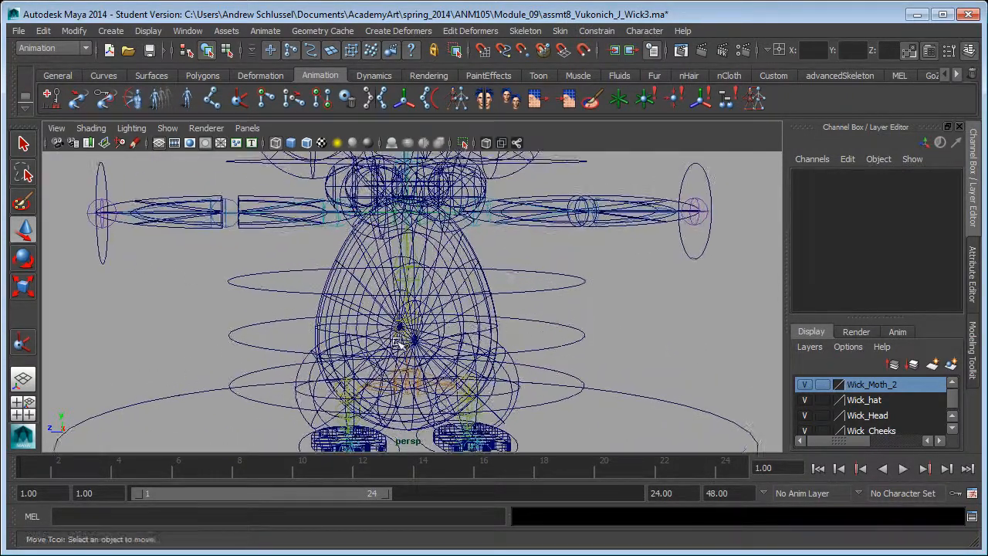
click(411, 329)
mouse_move(437, 354)
alt+mouse_down()
mouse_move(421, 341)
mouse_move(422, 351)
alt+mouse_up()
key(super)
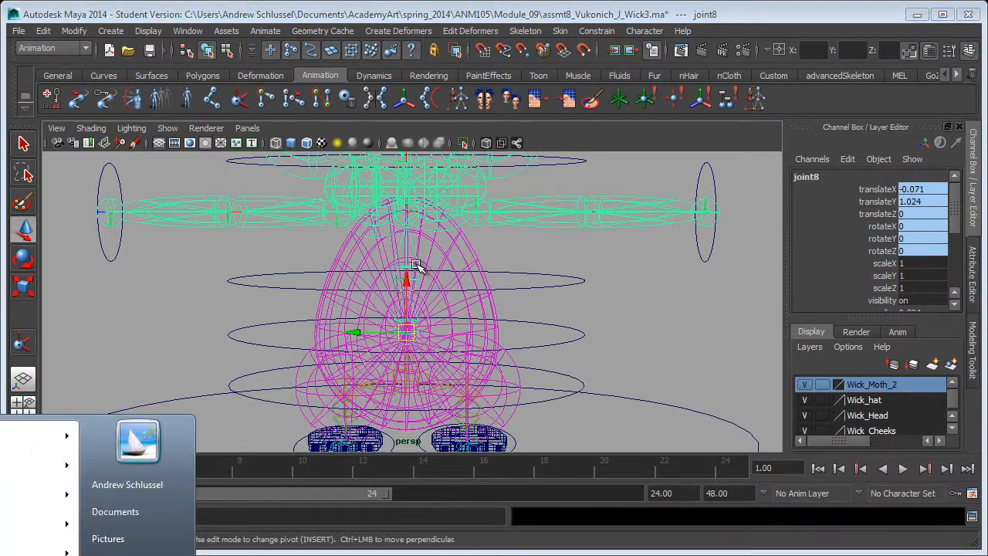
click(415, 265)
shift+click(413, 324)
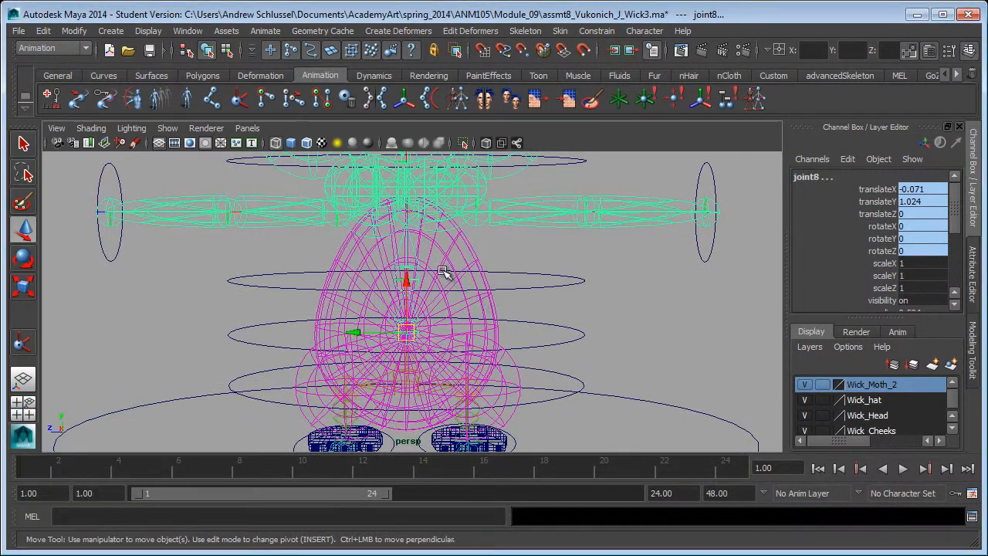
alt+drag(450, 273, 421, 210)
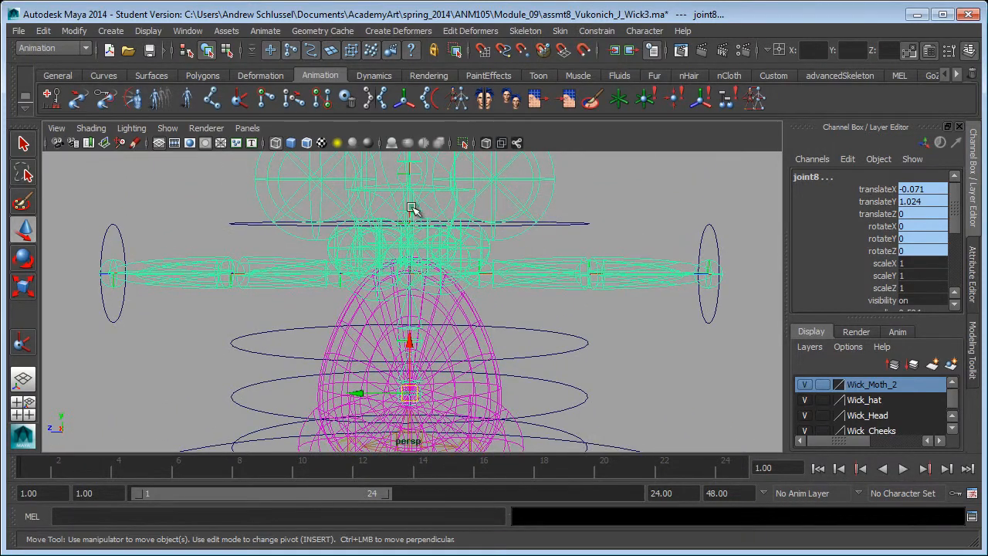
click(413, 210)
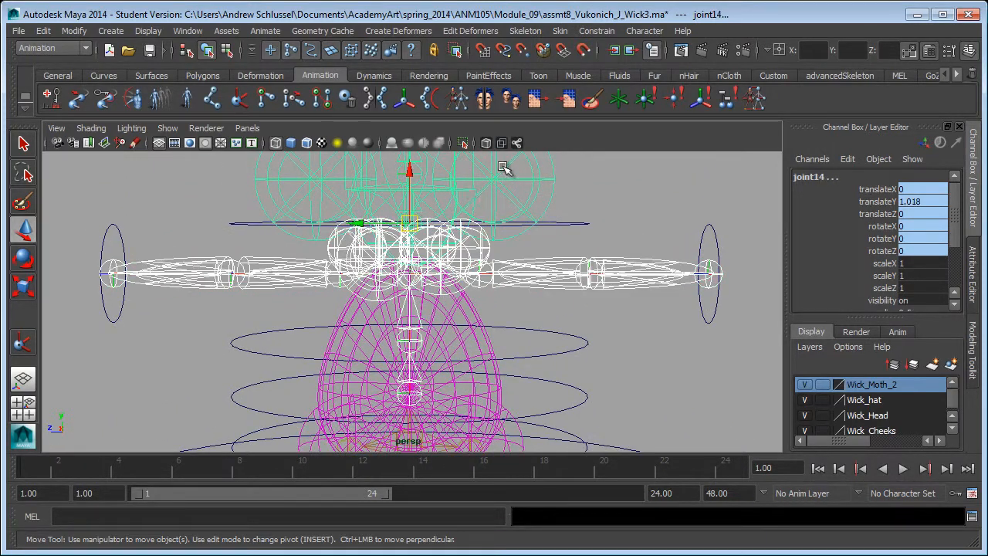
click(43, 30)
mouse_move(116, 189)
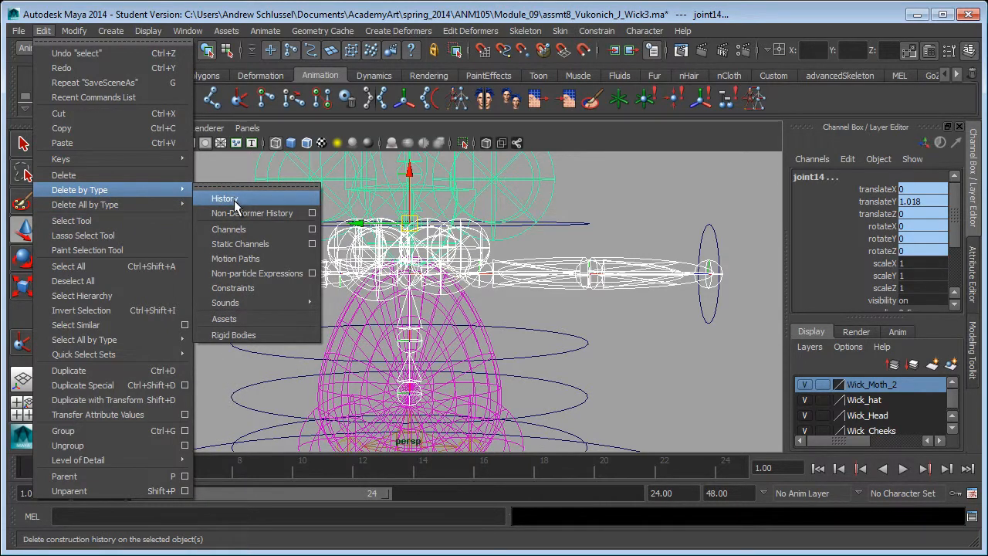
click(233, 287)
Step: Orient-constrain the lower spine joint to the middle of the three body control circles
alt+drag(222, 355, 263, 314)
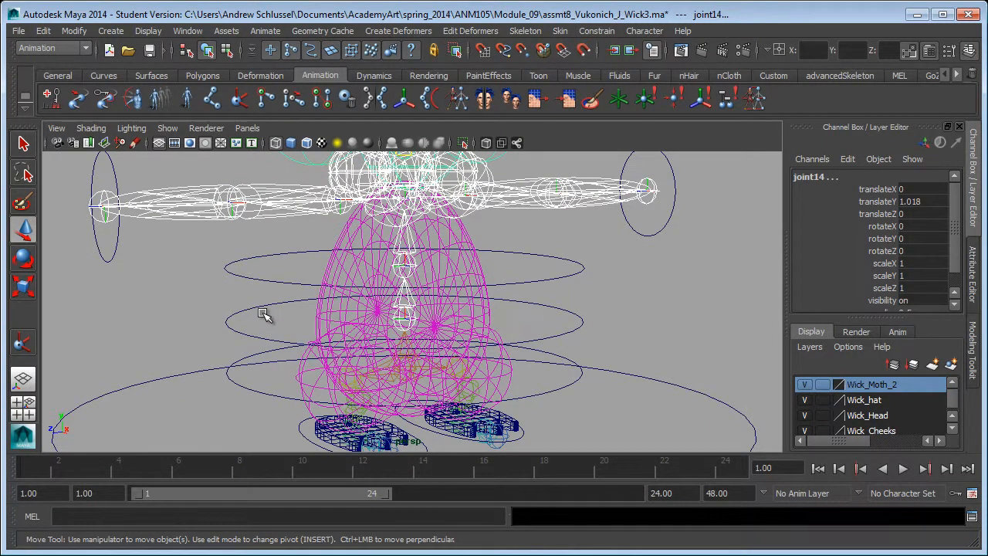
click(256, 315)
click(263, 310)
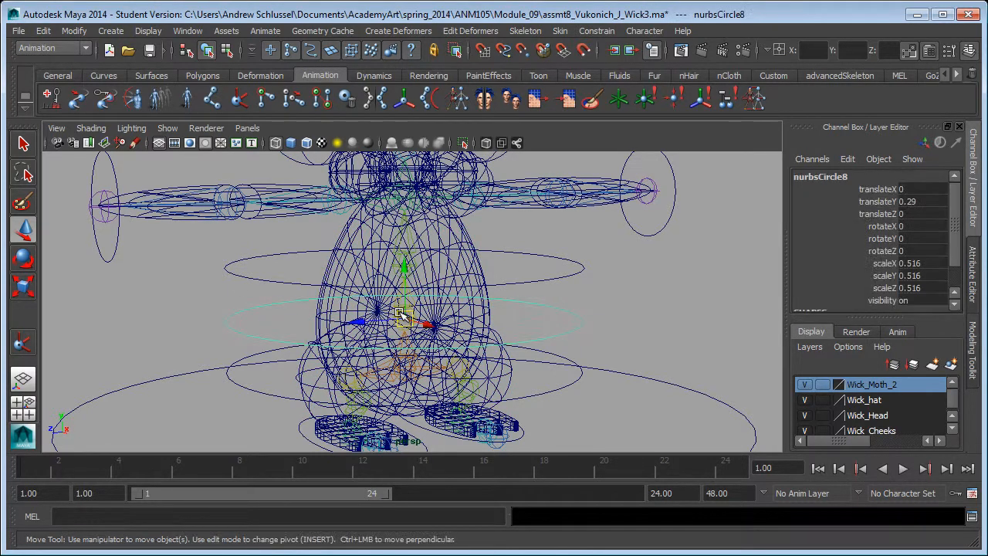
key(q)
click(407, 314)
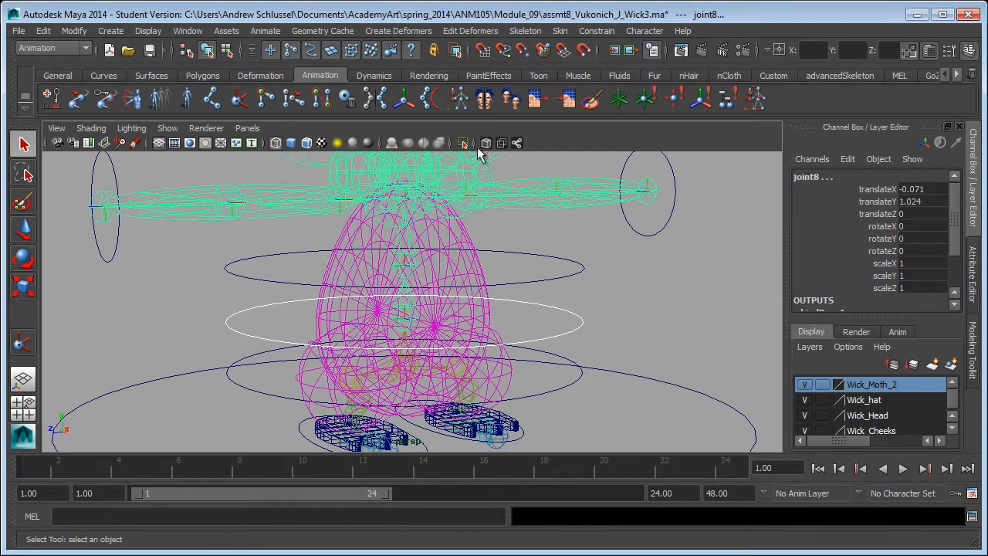
click(596, 31)
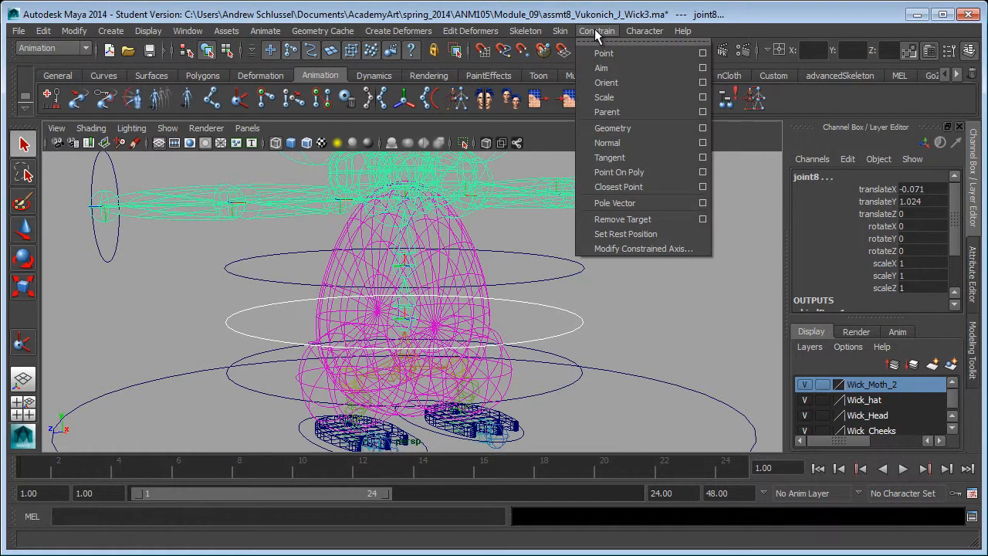
click(607, 83)
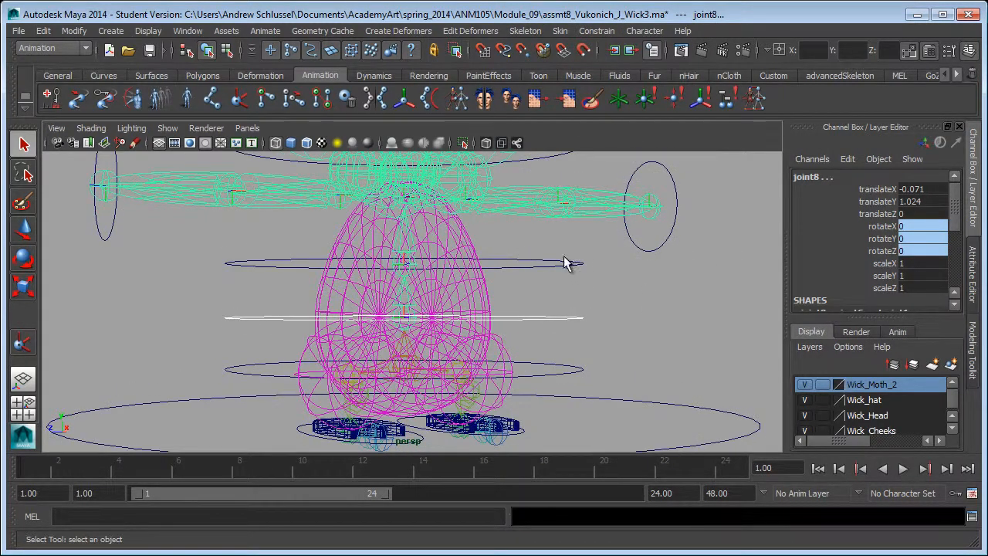
Step: Orient-constrain the upper spine joint to the highest of the three body control circles
click(565, 263)
click(597, 31)
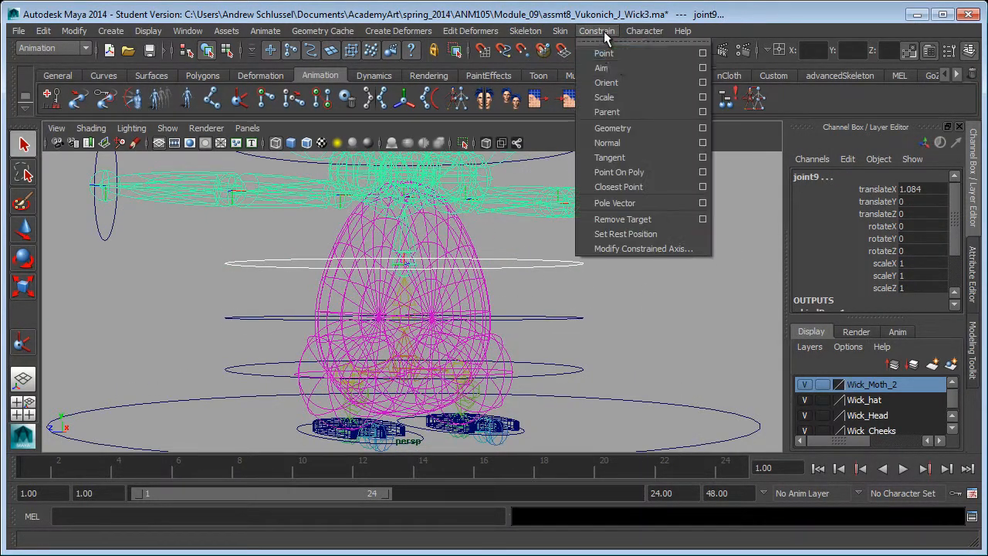
click(606, 82)
Step: Orient-constrain the head joint to the control circle at the neck and clear the selection
alt+middle_drag(635, 266, 633, 376)
alt+drag(610, 208, 607, 229)
click(575, 241)
shift+click(411, 213)
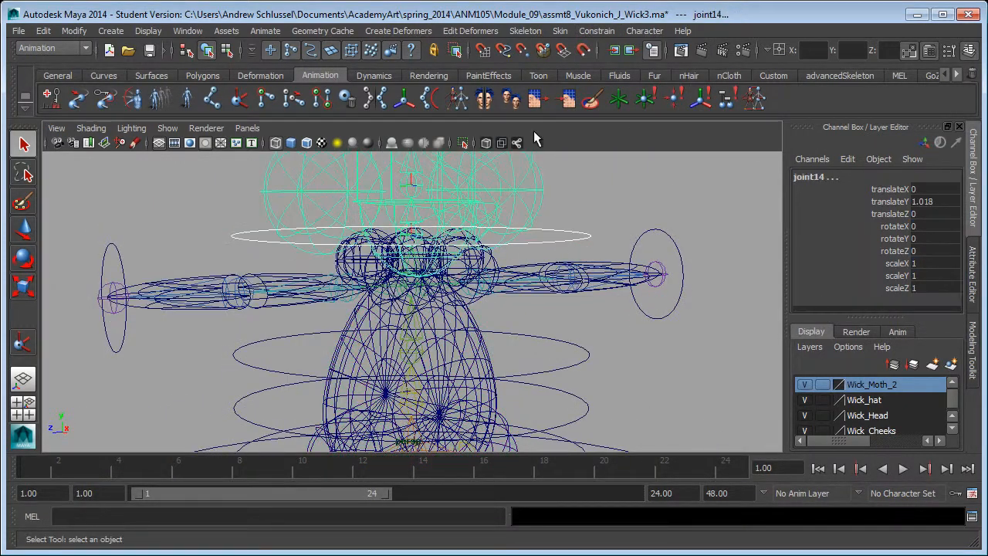
click(597, 31)
click(607, 82)
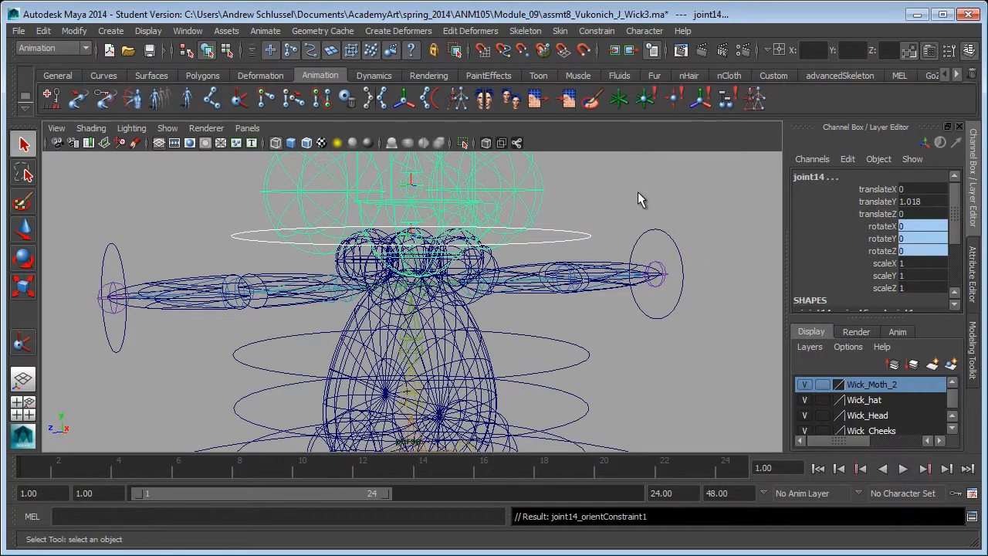
click(585, 250)
Step: Show the whole character in shaded display
alt+right_drag(577, 289, 376, 320)
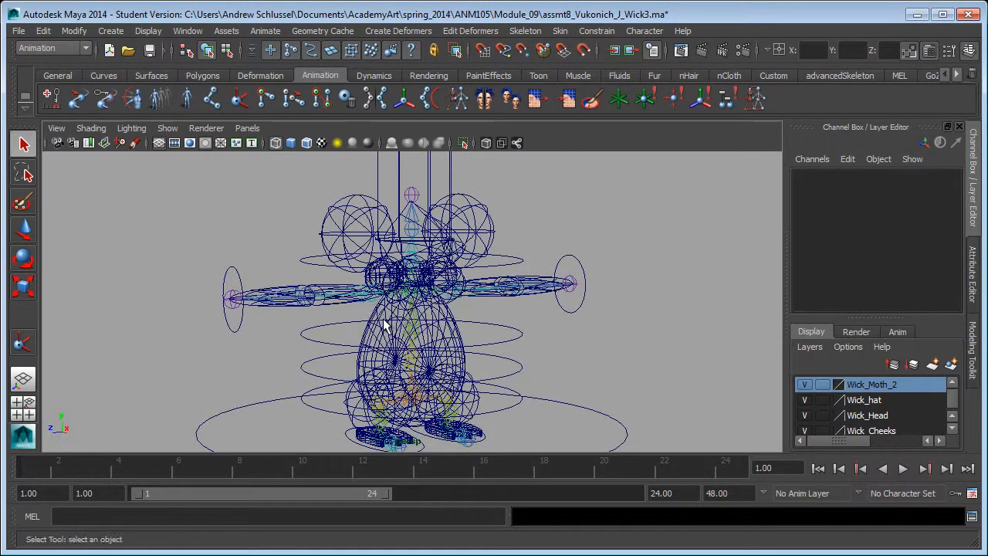
key(5)
alt+right_drag(518, 332, 462, 353)
alt+drag(462, 352, 450, 354)
Step: Try moving the lowest body control circle to test the hips, and undo the move
drag(586, 437, 573, 427)
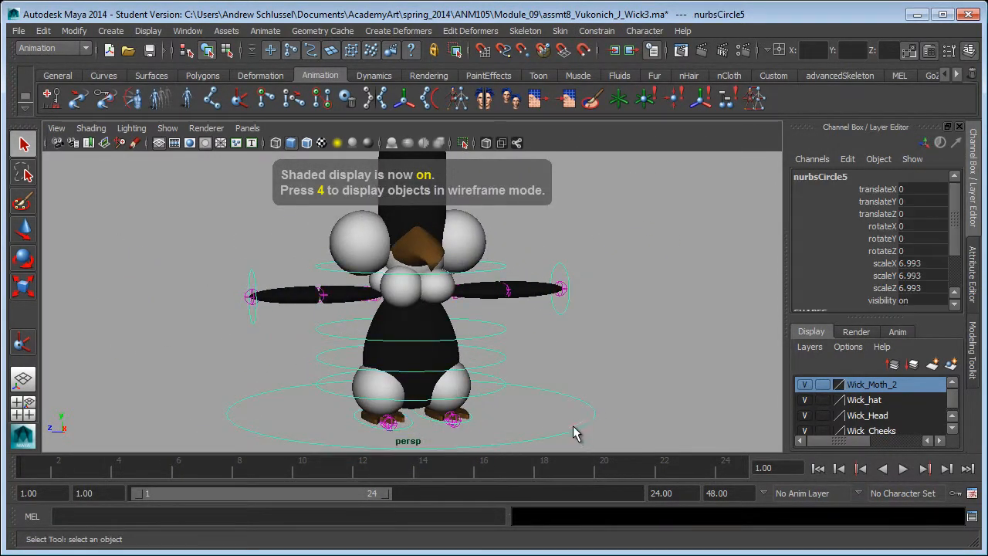
click(497, 389)
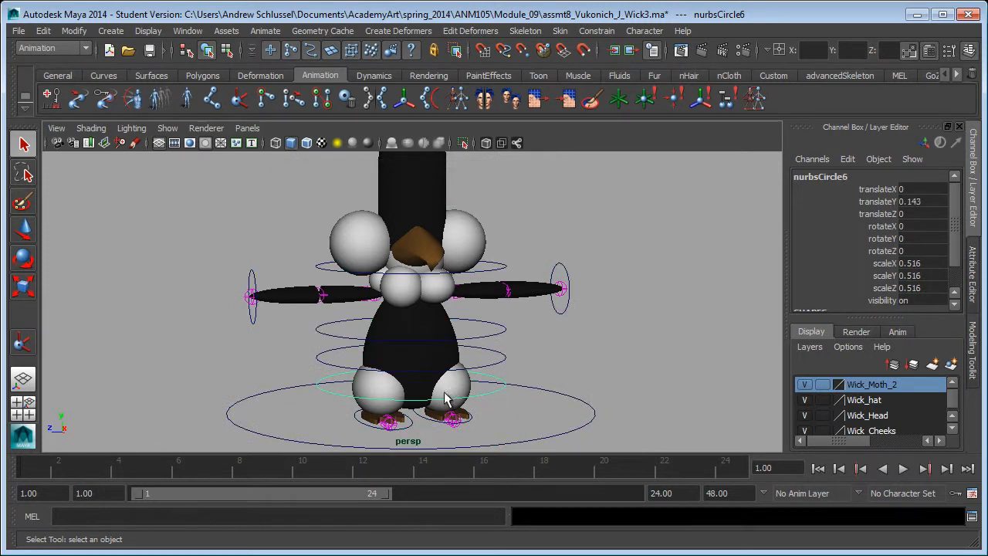
key(w)
mouse_move(429, 389)
mouse_down()
mouse_move(455, 378)
mouse_move(413, 381)
mouse_up()
key(ctrl+z)
Step: Try pulling both wrist control circles toward the body and shifting the lowest body control circle slightly
click(252, 297)
drag(252, 297, 348, 307)
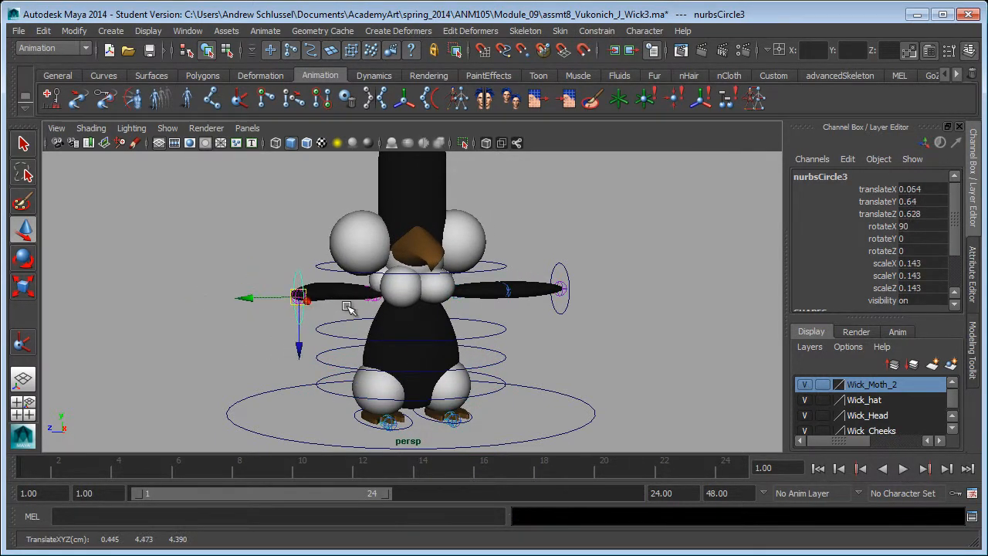
click(562, 287)
drag(563, 287, 523, 298)
click(494, 392)
mouse_move(410, 383)
mouse_down()
mouse_move(402, 376)
mouse_move(412, 382)
mouse_up()
Step: Try moving one wrist control circle down toward the body to check the arm, and undo the move
click(302, 316)
drag(301, 298, 334, 316)
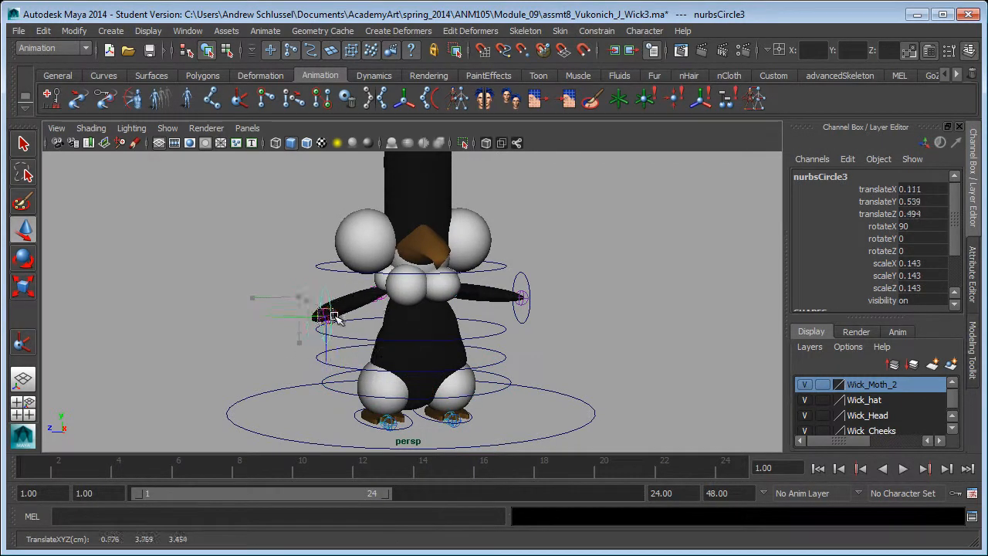
mouse_move(351, 351)
alt+mouse_down()
mouse_move(392, 375)
mouse_move(382, 357)
mouse_move(344, 348)
alt+mouse_up()
alt+drag(345, 351, 273, 324)
key(ctrl+z)
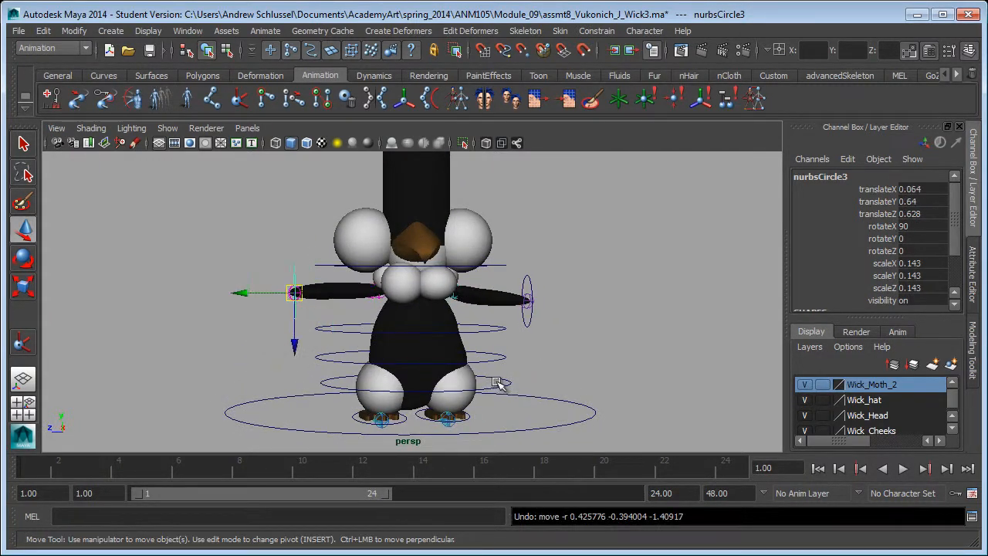
Step: Try moving the ground circle to check that the whole rig follows, and undo the move
click(574, 403)
alt+drag(578, 439, 621, 441)
mouse_move(442, 412)
mouse_down()
mouse_move(520, 430)
mouse_move(437, 420)
mouse_up()
key(ctrl+z)
Step: Try rotating the control circle at the neck to test the head, and undo the rotation
alt+drag(630, 379, 490, 299)
click(496, 264)
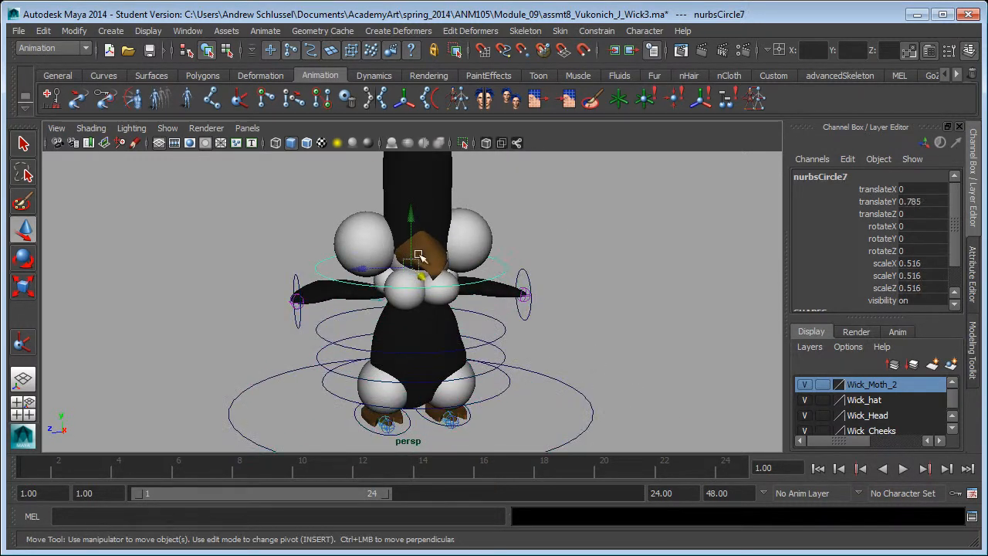
key(e)
drag(408, 203, 381, 224)
key(ctrl+z)
Step: Undo the remaining test moves of the wrist circles and the lowest body control circle
alt+drag(562, 315, 610, 319)
key(ctrl+z)
key(ctrl+z)
key(ctrl+z)
key(ctrl+z)
key(ctrl+z)
key(ctrl+z)
key(ctrl+z)
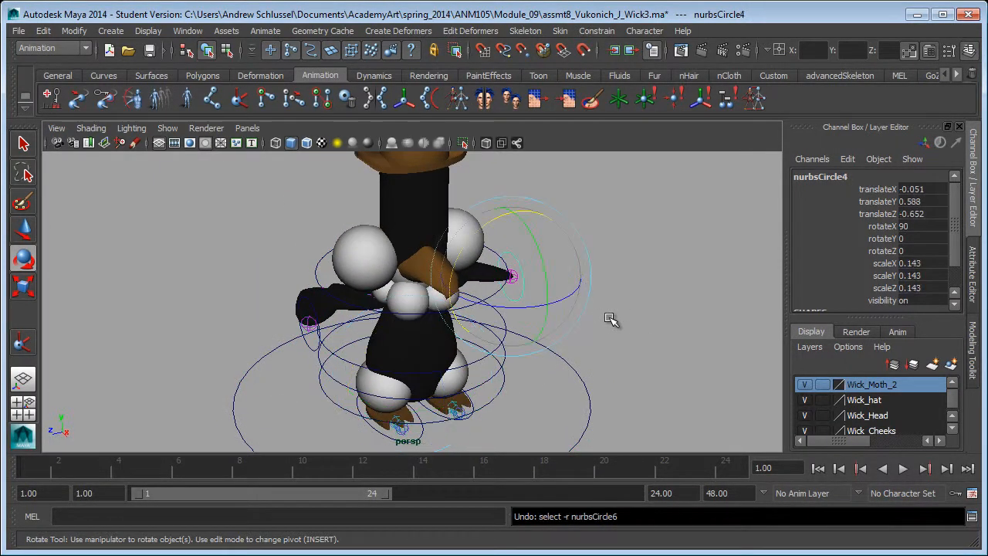
key(ctrl+z)
key(ctrl+z)
key(ctrl+z)
Step: Clear the selection and save the scene under its current name, accepting the student version notice
click(634, 344)
alt+right_drag(634, 344, 509, 358)
alt+drag(510, 358, 504, 335)
key(q)
key(ctrl+s)
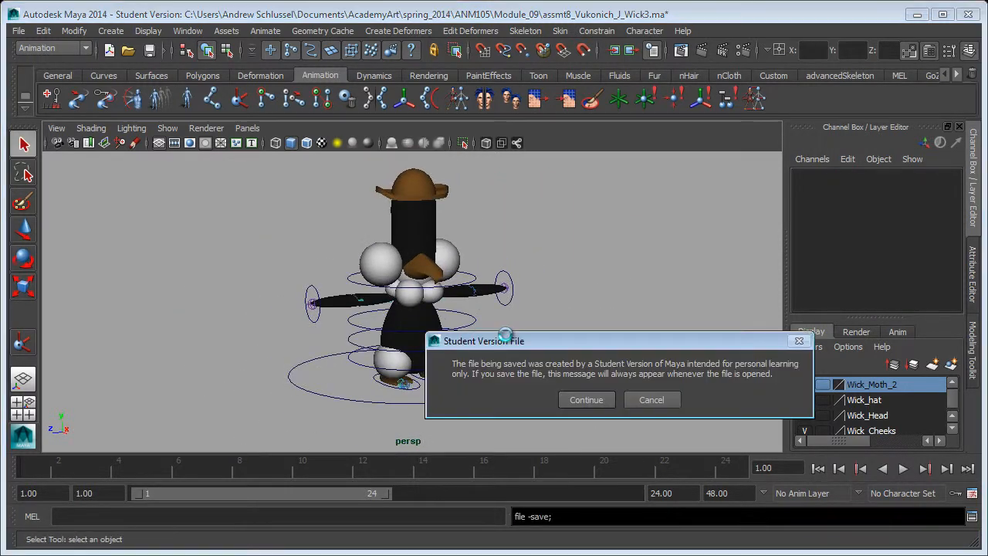
click(586, 400)
key(e)
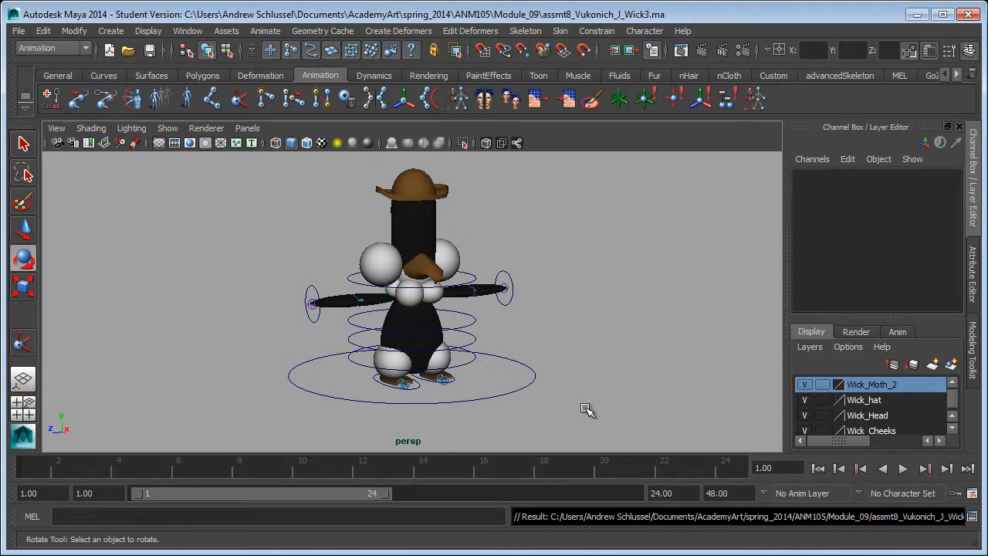